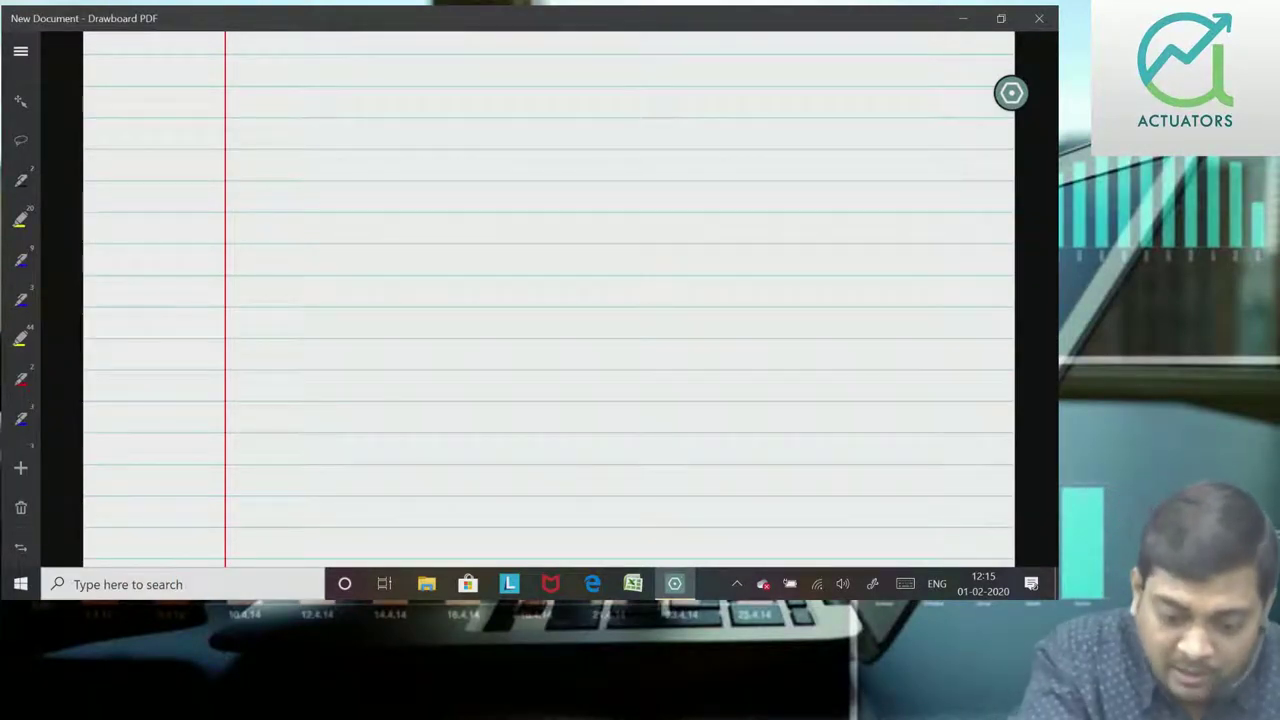
# Step: Handwrite the lines A = 12000 units and B = 12000 units, undoing one misdrawn stroke
pyautogui.moveTo(262, 86); pyautogui.dragTo(276, 87)
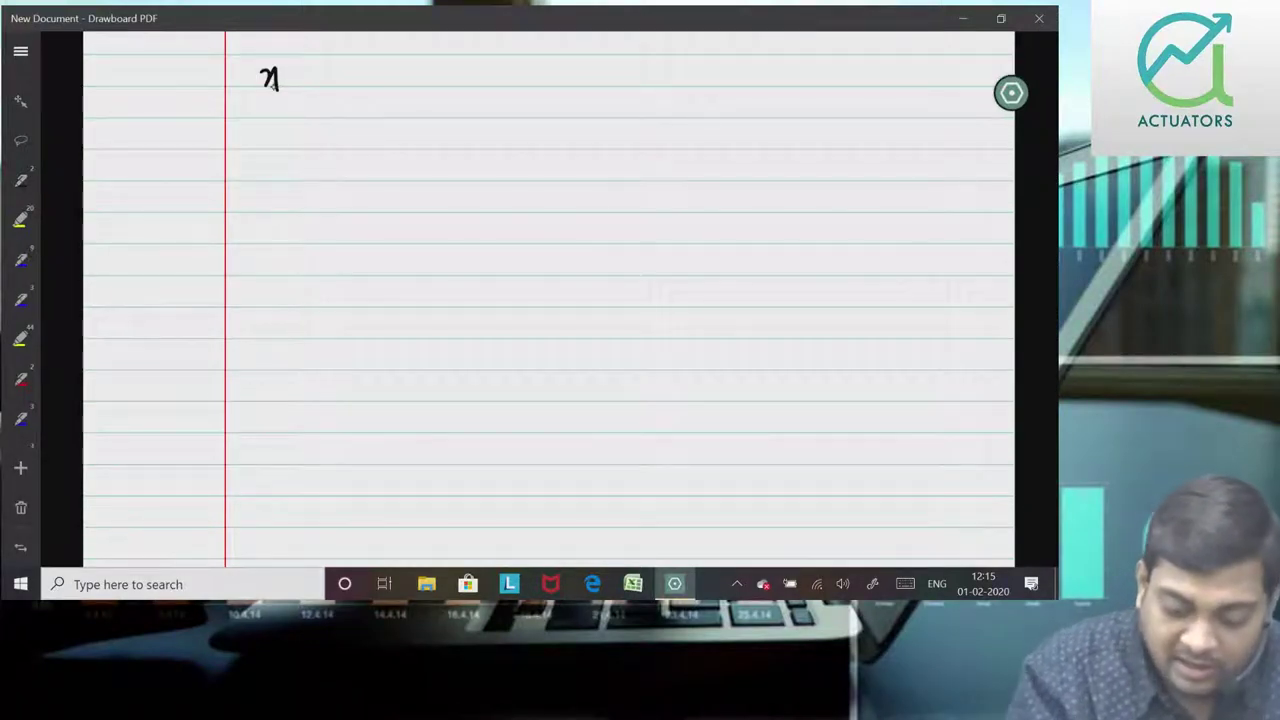
pyautogui.click(82, 525)
pyautogui.moveTo(249, 97); pyautogui.dragTo(346, 94)
pyautogui.moveTo(355, 76); pyautogui.dragTo(370, 78)
pyautogui.moveTo(389, 76); pyautogui.dragTo(452, 92)
pyautogui.moveTo(457, 78); pyautogui.dragTo(468, 92)
pyautogui.moveTo(476, 82); pyautogui.dragTo(474, 92)
pyautogui.moveTo(249, 136)
pyautogui.mouseDown()
pyautogui.moveTo(252, 160)
pyautogui.moveTo(310, 149)
pyautogui.mouseUp()
pyautogui.moveTo(334, 132)
pyautogui.mouseDown()
pyautogui.moveTo(337, 154)
pyautogui.moveTo(394, 134)
pyautogui.moveTo(480, 149)
pyautogui.mouseUp()
# Step: Rule off both quantity lines and write a double-underlined Option1 heading below
pyautogui.moveTo(222, 184); pyautogui.dragTo(486, 173)
pyautogui.moveTo(503, 58); pyautogui.dragTo(511, 175)
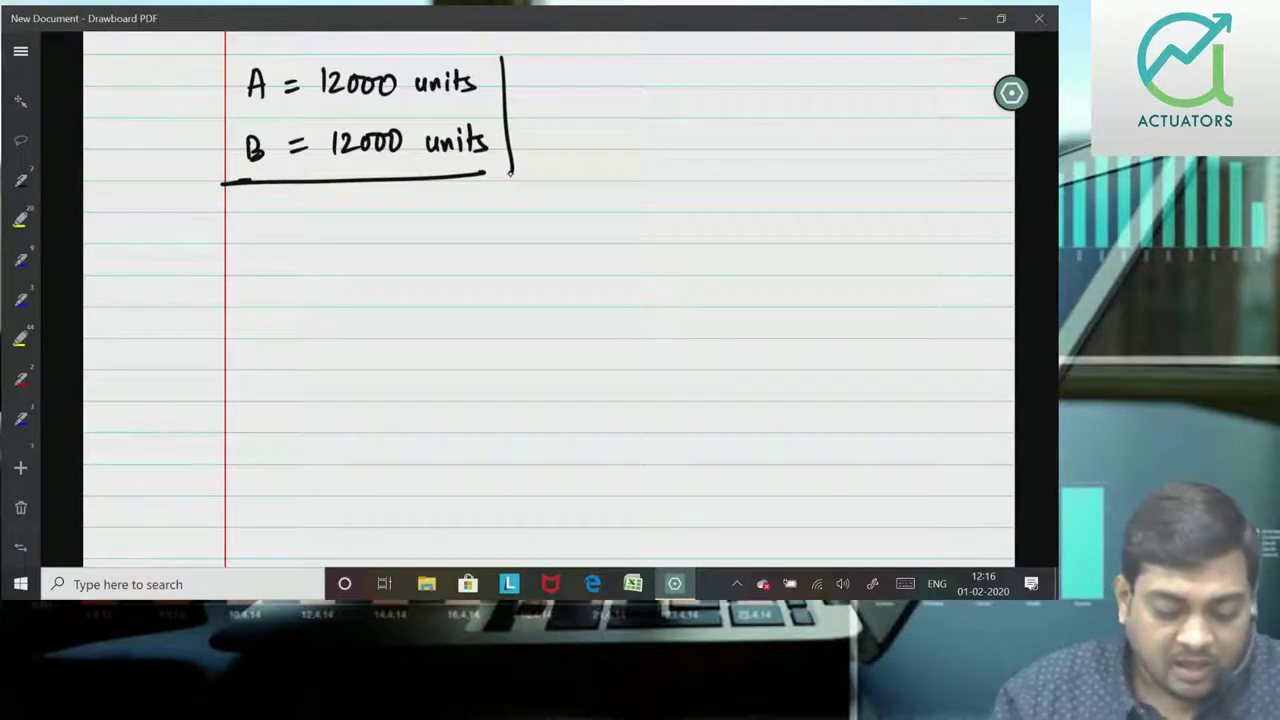
pyautogui.moveTo(210, 225); pyautogui.dragTo(289, 261)
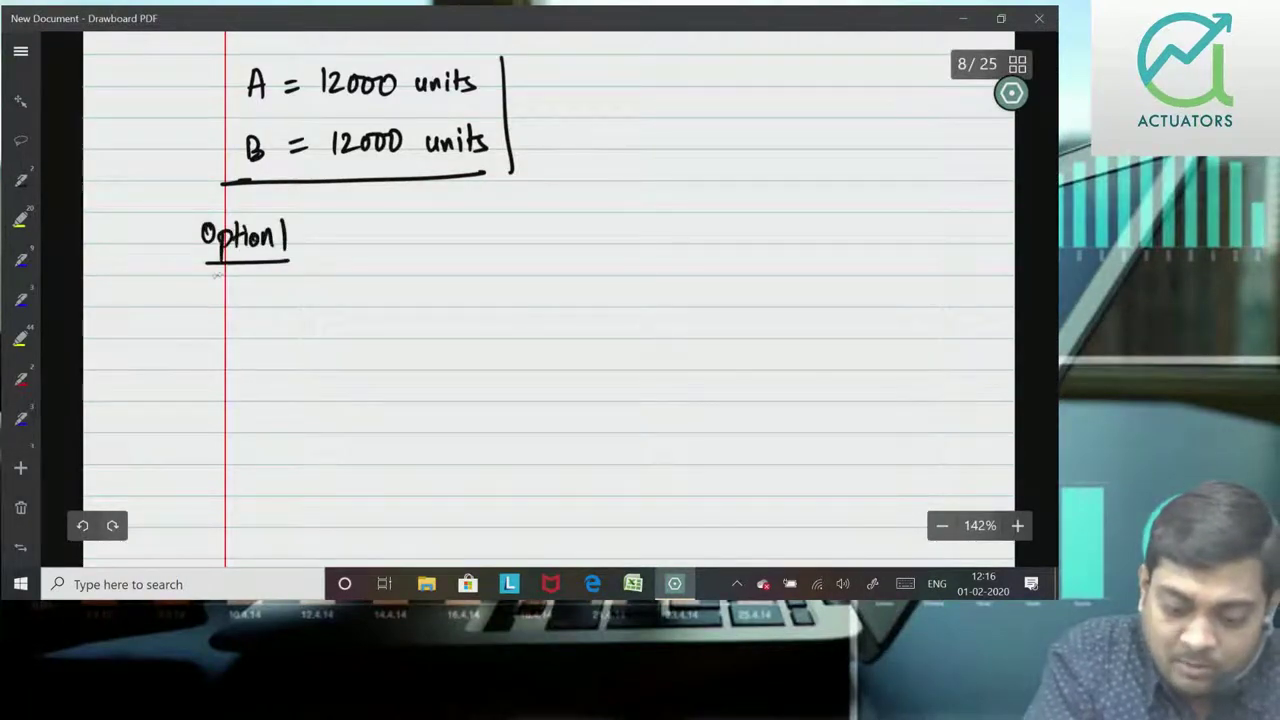
pyautogui.moveTo(203, 272); pyautogui.dragTo(290, 270)
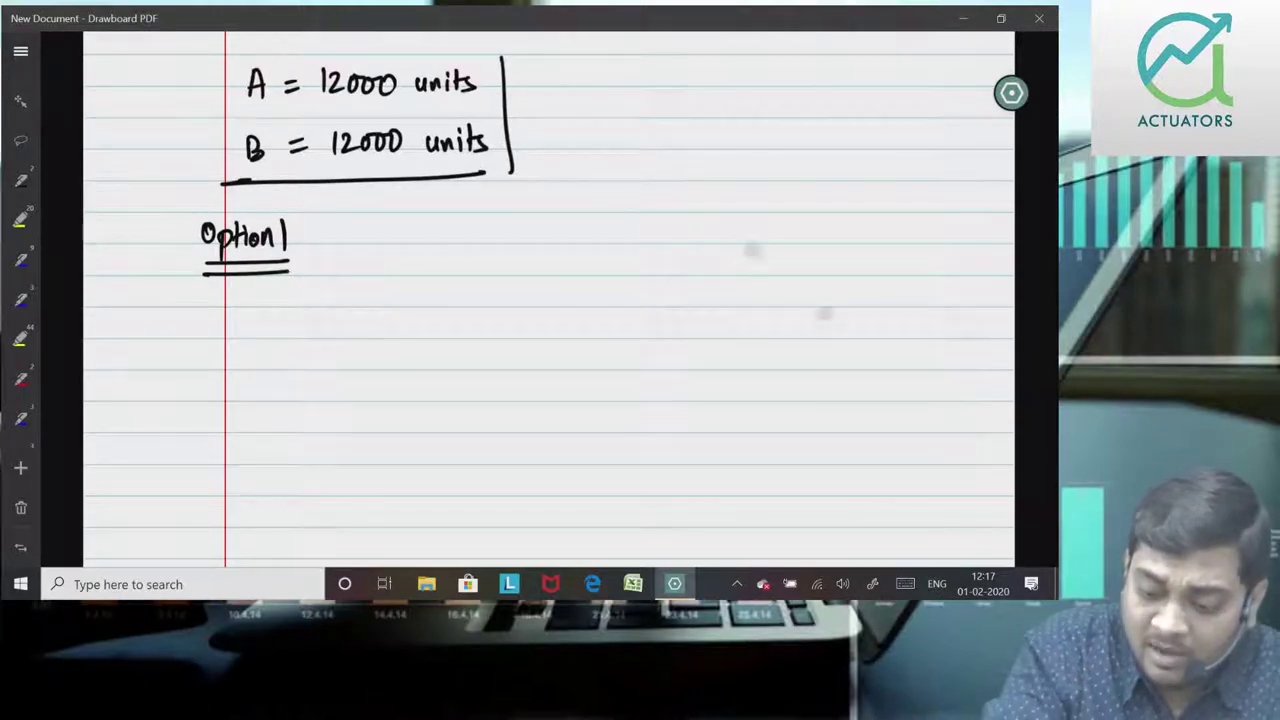
# Step: Write column headings A and B and the SP row with 200 and 120
pyautogui.moveTo(714, 84); pyautogui.dragTo(840, 80)
pyautogui.moveTo(626, 105); pyautogui.dragTo(617, 121)
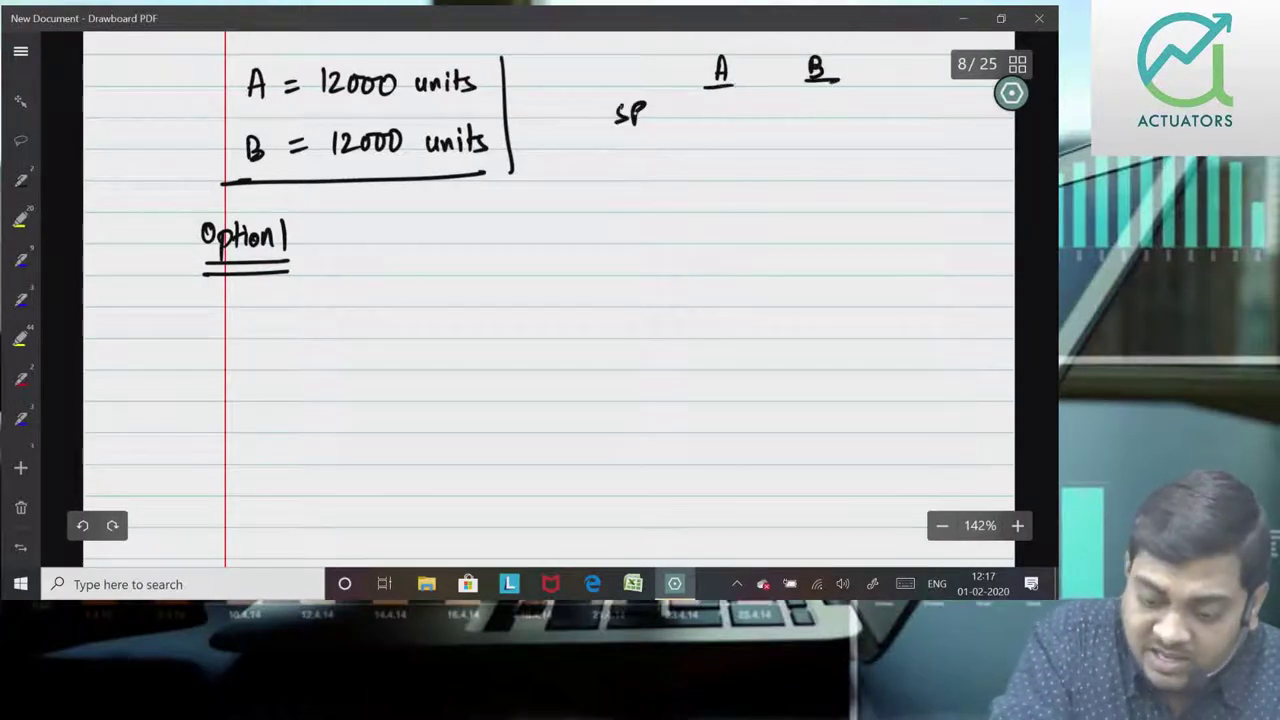
pyautogui.moveTo(692, 106)
pyautogui.mouseDown()
pyautogui.moveTo(706, 122)
pyautogui.moveTo(712, 106)
pyautogui.mouseUp()
pyautogui.moveTo(729, 104); pyautogui.dragTo(814, 122)
pyautogui.moveTo(828, 104); pyautogui.dragTo(826, 106)
# Step: Add the (-)V/Cost row with bracketed amounts (120) and (60)
pyautogui.moveTo(583, 173); pyautogui.dragTo(576, 184)
pyautogui.moveTo(598, 165)
pyautogui.mouseDown()
pyautogui.moveTo(600, 184)
pyautogui.moveTo(620, 164)
pyautogui.mouseUp()
pyautogui.moveTo(630, 158)
pyautogui.mouseDown()
pyautogui.moveTo(616, 196)
pyautogui.moveTo(650, 180)
pyautogui.mouseUp()
pyautogui.moveTo(660, 168)
pyautogui.mouseDown()
pyautogui.moveTo(656, 186)
pyautogui.moveTo(667, 184)
pyautogui.mouseUp()
pyautogui.moveTo(660, 172); pyautogui.dragTo(672, 170)
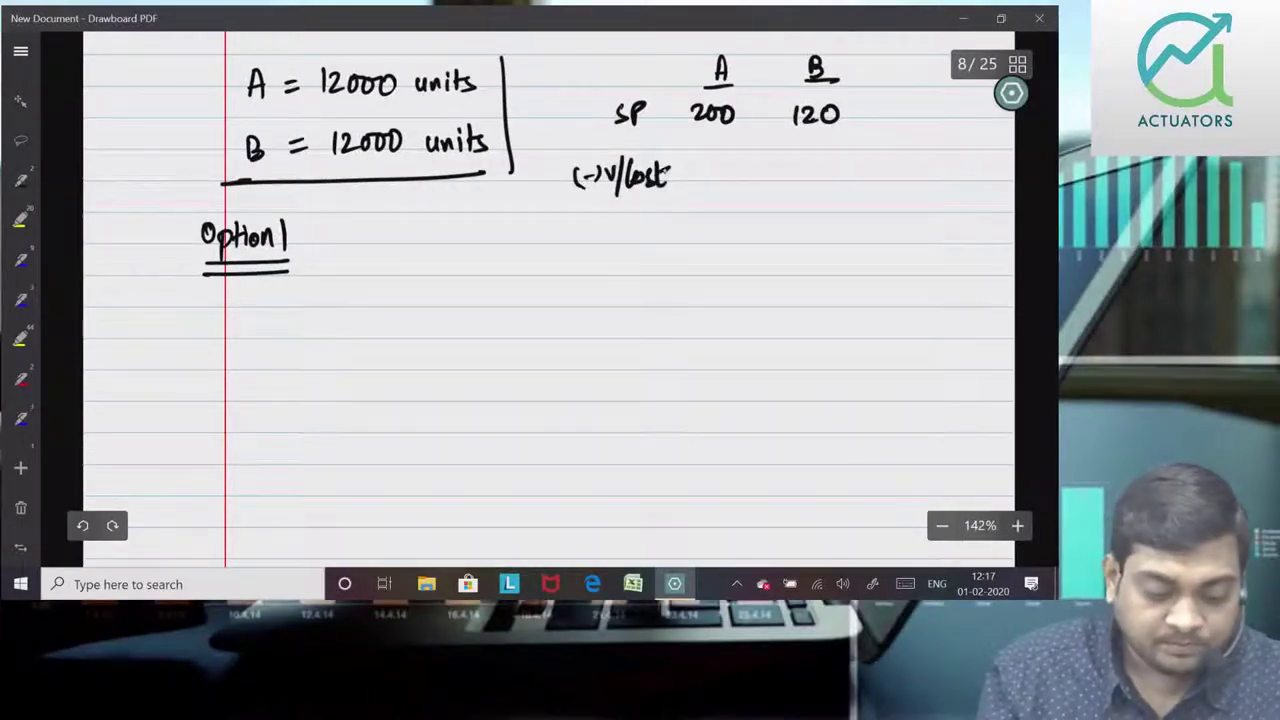
pyautogui.moveTo(700, 167); pyautogui.dragTo(701, 184)
pyautogui.moveTo(706, 169)
pyautogui.mouseDown()
pyautogui.moveTo(716, 185)
pyautogui.moveTo(727, 169)
pyautogui.moveTo(736, 196)
pyautogui.mouseUp()
pyautogui.moveTo(691, 157); pyautogui.dragTo(689, 203)
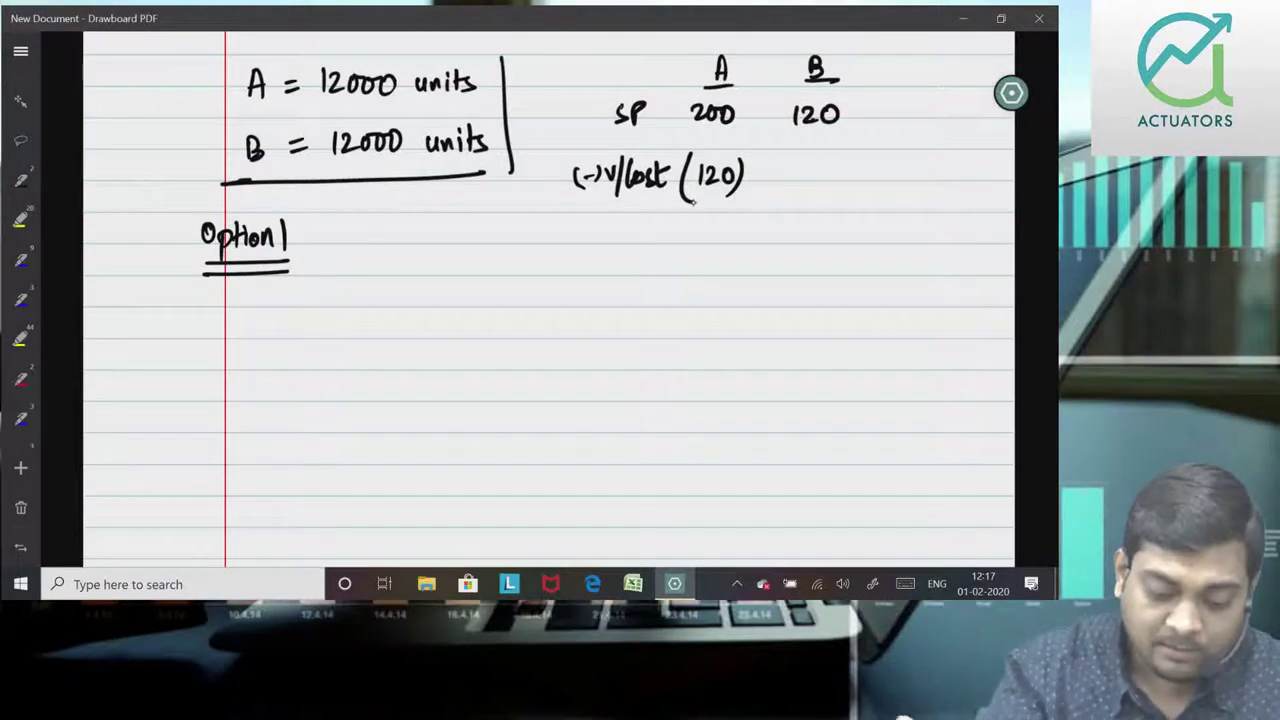
pyautogui.moveTo(791, 158)
pyautogui.mouseDown()
pyautogui.moveTo(785, 196)
pyautogui.moveTo(803, 180)
pyautogui.mouseUp()
pyautogui.moveTo(826, 160); pyautogui.dragTo(839, 194)
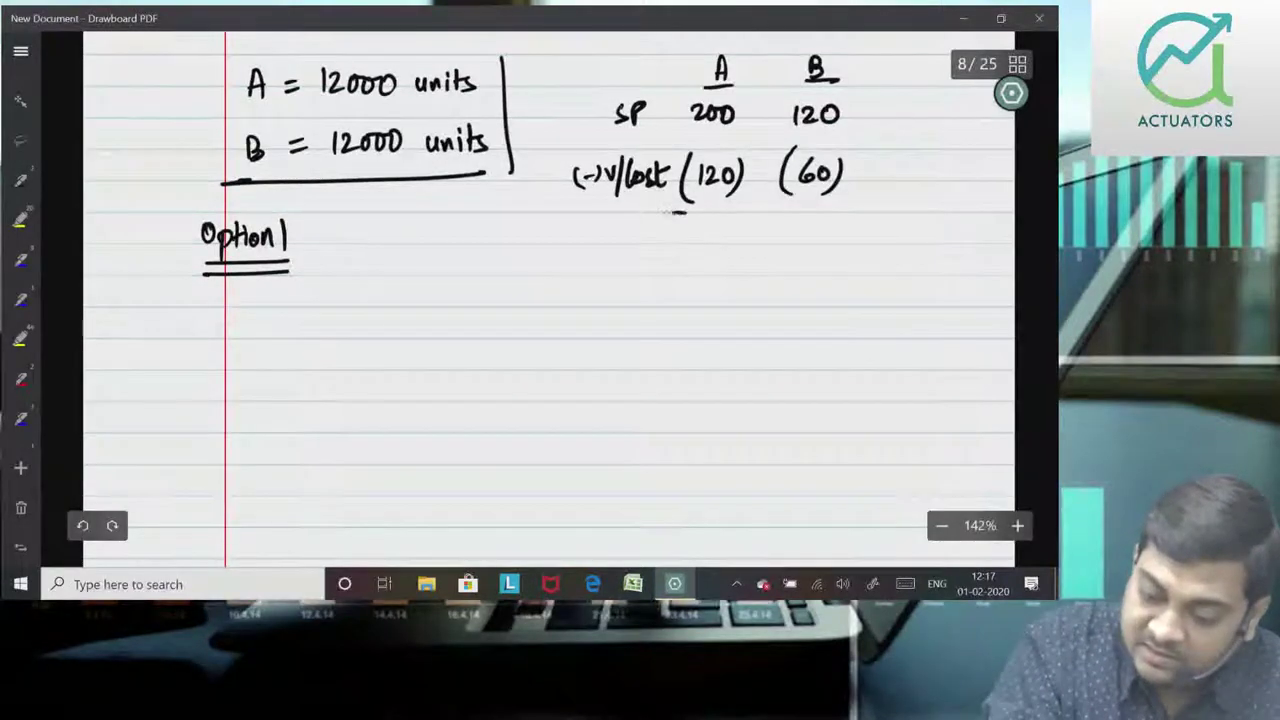
# Step: Rule off the cost row and write the Contribution row with 80 and 60
pyautogui.moveTo(662, 211); pyautogui.dragTo(885, 211)
pyautogui.moveTo(597, 225); pyautogui.dragTo(592, 245)
pyautogui.moveTo(610, 233); pyautogui.dragTo(625, 243)
pyautogui.moveTo(629, 222)
pyautogui.mouseDown()
pyautogui.moveTo(628, 243)
pyautogui.moveTo(636, 228)
pyautogui.mouseUp()
pyautogui.moveTo(637, 242); pyautogui.dragTo(648, 240)
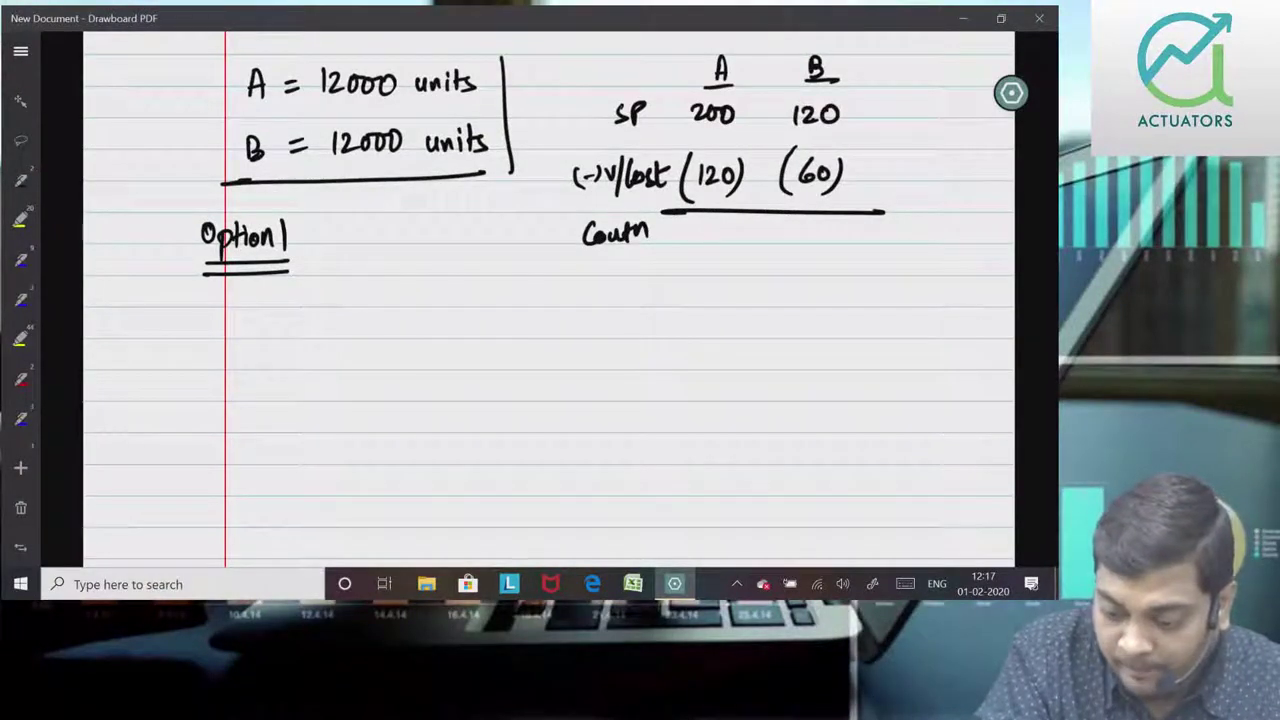
pyautogui.moveTo(715, 228)
pyautogui.mouseDown()
pyautogui.moveTo(704, 236)
pyautogui.moveTo(898, 256)
pyautogui.mouseUp()
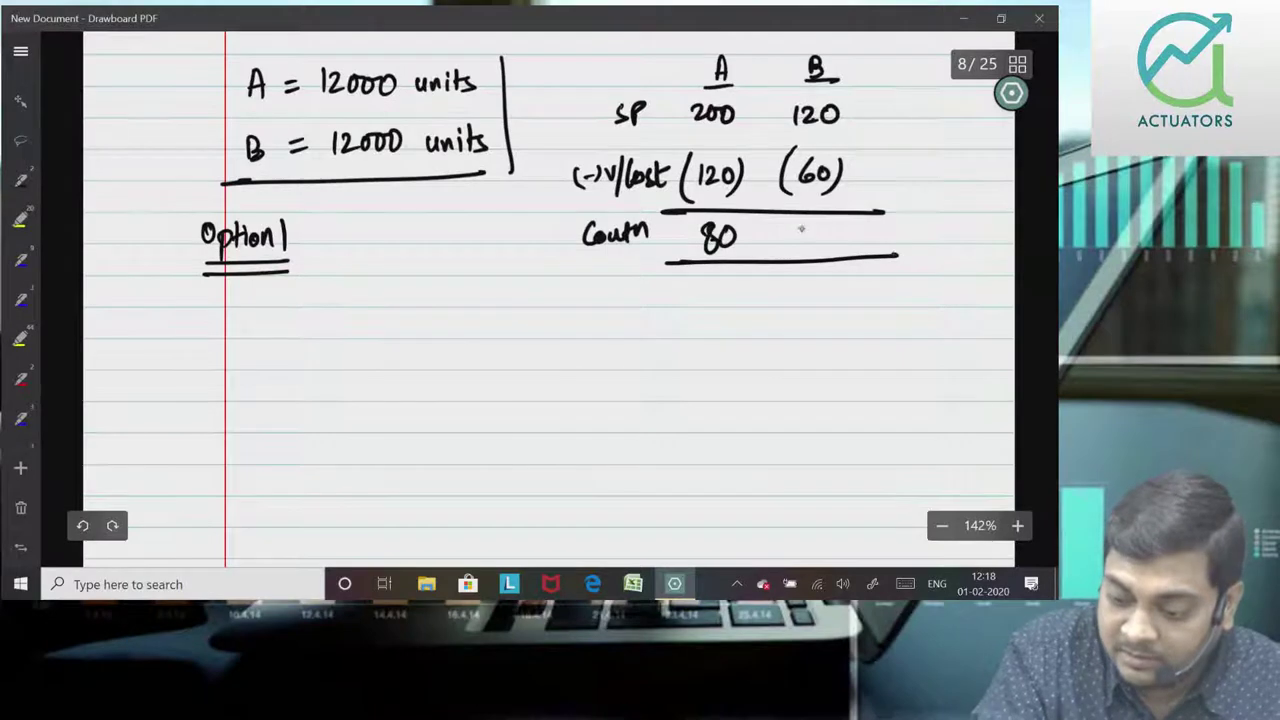
pyautogui.moveTo(823, 229); pyautogui.dragTo(825, 227)
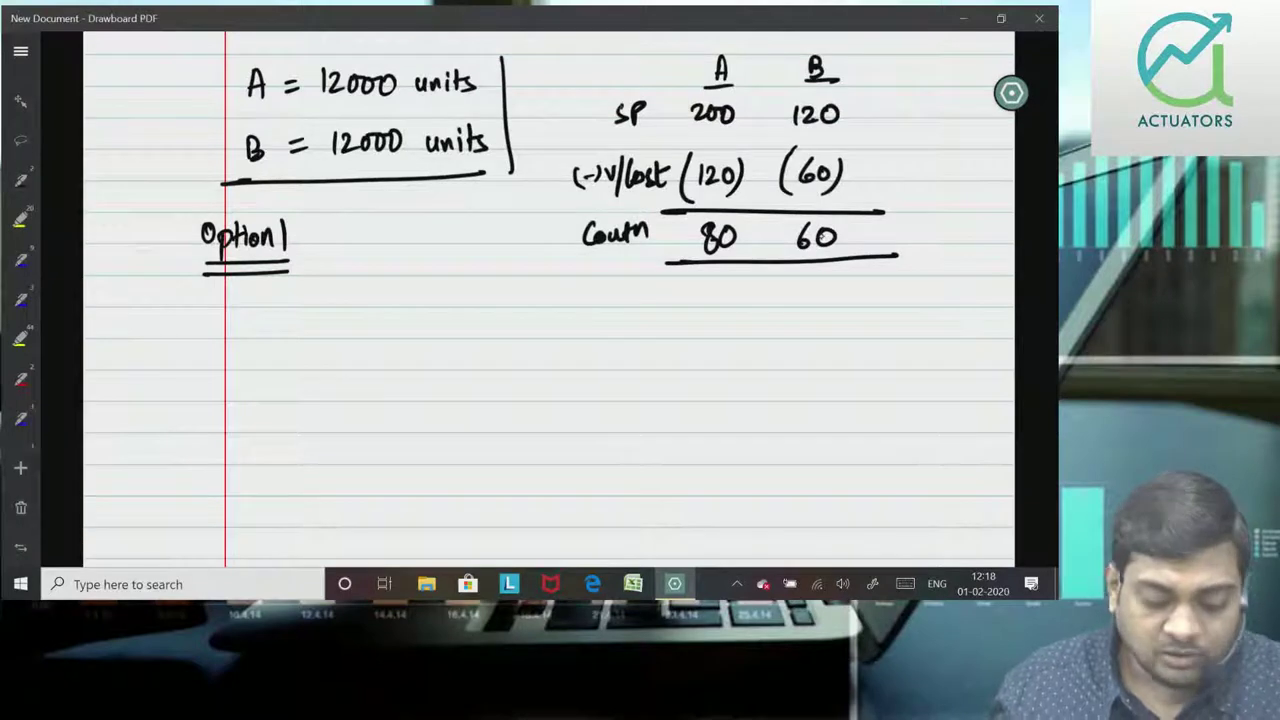
# Step: Draw a line across the page and write 'Revised Contribution from Product A' below it
pyautogui.moveTo(217, 304)
pyautogui.moveTo(205, 305); pyautogui.dragTo(999, 300)
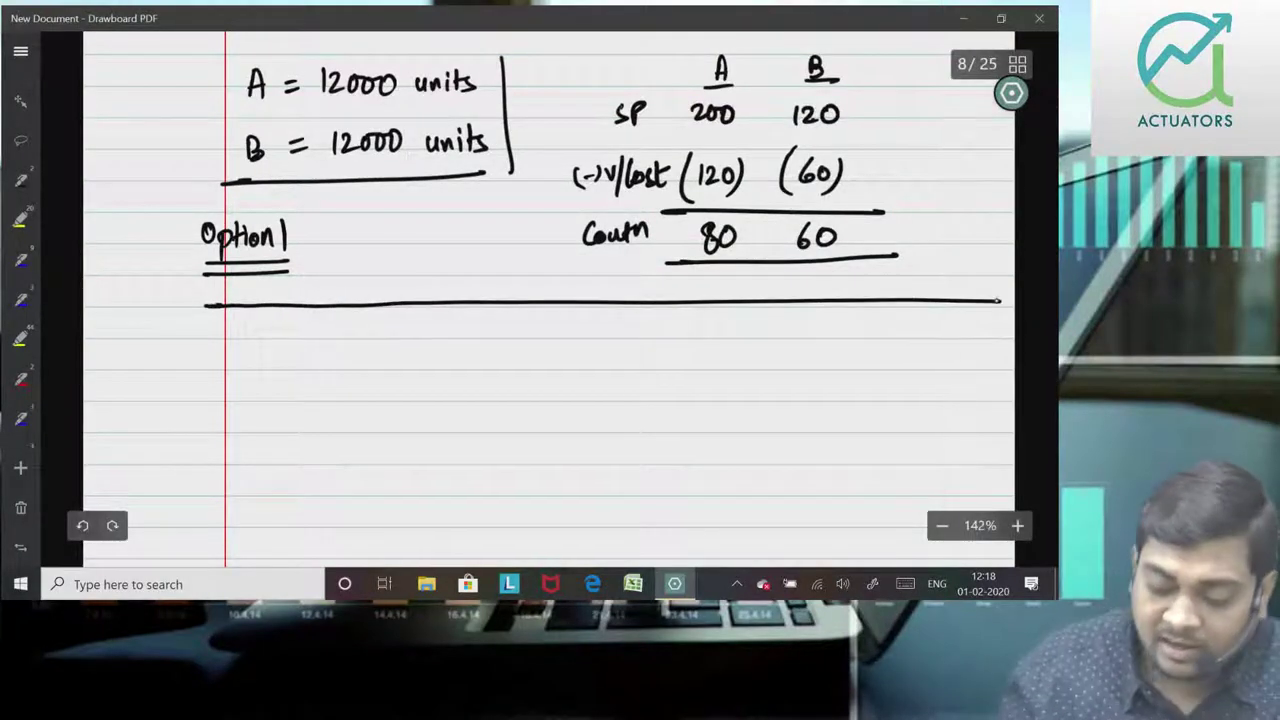
pyautogui.moveTo(239, 338)
pyautogui.mouseDown()
pyautogui.moveTo(254, 366)
pyautogui.moveTo(336, 348)
pyautogui.moveTo(356, 368)
pyautogui.moveTo(546, 370)
pyautogui.mouseUp()
pyautogui.moveTo(554, 360)
pyautogui.mouseDown()
pyautogui.moveTo(556, 344)
pyautogui.moveTo(598, 370)
pyautogui.mouseUp()
pyautogui.moveTo(612, 340)
pyautogui.mouseDown()
pyautogui.moveTo(614, 372)
pyautogui.moveTo(646, 358)
pyautogui.mouseUp()
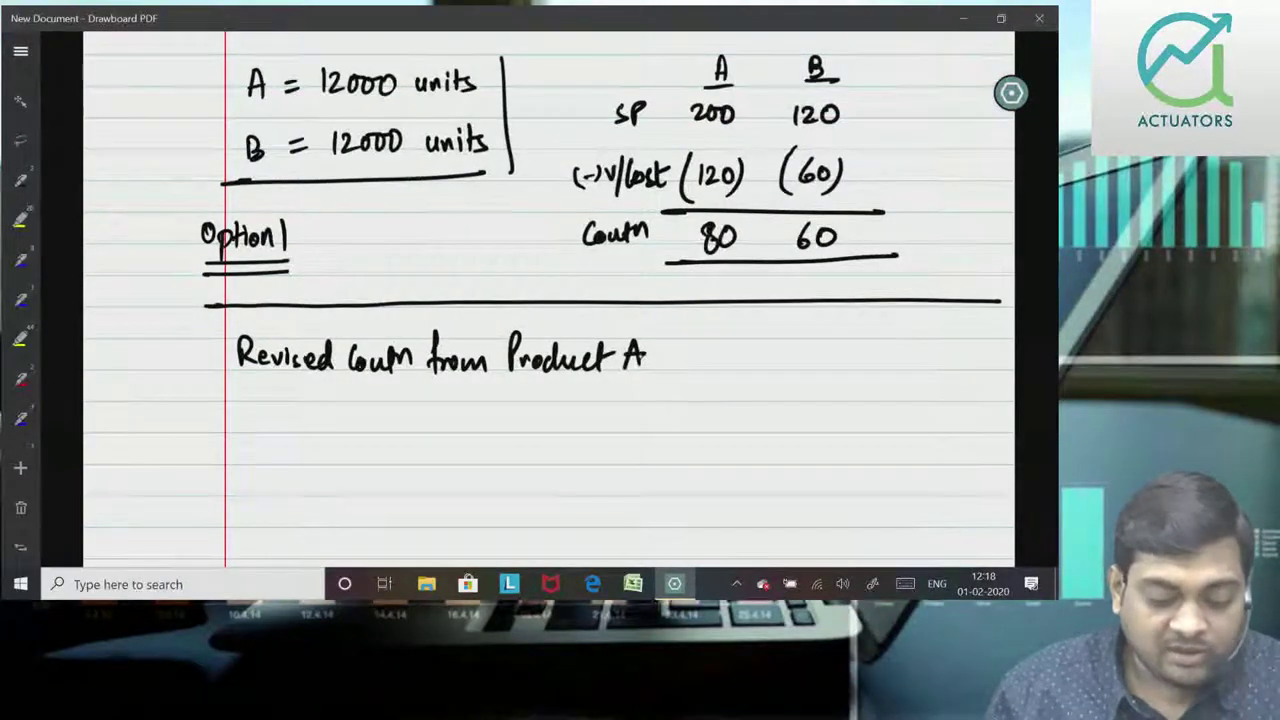
# Step: Write the start of Product A's formula, 200 − 120 × 107.5, correcting a miswritten digit
pyautogui.moveTo(411, 386)
pyautogui.mouseDown()
pyautogui.moveTo(399, 392)
pyautogui.moveTo(413, 424)
pyautogui.moveTo(433, 419)
pyautogui.mouseUp()
pyautogui.moveTo(446, 400); pyautogui.dragTo(512, 420)
pyautogui.moveTo(522, 403)
pyautogui.mouseDown()
pyautogui.moveTo(536, 420)
pyautogui.moveTo(546, 402)
pyautogui.moveTo(578, 420)
pyautogui.mouseUp()
pyautogui.moveTo(577, 399); pyautogui.dragTo(562, 421)
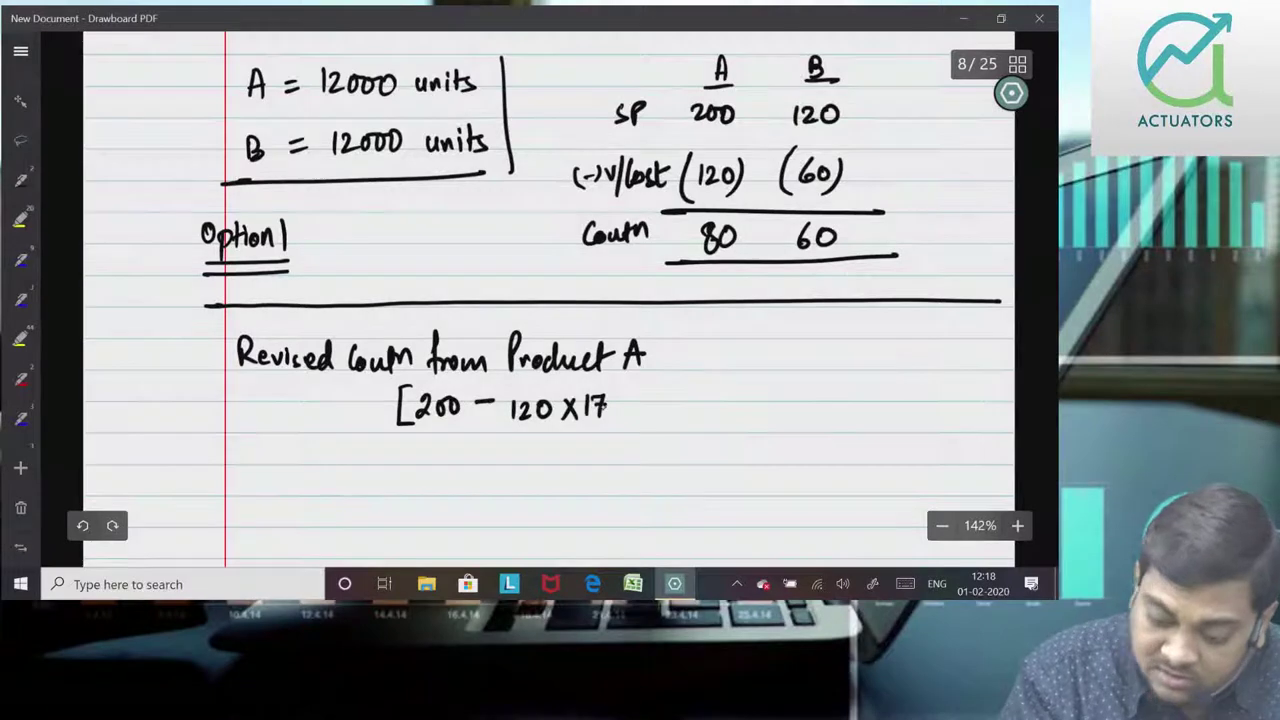
pyautogui.click(82, 525)
pyautogui.moveTo(600, 395)
pyautogui.mouseDown()
pyautogui.moveTo(614, 419)
pyautogui.moveTo(653, 412)
pyautogui.mouseUp()
pyautogui.click(627, 401)
# Step: Complete the formula with 107.5%, × 12000 and braces, then add a ₹ column sign
pyautogui.moveTo(510, 392); pyautogui.dragTo(517, 428)
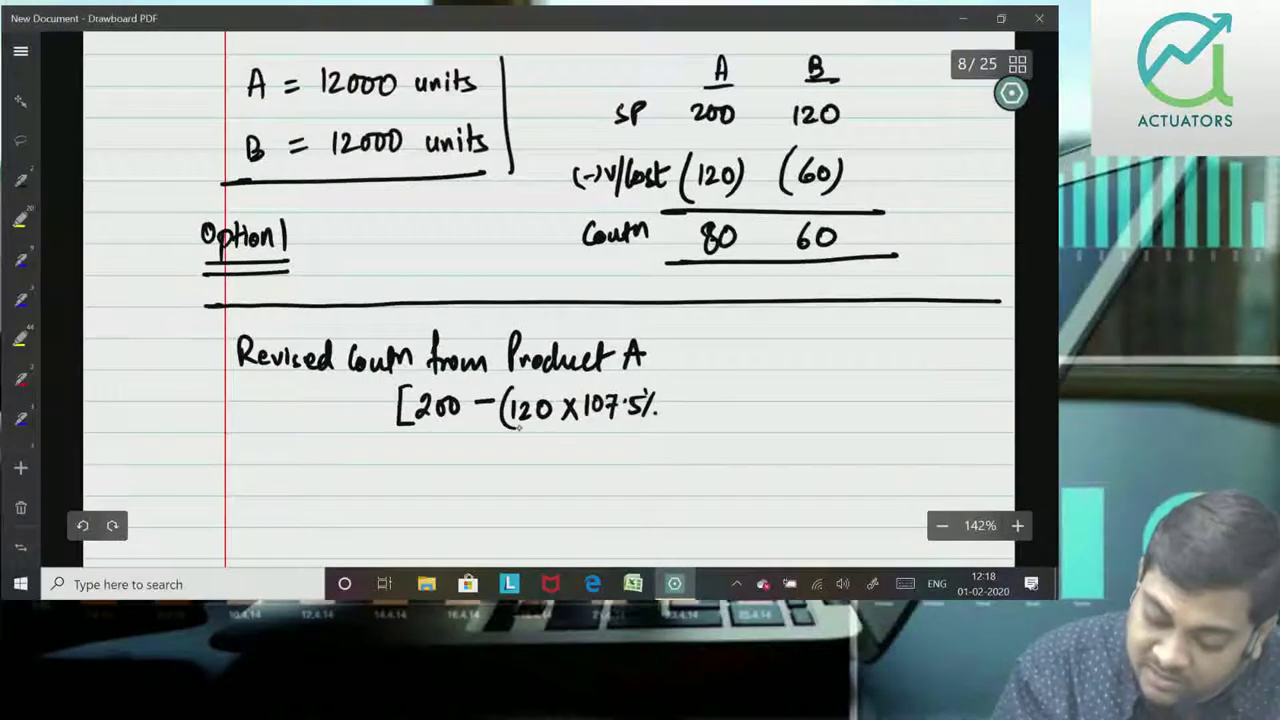
pyautogui.moveTo(657, 384); pyautogui.dragTo(648, 426)
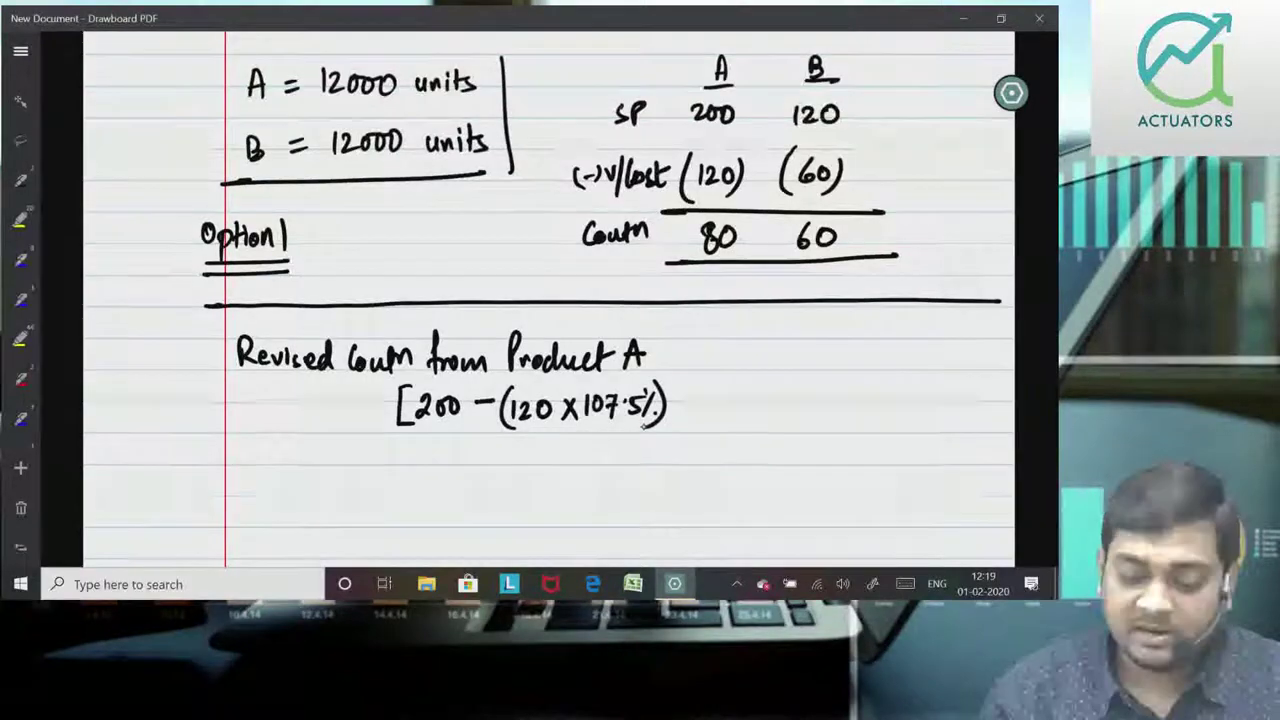
pyautogui.moveTo(669, 390)
pyautogui.mouseDown()
pyautogui.moveTo(657, 428)
pyautogui.moveTo(737, 404)
pyautogui.mouseUp()
pyautogui.moveTo(746, 393); pyautogui.dragTo(778, 430)
pyautogui.moveTo(384, 386); pyautogui.dragTo(380, 442)
pyautogui.scroll(-3, 891, 394)
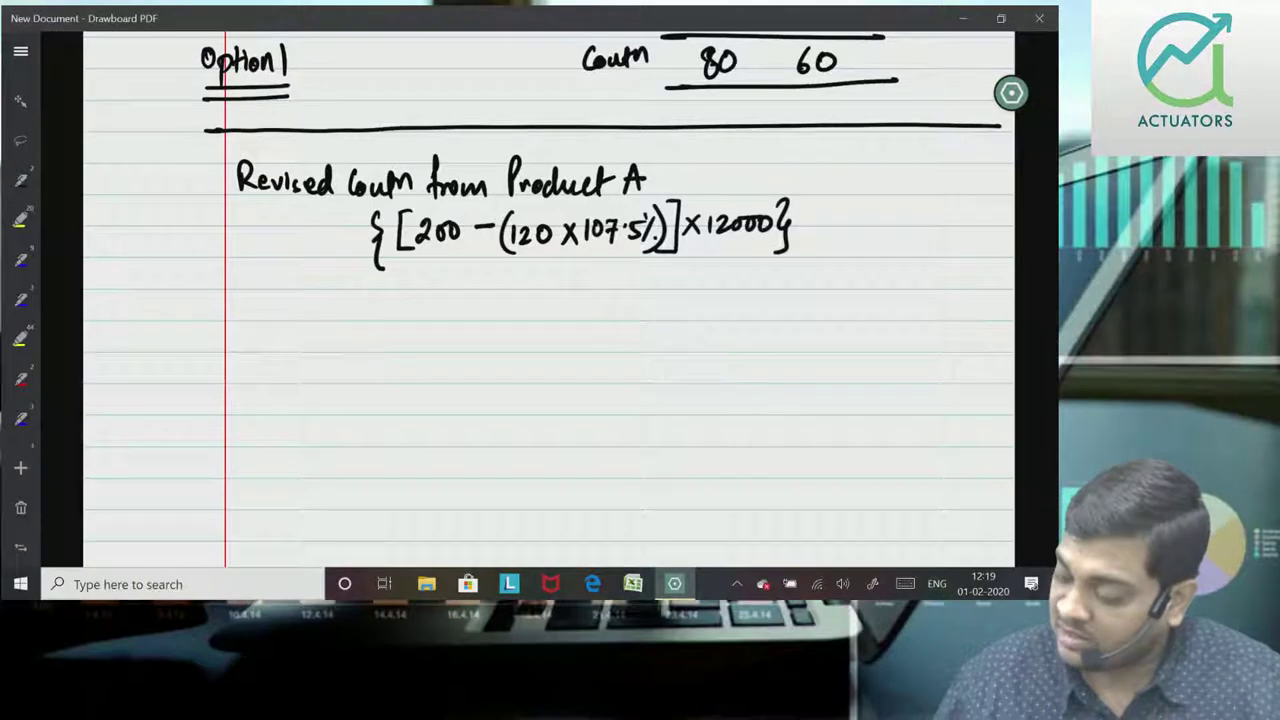
pyautogui.moveTo(893, 143)
pyautogui.mouseDown()
pyautogui.moveTo(913, 143)
pyautogui.moveTo(880, 194)
pyautogui.moveTo(887, 214)
pyautogui.moveTo(944, 197)
pyautogui.mouseUp()
# Step: Enter 852000 for Product A and start Product B's 'Revised Contribution from' heading
pyautogui.moveTo(968, 195); pyautogui.dragTo(964, 197)
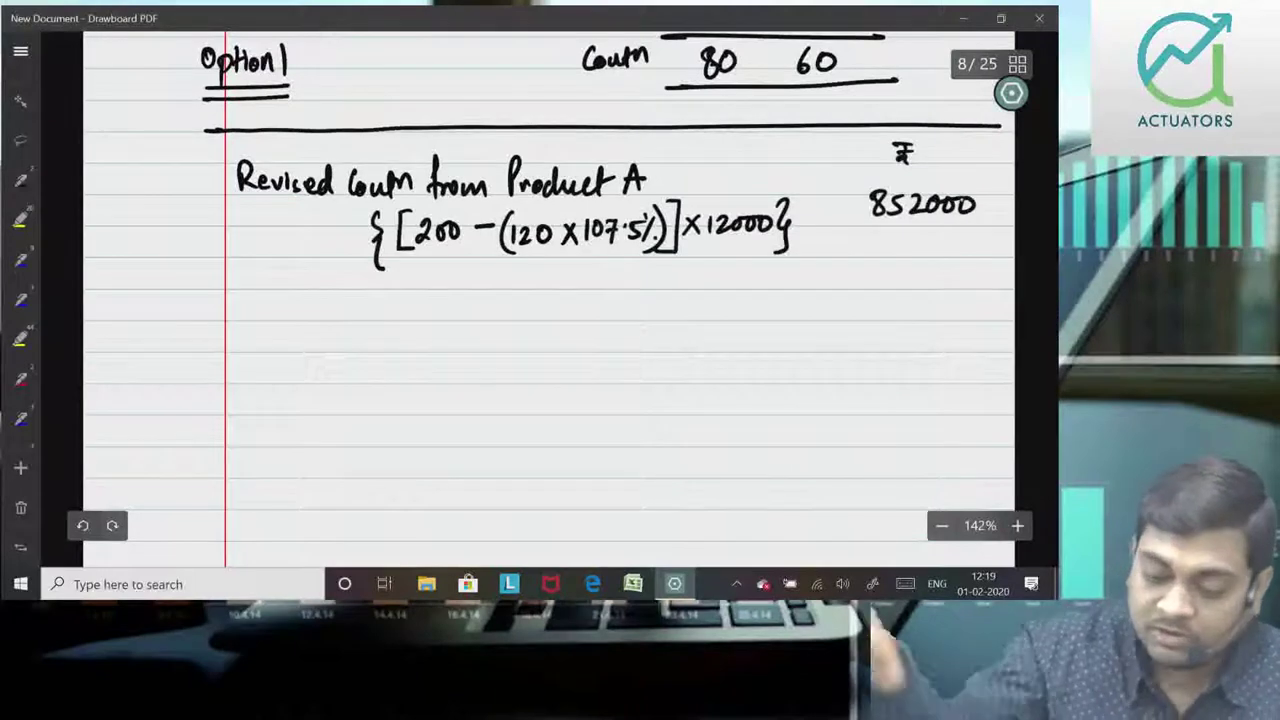
pyautogui.moveTo(245, 275)
pyautogui.mouseDown()
pyautogui.moveTo(239, 299)
pyautogui.moveTo(279, 305)
pyautogui.mouseUp()
pyautogui.moveTo(296, 290)
pyautogui.mouseDown()
pyautogui.moveTo(288, 306)
pyautogui.moveTo(384, 294)
pyautogui.moveTo(430, 308)
pyautogui.mouseUp()
pyautogui.moveTo(424, 290); pyautogui.dragTo(458, 288)
pyautogui.moveTo(466, 290); pyautogui.dragTo(465, 292)
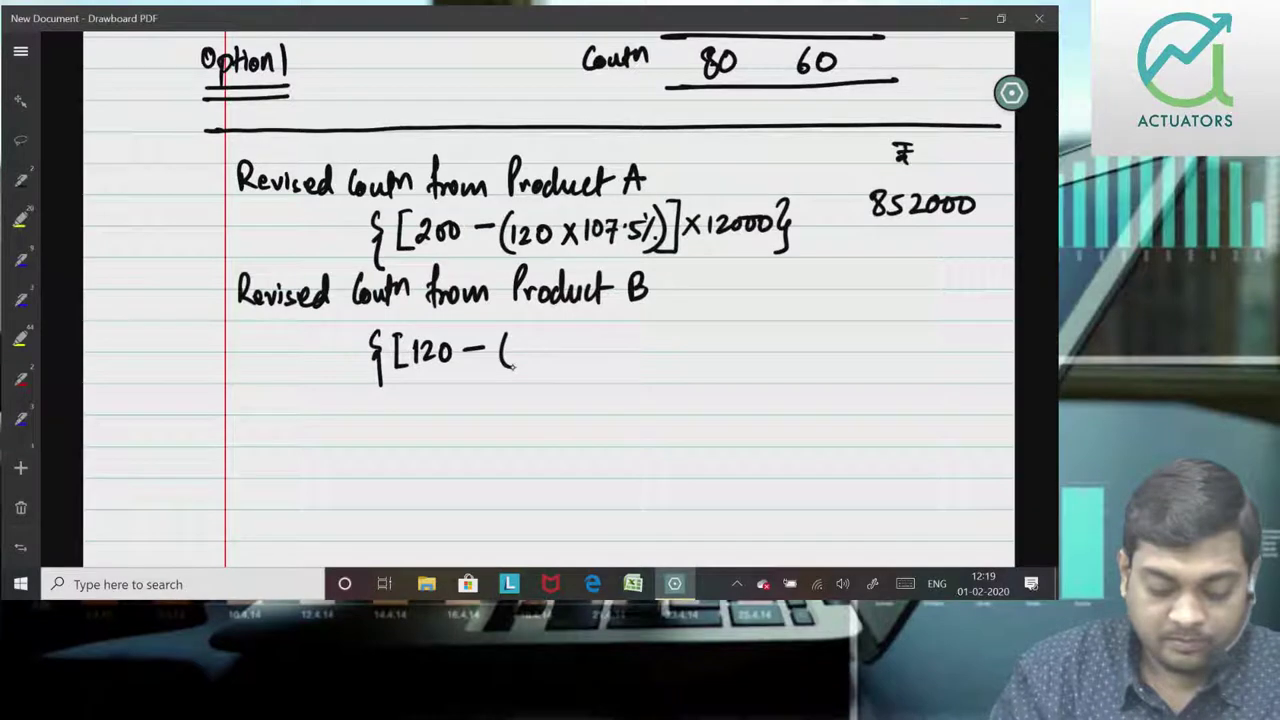
# Step: Write Product B's formula {[120 − (60 × 107.5%)] × 12000} with result 666000
pyautogui.moveTo(530, 343); pyautogui.dragTo(534, 356)
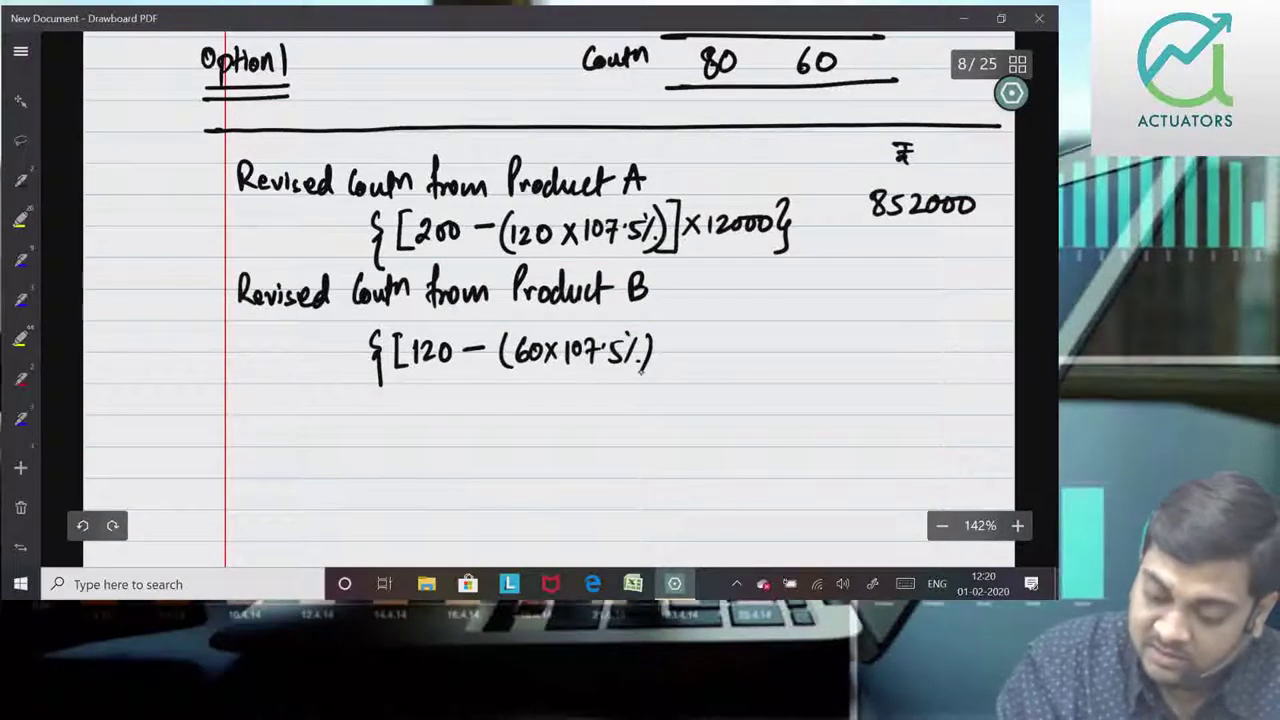
pyautogui.moveTo(716, 338)
pyautogui.mouseDown()
pyautogui.moveTo(770, 346)
pyautogui.moveTo(783, 372)
pyautogui.mouseUp()
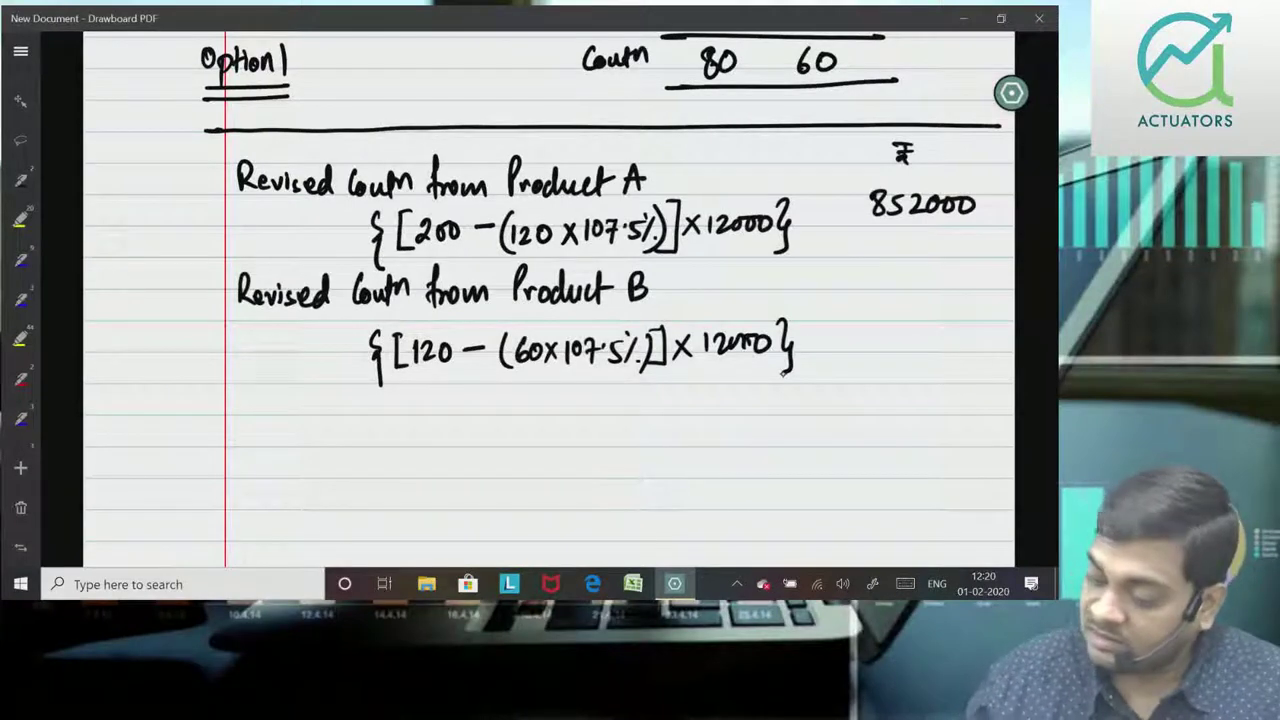
pyautogui.moveTo(882, 306)
pyautogui.mouseDown()
pyautogui.moveTo(873, 322)
pyautogui.moveTo(889, 322)
pyautogui.mouseUp()
pyautogui.moveTo(915, 306)
pyautogui.mouseDown()
pyautogui.moveTo(906, 322)
pyautogui.moveTo(945, 309)
pyautogui.mouseUp()
pyautogui.moveTo(963, 307); pyautogui.dragTo(961, 309)
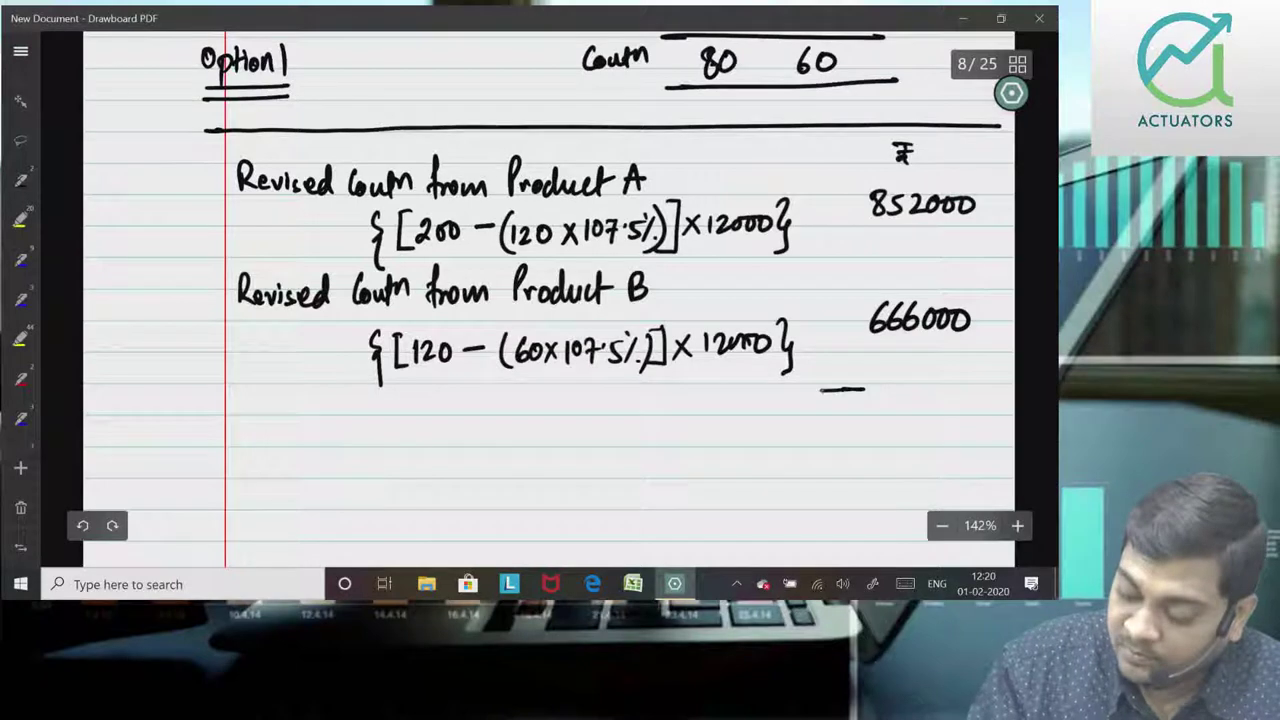
# Step: Rule a total line under the amounts and write the Total Contribution label
pyautogui.moveTo(860, 389); pyautogui.dragTo(1013, 389)
pyautogui.moveTo(580, 398)
pyautogui.mouseDown()
pyautogui.moveTo(600, 420)
pyautogui.moveTo(607, 394)
pyautogui.moveTo(610, 418)
pyautogui.mouseUp()
pyautogui.moveTo(622, 390)
pyautogui.mouseDown()
pyautogui.moveTo(626, 420)
pyautogui.moveTo(638, 420)
pyautogui.mouseUp()
pyautogui.moveTo(648, 390)
pyautogui.mouseDown()
pyautogui.moveTo(645, 421)
pyautogui.moveTo(677, 410)
pyautogui.moveTo(726, 420)
pyautogui.mouseUp()
pyautogui.moveTo(722, 410); pyautogui.dragTo(748, 396)
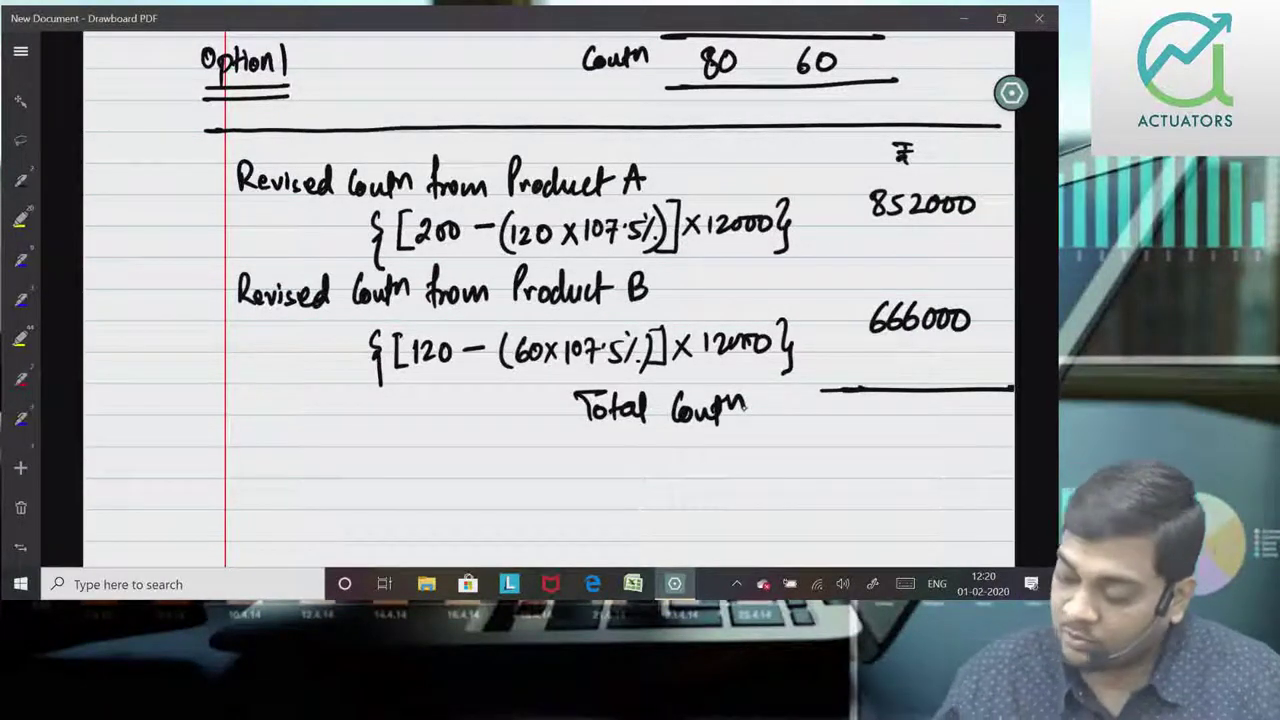
pyautogui.moveTo(861, 406)
pyautogui.mouseDown()
pyautogui.moveTo(860, 425)
pyautogui.moveTo(899, 427)
pyautogui.mouseUp()
# Step: Finish the 1518000 total and deduct Fixed Cost [1500000 × 85%] = (1275000)
pyautogui.moveTo(920, 402); pyautogui.dragTo(979, 404)
pyautogui.scroll(-2, 355, 389)
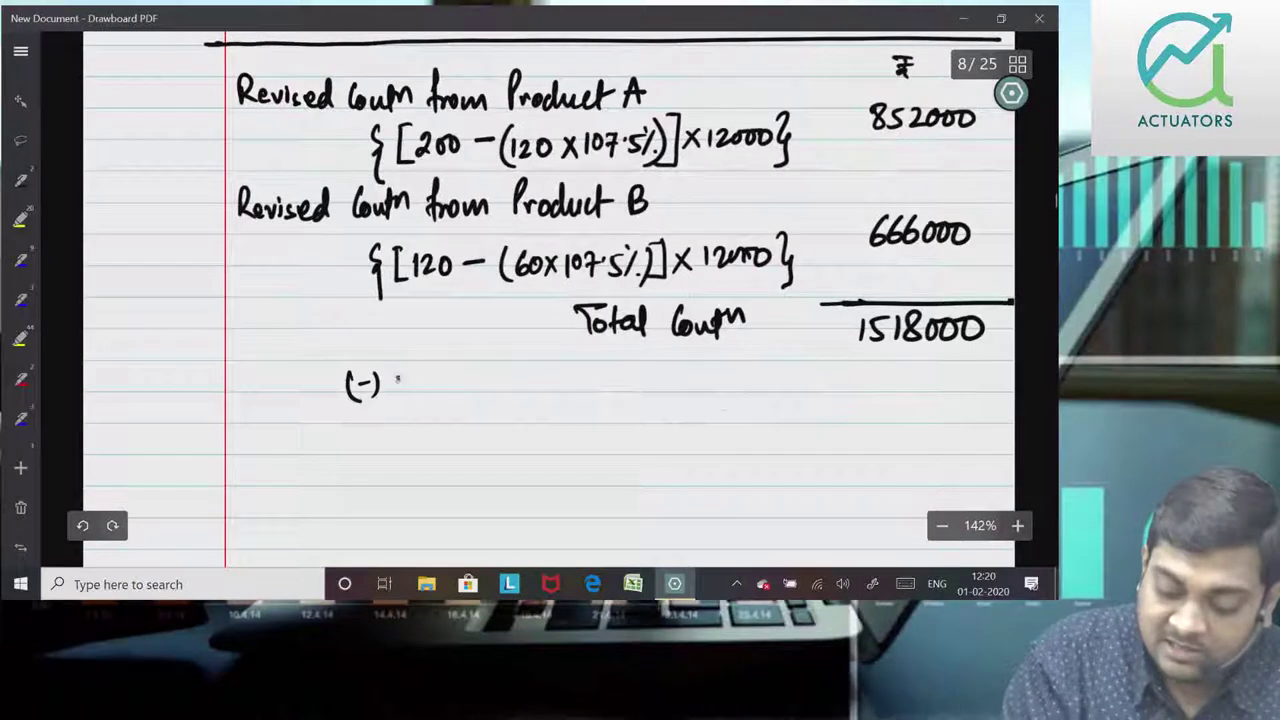
pyautogui.moveTo(410, 384)
pyautogui.mouseDown()
pyautogui.moveTo(424, 398)
pyautogui.moveTo(467, 398)
pyautogui.mouseUp()
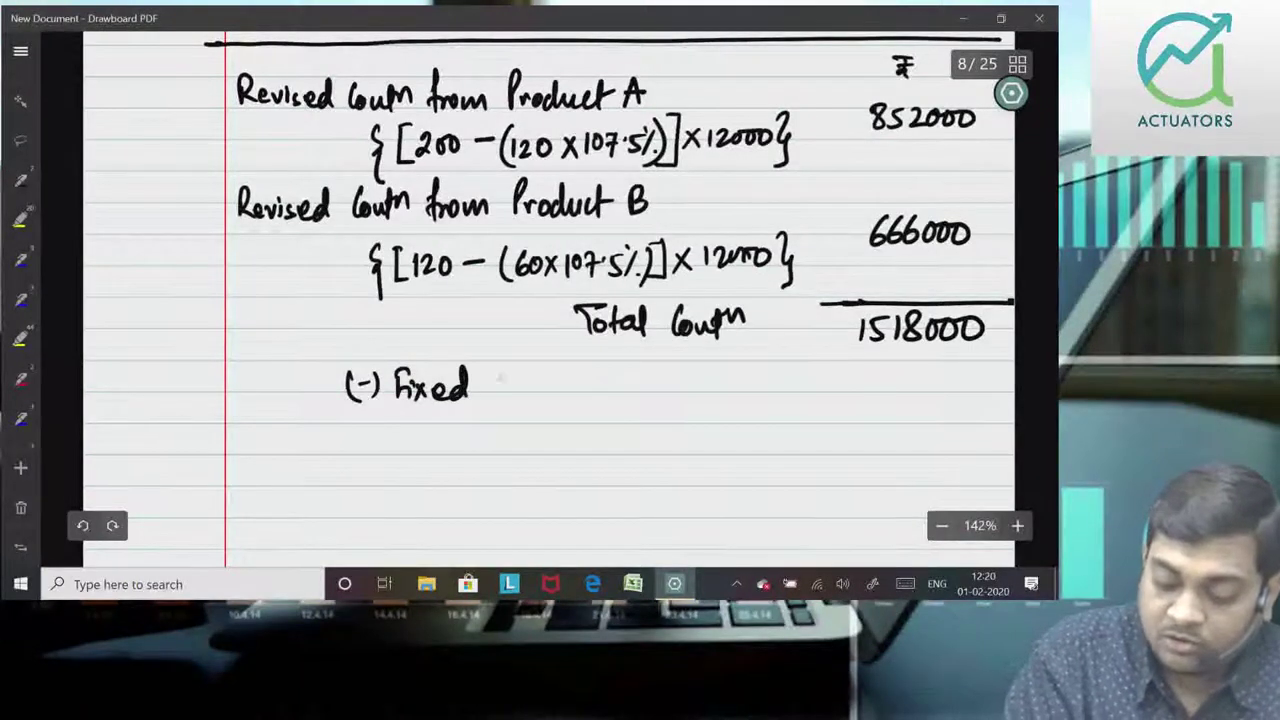
pyautogui.moveTo(503, 370)
pyautogui.mouseDown()
pyautogui.moveTo(515, 396)
pyautogui.moveTo(522, 384)
pyautogui.moveTo(535, 438)
pyautogui.mouseUp()
pyautogui.moveTo(560, 422)
pyautogui.mouseDown()
pyautogui.moveTo(546, 438)
pyautogui.moveTo(588, 422)
pyautogui.mouseUp()
pyautogui.moveTo(607, 420); pyautogui.dragTo(706, 438)
pyautogui.moveTo(733, 418); pyautogui.dragTo(737, 457)
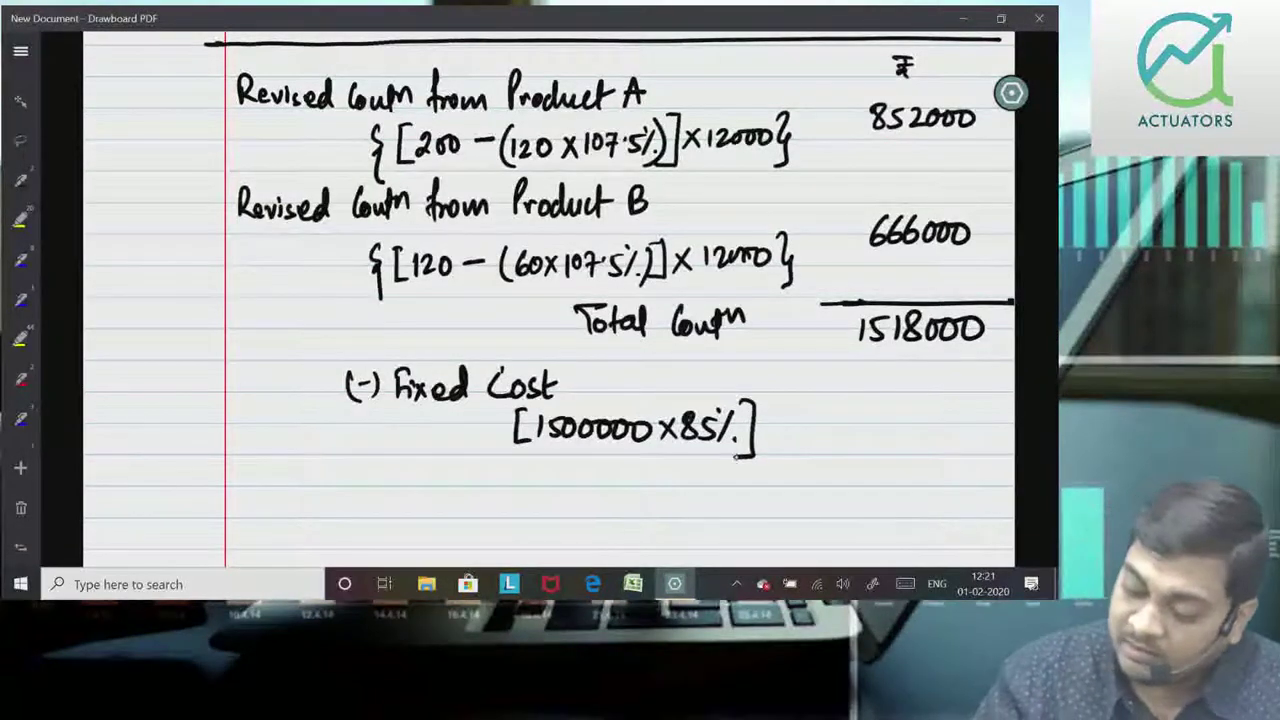
pyautogui.moveTo(856, 388); pyautogui.dragTo(857, 402)
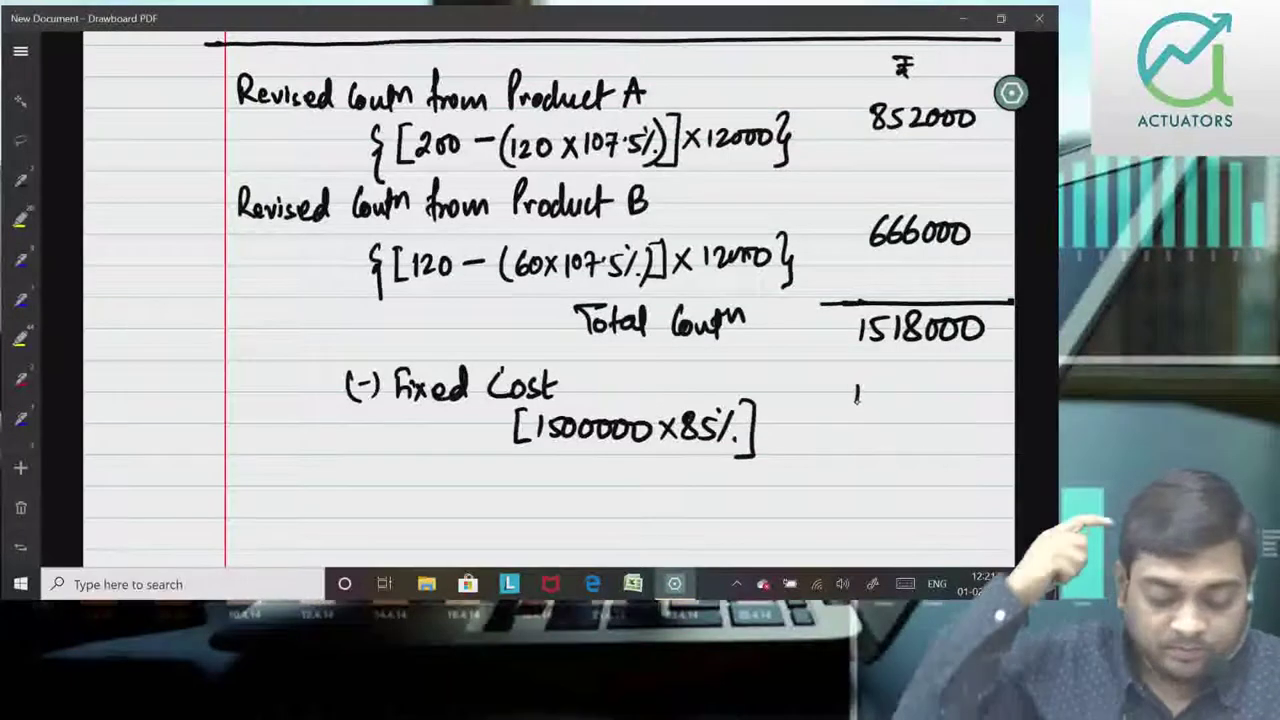
pyautogui.moveTo(858, 400); pyautogui.dragTo(921, 390)
pyautogui.moveTo(942, 388); pyautogui.dragTo(970, 420)
pyautogui.moveTo(853, 364); pyautogui.dragTo(836, 404)
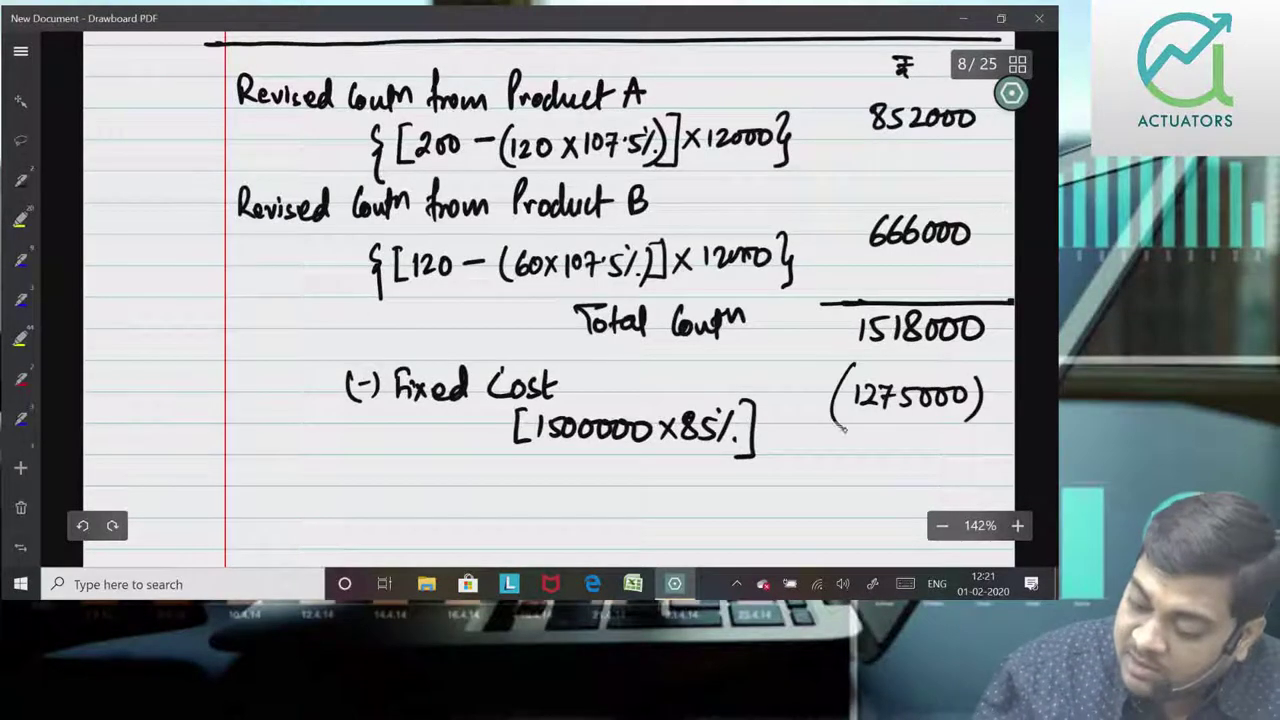
# Step: Rule off the fixed cost and write Profit 243000 below it
pyautogui.moveTo(818, 463); pyautogui.dragTo(1014, 464)
pyautogui.scroll(-2, 900, 400)
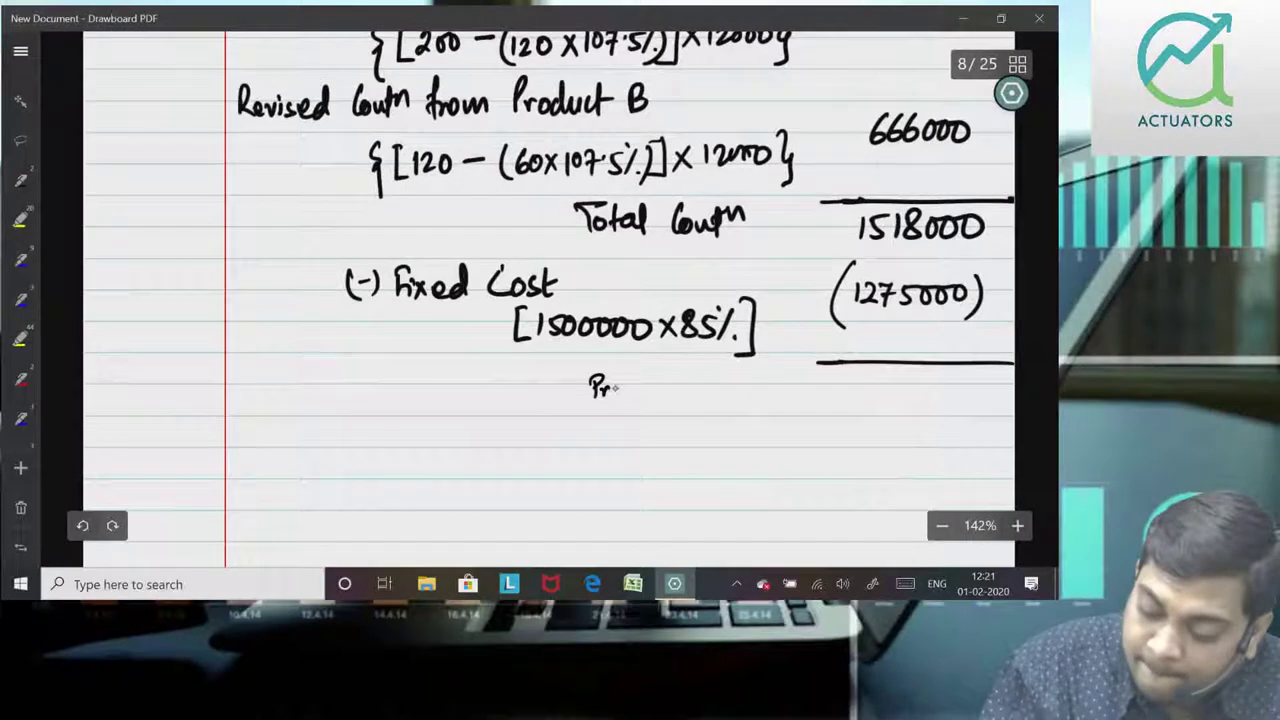
pyautogui.moveTo(643, 380); pyautogui.dragTo(642, 402)
pyautogui.moveTo(651, 376); pyautogui.dragTo(650, 402)
pyautogui.moveTo(645, 383); pyautogui.dragTo(660, 381)
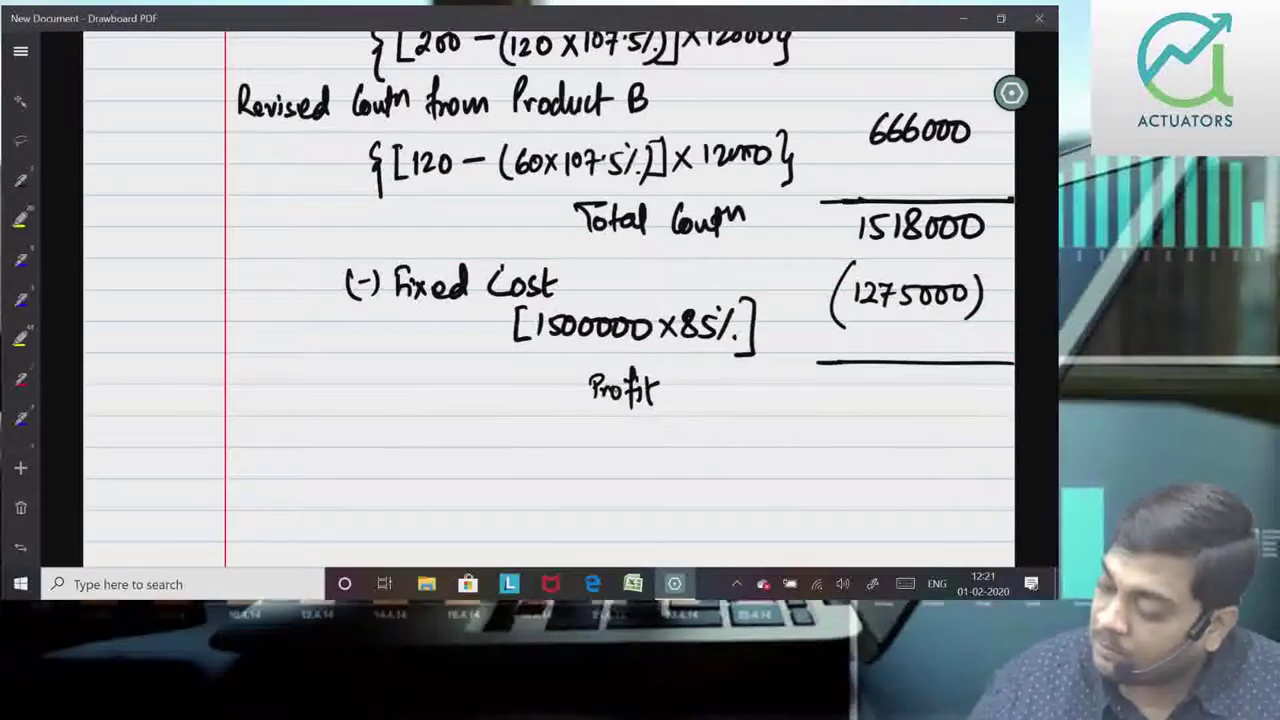
pyautogui.moveTo(843, 386); pyautogui.dragTo(862, 400)
pyautogui.moveTo(876, 378)
pyautogui.mouseDown()
pyautogui.moveTo(872, 396)
pyautogui.moveTo(890, 392)
pyautogui.mouseUp()
pyautogui.moveTo(895, 382)
pyautogui.mouseDown()
pyautogui.moveTo(905, 400)
pyautogui.moveTo(942, 382)
pyautogui.mouseUp()
pyautogui.moveTo(960, 380); pyautogui.dragTo(958, 382)
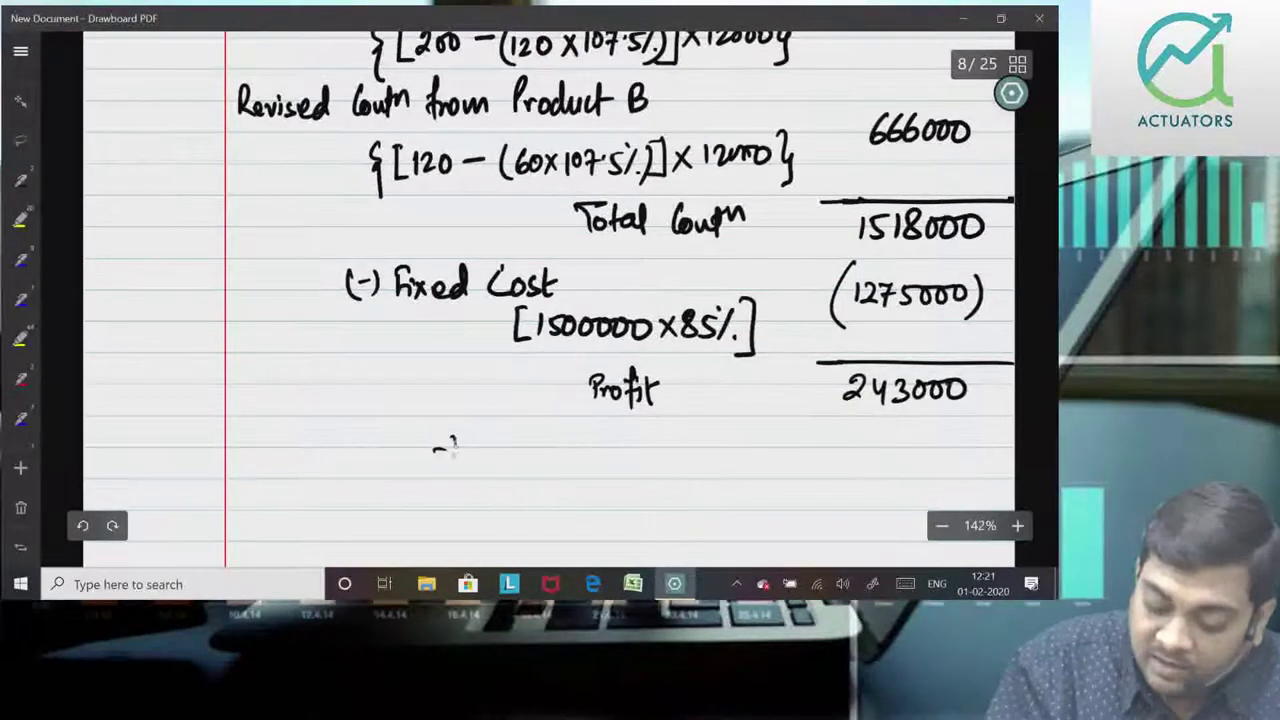
# Step: Write the '(-) Existing Profit' label on the next line
pyautogui.moveTo(470, 432); pyautogui.dragTo(468, 458)
pyautogui.moveTo(478, 442); pyautogui.dragTo(490, 458)
pyautogui.moveTo(490, 442)
pyautogui.mouseDown()
pyautogui.moveTo(478, 458)
pyautogui.moveTo(506, 461)
pyautogui.mouseUp()
pyautogui.moveTo(523, 432)
pyautogui.mouseDown()
pyautogui.moveTo(523, 464)
pyautogui.moveTo(562, 490)
pyautogui.mouseUp()
pyautogui.moveTo(590, 424)
pyautogui.mouseDown()
pyautogui.moveTo(590, 462)
pyautogui.moveTo(596, 446)
pyautogui.mouseUp()
pyautogui.moveTo(604, 444); pyautogui.dragTo(658, 462)
pyautogui.moveTo(650, 440); pyautogui.dragTo(670, 438)
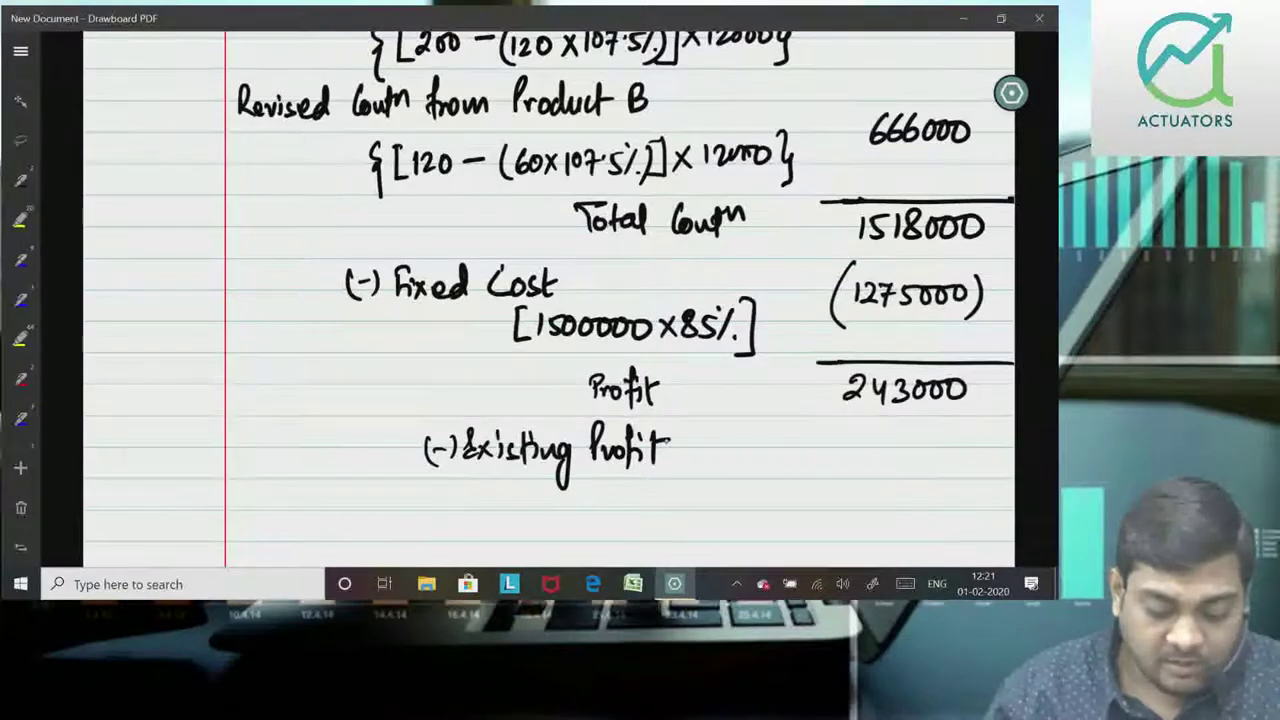
# Step: Enter the existing profit deduction (180000) and draw two rules beneath it
pyautogui.moveTo(847, 434)
pyautogui.mouseDown()
pyautogui.moveTo(849, 460)
pyautogui.moveTo(872, 438)
pyautogui.mouseUp()
pyautogui.moveTo(890, 436); pyautogui.dragTo(956, 470)
pyautogui.moveTo(838, 422); pyautogui.dragTo(818, 472)
pyautogui.moveTo(798, 480); pyautogui.dragTo(1000, 478)
pyautogui.moveTo(768, 540); pyautogui.dragTo(1016, 538)
# Step: Write 63000 as the result and label the row Net Benefit
pyautogui.moveTo(850, 494); pyautogui.dragTo(842, 510)
pyautogui.moveTo(862, 496)
pyautogui.mouseDown()
pyautogui.moveTo(860, 520)
pyautogui.moveTo(893, 500)
pyautogui.mouseUp()
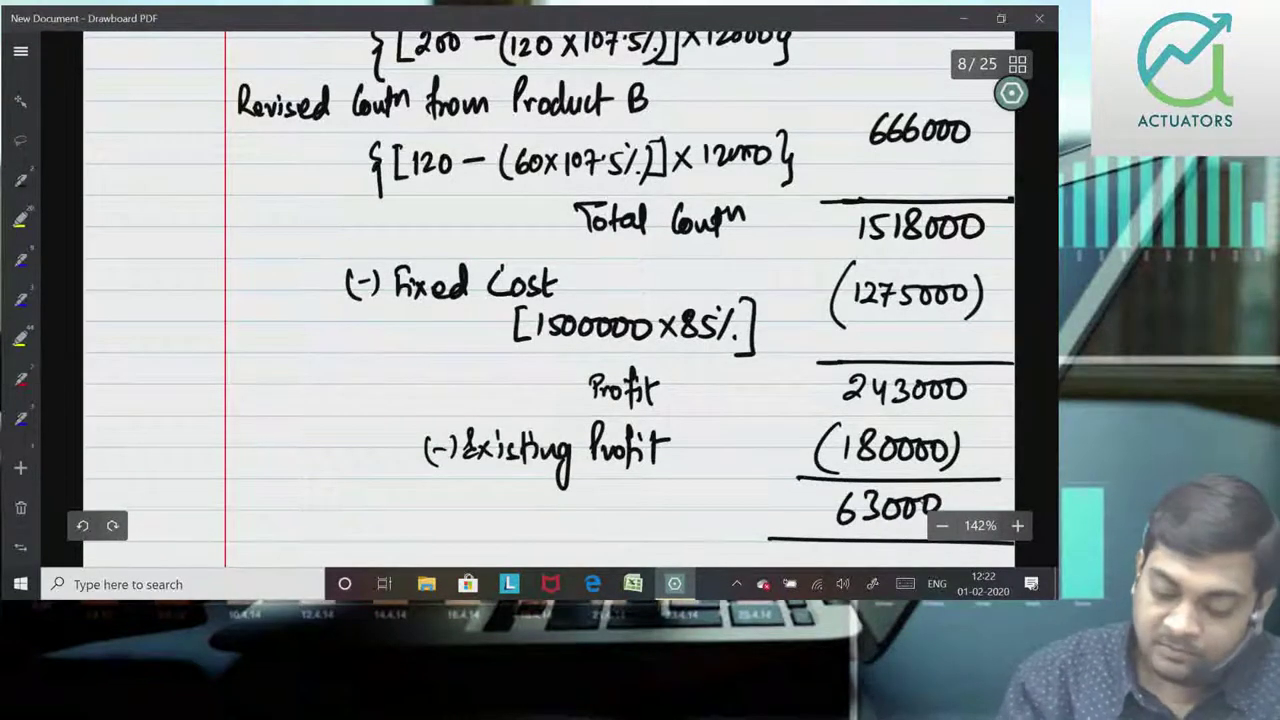
pyautogui.moveTo(532, 518)
pyautogui.mouseDown()
pyautogui.moveTo(552, 494)
pyautogui.moveTo(574, 518)
pyautogui.mouseUp()
pyautogui.moveTo(580, 494)
pyautogui.mouseDown()
pyautogui.moveTo(582, 520)
pyautogui.moveTo(614, 518)
pyautogui.mouseUp()
pyautogui.moveTo(612, 488)
pyautogui.mouseDown()
pyautogui.moveTo(618, 506)
pyautogui.moveTo(680, 508)
pyautogui.mouseUp()
pyautogui.moveTo(696, 478)
pyautogui.mouseDown()
pyautogui.moveTo(688, 520)
pyautogui.moveTo(700, 496)
pyautogui.moveTo(710, 516)
pyautogui.mouseUp()
pyautogui.moveTo(716, 490); pyautogui.dragTo(716, 518)
pyautogui.moveTo(706, 500); pyautogui.dragTo(726, 498)
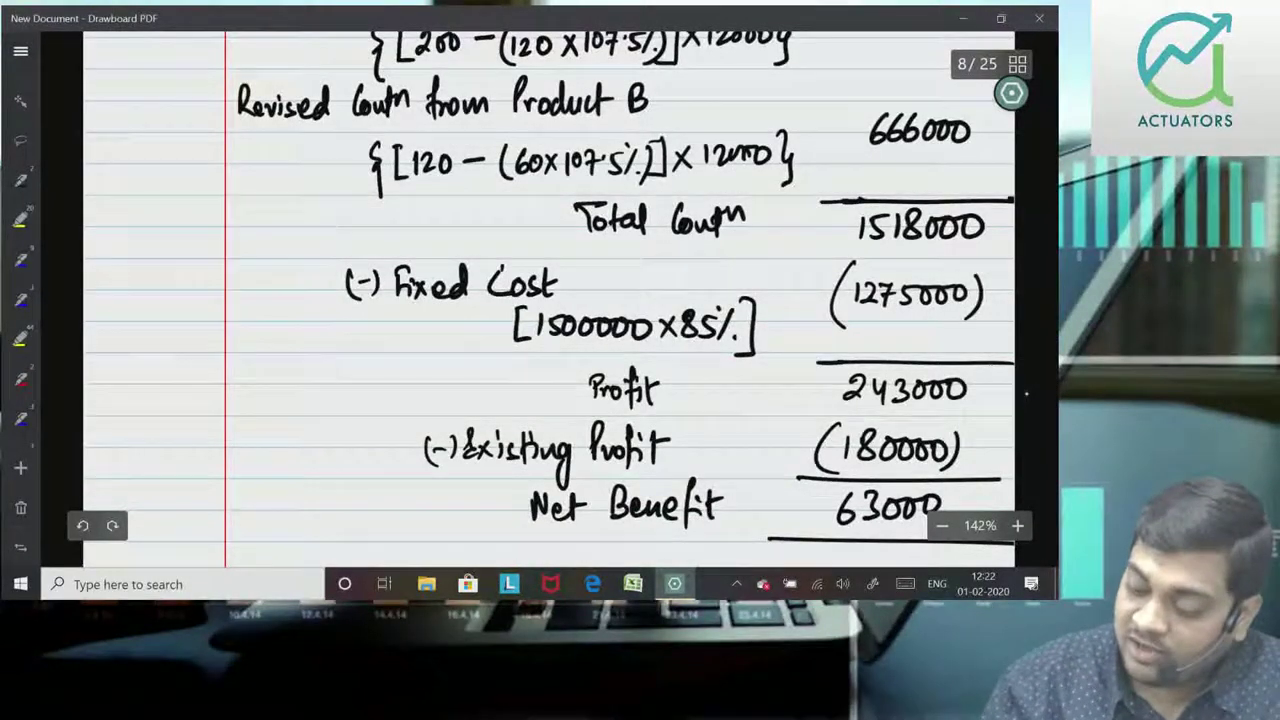
# Step: Mark the Net Benefit 63000 row with the yellow highlighter
pyautogui.scroll(-3, 1023, 391)
pyautogui.scroll(2, 962, 388)
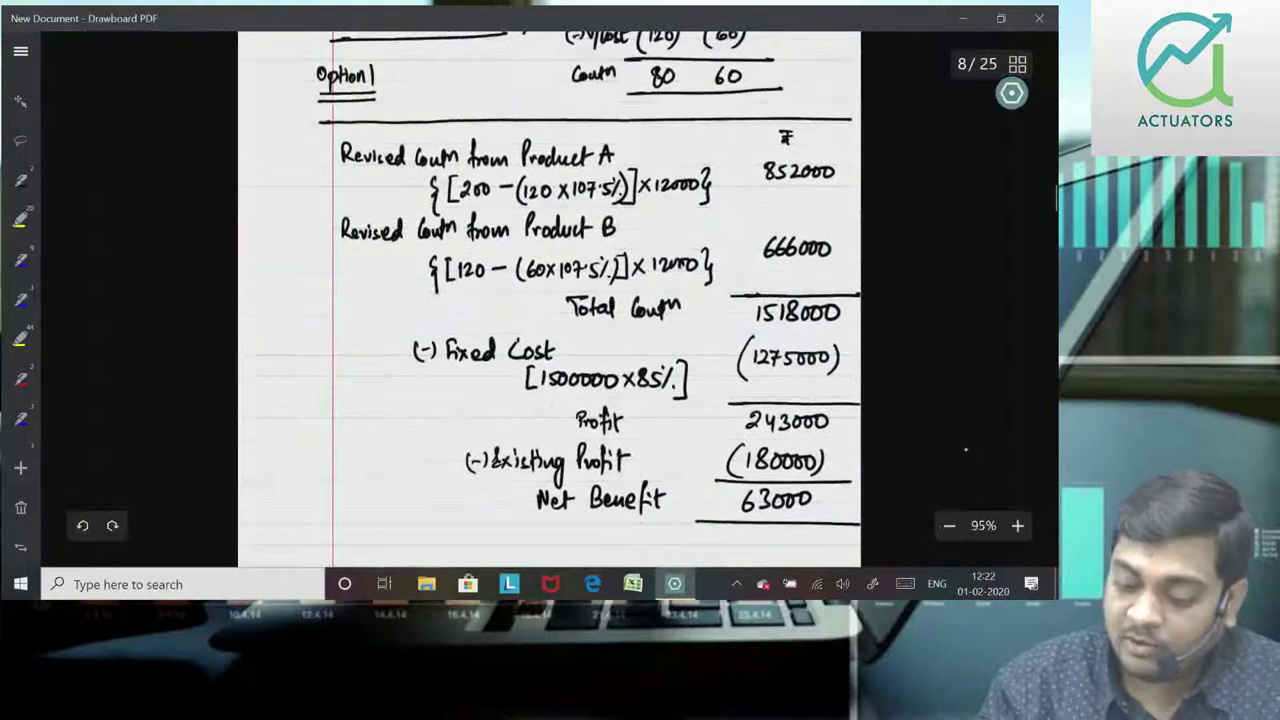
pyautogui.click(20, 340)
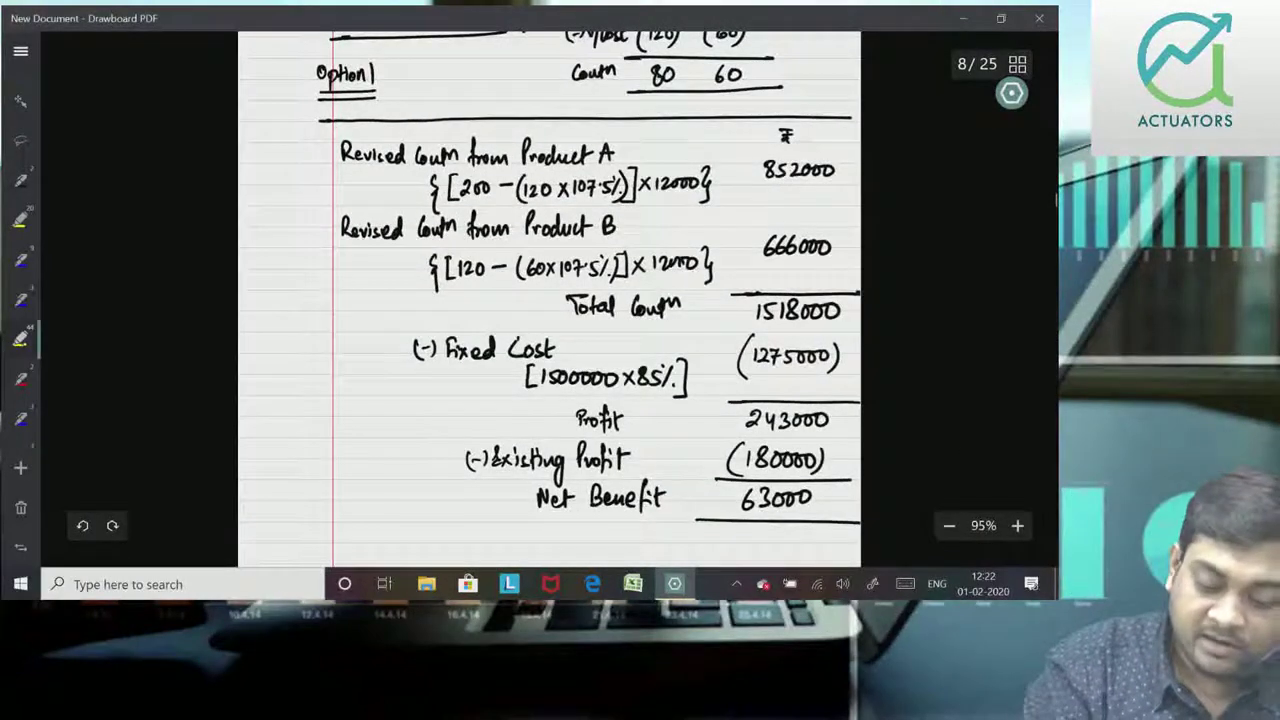
pyautogui.moveTo(640, 502); pyautogui.dragTo(856, 504)
pyautogui.moveTo(518, 490); pyautogui.dragTo(848, 490)
pyautogui.moveTo(518, 515)
pyautogui.mouseDown()
pyautogui.moveTo(856, 516)
pyautogui.moveTo(490, 514)
pyautogui.mouseUp()
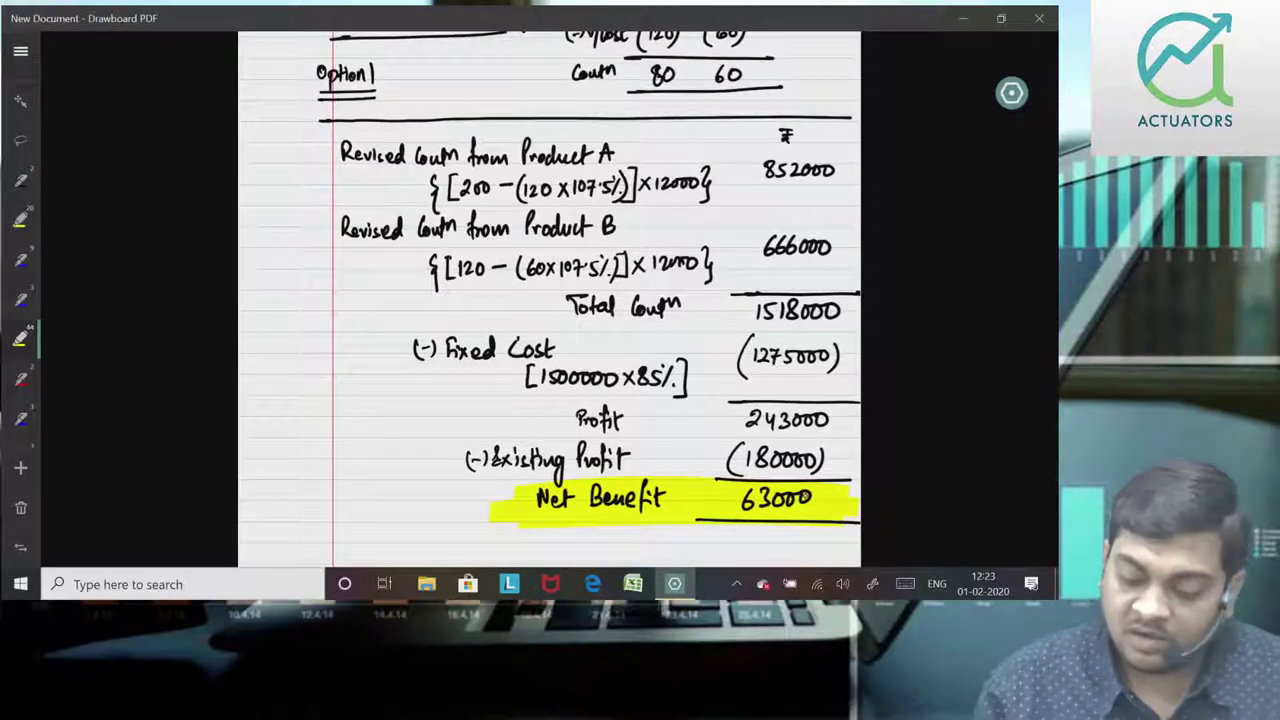
# Step: On page 9, write an underlined blue 'Option (ii)' heading with its first letter highlighted yellow
pyautogui.scroll(-10, 550, 300)
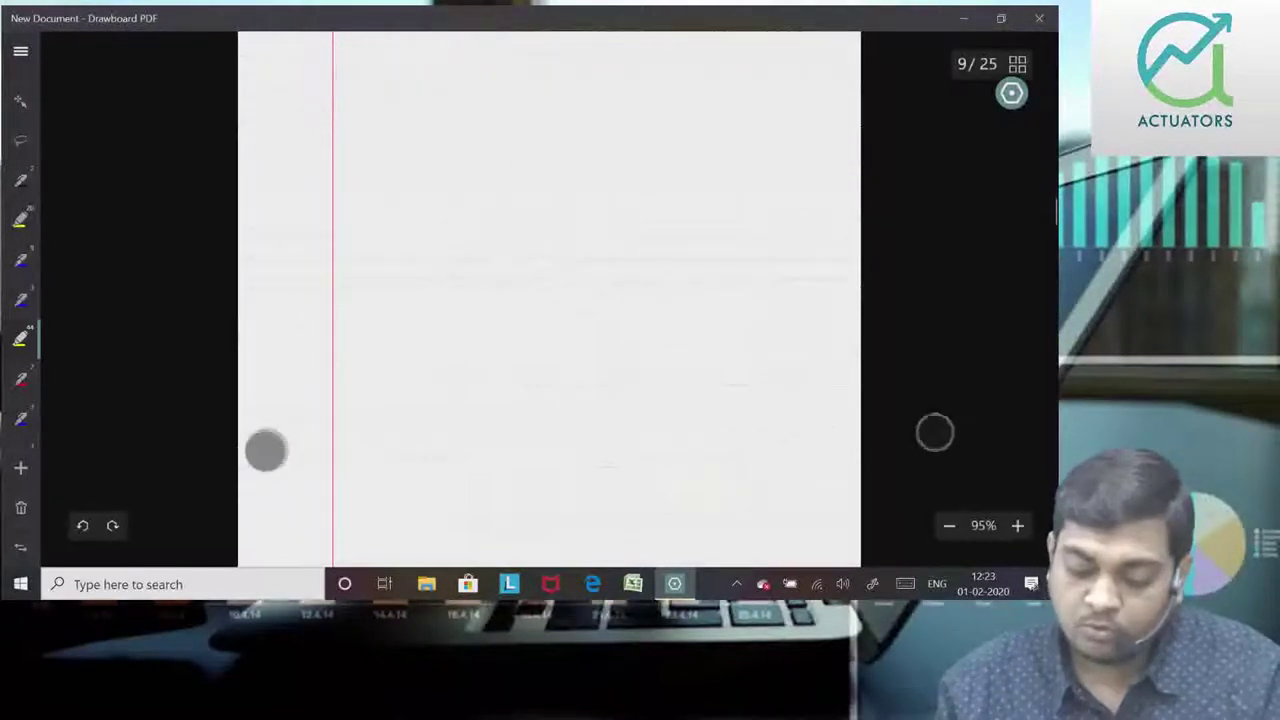
pyautogui.scroll(3, 550, 470)
pyautogui.moveTo(211, 66)
pyautogui.mouseDown()
pyautogui.moveTo(213, 104)
pyautogui.moveTo(210, 80)
pyautogui.moveTo(290, 100)
pyautogui.mouseUp()
pyautogui.click(20, 418)
pyautogui.moveTo(300, 80)
pyautogui.mouseDown()
pyautogui.moveTo(300, 96)
pyautogui.moveTo(318, 100)
pyautogui.mouseUp()
pyautogui.moveTo(184, 116); pyautogui.dragTo(340, 104)
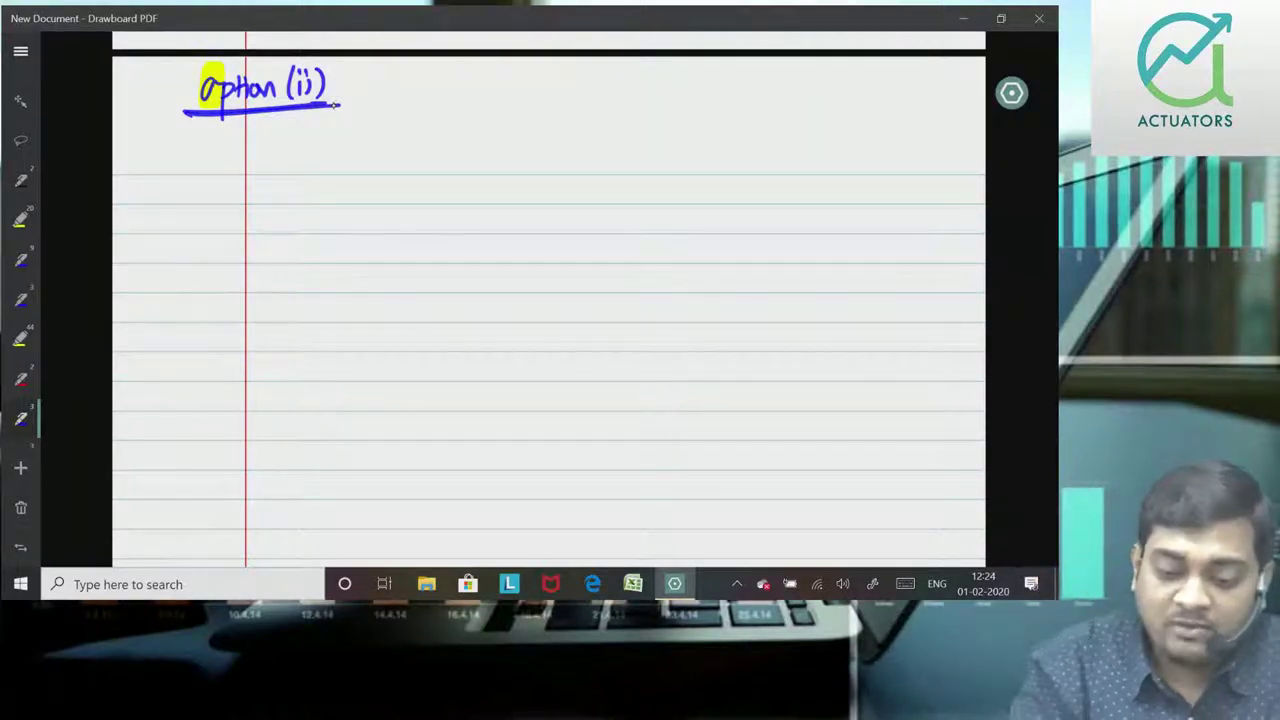
pyautogui.moveTo(238, 134)
pyautogui.mouseDown()
pyautogui.moveTo(240, 162)
pyautogui.moveTo(283, 148)
pyautogui.moveTo(410, 154)
pyautogui.moveTo(424, 134)
pyautogui.mouseUp()
# Step: Finish the blue label 'Revised Contn from Product A' under the Option (ii) heading
pyautogui.moveTo(418, 144); pyautogui.dragTo(436, 150)
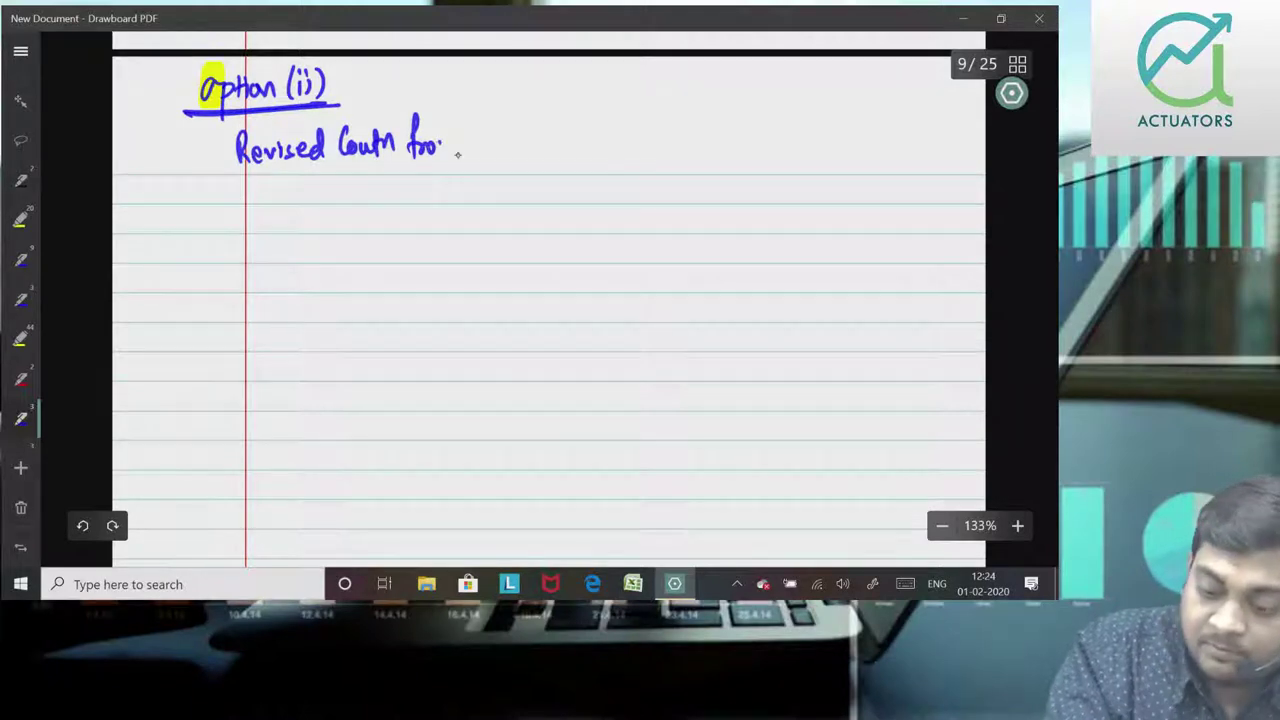
pyautogui.moveTo(477, 118); pyautogui.dragTo(478, 154)
pyautogui.moveTo(477, 118); pyautogui.dragTo(478, 136)
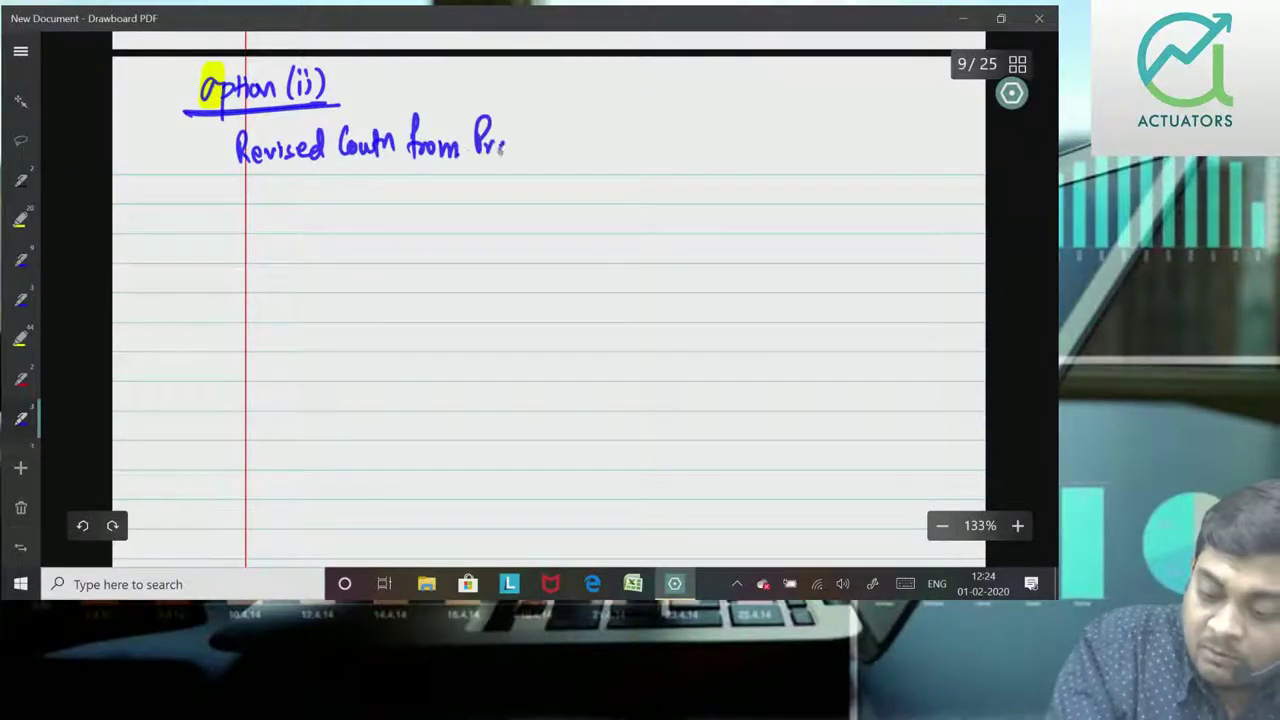
pyautogui.moveTo(564, 140); pyautogui.dragTo(566, 154)
pyautogui.moveTo(574, 124); pyautogui.dragTo(575, 154)
pyautogui.moveTo(566, 134); pyautogui.dragTo(585, 143)
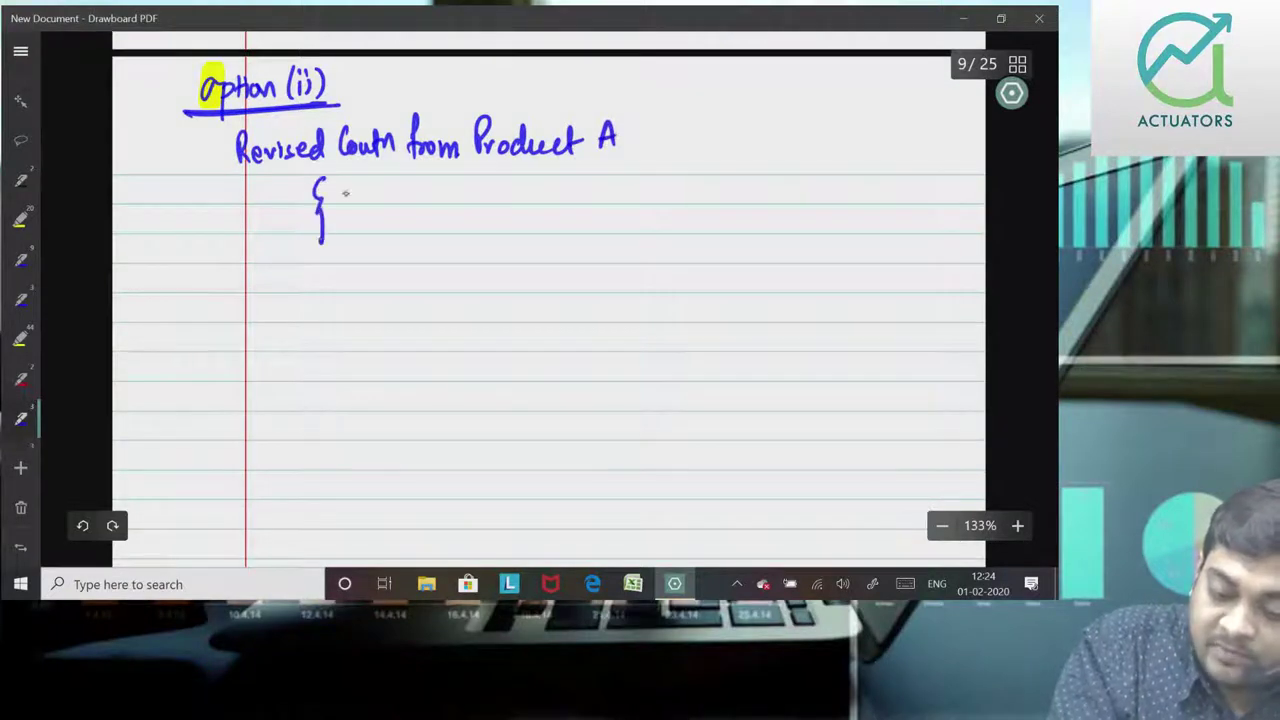
# Step: Write {[240 − 120] × } in red and blue ink, undoing two miswritten strokes
pyautogui.click(20, 378)
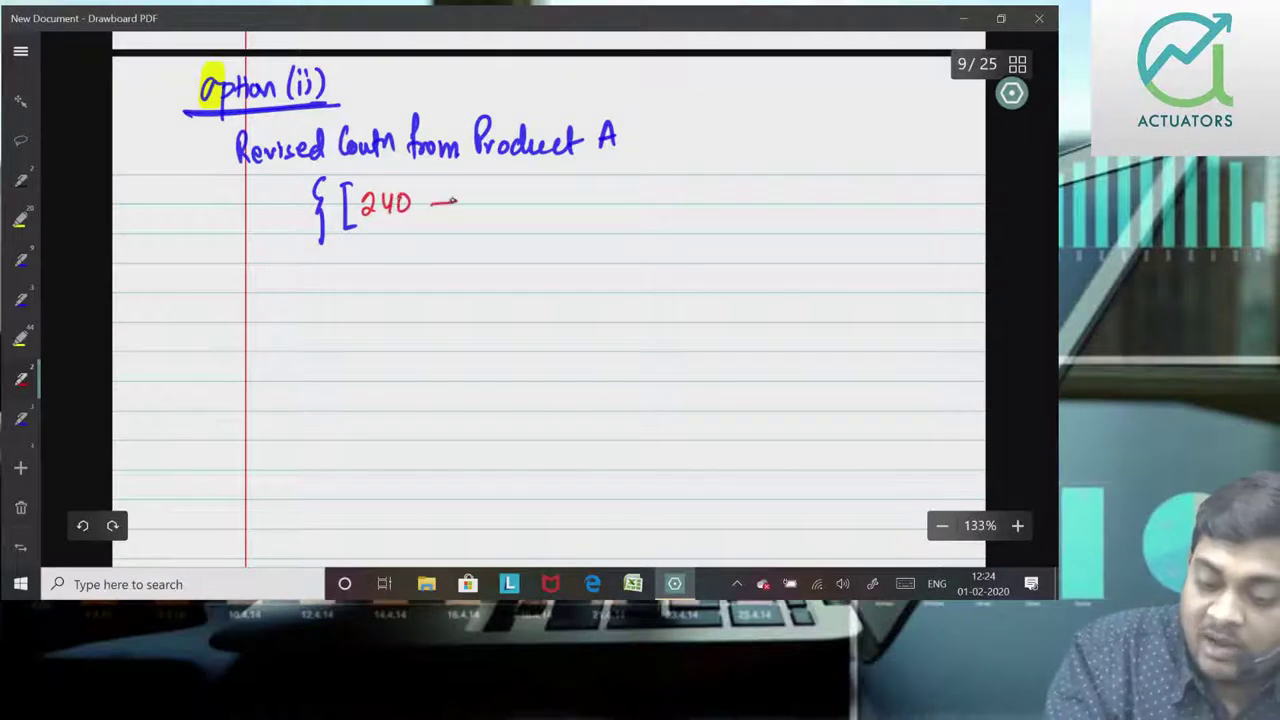
pyautogui.click(82, 525)
pyautogui.click(82, 525)
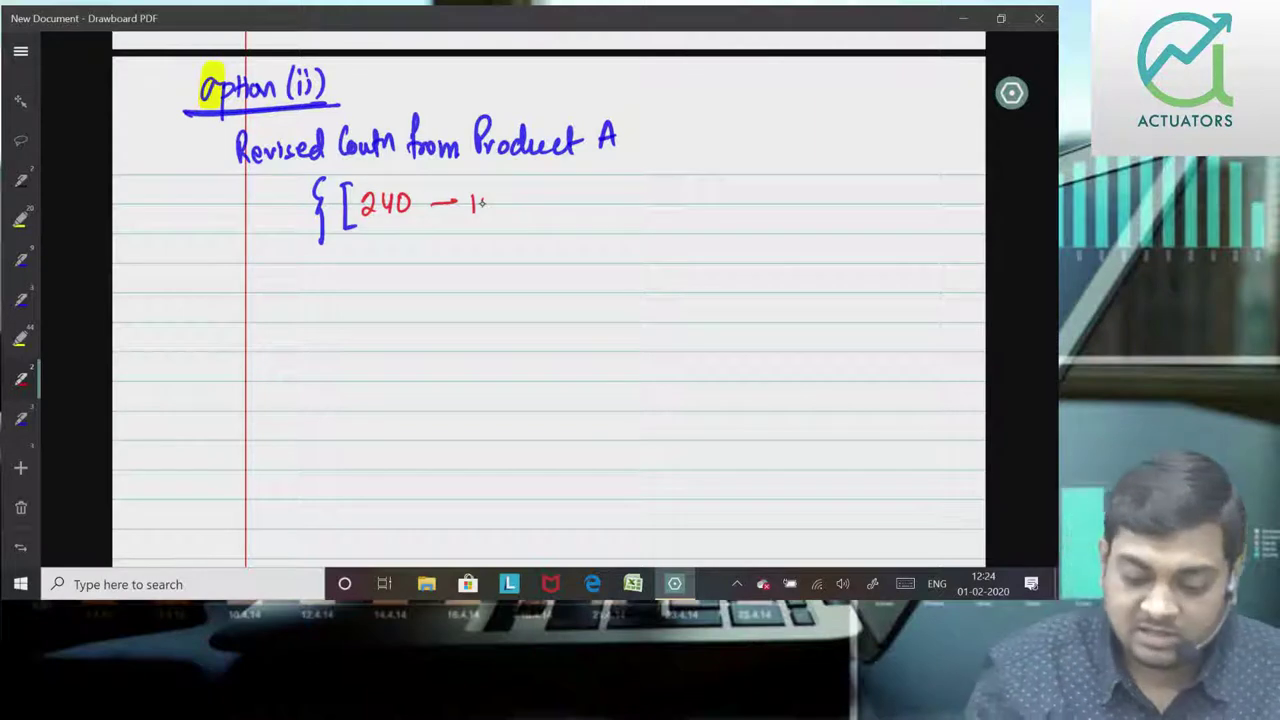
pyautogui.moveTo(483, 200)
pyautogui.mouseDown()
pyautogui.moveTo(502, 212)
pyautogui.moveTo(508, 201)
pyautogui.mouseUp()
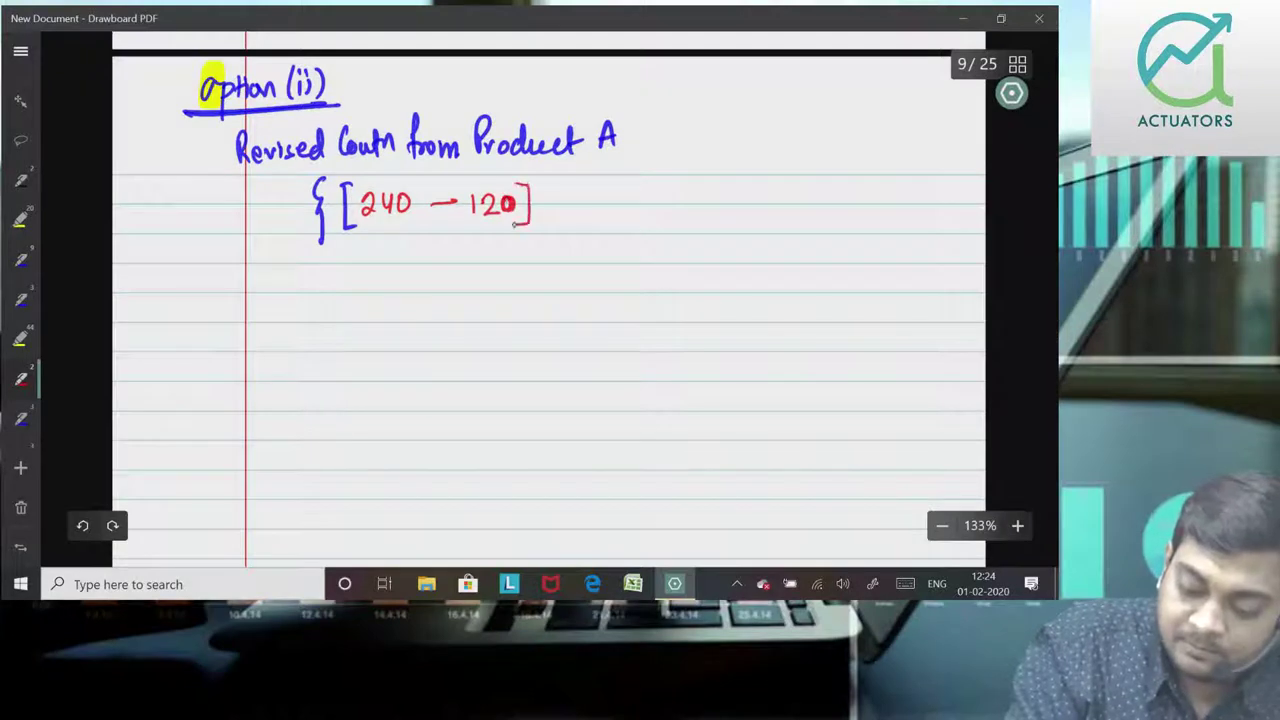
pyautogui.click(20, 418)
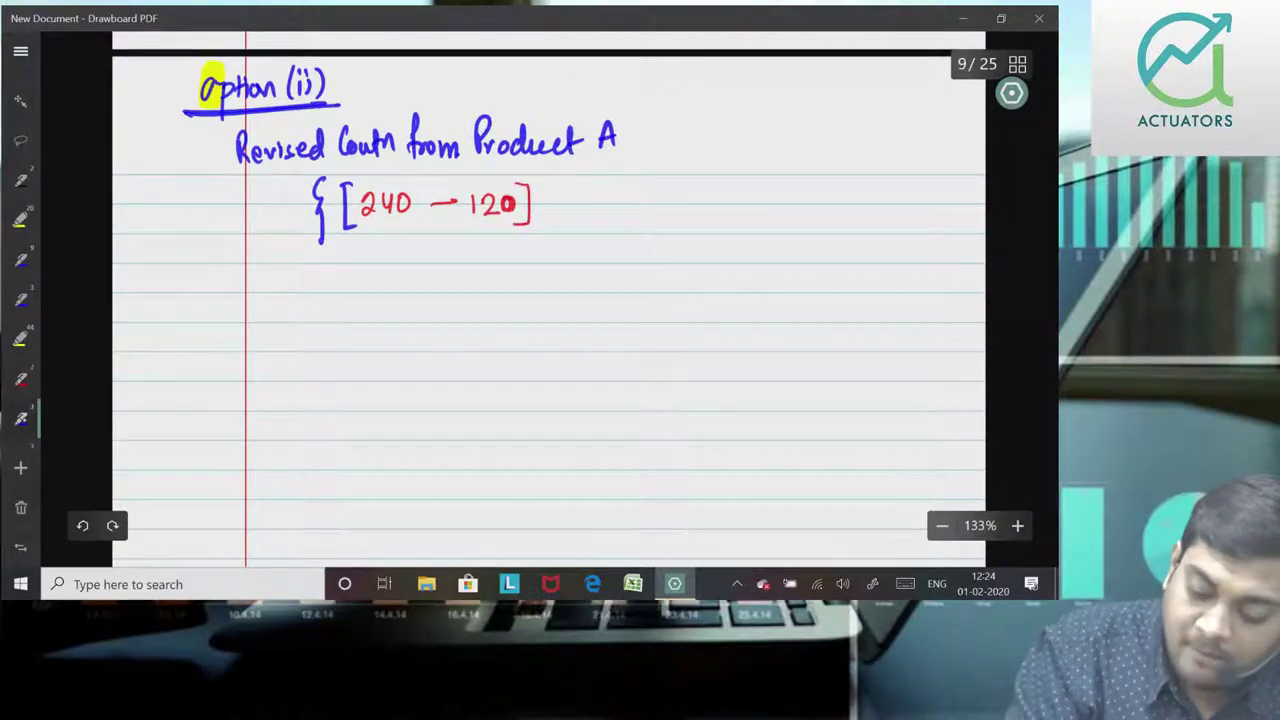
pyautogui.moveTo(471, 194); pyautogui.dragTo(473, 214)
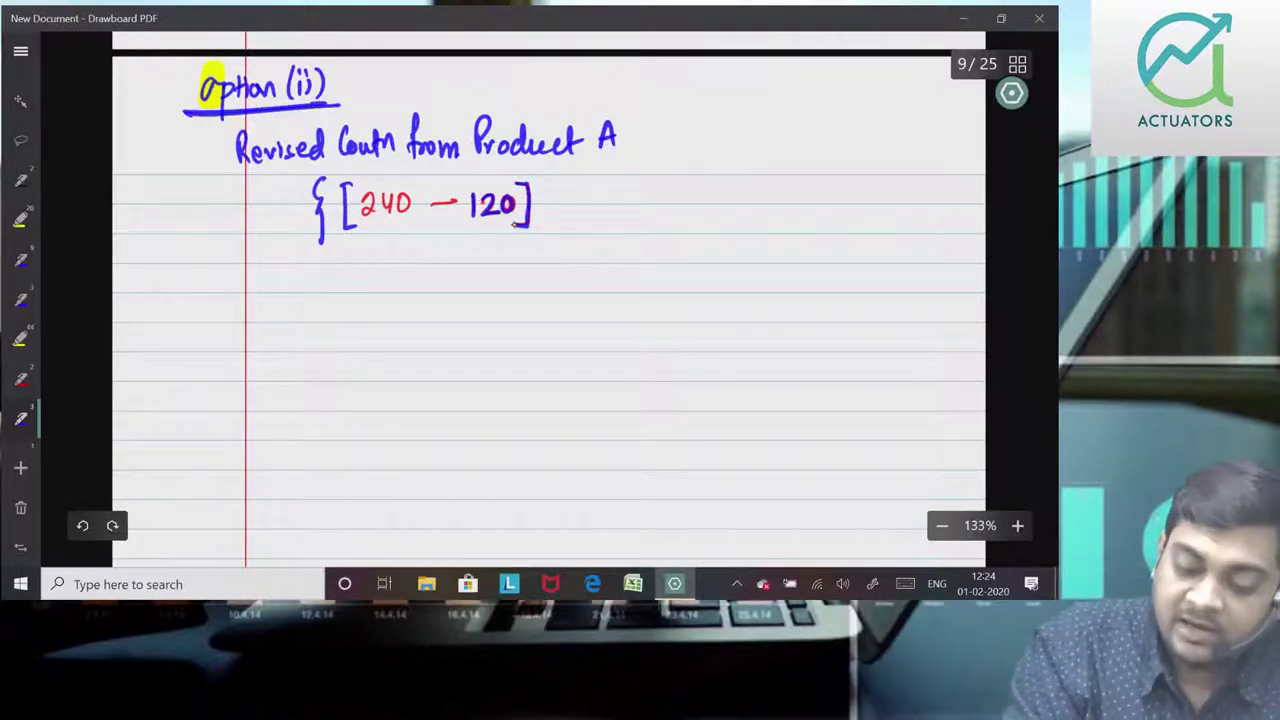
pyautogui.moveTo(541, 197); pyautogui.dragTo(553, 211)
pyautogui.moveTo(553, 197); pyautogui.dragTo(541, 211)
pyautogui.moveTo(688, 174); pyautogui.dragTo(694, 228)
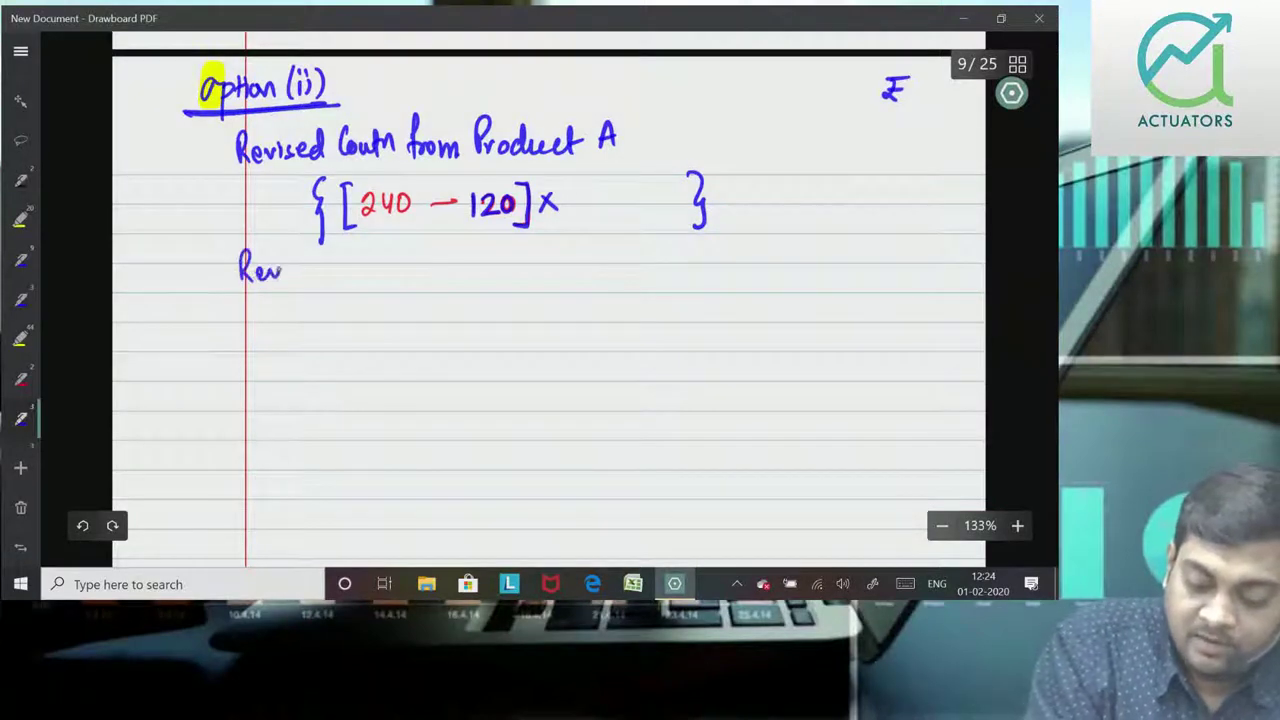
# Step: Write the Product B label, the formula {[120 − 60] × 12000}, and 720000 in the amount column
pyautogui.moveTo(310, 272)
pyautogui.mouseDown()
pyautogui.moveTo(334, 250)
pyautogui.moveTo(368, 280)
pyautogui.moveTo(408, 256)
pyautogui.moveTo(524, 268)
pyautogui.moveTo(595, 246)
pyautogui.moveTo(624, 274)
pyautogui.mouseUp()
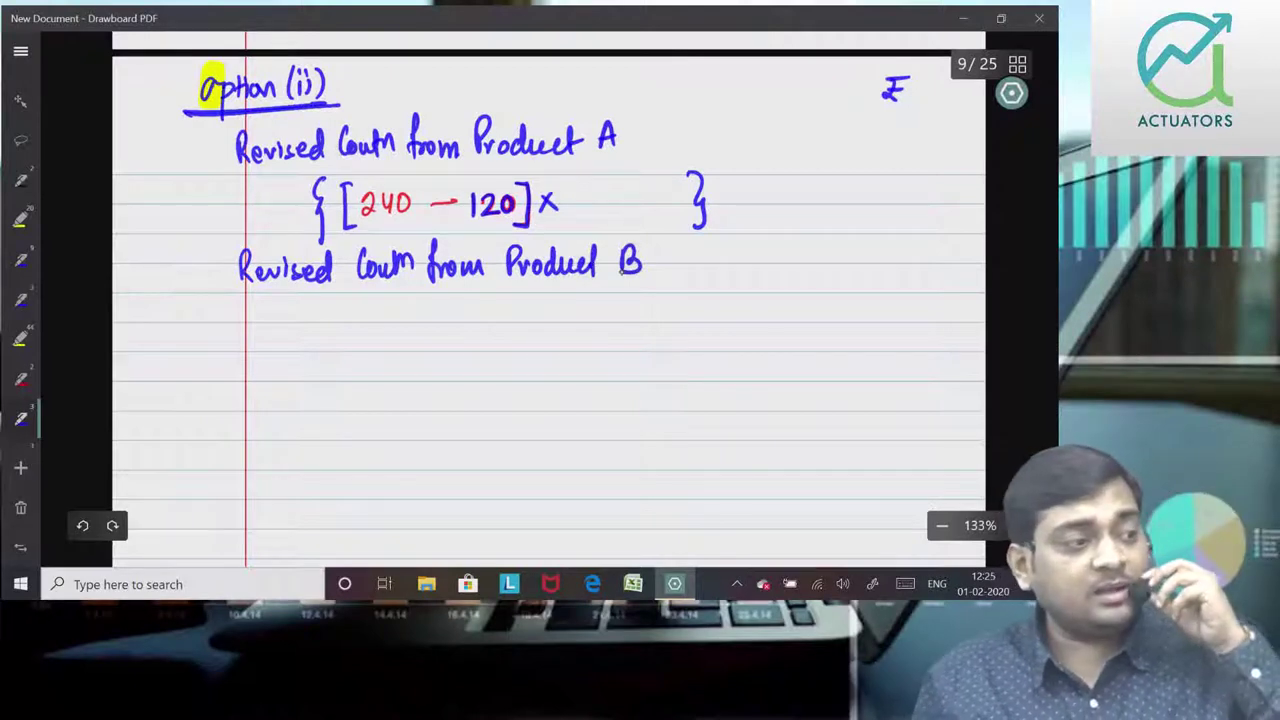
pyautogui.moveTo(360, 304)
pyautogui.mouseDown()
pyautogui.moveTo(352, 333)
pyautogui.moveTo(378, 325)
pyautogui.mouseUp()
pyautogui.moveTo(385, 310)
pyautogui.mouseDown()
pyautogui.moveTo(398, 325)
pyautogui.moveTo(407, 311)
pyautogui.mouseUp()
pyautogui.moveTo(430, 314)
pyautogui.mouseDown()
pyautogui.moveTo(483, 335)
pyautogui.moveTo(528, 330)
pyautogui.mouseUp()
pyautogui.moveTo(529, 306); pyautogui.dragTo(514, 331)
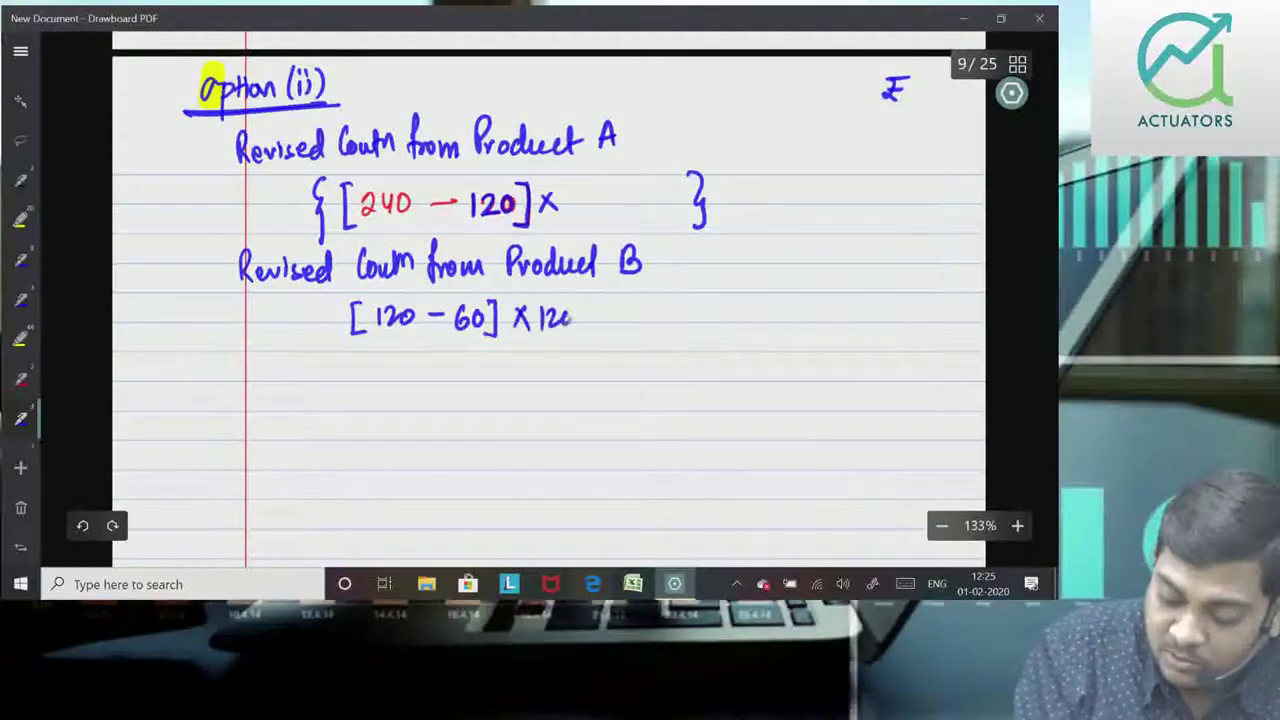
pyautogui.moveTo(617, 296); pyautogui.dragTo(620, 342)
pyautogui.moveTo(336, 298); pyautogui.dragTo(338, 356)
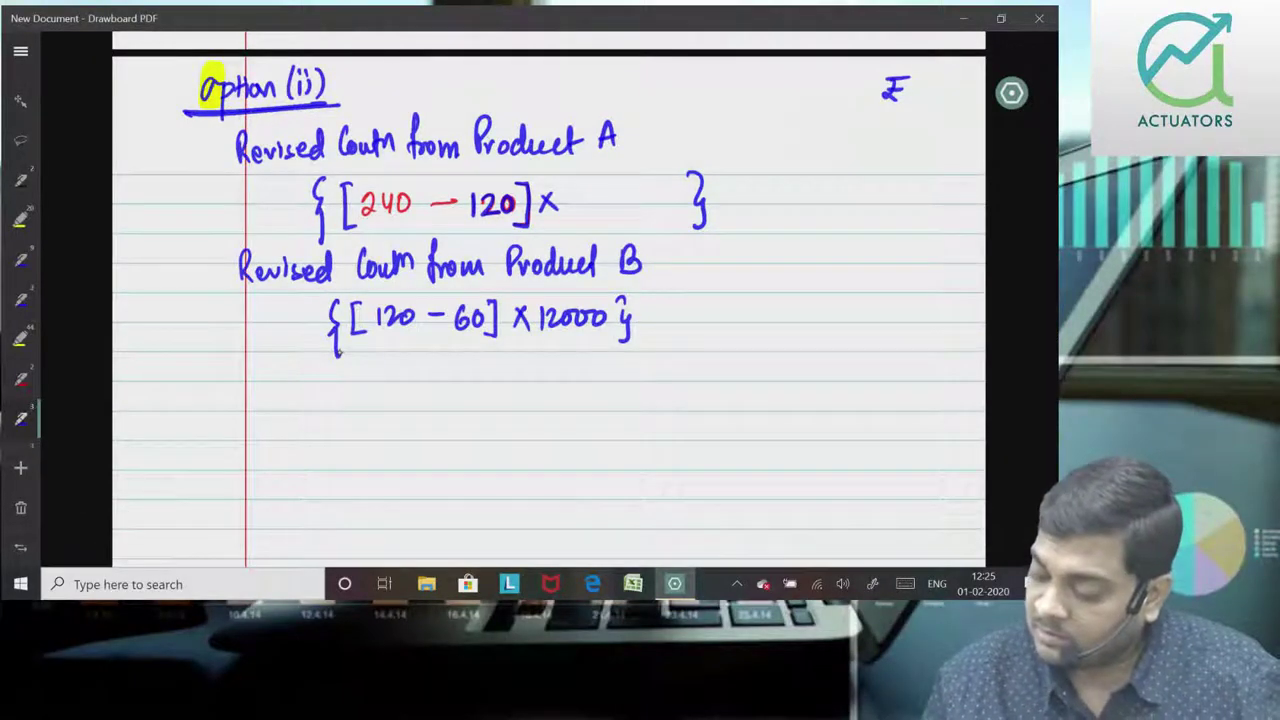
pyautogui.moveTo(840, 281)
pyautogui.mouseDown()
pyautogui.moveTo(850, 301)
pyautogui.moveTo(946, 290)
pyautogui.mouseUp()
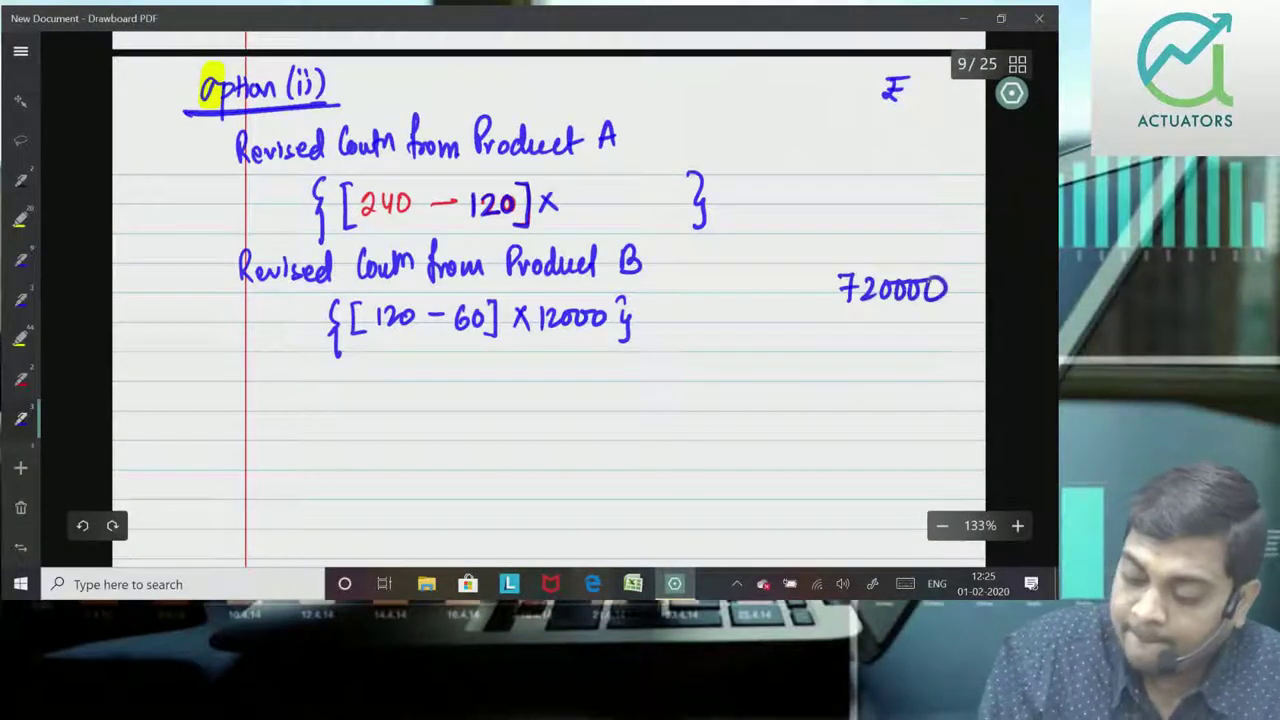
pyautogui.scroll(-3, 538, 463)
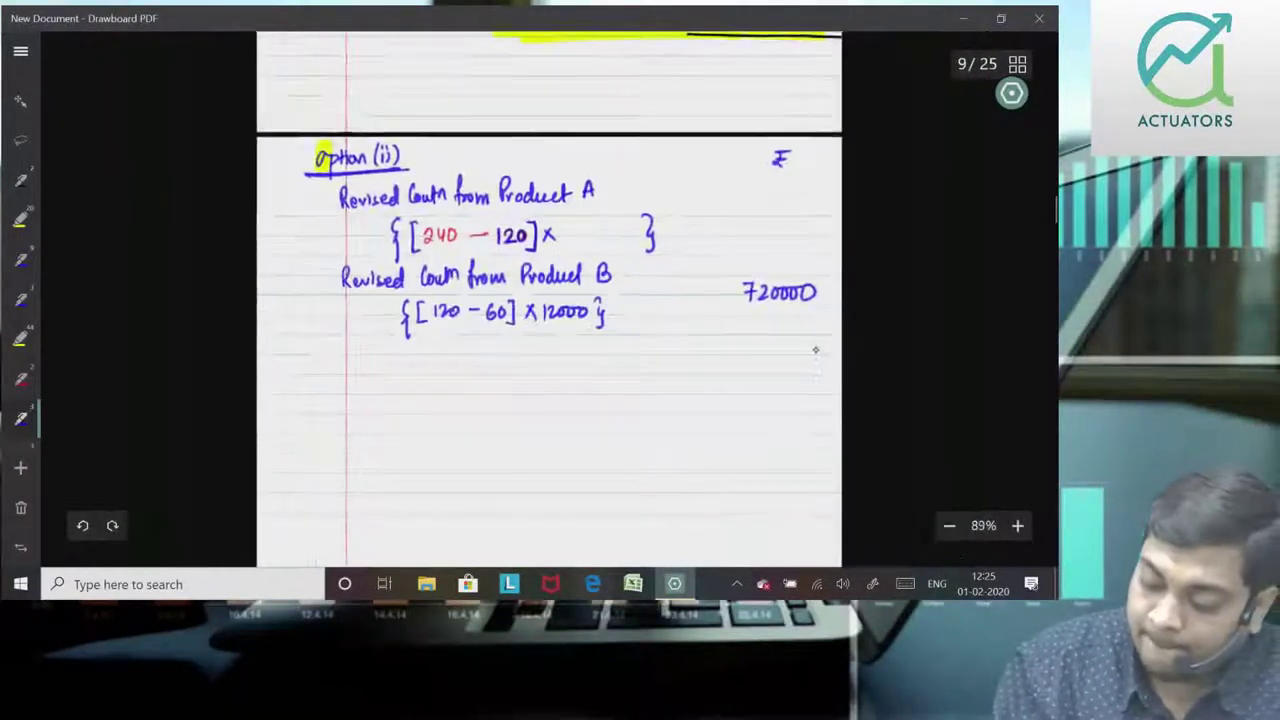
# Step: Rule a total line under 720000 and write the total contribution label
pyautogui.scroll(3, 538, 463)
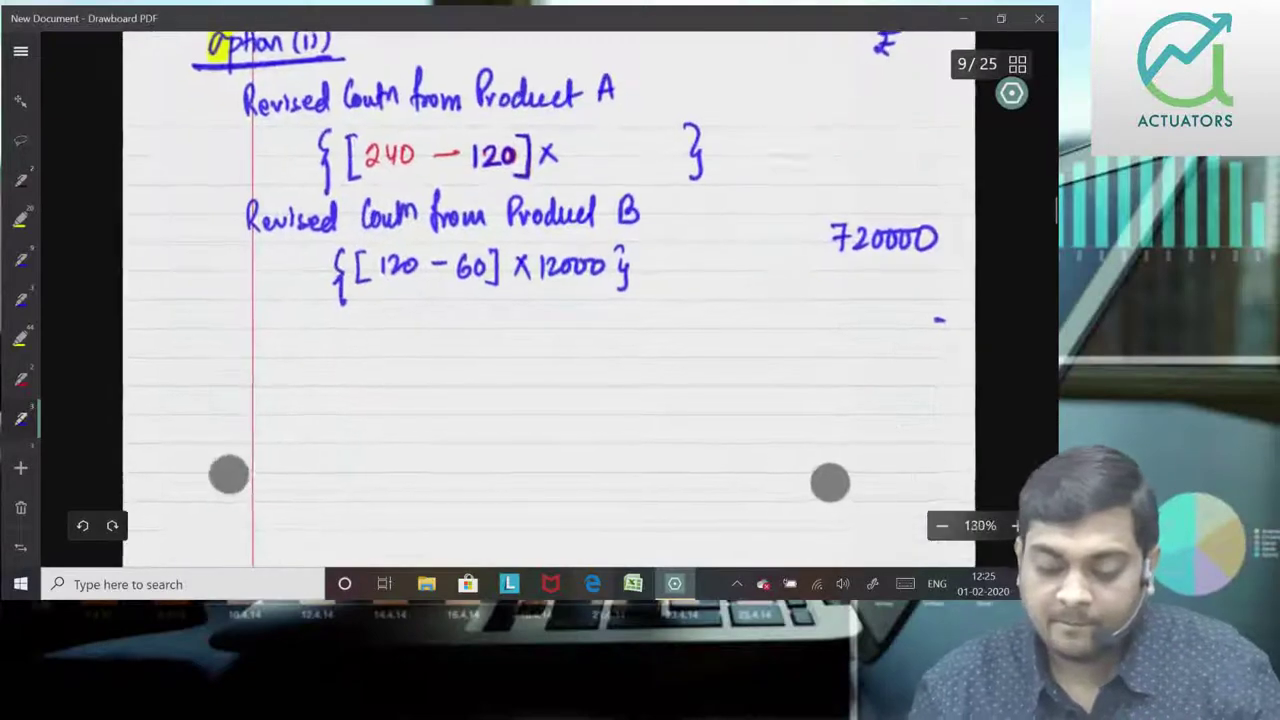
pyautogui.moveTo(768, 386); pyautogui.dragTo(975, 379)
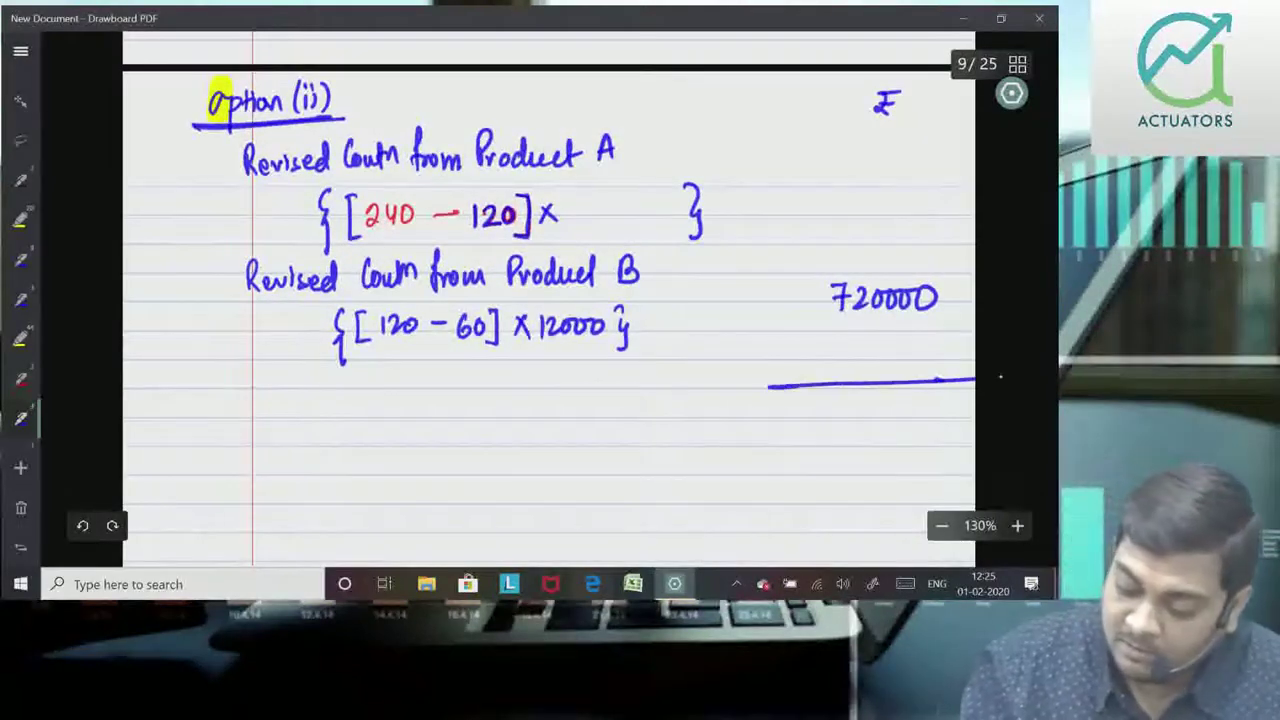
pyautogui.moveTo(508, 394); pyautogui.dragTo(535, 392)
pyautogui.moveTo(522, 394); pyautogui.dragTo(524, 418)
pyautogui.moveTo(541, 402); pyautogui.dragTo(549, 421)
pyautogui.moveTo(544, 405)
pyautogui.mouseDown()
pyautogui.moveTo(564, 403)
pyautogui.moveTo(564, 420)
pyautogui.mouseUp()
pyautogui.moveTo(572, 388)
pyautogui.mouseDown()
pyautogui.moveTo(578, 420)
pyautogui.moveTo(632, 416)
pyautogui.mouseUp()
pyautogui.moveTo(640, 402); pyautogui.dragTo(651, 414)
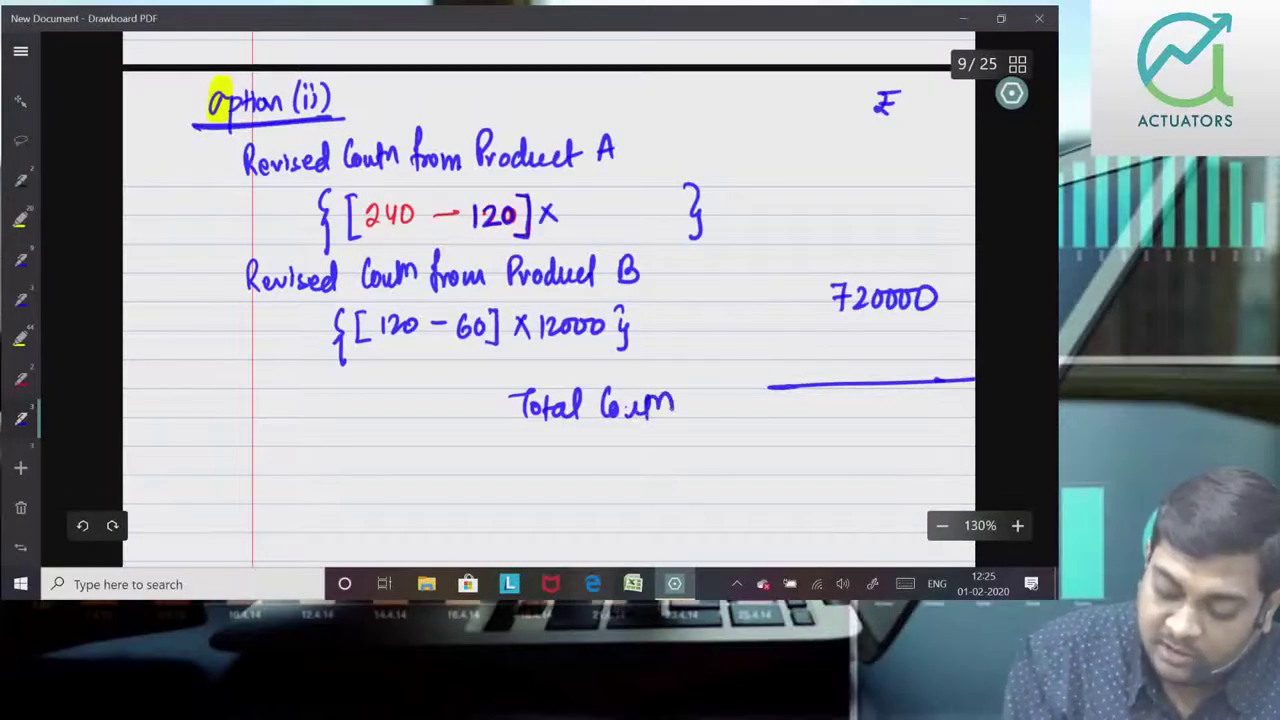
# Step: Write the (-) Fixed Cost deduction with 1500000 in the amount column
pyautogui.moveTo(395, 450)
pyautogui.mouseDown()
pyautogui.moveTo(393, 485)
pyautogui.moveTo(444, 476)
pyautogui.mouseUp()
pyautogui.moveTo(442, 452); pyautogui.dragTo(456, 452)
pyautogui.moveTo(452, 454)
pyautogui.mouseDown()
pyautogui.moveTo(456, 472)
pyautogui.moveTo(554, 482)
pyautogui.mouseUp()
pyautogui.moveTo(568, 450); pyautogui.dragTo(570, 486)
pyautogui.moveTo(562, 460); pyautogui.dragTo(576, 458)
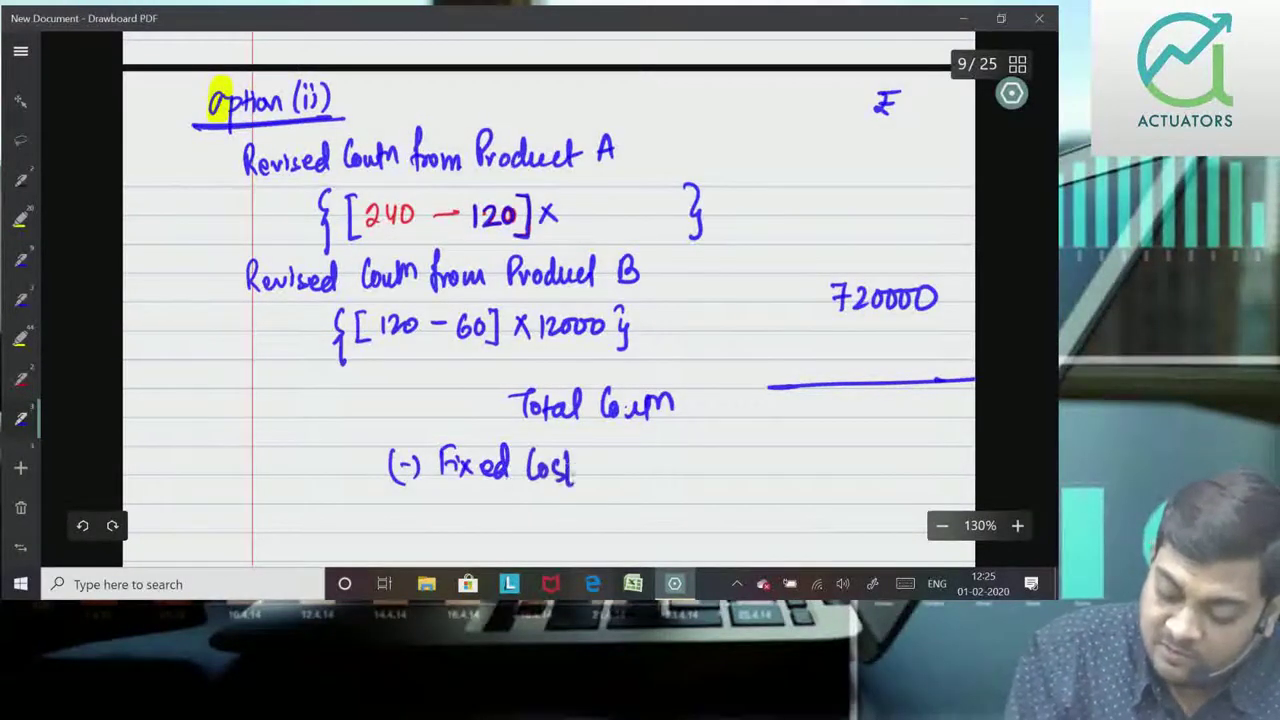
pyautogui.moveTo(802, 456)
pyautogui.mouseDown()
pyautogui.moveTo(803, 480)
pyautogui.moveTo(866, 458)
pyautogui.mouseUp()
pyautogui.moveTo(888, 456); pyautogui.dragTo(925, 458)
pyautogui.moveTo(936, 446); pyautogui.dragTo(934, 486)
pyautogui.moveTo(790, 438)
pyautogui.mouseDown()
pyautogui.moveTo(786, 488)
pyautogui.moveTo(975, 498)
pyautogui.mouseUp()
pyautogui.scroll(-2, 860, 400)
# Step: Write the Profit label below the fixed cost line
pyautogui.moveTo(540, 418)
pyautogui.mouseDown()
pyautogui.moveTo(541, 449)
pyautogui.moveTo(542, 432)
pyautogui.mouseUp()
pyautogui.moveTo(550, 434); pyautogui.dragTo(562, 432)
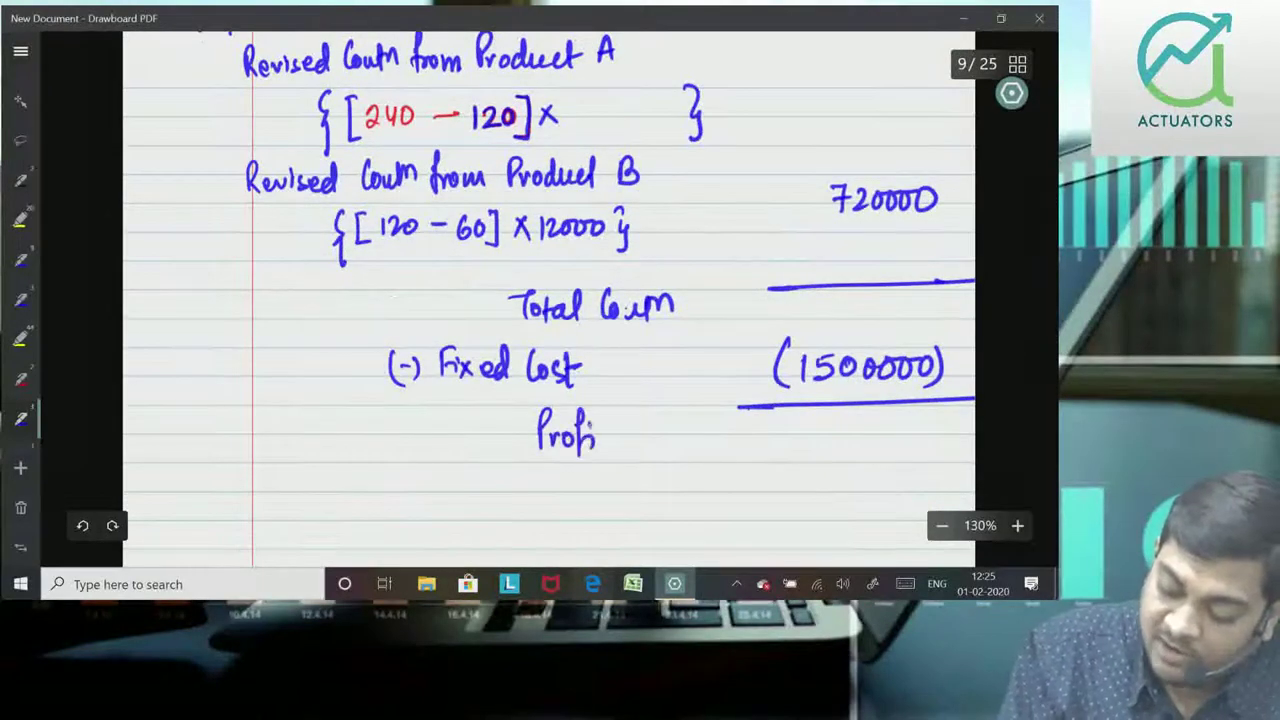
pyautogui.moveTo(606, 418); pyautogui.dragTo(608, 452)
pyautogui.moveTo(600, 432); pyautogui.dragTo(620, 434)
# Step: Add the (-) Existing Profit deduction with (180000), underlined
pyautogui.moveTo(414, 484); pyautogui.dragTo(416, 514)
pyautogui.moveTo(393, 482); pyautogui.dragTo(392, 518)
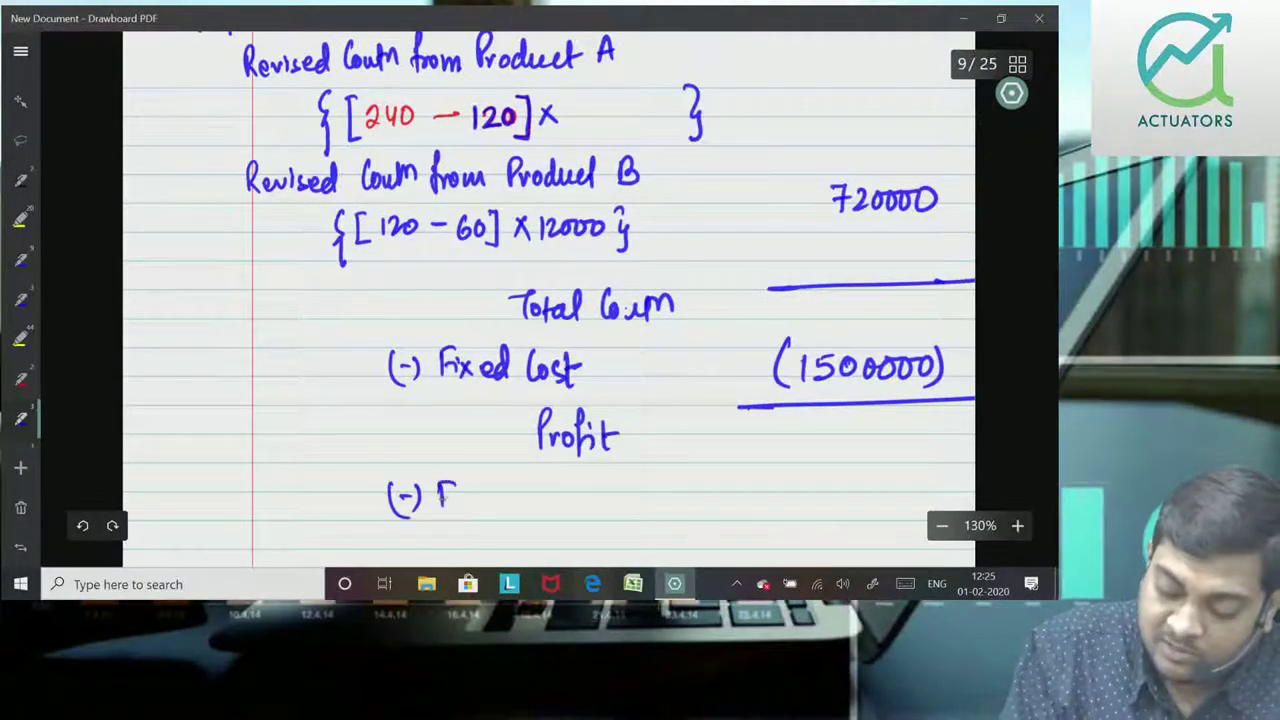
pyautogui.moveTo(496, 487)
pyautogui.mouseDown()
pyautogui.moveTo(488, 507)
pyautogui.moveTo(540, 508)
pyautogui.moveTo(532, 526)
pyautogui.mouseUp()
pyautogui.moveTo(568, 474)
pyautogui.mouseDown()
pyautogui.moveTo(610, 520)
pyautogui.moveTo(652, 500)
pyautogui.mouseUp()
pyautogui.moveTo(790, 474); pyautogui.dragTo(812, 512)
pyautogui.moveTo(940, 466); pyautogui.dragTo(944, 498)
pyautogui.moveTo(823, 482)
pyautogui.mouseDown()
pyautogui.moveTo(822, 503)
pyautogui.moveTo(864, 484)
pyautogui.mouseUp()
pyautogui.moveTo(884, 482); pyautogui.dragTo(918, 490)
pyautogui.moveTo(758, 524); pyautogui.dragTo(928, 520)
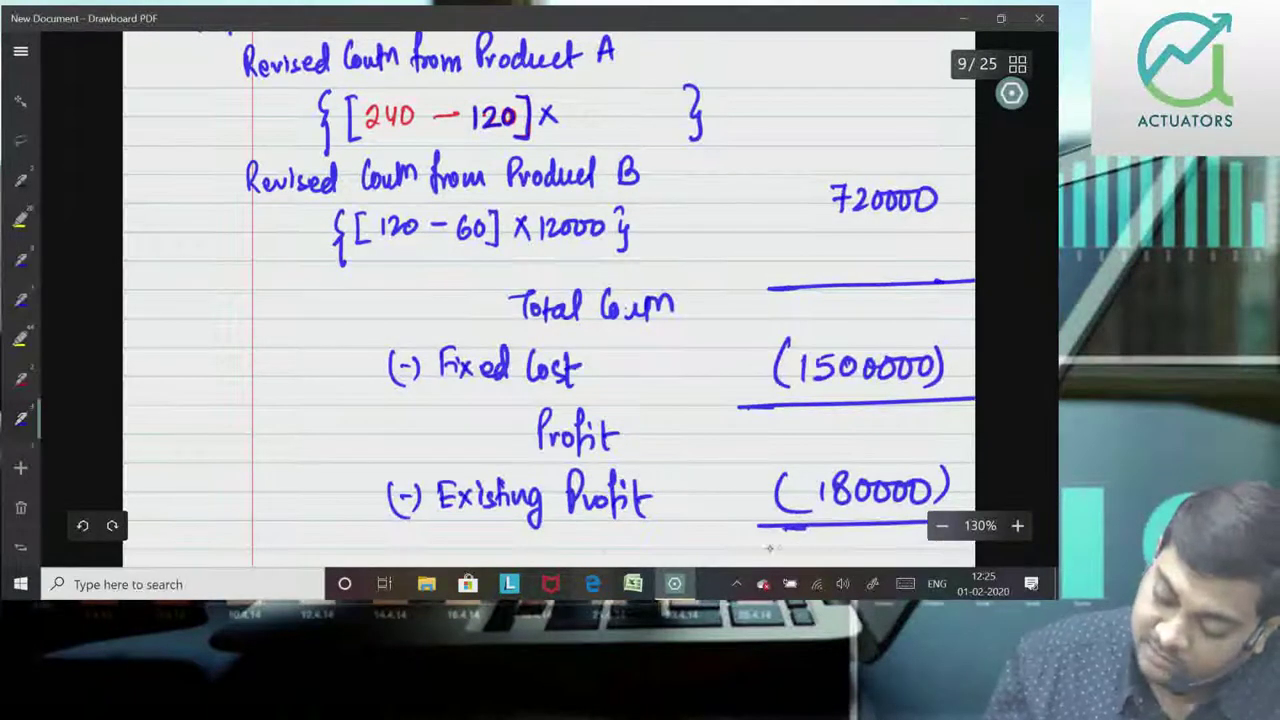
# Step: Write 'Net Benefit' below Existing Profit with its blank answer line
pyautogui.moveTo(550, 533)
pyautogui.mouseDown()
pyautogui.moveTo(552, 549)
pyautogui.moveTo(696, 555)
pyautogui.moveTo(718, 542)
pyautogui.mouseUp()
pyautogui.moveTo(724, 516)
pyautogui.mouseDown()
pyautogui.moveTo(728, 548)
pyautogui.moveTo(976, 561)
pyautogui.mouseUp()
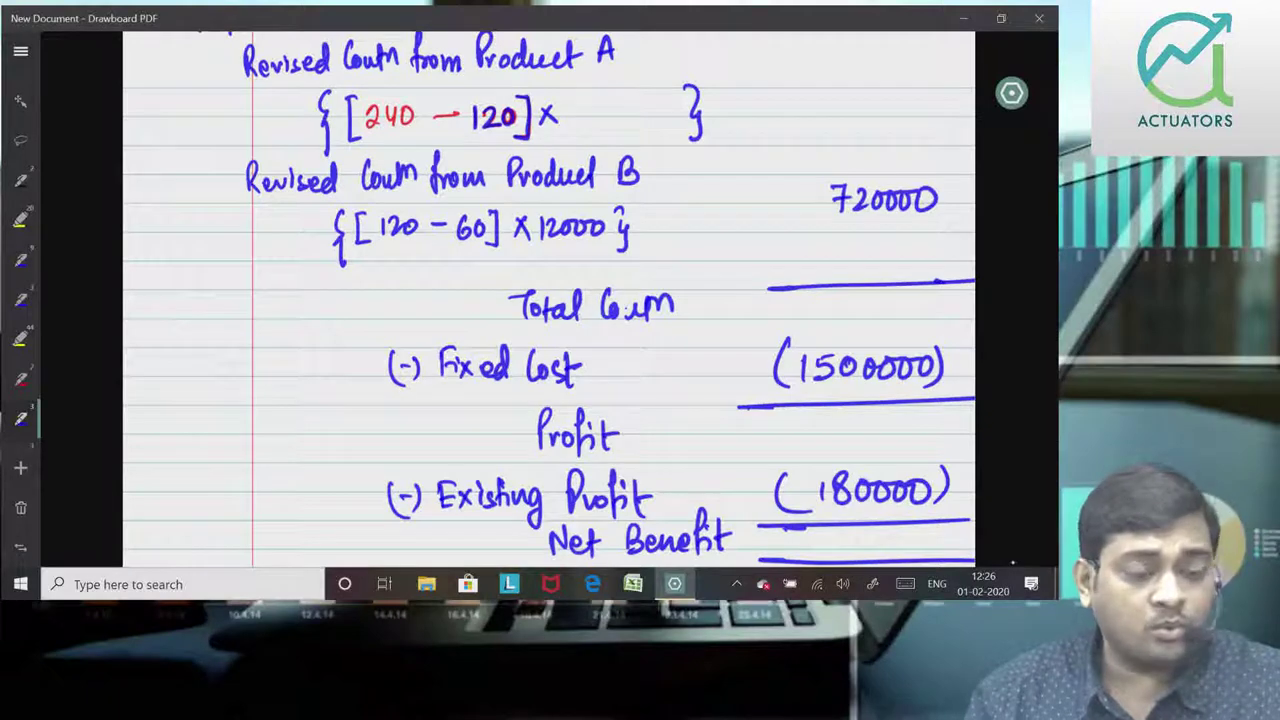
pyautogui.scroll(-5, 550, 300)
# Step: Write 'Price Elasticity of Demand = 1 means' as the note's first line
pyautogui.moveTo(227, 411)
pyautogui.mouseDown()
pyautogui.moveTo(240, 394)
pyautogui.moveTo(298, 420)
pyautogui.moveTo(414, 420)
pyautogui.moveTo(428, 396)
pyautogui.moveTo(470, 422)
pyautogui.moveTo(482, 450)
pyautogui.mouseUp()
pyautogui.moveTo(563, 392); pyautogui.dragTo(563, 422)
pyautogui.moveTo(564, 392); pyautogui.dragTo(566, 422)
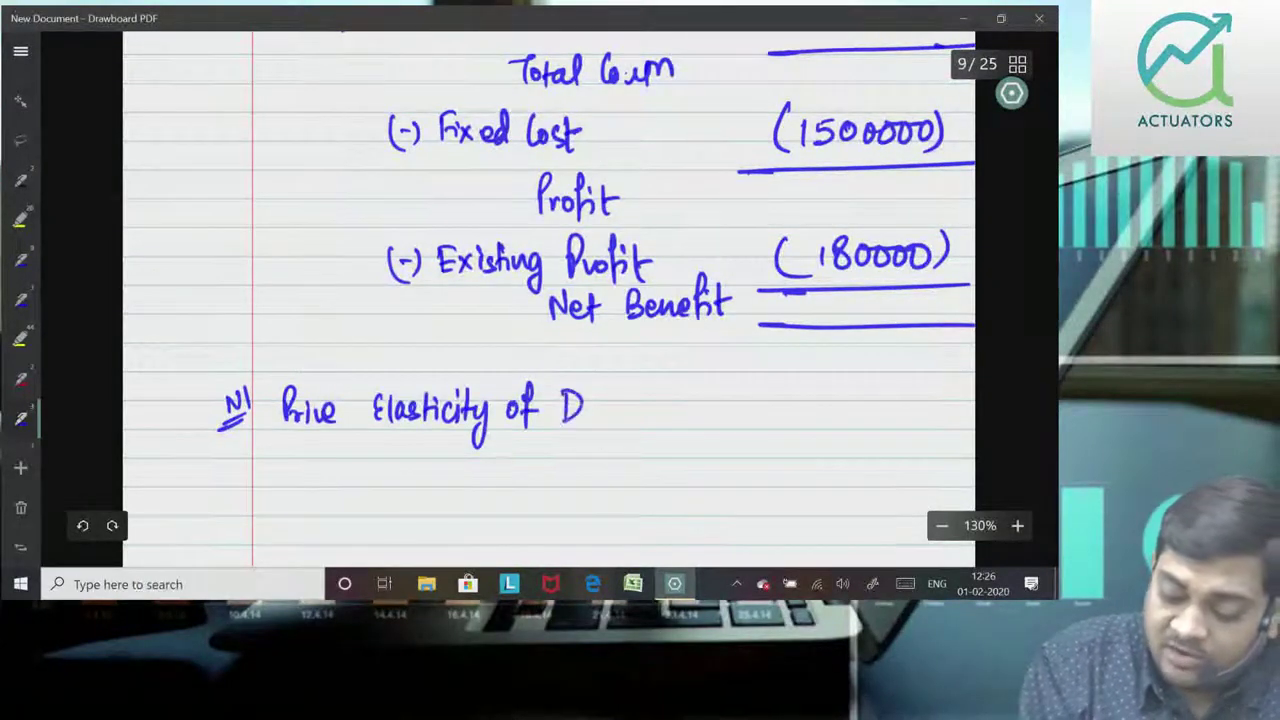
pyautogui.moveTo(664, 412); pyautogui.dragTo(678, 408)
pyautogui.moveTo(684, 404); pyautogui.dragTo(690, 378)
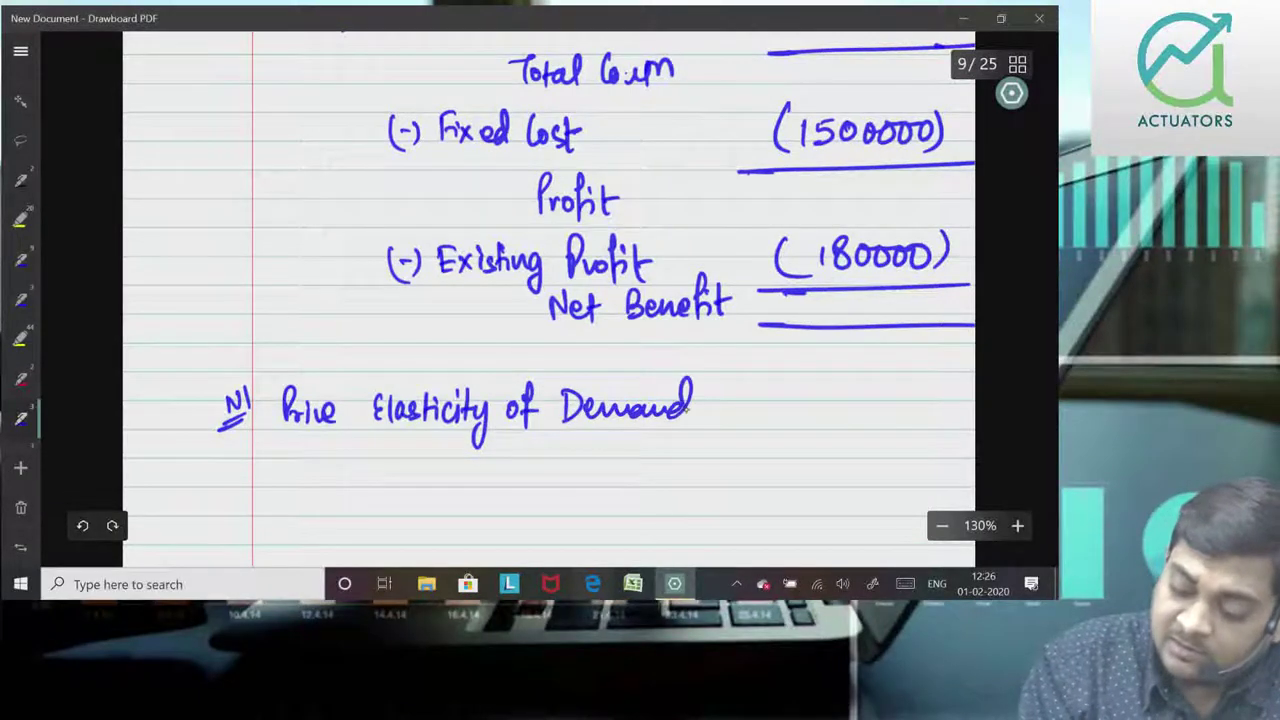
pyautogui.moveTo(786, 412); pyautogui.dragTo(867, 408)
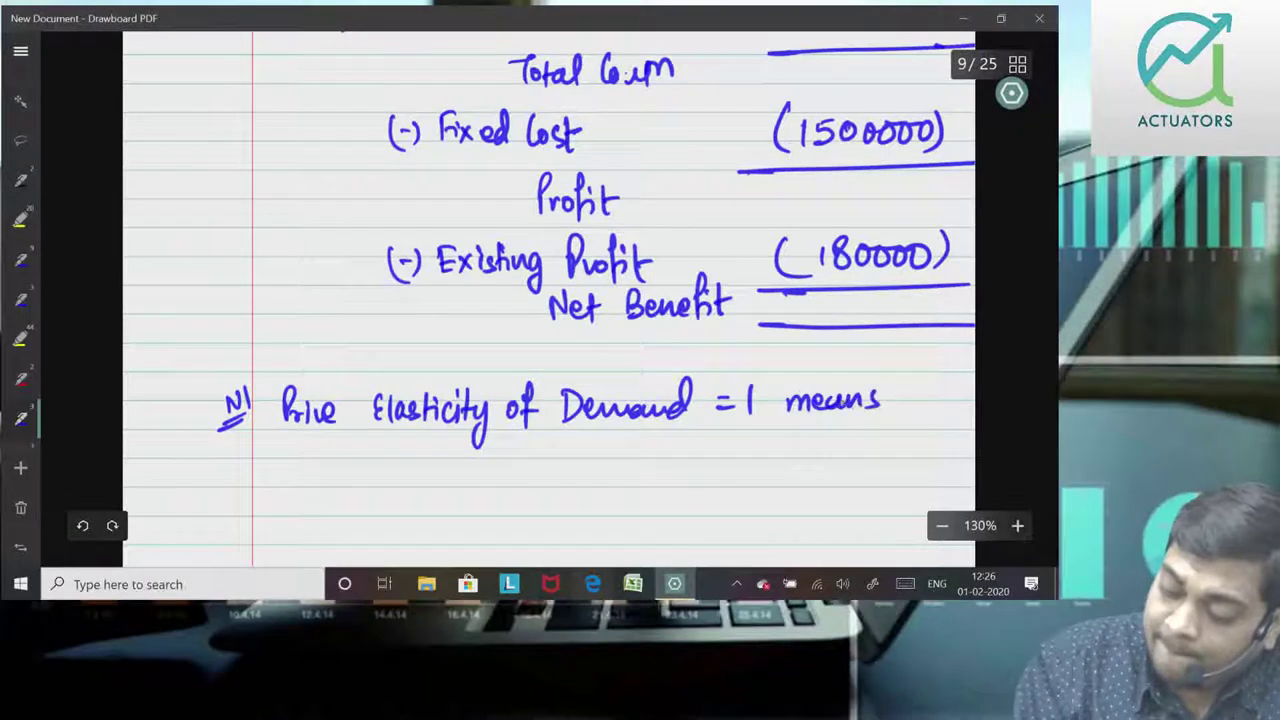
# Step: Start the second line, then undo the miswritten word
pyautogui.moveTo(290, 448)
pyautogui.mouseDown()
pyautogui.moveTo(302, 470)
pyautogui.moveTo(314, 460)
pyautogui.mouseUp()
pyautogui.moveTo(322, 446); pyautogui.dragTo(323, 470)
pyautogui.click(82, 525)
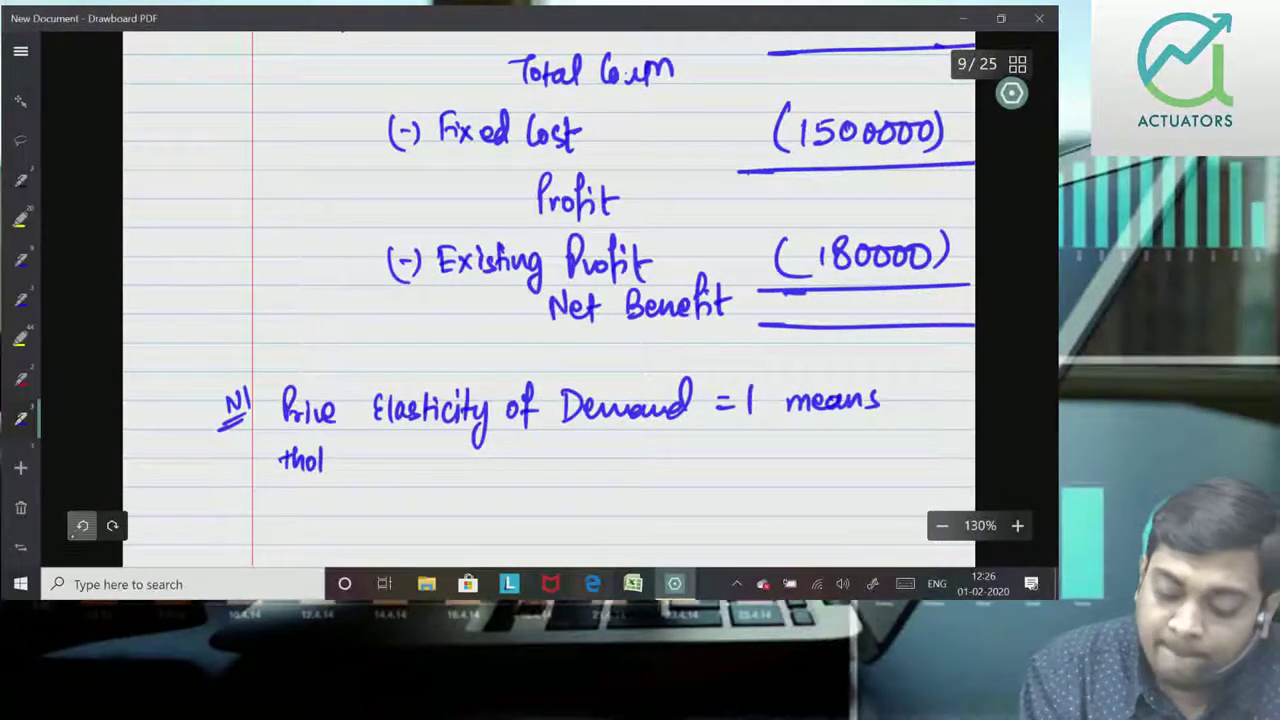
pyautogui.click(82, 525)
pyautogui.click(82, 525)
pyautogui.click(82, 525)
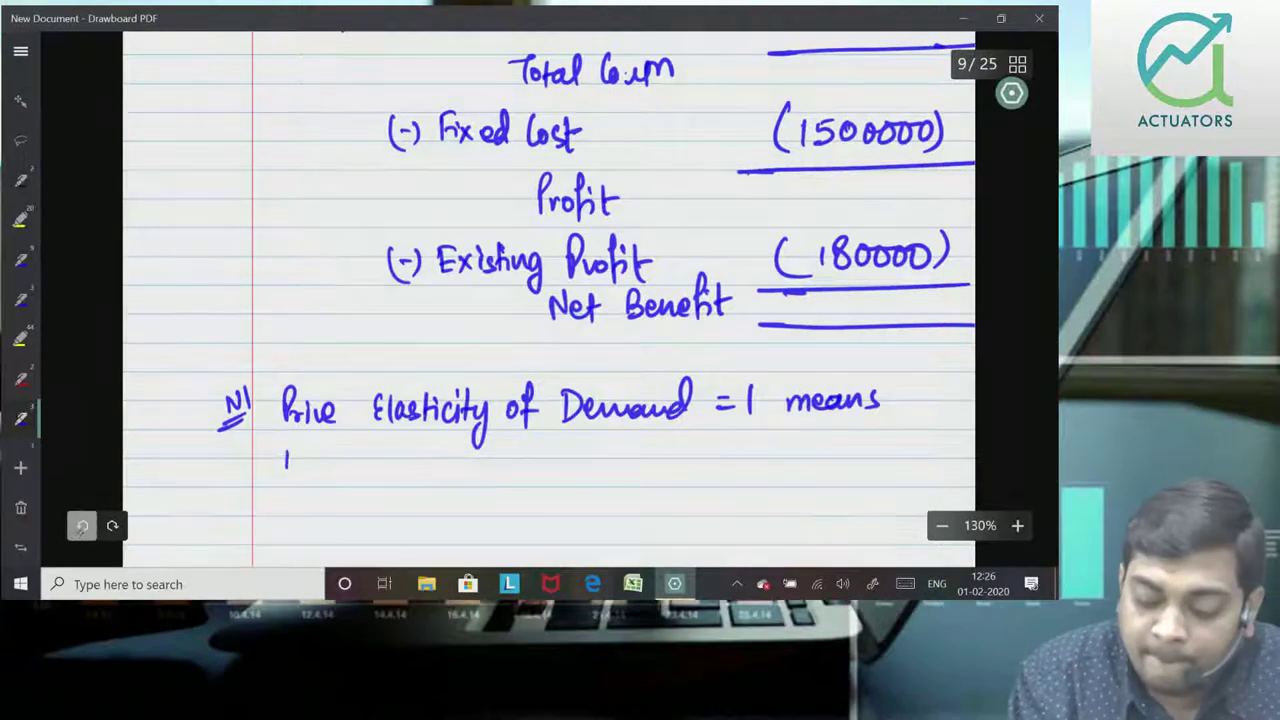
# Step: Write 'total Revenue will be same as before.' on the second line
pyautogui.moveTo(330, 456); pyautogui.dragTo(334, 467)
pyautogui.moveTo(340, 446)
pyautogui.mouseDown()
pyautogui.moveTo(341, 467)
pyautogui.moveTo(378, 466)
pyautogui.mouseUp()
pyautogui.moveTo(380, 455); pyautogui.dragTo(464, 466)
pyautogui.moveTo(492, 455)
pyautogui.mouseDown()
pyautogui.moveTo(492, 466)
pyautogui.moveTo(530, 467)
pyautogui.mouseUp()
pyautogui.moveTo(539, 443)
pyautogui.mouseDown()
pyautogui.moveTo(538, 467)
pyautogui.moveTo(574, 467)
pyautogui.mouseUp()
pyautogui.moveTo(578, 460); pyautogui.dragTo(592, 466)
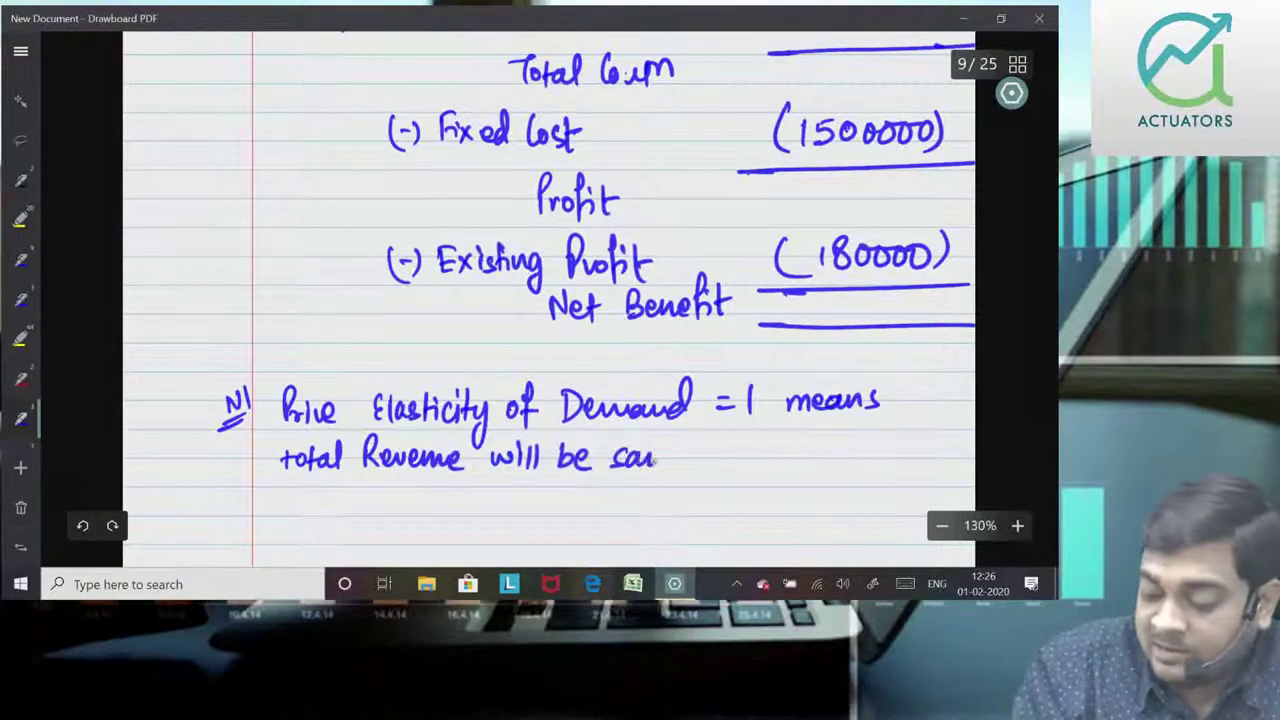
pyautogui.moveTo(684, 458); pyautogui.dragTo(698, 466)
pyautogui.moveTo(724, 452)
pyautogui.mouseDown()
pyautogui.moveTo(712, 466)
pyautogui.moveTo(730, 468)
pyautogui.mouseUp()
pyautogui.moveTo(746, 452)
pyautogui.mouseDown()
pyautogui.moveTo(734, 466)
pyautogui.moveTo(806, 470)
pyautogui.mouseUp()
pyautogui.moveTo(802, 452); pyautogui.dragTo(866, 462)
pyautogui.click(875, 460)
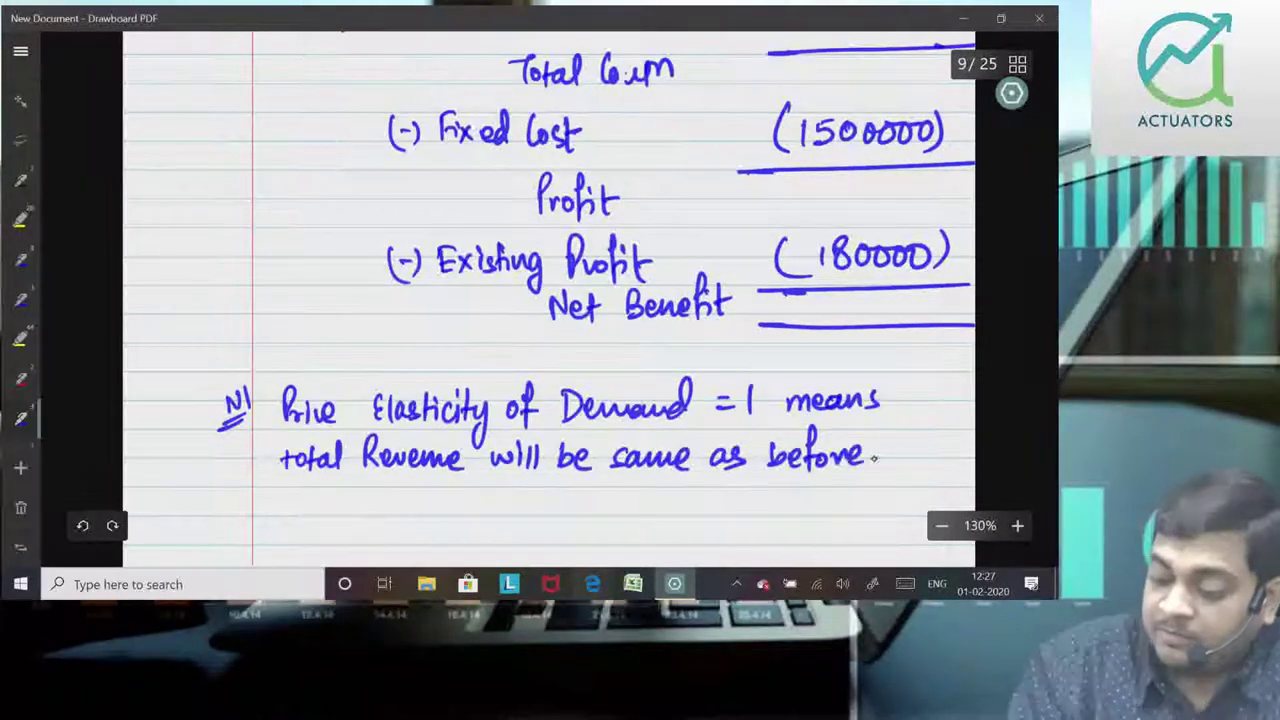
pyautogui.scroll(-2, 550, 300)
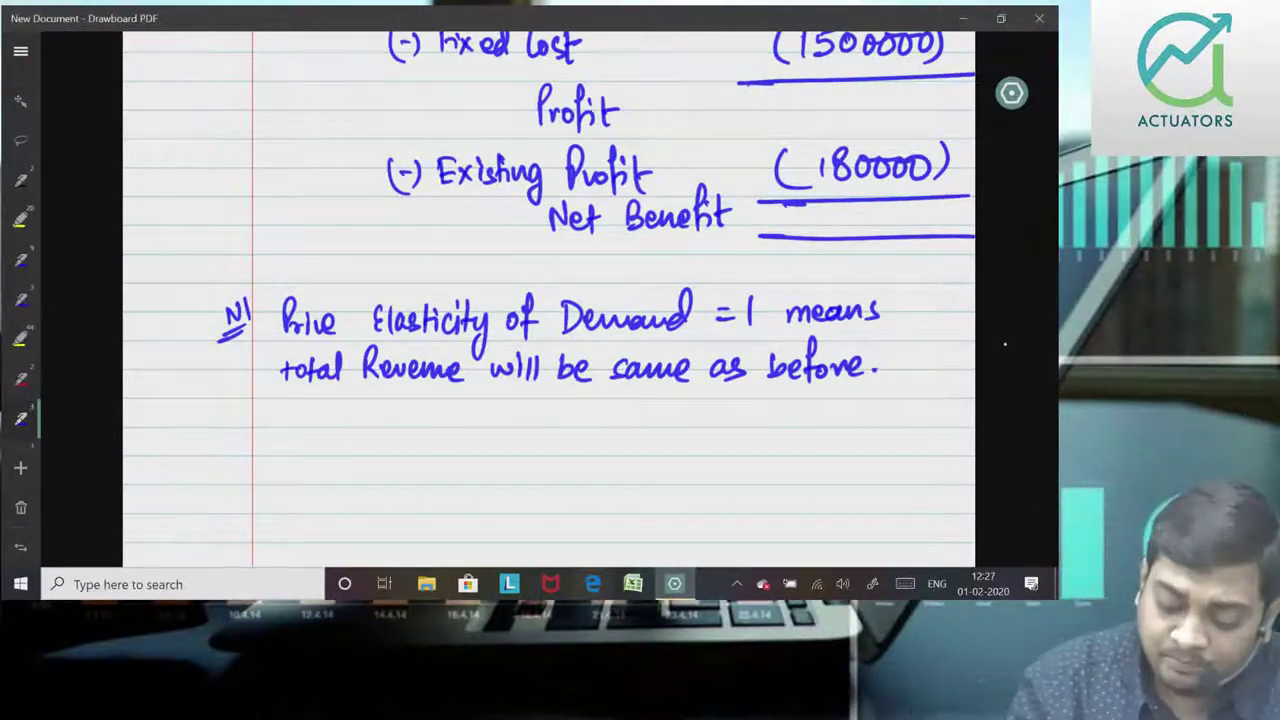
# Step: Write 'No. of Proposed unit = 12000 × 200 / 240' on a new line
pyautogui.moveTo(348, 428); pyautogui.dragTo(346, 448)
pyautogui.moveTo(414, 410); pyautogui.dragTo(404, 455)
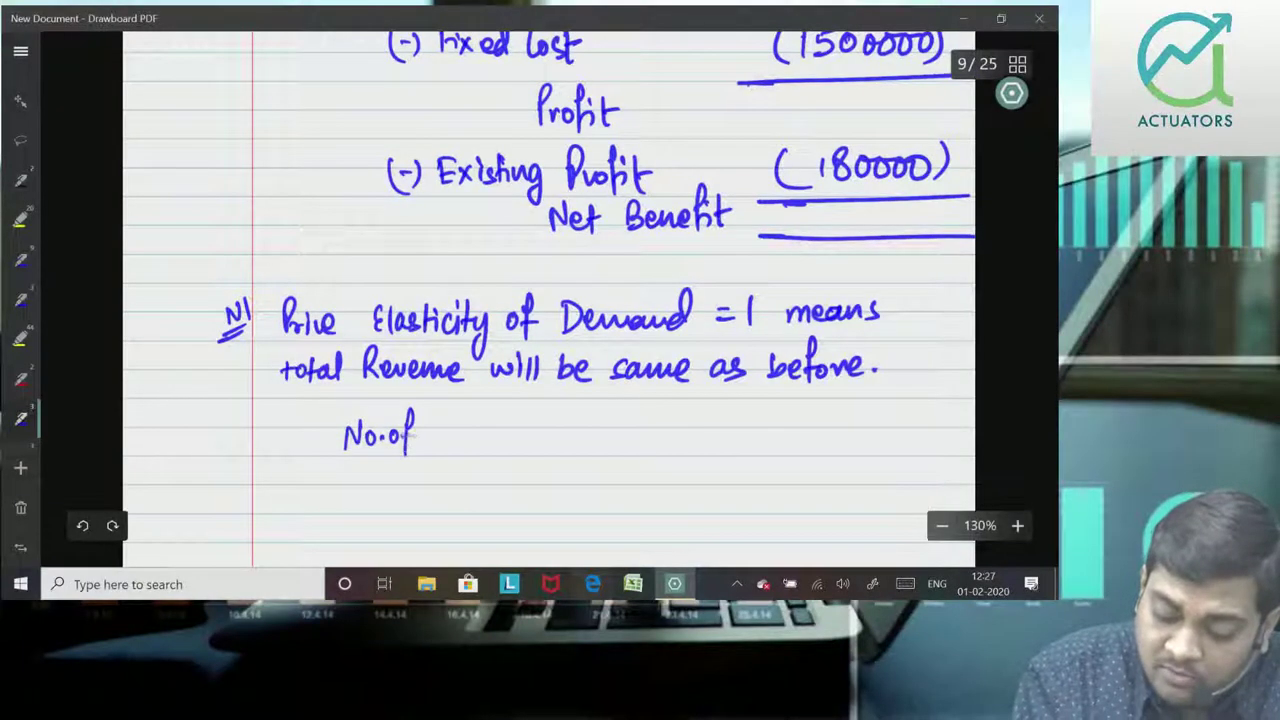
pyautogui.moveTo(444, 406)
pyautogui.mouseDown()
pyautogui.moveTo(505, 452)
pyautogui.moveTo(592, 452)
pyautogui.mouseUp()
pyautogui.moveTo(595, 434); pyautogui.dragTo(608, 450)
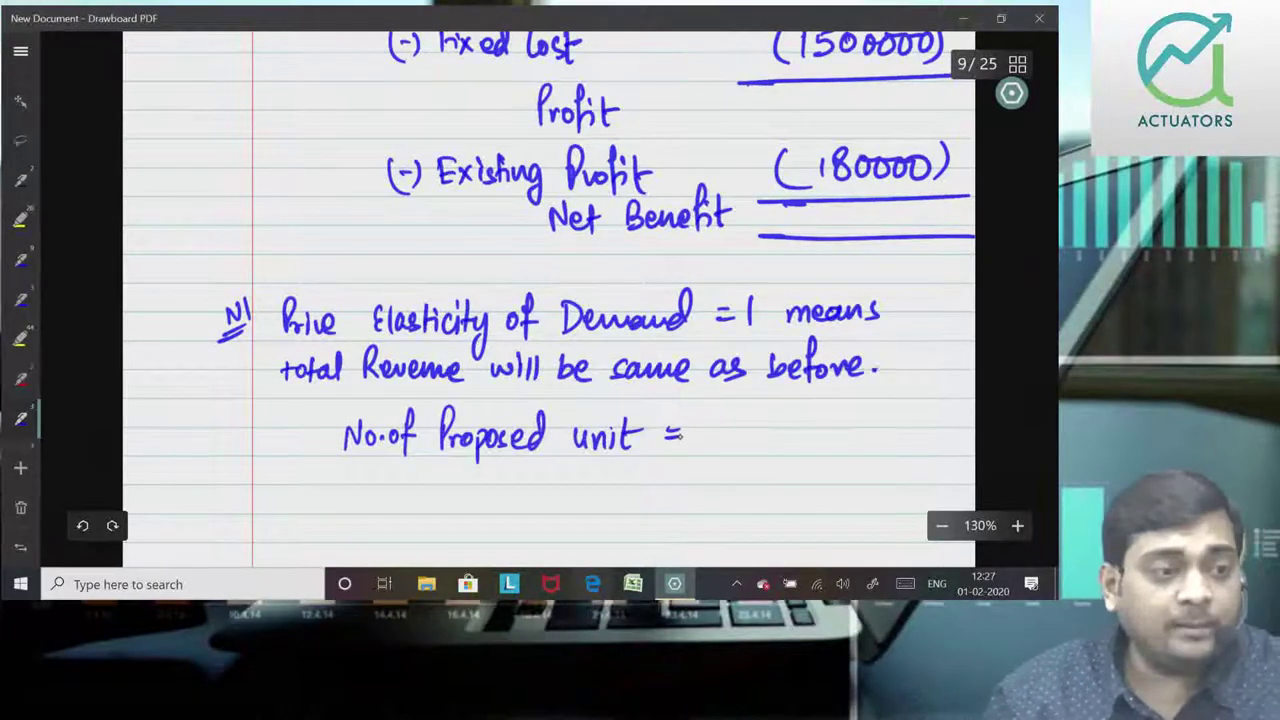
pyautogui.moveTo(706, 414); pyautogui.dragTo(708, 430)
pyautogui.moveTo(713, 416); pyautogui.dragTo(728, 430)
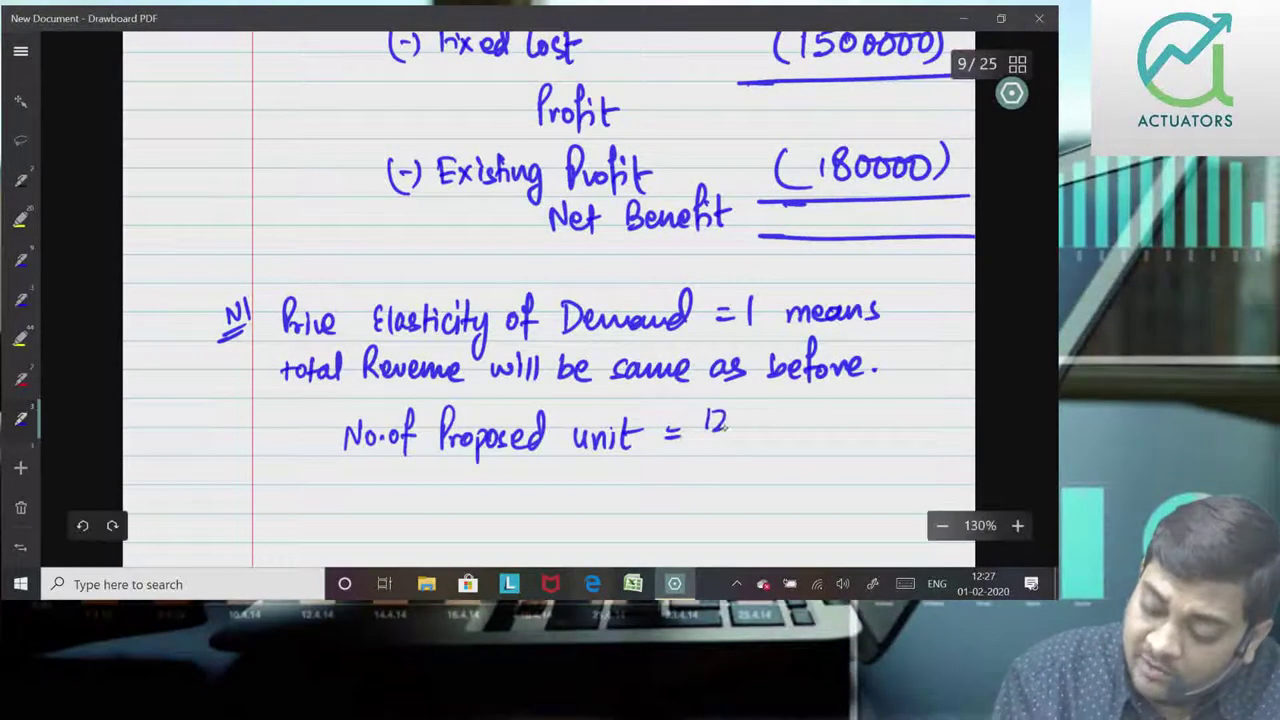
pyautogui.moveTo(801, 414)
pyautogui.mouseDown()
pyautogui.moveTo(817, 430)
pyautogui.moveTo(825, 418)
pyautogui.mouseUp()
pyautogui.moveTo(838, 416); pyautogui.dragTo(837, 418)
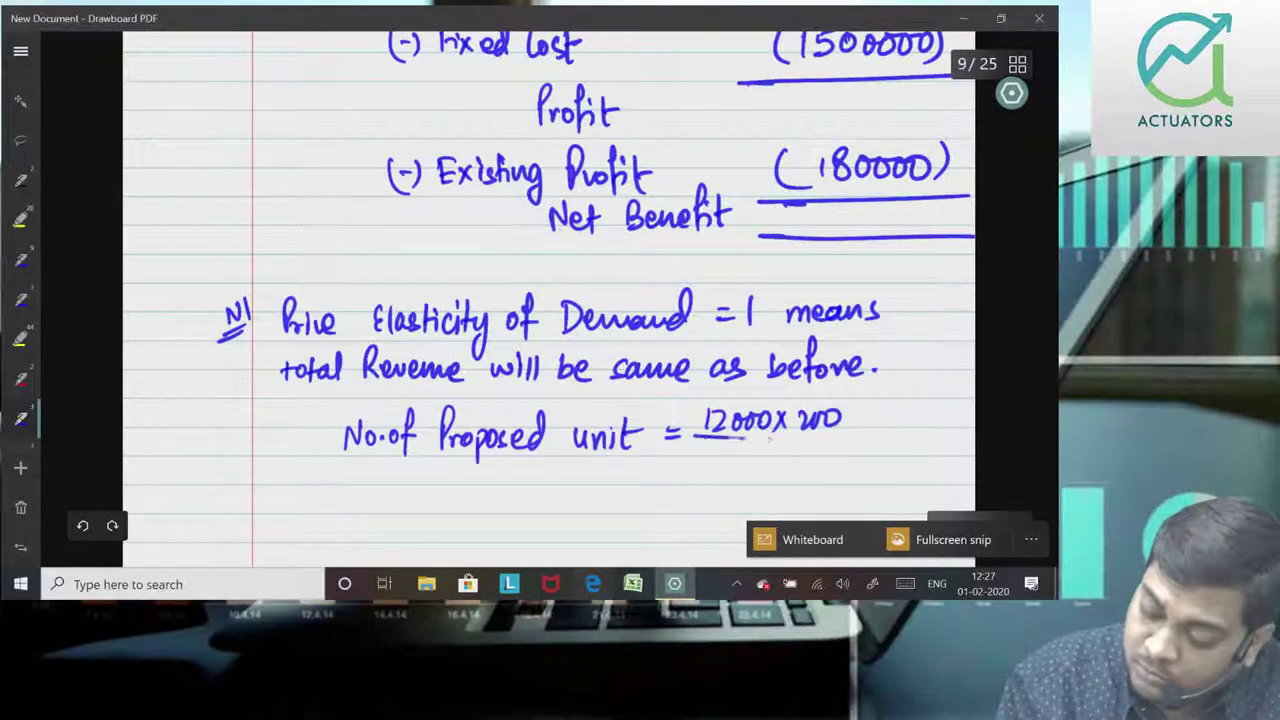
pyautogui.moveTo(720, 435); pyautogui.dragTo(853, 435)
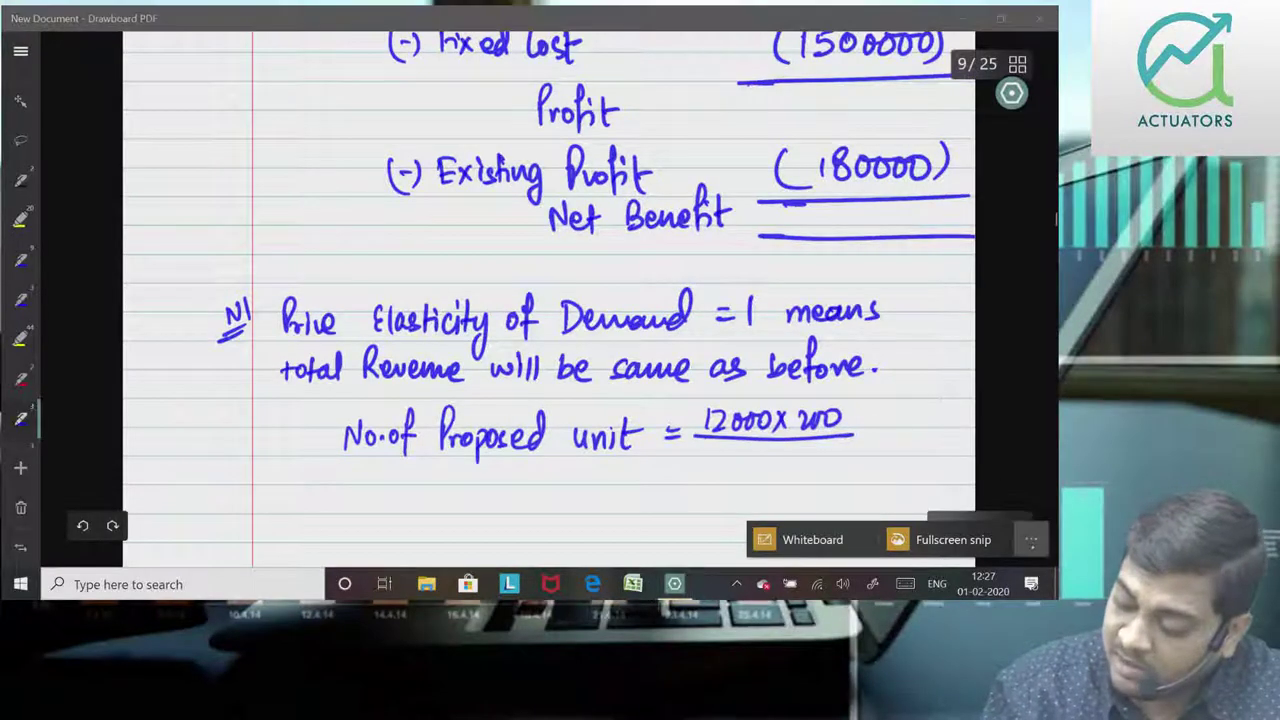
pyautogui.moveTo(737, 455); pyautogui.dragTo(782, 462)
# Step: Write the result '= 10000 units' below the fraction
pyautogui.moveTo(664, 510); pyautogui.dragTo(684, 510)
pyautogui.moveTo(664, 517); pyautogui.dragTo(684, 516)
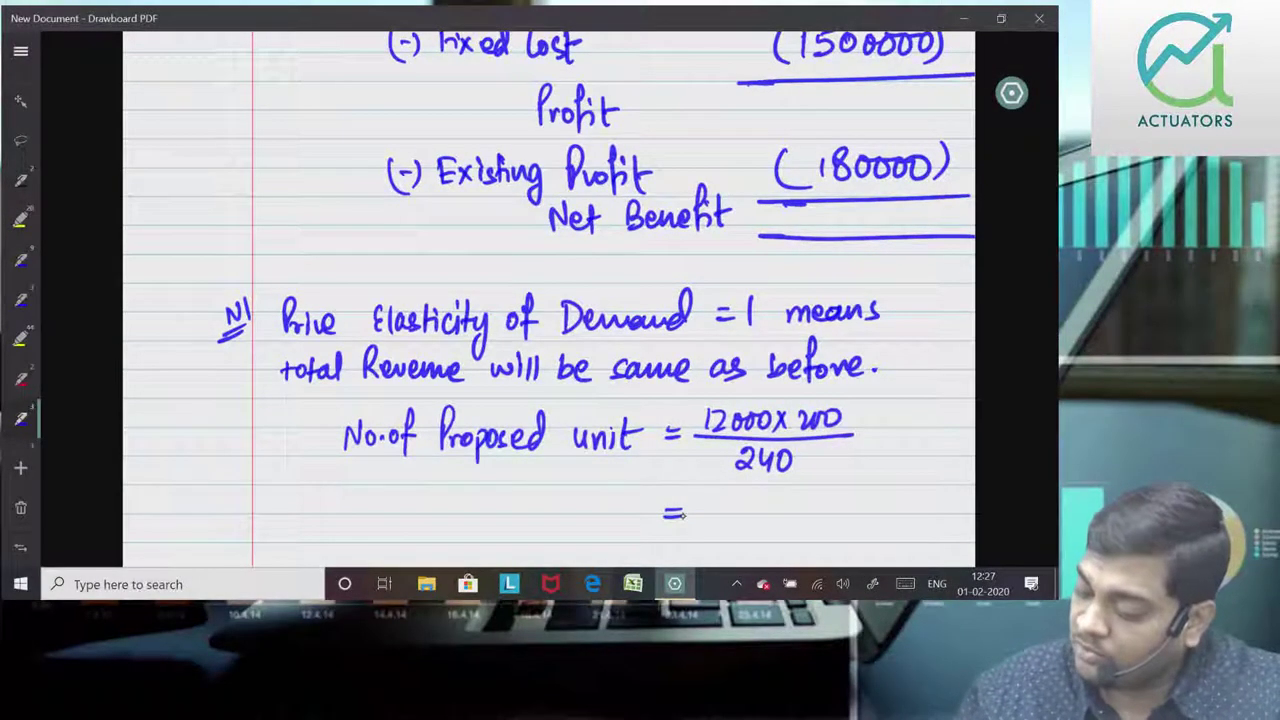
pyautogui.moveTo(706, 502); pyautogui.dragTo(704, 522)
pyautogui.moveTo(719, 507)
pyautogui.mouseDown()
pyautogui.moveTo(714, 519)
pyautogui.moveTo(745, 506)
pyautogui.mouseUp()
pyautogui.moveTo(763, 504); pyautogui.dragTo(818, 520)
pyautogui.moveTo(830, 497)
pyautogui.mouseDown()
pyautogui.moveTo(830, 520)
pyautogui.moveTo(836, 505)
pyautogui.mouseUp()
pyautogui.moveTo(846, 505); pyautogui.dragTo(838, 520)
# Step: Highlight the '= 10000 units' result in yellow
pyautogui.click(20, 338)
pyautogui.moveTo(632, 510); pyautogui.dragTo(870, 505)
pyautogui.moveTo(700, 490); pyautogui.dragTo(625, 520)
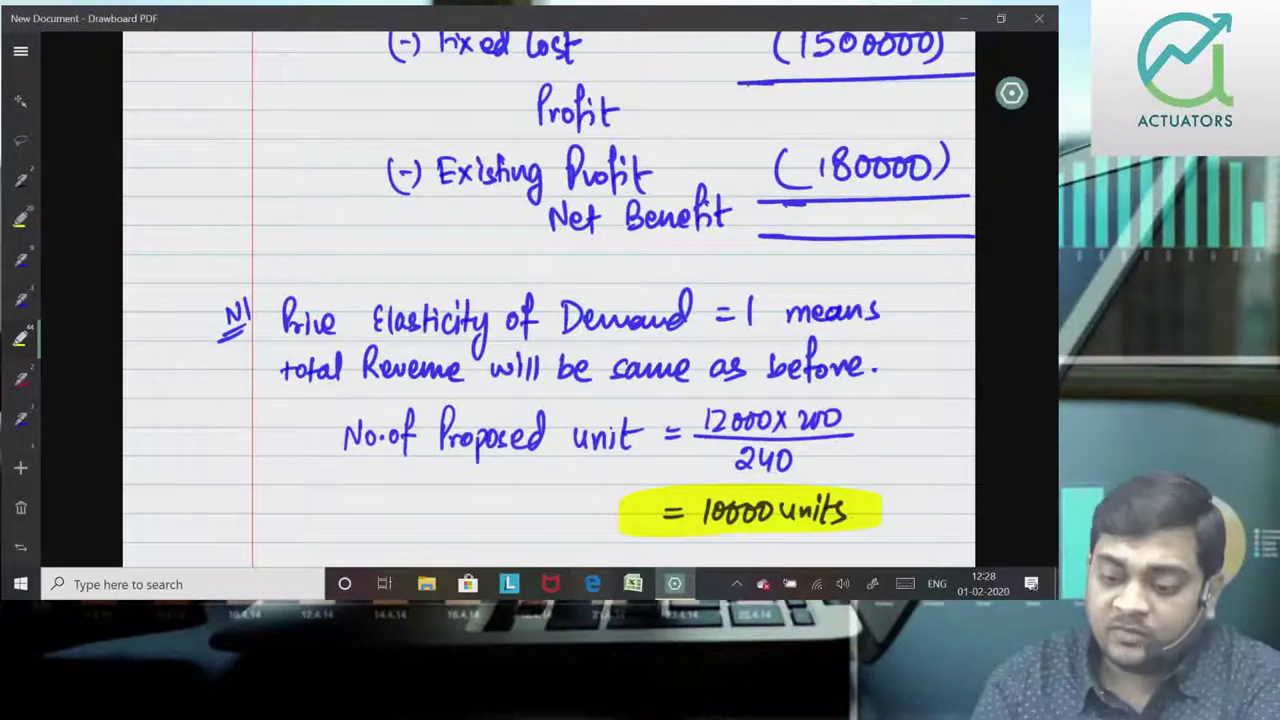
# Step: In red, write Product A's revised 10000 units and contribution 1200000
pyautogui.scroll(5, 550, 300)
pyautogui.scroll(1, 550, 300)
pyautogui.click(20, 378)
pyautogui.moveTo(590, 161)
pyautogui.mouseDown()
pyautogui.moveTo(586, 183)
pyautogui.moveTo(603, 165)
pyautogui.mouseUp()
pyautogui.moveTo(616, 162); pyautogui.dragTo(676, 190)
pyautogui.moveTo(682, 178); pyautogui.dragTo(692, 188)
pyautogui.moveTo(820, 153); pyautogui.dragTo(820, 175)
pyautogui.moveTo(826, 156); pyautogui.dragTo(872, 170)
pyautogui.moveTo(894, 155)
pyautogui.mouseDown()
pyautogui.moveTo(890, 170)
pyautogui.moveTo(926, 170)
pyautogui.mouseUp()
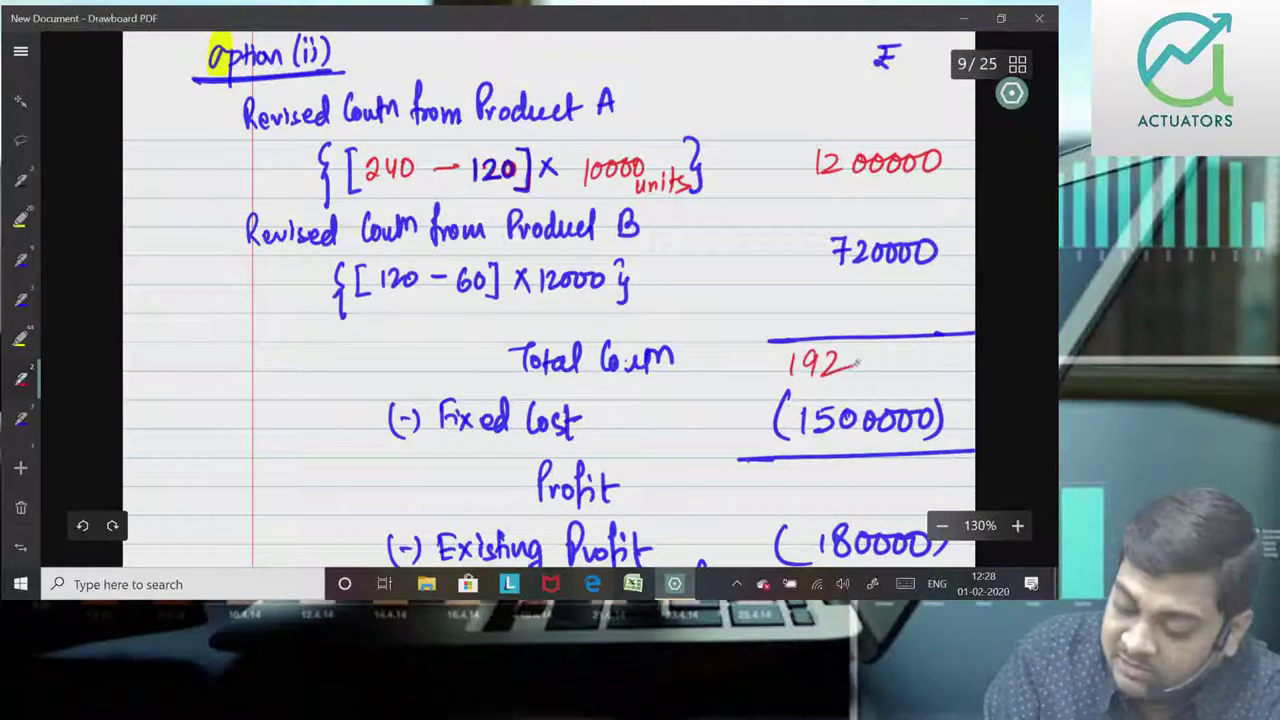
# Step: Complete the total contribution as 1920000 and write the profit 420000
pyautogui.moveTo(910, 358); pyautogui.dragTo(902, 372)
pyautogui.moveTo(932, 354); pyautogui.dragTo(922, 372)
pyautogui.moveTo(812, 472)
pyautogui.mouseDown()
pyautogui.moveTo(822, 494)
pyautogui.moveTo(854, 492)
pyautogui.mouseUp()
pyautogui.moveTo(868, 474)
pyautogui.mouseDown()
pyautogui.moveTo(864, 490)
pyautogui.moveTo(882, 490)
pyautogui.mouseUp()
pyautogui.moveTo(904, 474)
pyautogui.mouseDown()
pyautogui.moveTo(900, 490)
pyautogui.moveTo(920, 490)
pyautogui.mouseUp()
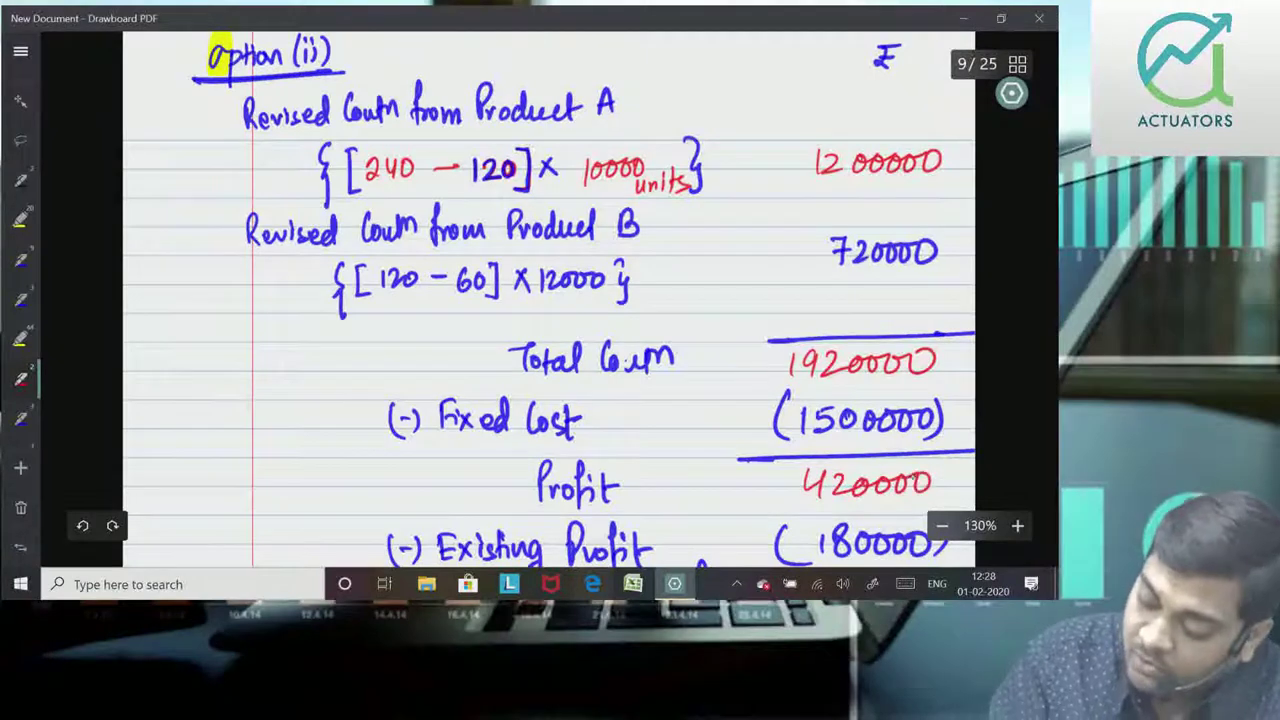
# Step: Write the net benefit 240000, then zoom out to view the whole page
pyautogui.scroll(-3, 548, 300)
pyautogui.moveTo(808, 454); pyautogui.dragTo(824, 473)
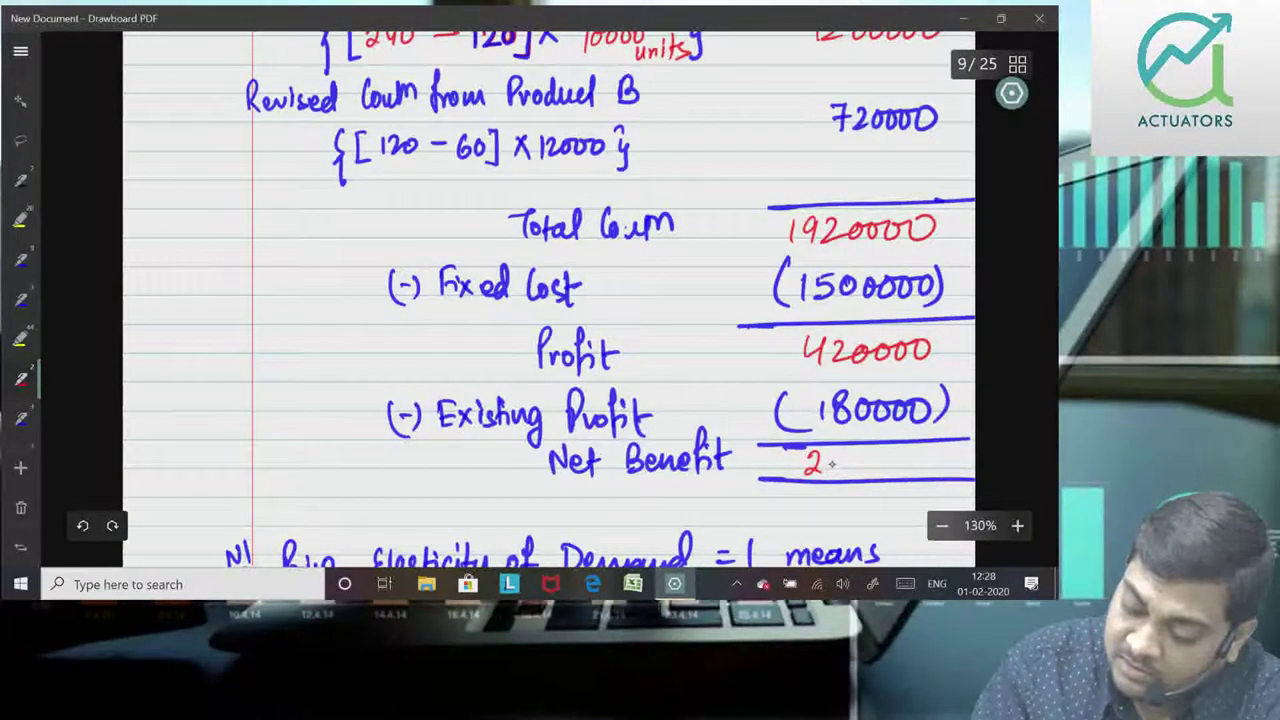
pyautogui.moveTo(832, 450); pyautogui.dragTo(838, 470)
pyautogui.moveTo(852, 454)
pyautogui.mouseDown()
pyautogui.moveTo(848, 470)
pyautogui.moveTo(914, 452)
pyautogui.mouseUp()
pyautogui.scroll(2, 548, 300)
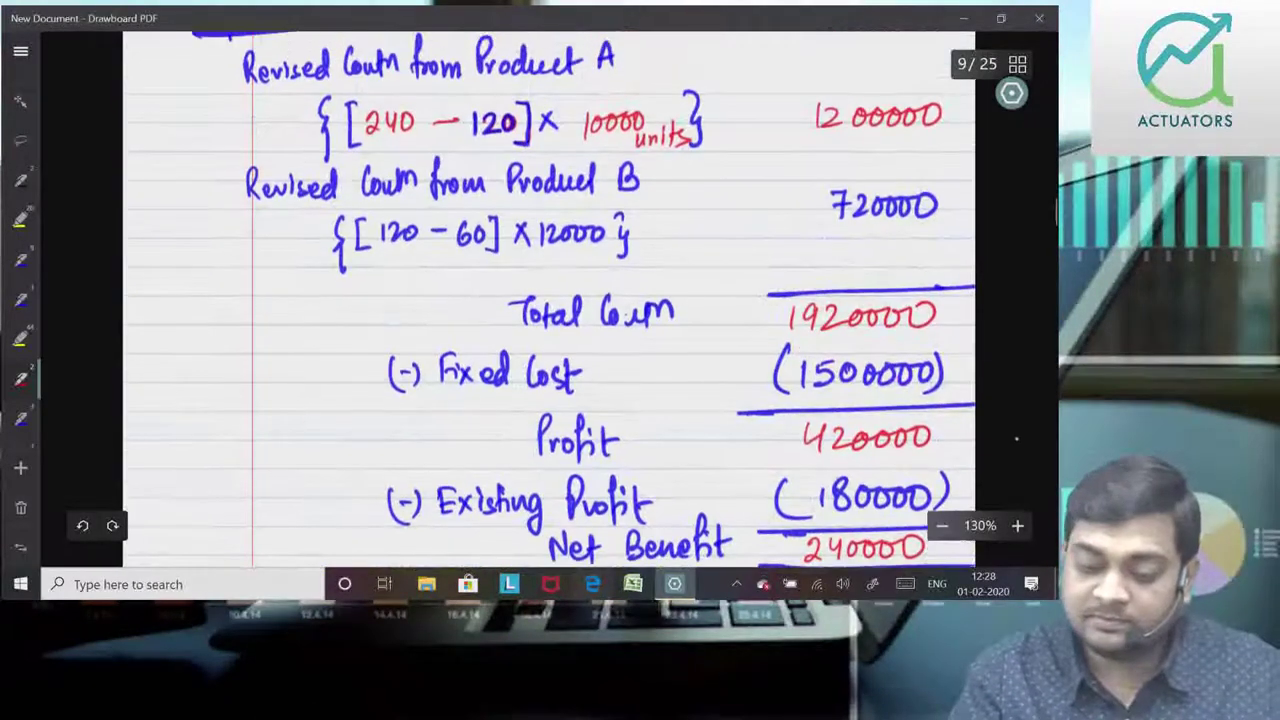
pyautogui.click(941, 525)
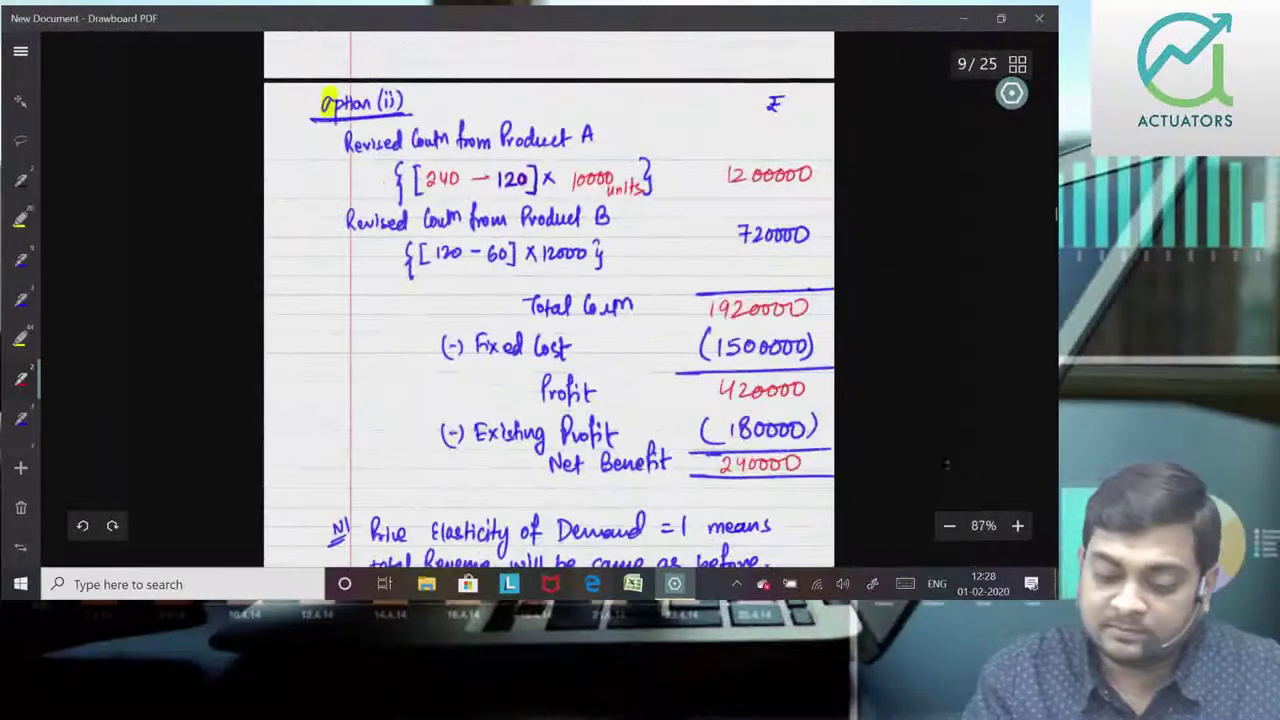
# Step: Scroll through page 9 to review the Option (ii) working, then move to page 10
pyautogui.scroll(-1, 941, 422)
pyautogui.scroll(-1, 941, 422)
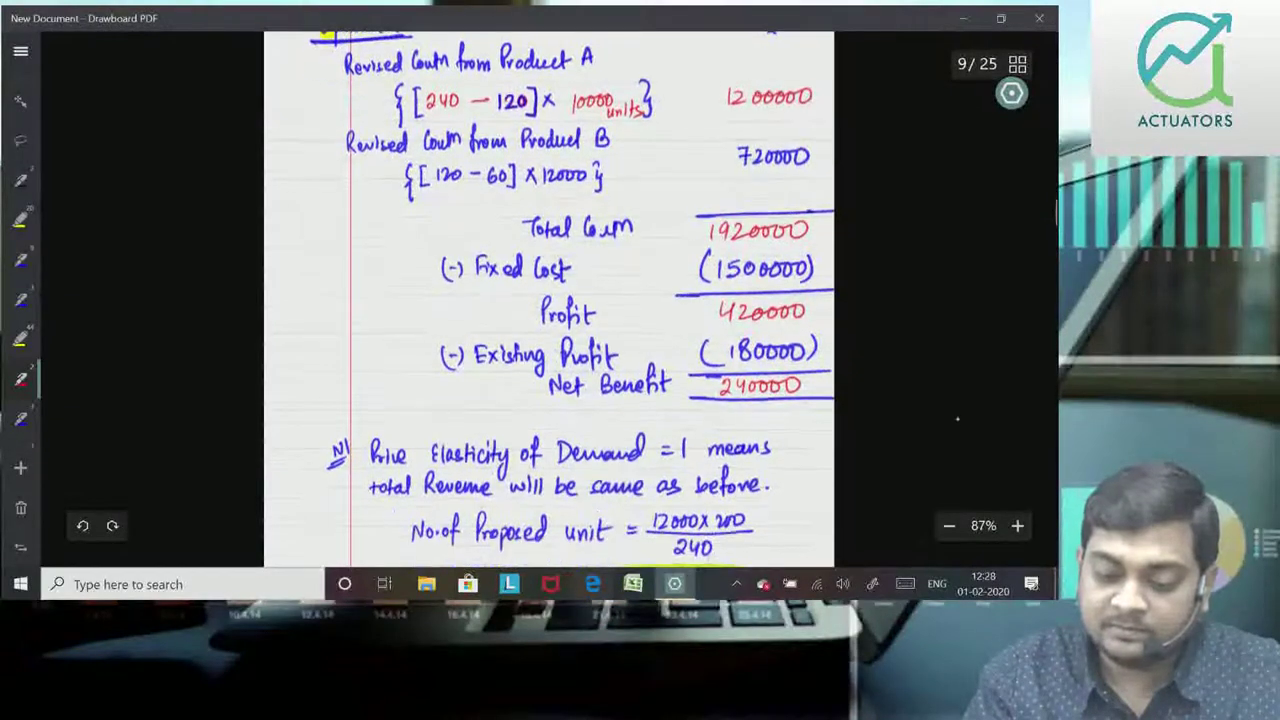
pyautogui.scroll(1, 950, 430)
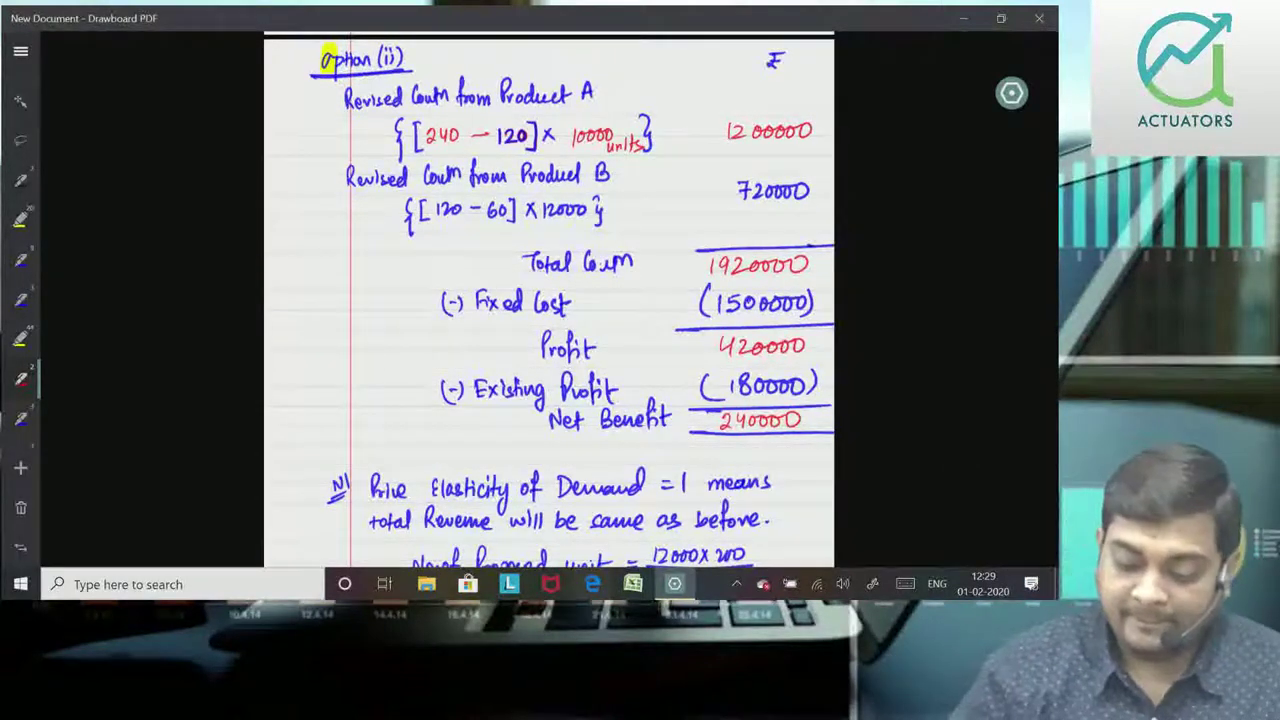
pyautogui.scroll(-5, 548, 300)
pyautogui.scroll(-3, 548, 300)
pyautogui.scroll(3, 550, 450)
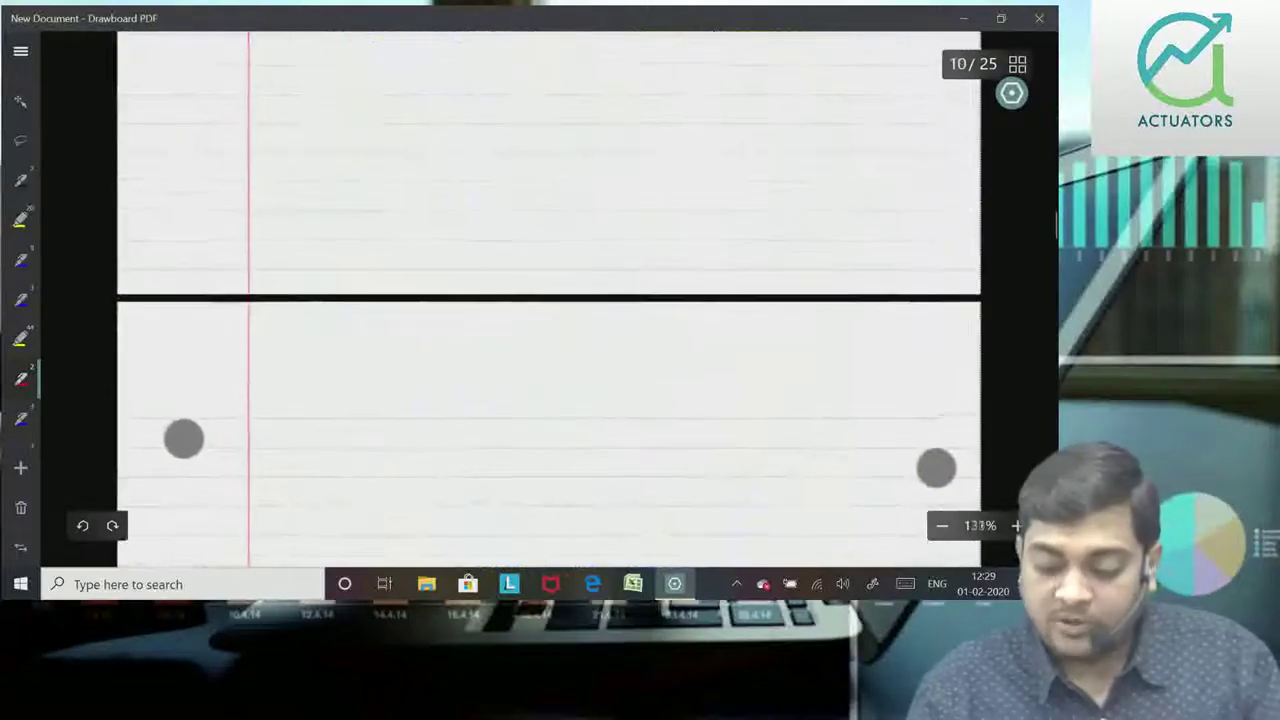
# Step: Write and underline the Option (iii) heading in red
pyautogui.scroll(-3, 548, 300)
pyautogui.scroll(1, 531, 418)
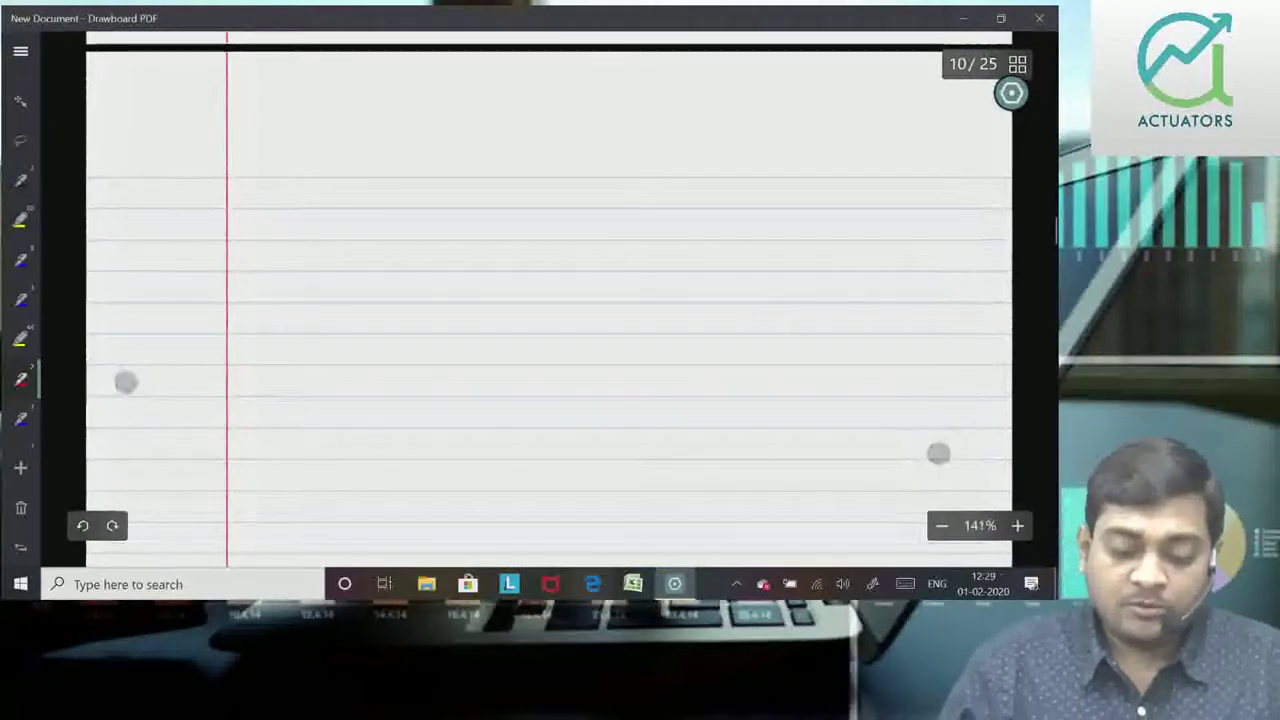
pyautogui.moveTo(203, 72)
pyautogui.mouseDown()
pyautogui.moveTo(200, 97)
pyautogui.moveTo(279, 97)
pyautogui.mouseUp()
pyautogui.moveTo(293, 82); pyautogui.dragTo(319, 98)
pyautogui.click(297, 77)
pyautogui.moveTo(183, 110); pyautogui.dragTo(343, 101)
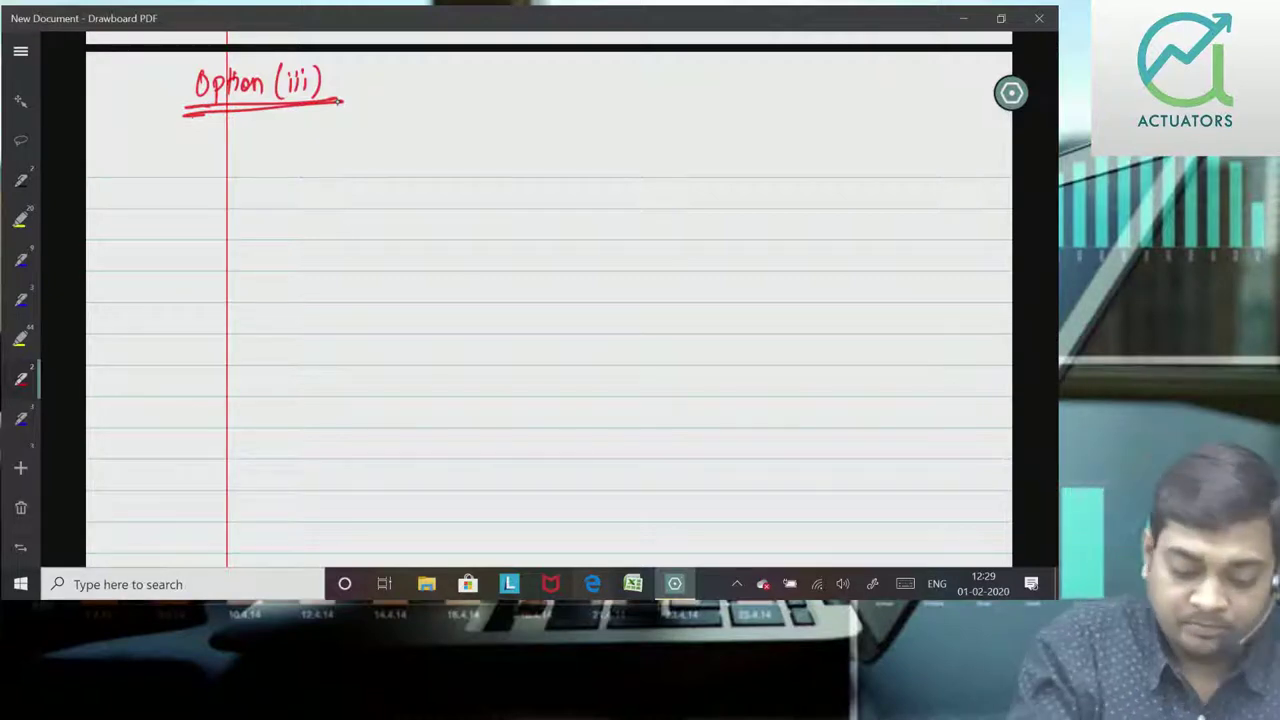
# Step: Write 'Revised Contn from A' in blue below the heading
pyautogui.click(20, 418)
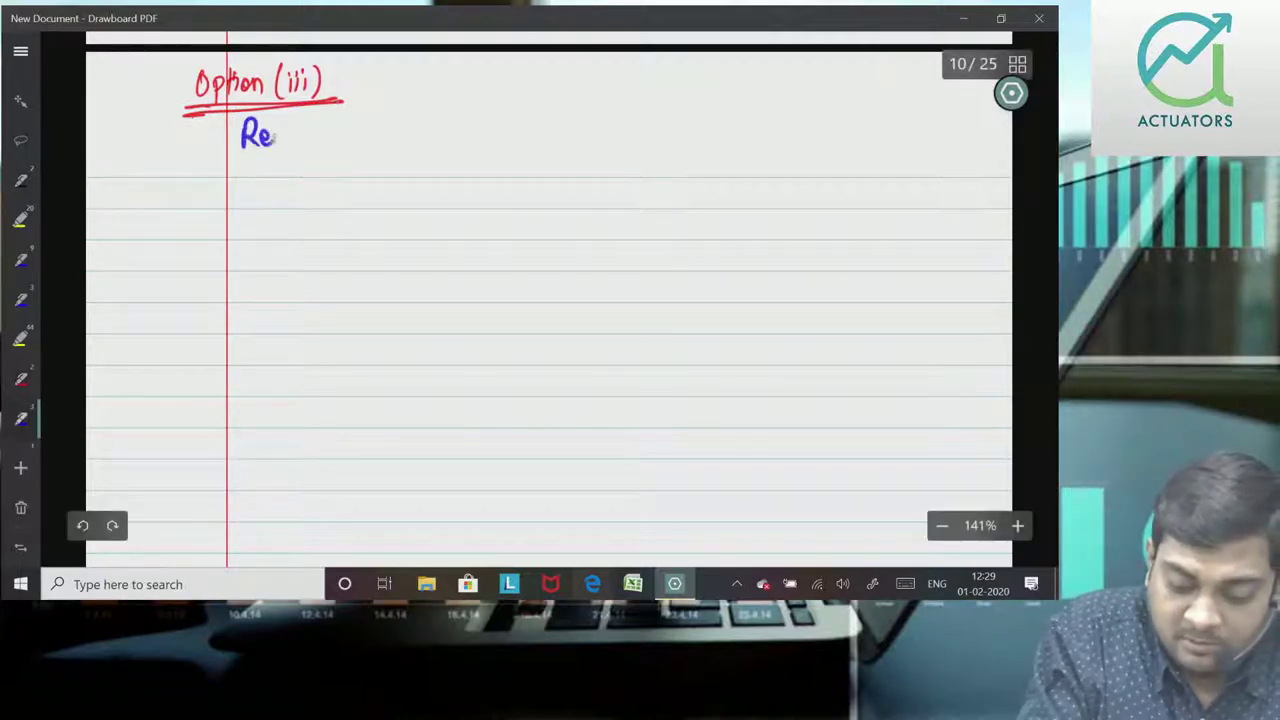
pyautogui.moveTo(312, 135); pyautogui.dragTo(362, 143)
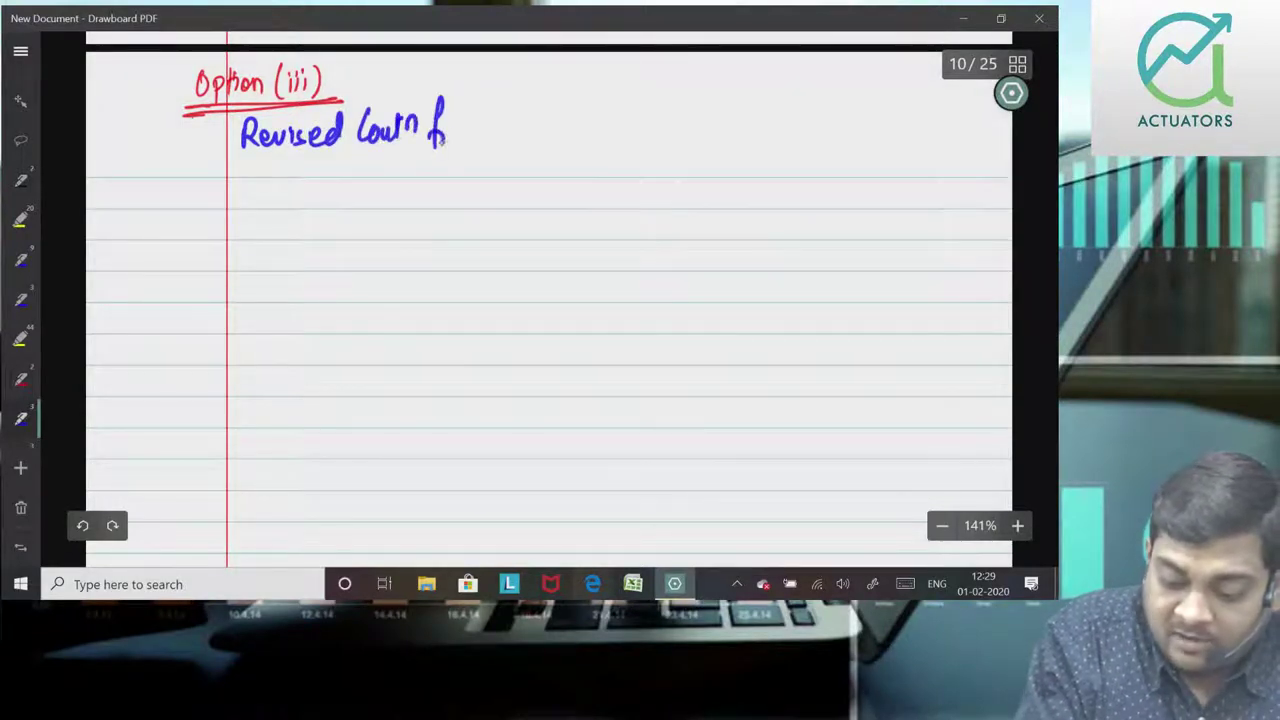
pyautogui.moveTo(511, 129); pyautogui.dragTo(532, 126)
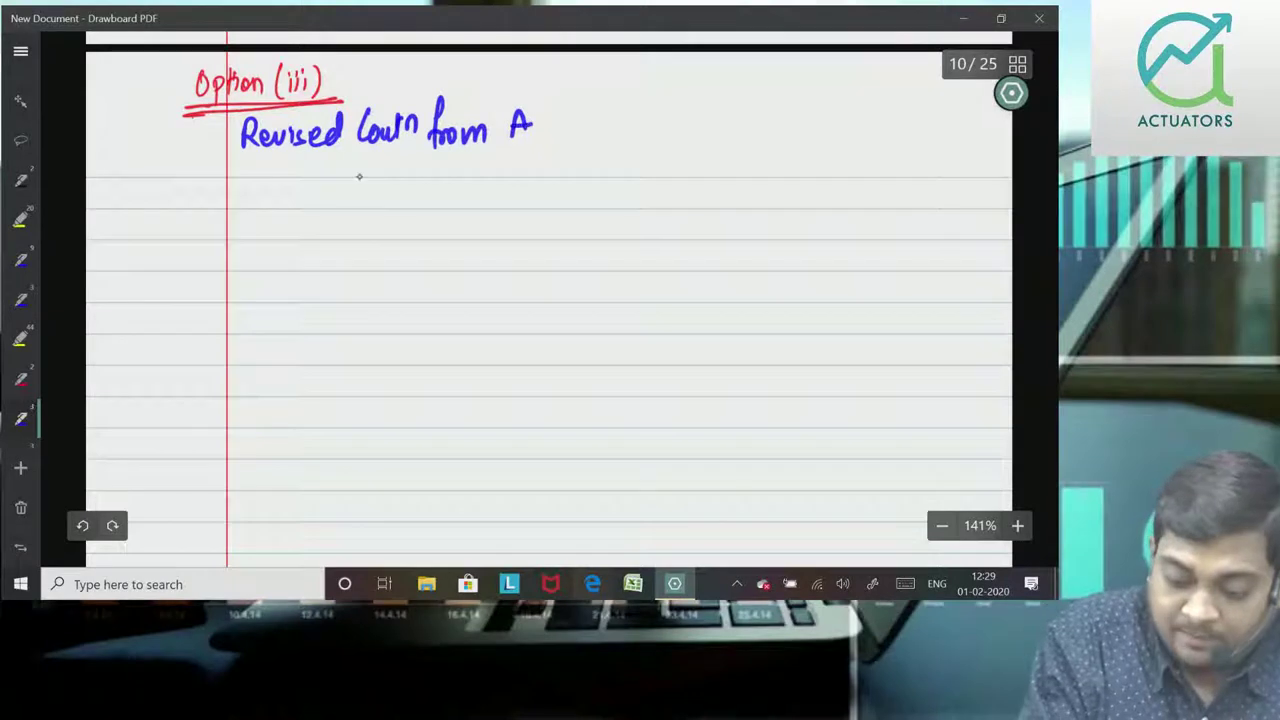
# Step: Write the formula {[240 − 129] × 10000 units}, with the figures in red
pyautogui.moveTo(358, 190)
pyautogui.mouseDown()
pyautogui.moveTo(360, 222)
pyautogui.moveTo(396, 207)
pyautogui.mouseUp()
pyautogui.click(20, 379)
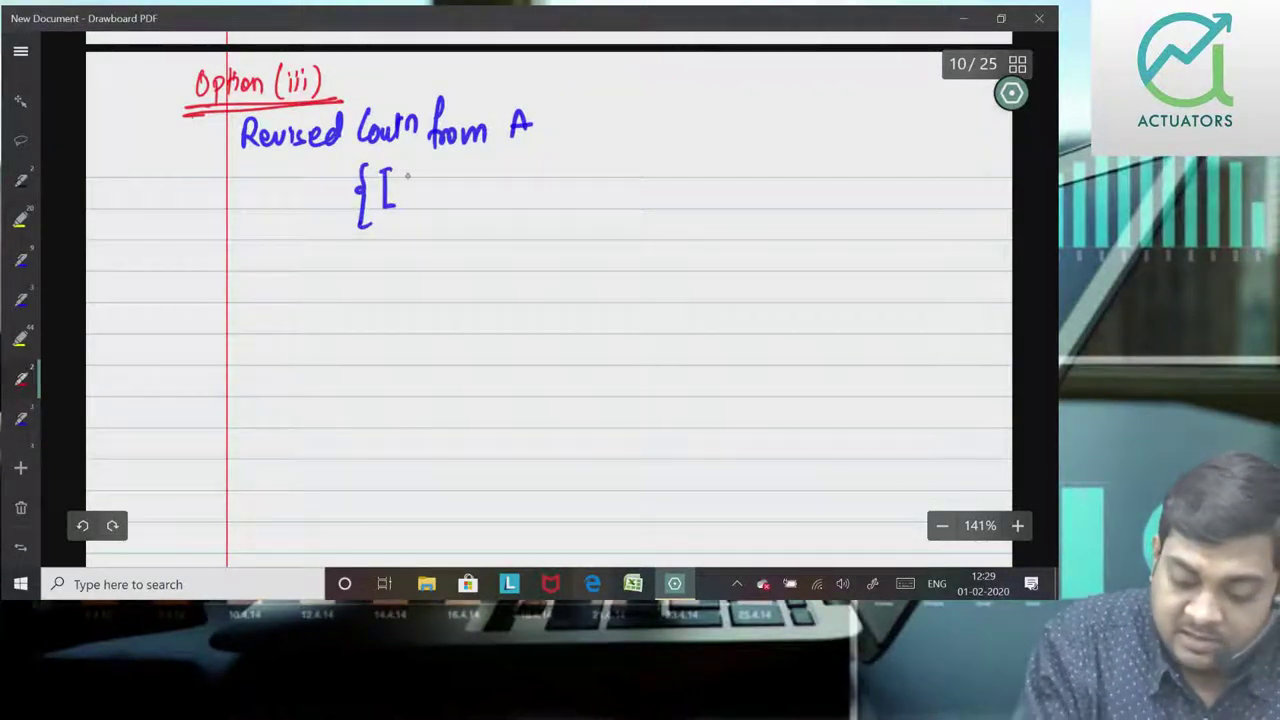
pyautogui.moveTo(459, 181); pyautogui.dragTo(476, 180)
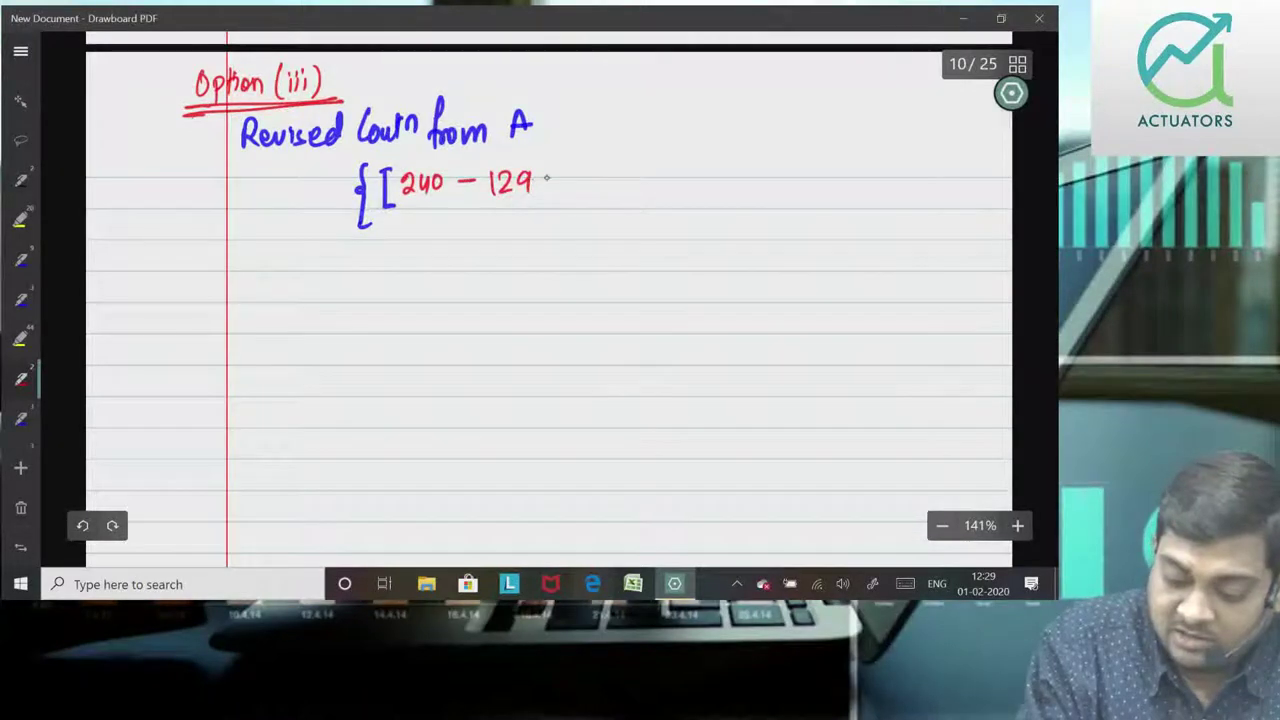
pyautogui.click(20, 419)
pyautogui.moveTo(537, 168); pyautogui.dragTo(544, 205)
pyautogui.click(20, 379)
pyautogui.moveTo(640, 167); pyautogui.dragTo(638, 170)
pyautogui.moveTo(656, 167); pyautogui.dragTo(709, 180)
pyautogui.moveTo(721, 161); pyautogui.dragTo(720, 182)
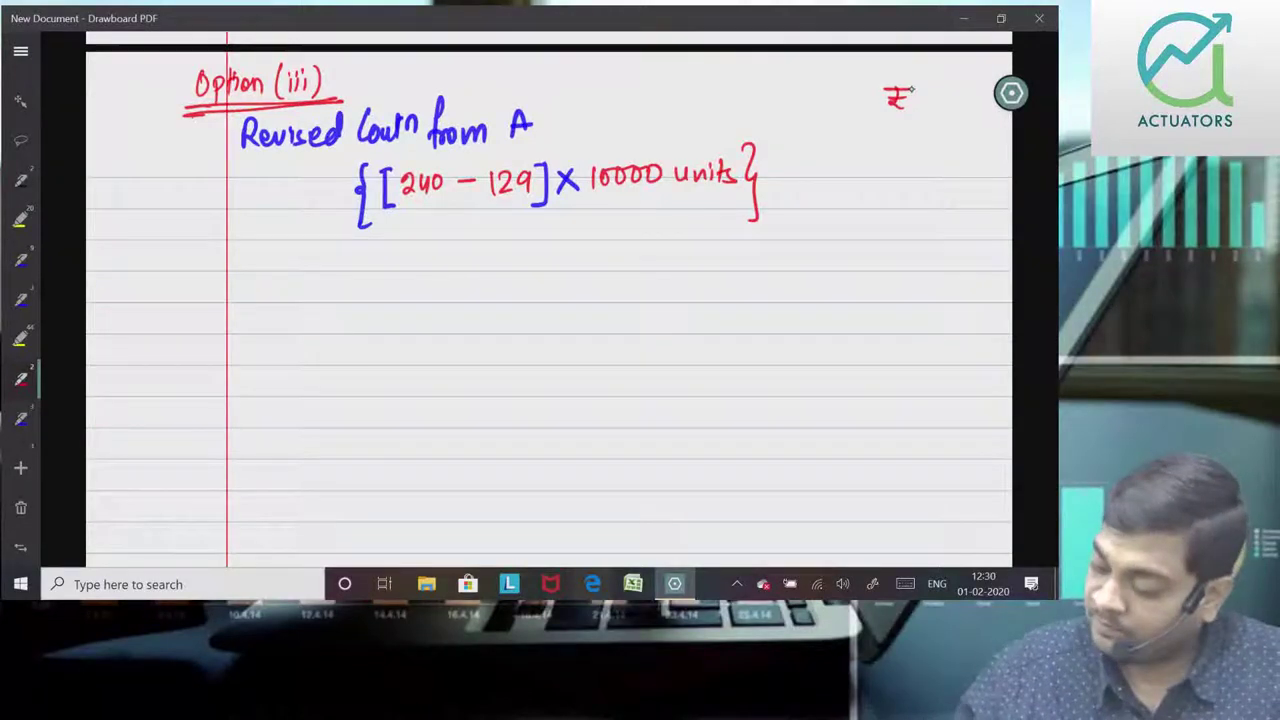
# Step: Write 1110000 in the ₹ column and begin 'Revised' in blue on the next line
pyautogui.moveTo(846, 154); pyautogui.dragTo(857, 172)
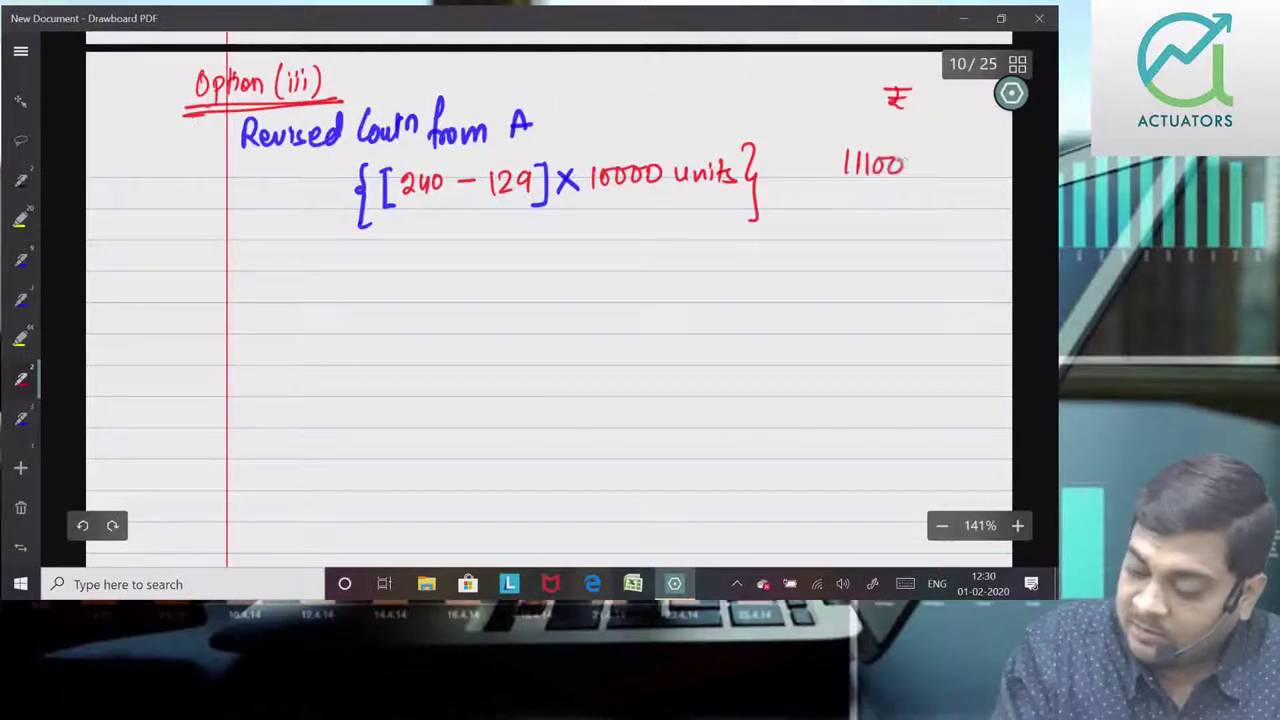
pyautogui.click(20, 418)
pyautogui.moveTo(243, 258)
pyautogui.mouseDown()
pyautogui.moveTo(247, 244)
pyautogui.moveTo(262, 260)
pyautogui.mouseUp()
pyautogui.moveTo(267, 250); pyautogui.dragTo(283, 255)
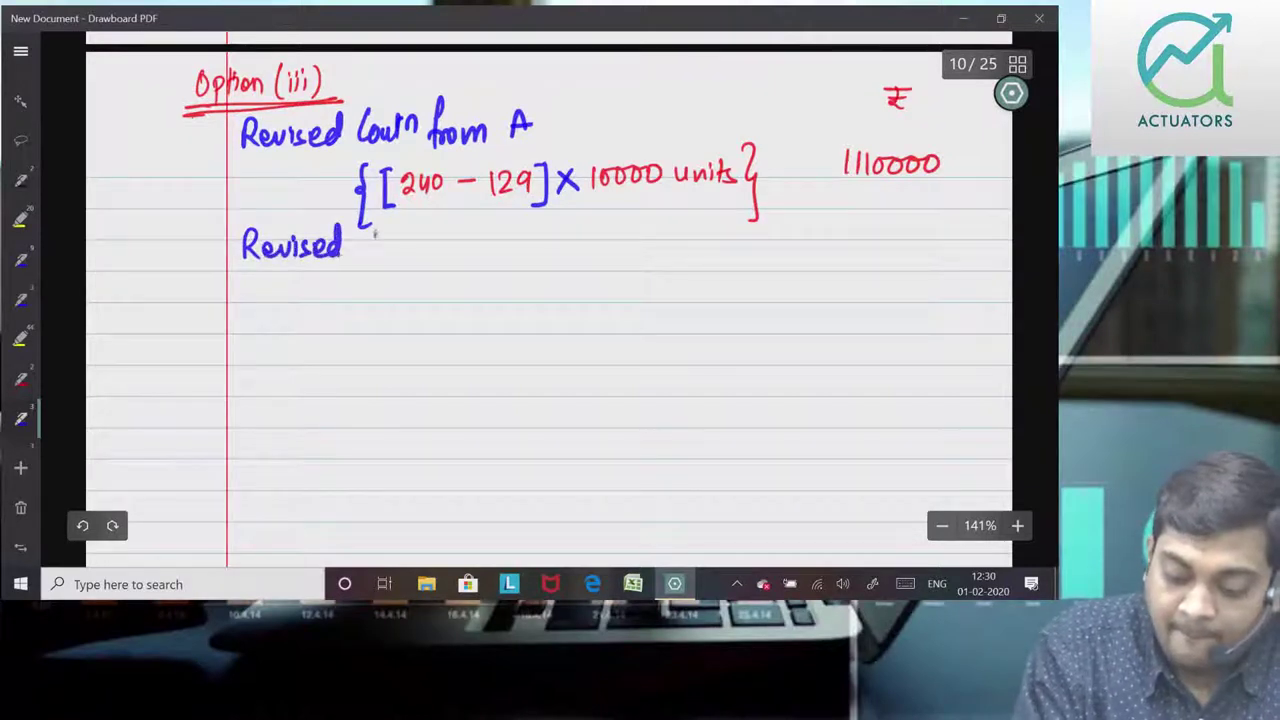
# Step: Write the working 'Revised Contn from B {[120 − 64.50] × 12000}' in blue ink
pyautogui.moveTo(414, 232); pyautogui.dragTo(412, 256)
pyautogui.moveTo(404, 242); pyautogui.dragTo(526, 256)
pyautogui.moveTo(369, 318); pyautogui.dragTo(377, 340)
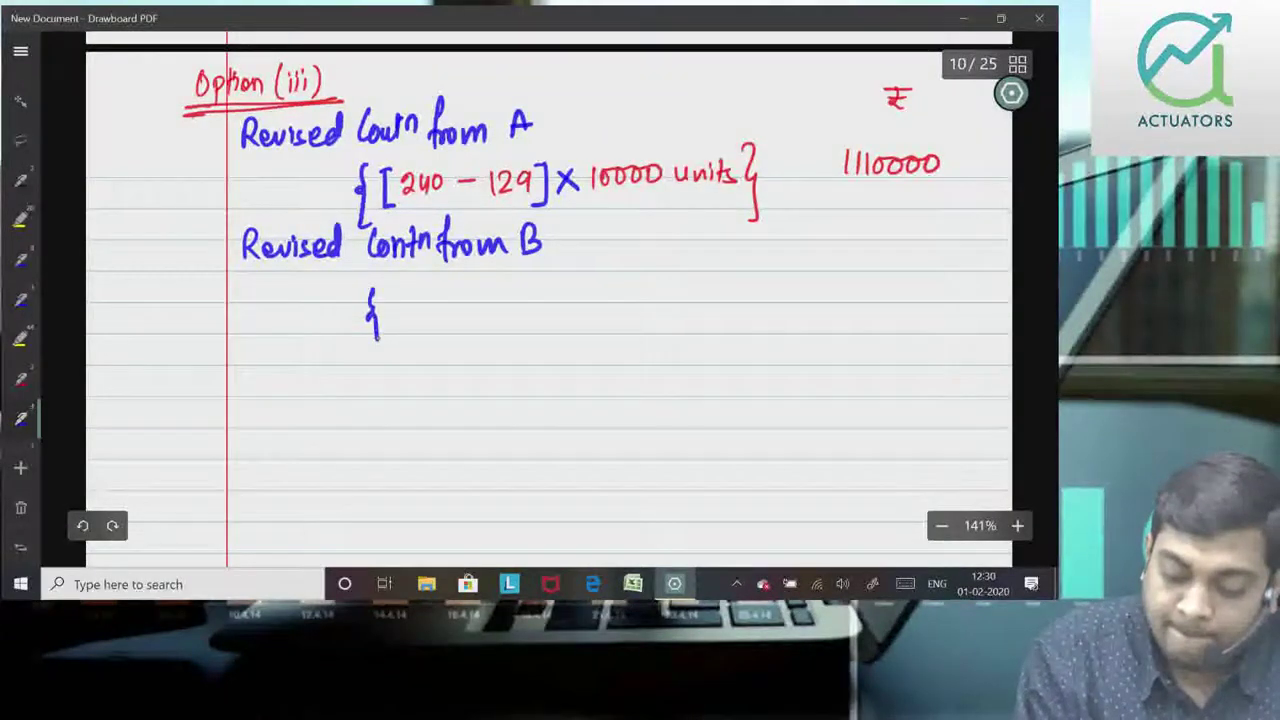
pyautogui.moveTo(417, 294); pyautogui.dragTo(418, 316)
pyautogui.moveTo(424, 302); pyautogui.dragTo(435, 298)
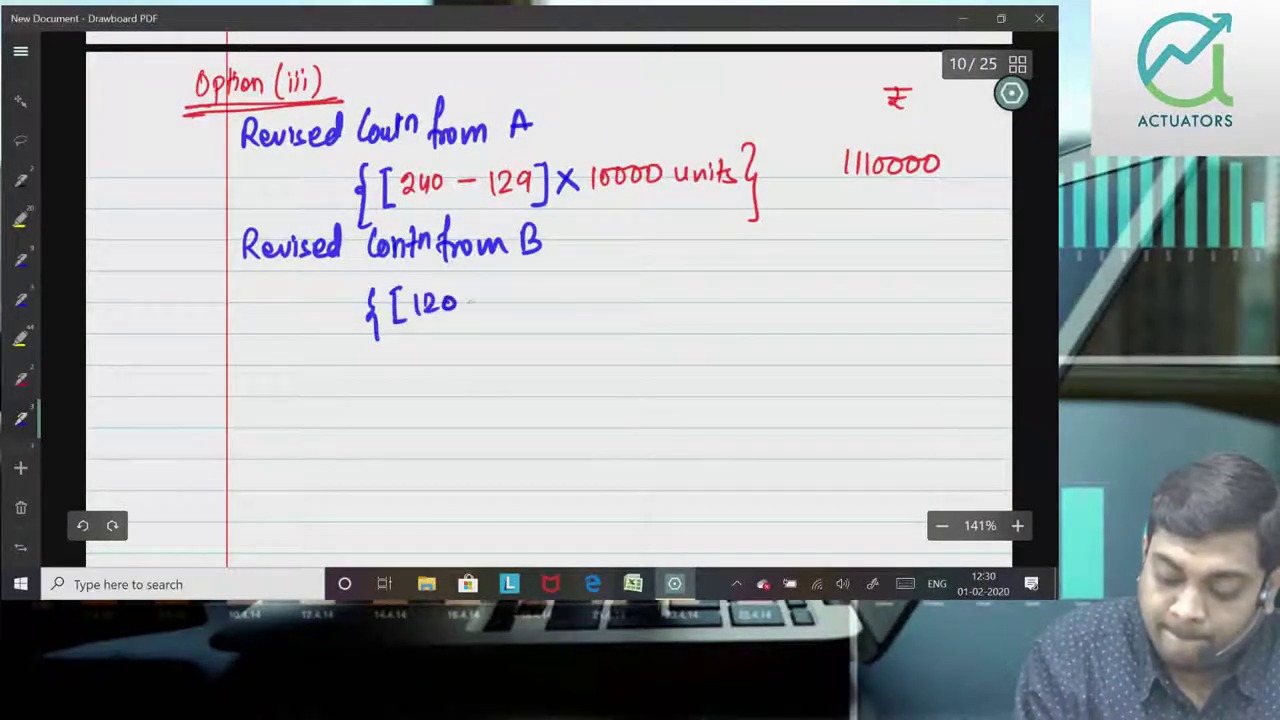
pyautogui.moveTo(514, 286); pyautogui.dragTo(506, 304)
pyautogui.moveTo(520, 292)
pyautogui.mouseDown()
pyautogui.moveTo(521, 308)
pyautogui.moveTo(560, 312)
pyautogui.mouseUp()
pyautogui.moveTo(572, 292)
pyautogui.mouseDown()
pyautogui.moveTo(584, 322)
pyautogui.moveTo(630, 310)
pyautogui.mouseUp()
pyautogui.moveTo(630, 292)
pyautogui.mouseDown()
pyautogui.moveTo(610, 312)
pyautogui.moveTo(673, 309)
pyautogui.mouseUp()
pyautogui.moveTo(684, 294)
pyautogui.mouseDown()
pyautogui.moveTo(678, 304)
pyautogui.moveTo(706, 290)
pyautogui.mouseUp()
pyautogui.moveTo(722, 286); pyautogui.dragTo(720, 288)
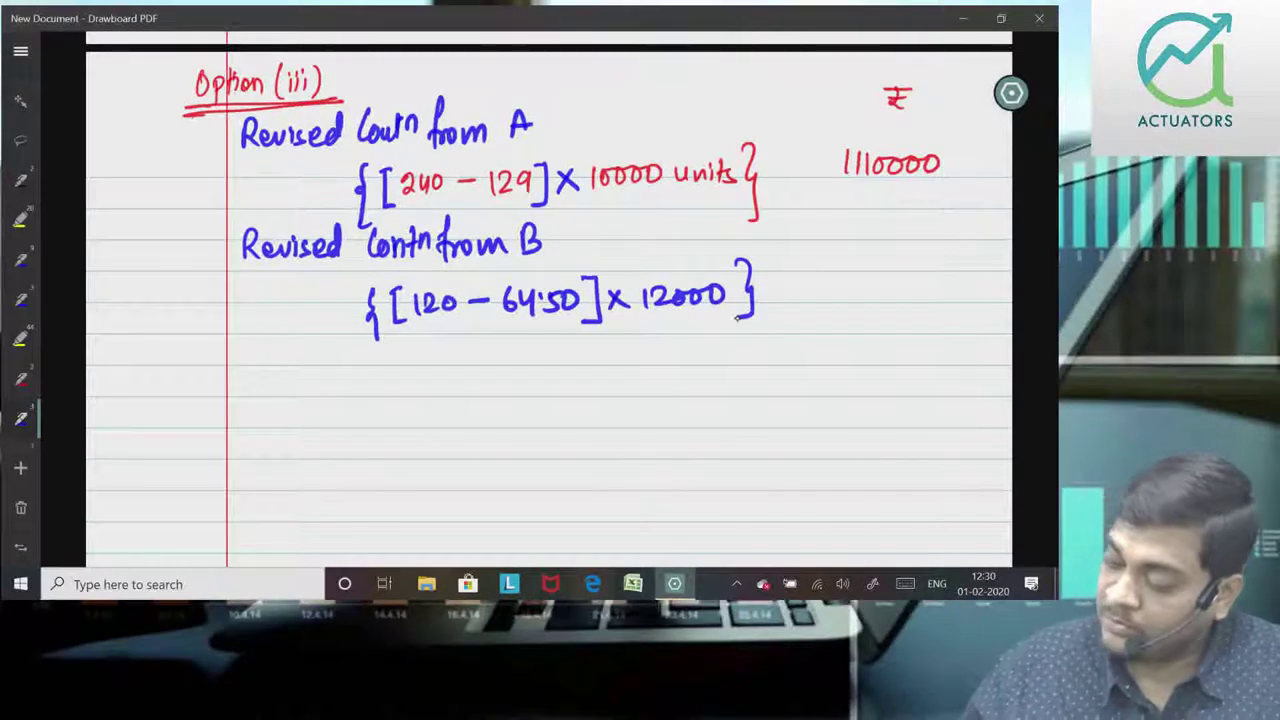
# Step: Enter B's contribution 666000 in the column, underline it and write the total 1776000
pyautogui.moveTo(849, 258)
pyautogui.mouseDown()
pyautogui.moveTo(842, 276)
pyautogui.moveTo(877, 276)
pyautogui.mouseUp()
pyautogui.moveTo(898, 260); pyautogui.dragTo(913, 263)
pyautogui.moveTo(933, 260); pyautogui.dragTo(931, 263)
pyautogui.moveTo(798, 333); pyautogui.dragTo(1008, 332)
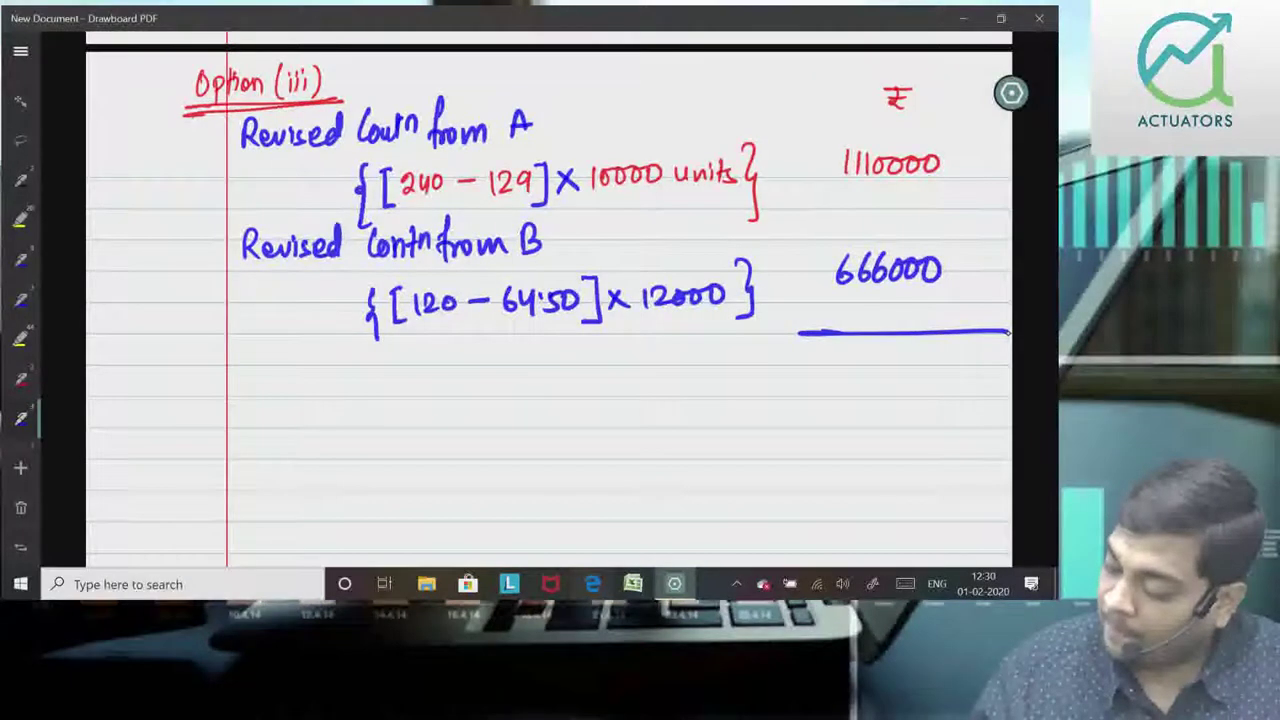
pyautogui.moveTo(825, 351)
pyautogui.mouseDown()
pyautogui.moveTo(826, 373)
pyautogui.moveTo(843, 373)
pyautogui.mouseUp()
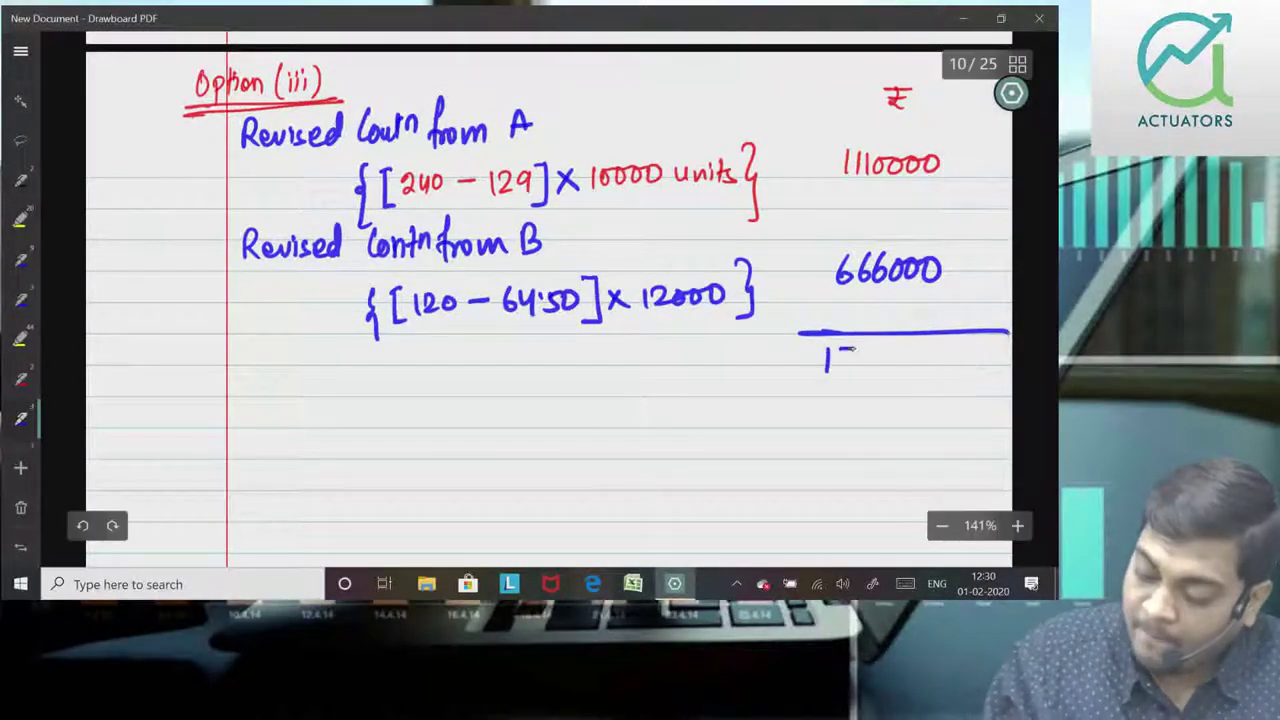
pyautogui.moveTo(930, 350); pyautogui.dragTo(954, 352)
# Step: Deduct (−) Fixed Cost (1275000), bracketed and underlined, and write the result 501000
pyautogui.moveTo(379, 413); pyautogui.dragTo(388, 413)
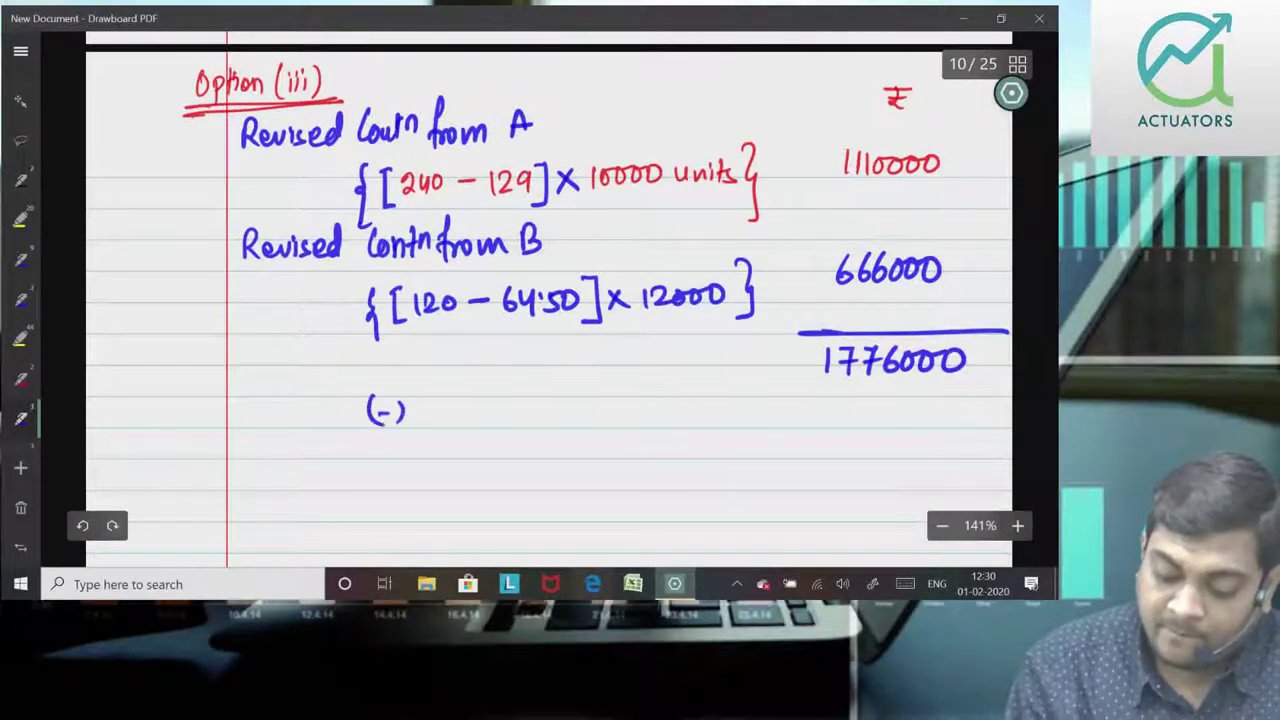
pyautogui.moveTo(478, 414); pyautogui.dragTo(476, 424)
pyautogui.moveTo(496, 400)
pyautogui.mouseDown()
pyautogui.moveTo(492, 426)
pyautogui.moveTo(576, 430)
pyautogui.mouseUp()
pyautogui.moveTo(566, 410); pyautogui.dragTo(586, 408)
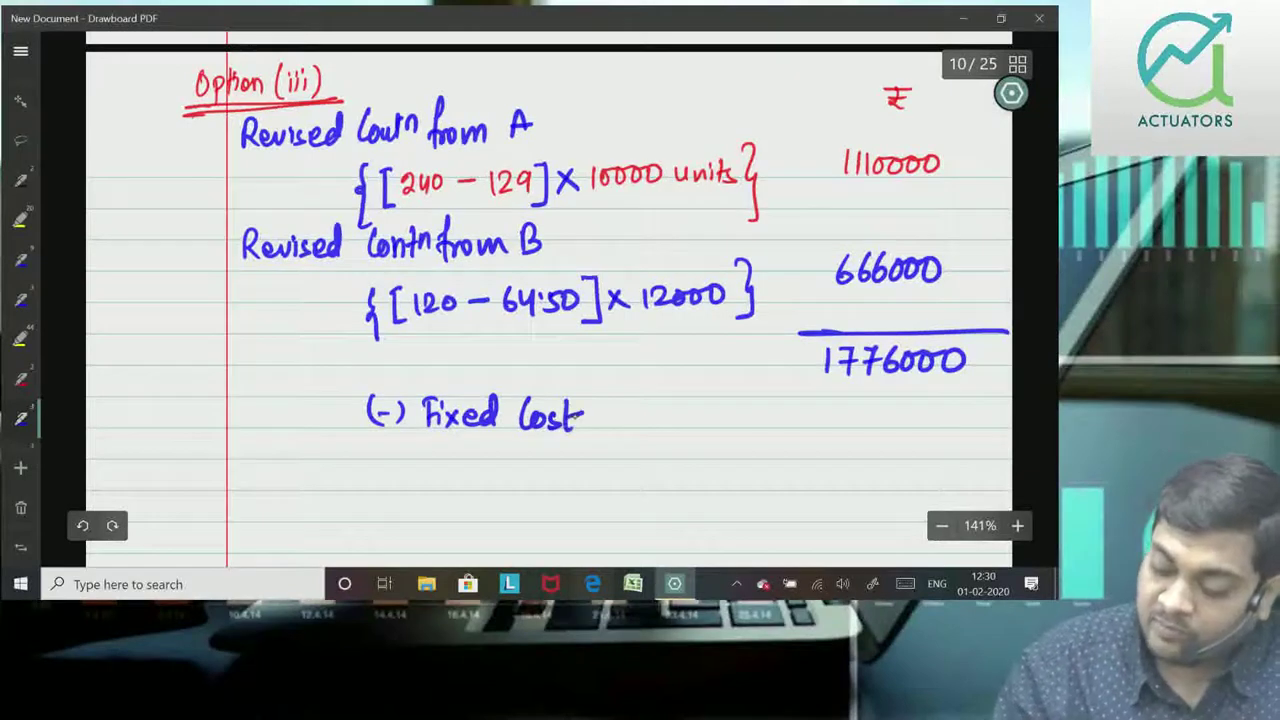
pyautogui.moveTo(896, 407); pyautogui.dragTo(910, 405)
pyautogui.moveTo(918, 408); pyautogui.dragTo(962, 436)
pyautogui.moveTo(812, 398)
pyautogui.mouseDown()
pyautogui.moveTo(808, 448)
pyautogui.moveTo(1010, 458)
pyautogui.mouseUp()
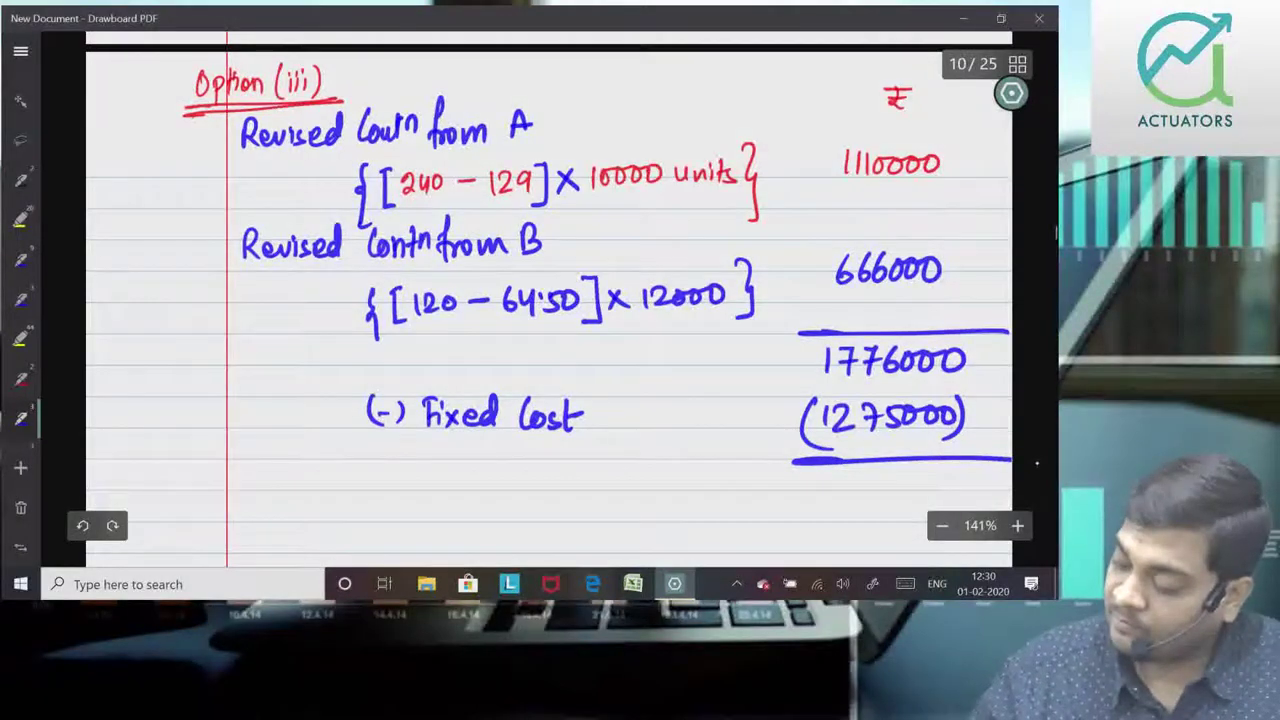
pyautogui.moveTo(826, 476)
pyautogui.mouseDown()
pyautogui.moveTo(842, 476)
pyautogui.moveTo(820, 495)
pyautogui.mouseUp()
pyautogui.moveTo(862, 476); pyautogui.dragTo(860, 478)
pyautogui.moveTo(950, 478); pyautogui.dragTo(946, 479)
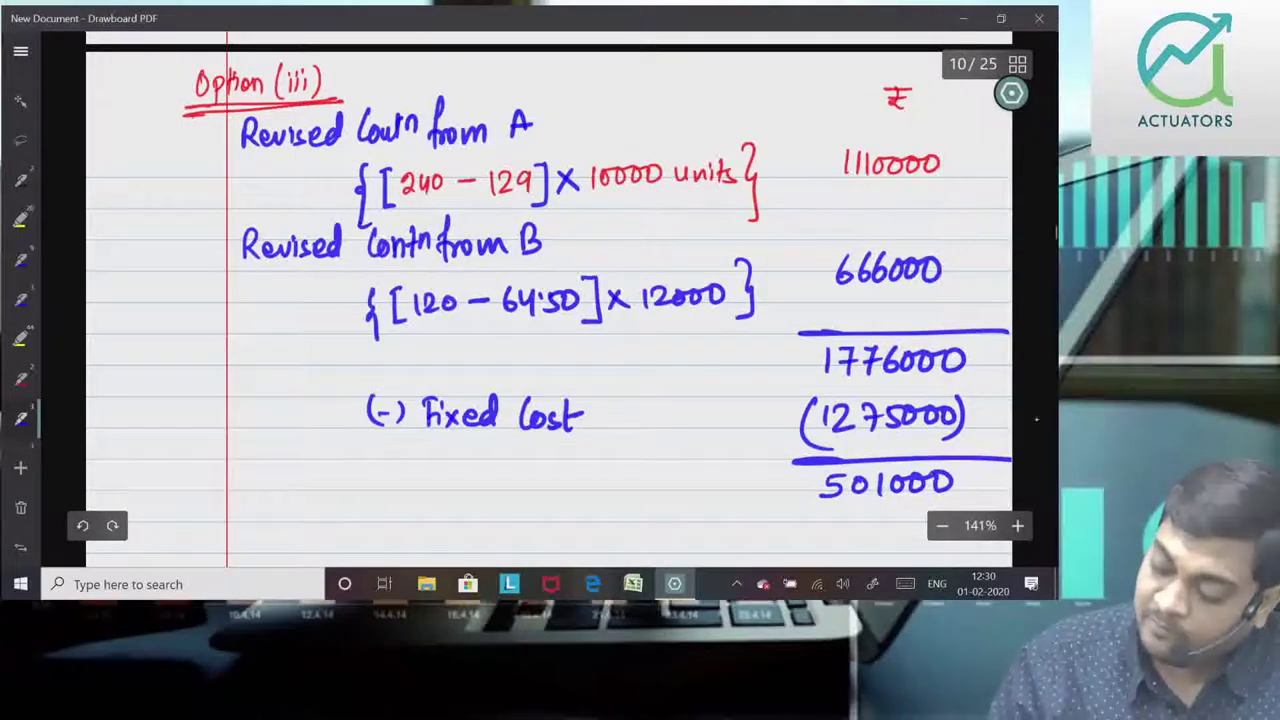
# Step: Write '(−) Existing Profit' with (180000) bracketed and underlined below 501000
pyautogui.scroll(-4, 550, 350)
pyautogui.moveTo(456, 324); pyautogui.dragTo(458, 350)
pyautogui.moveTo(428, 322); pyautogui.dragTo(434, 357)
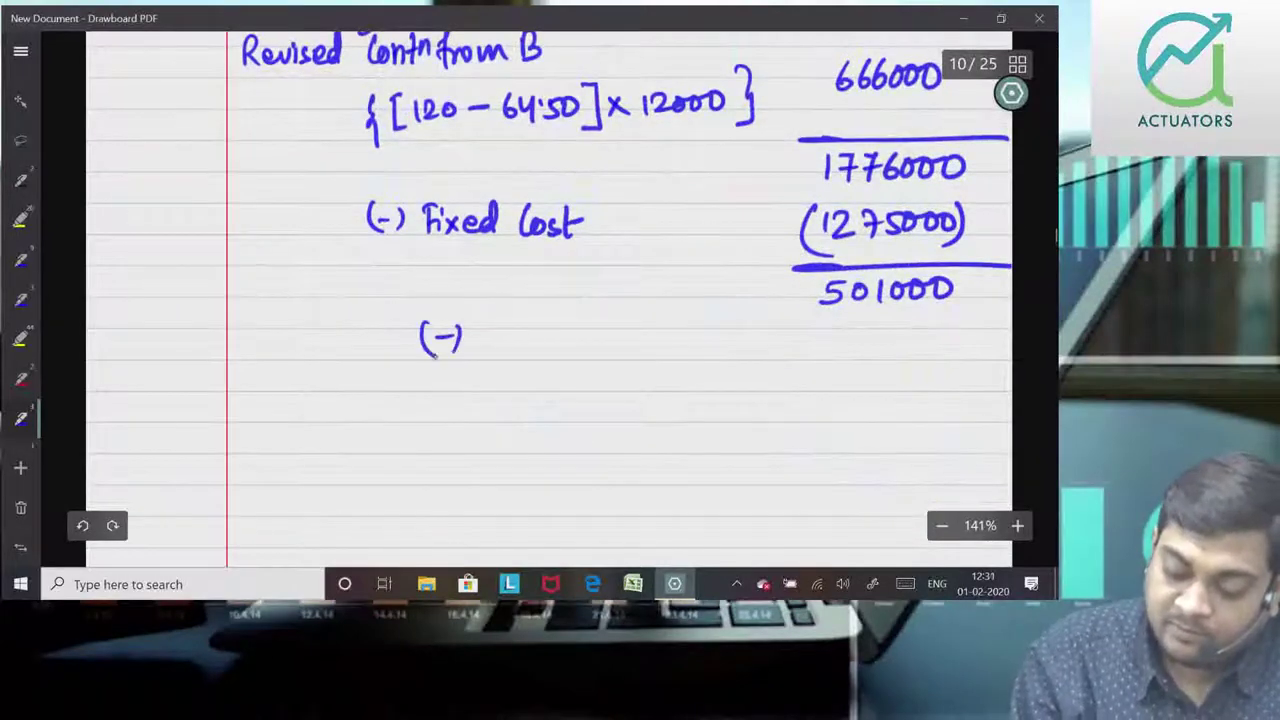
pyautogui.moveTo(542, 328); pyautogui.dragTo(534, 352)
pyautogui.moveTo(549, 320)
pyautogui.mouseDown()
pyautogui.moveTo(550, 353)
pyautogui.moveTo(582, 380)
pyautogui.mouseUp()
pyautogui.moveTo(616, 320)
pyautogui.mouseDown()
pyautogui.moveTo(616, 352)
pyautogui.moveTo(650, 350)
pyautogui.mouseUp()
pyautogui.moveTo(660, 300); pyautogui.dragTo(655, 362)
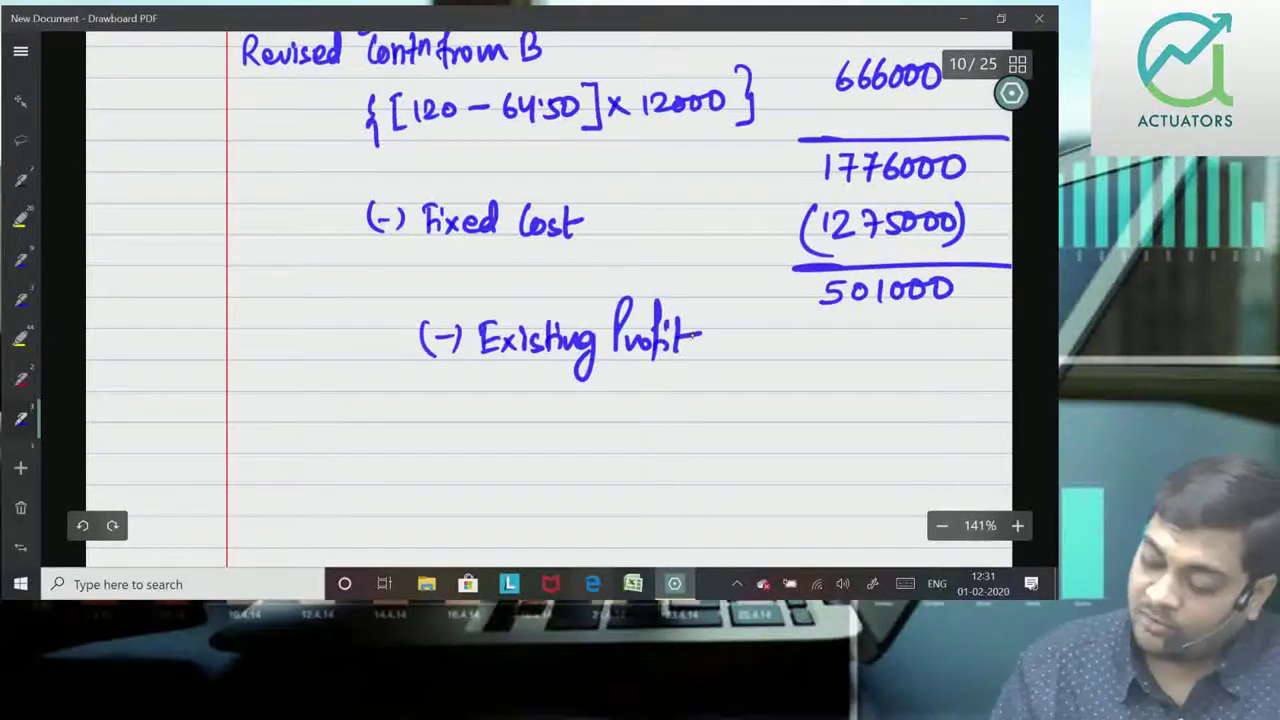
pyautogui.moveTo(893, 334); pyautogui.dragTo(897, 336)
pyautogui.moveTo(914, 334); pyautogui.dragTo(928, 340)
pyautogui.moveTo(834, 318)
pyautogui.mouseDown()
pyautogui.moveTo(814, 378)
pyautogui.moveTo(986, 392)
pyautogui.mouseUp()
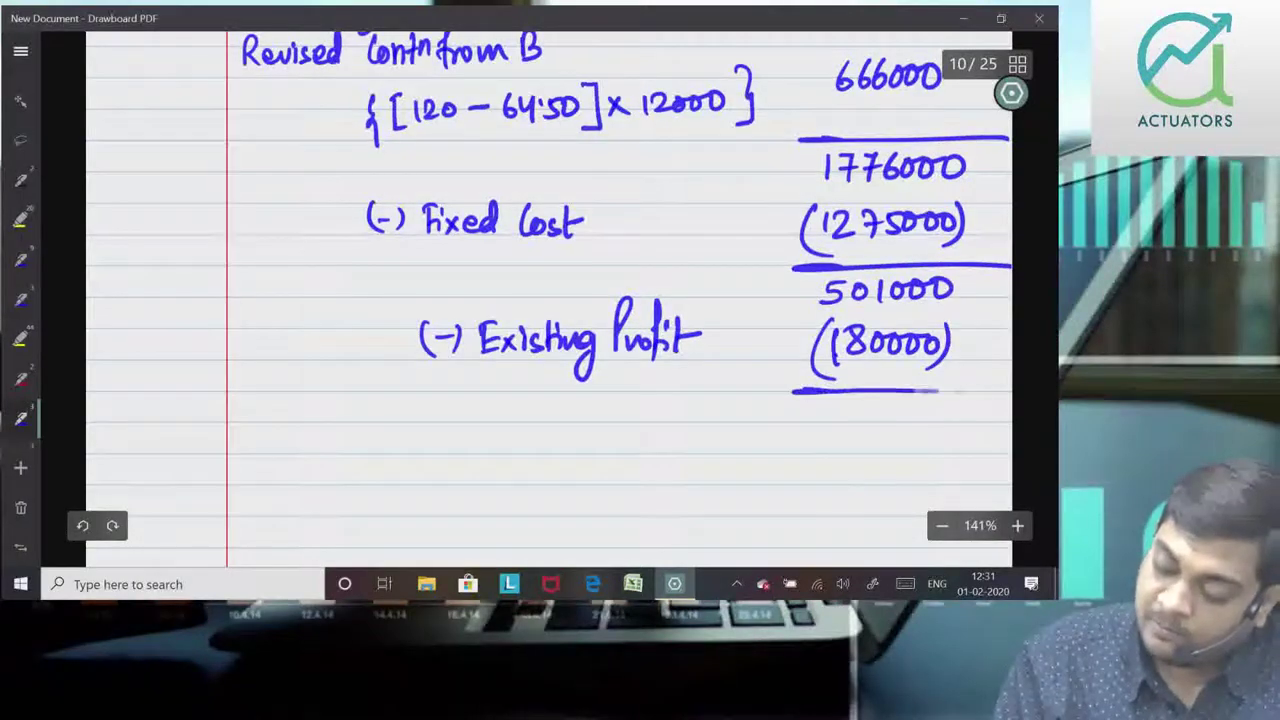
# Step: Rule the final total line and write the Net Benefit label, undoing a stray digit
pyautogui.moveTo(778, 452); pyautogui.dragTo(1004, 455)
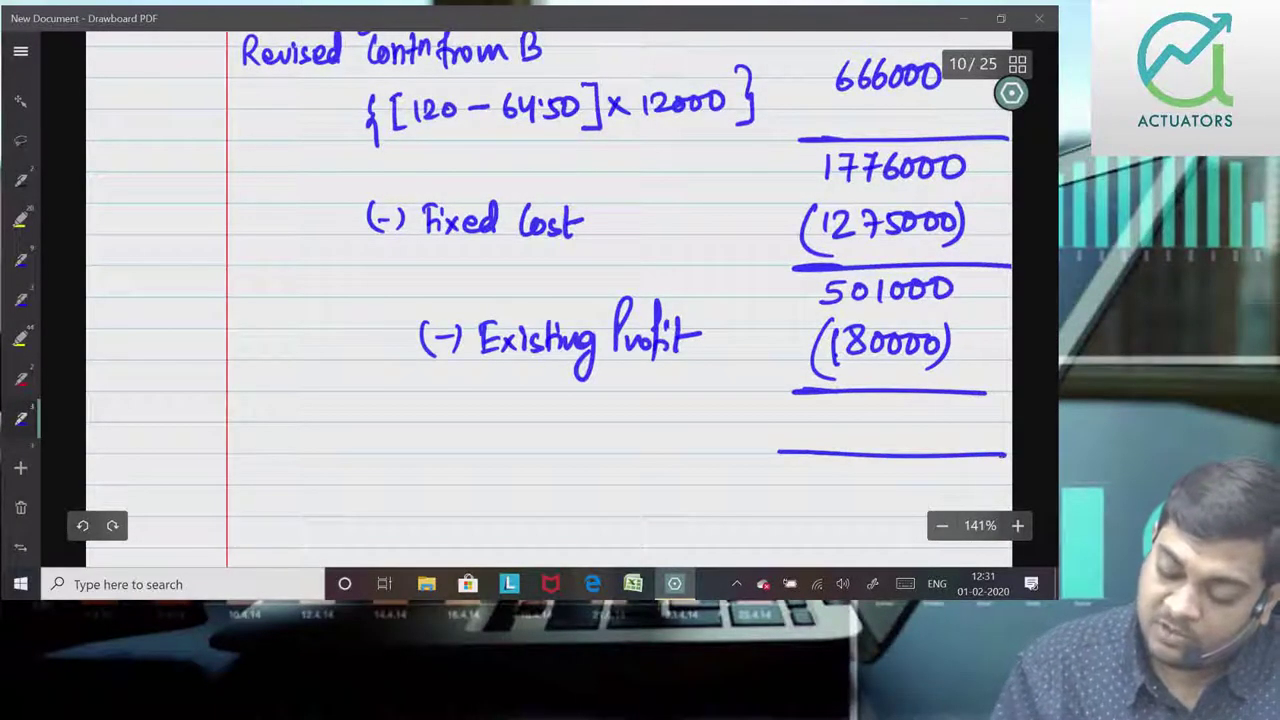
pyautogui.moveTo(606, 436)
pyautogui.mouseDown()
pyautogui.moveTo(625, 410)
pyautogui.moveTo(646, 434)
pyautogui.mouseUp()
pyautogui.moveTo(652, 410); pyautogui.dragTo(660, 436)
pyautogui.moveTo(642, 420)
pyautogui.mouseDown()
pyautogui.moveTo(684, 400)
pyautogui.moveTo(730, 420)
pyautogui.mouseUp()
pyautogui.click(292, 527)
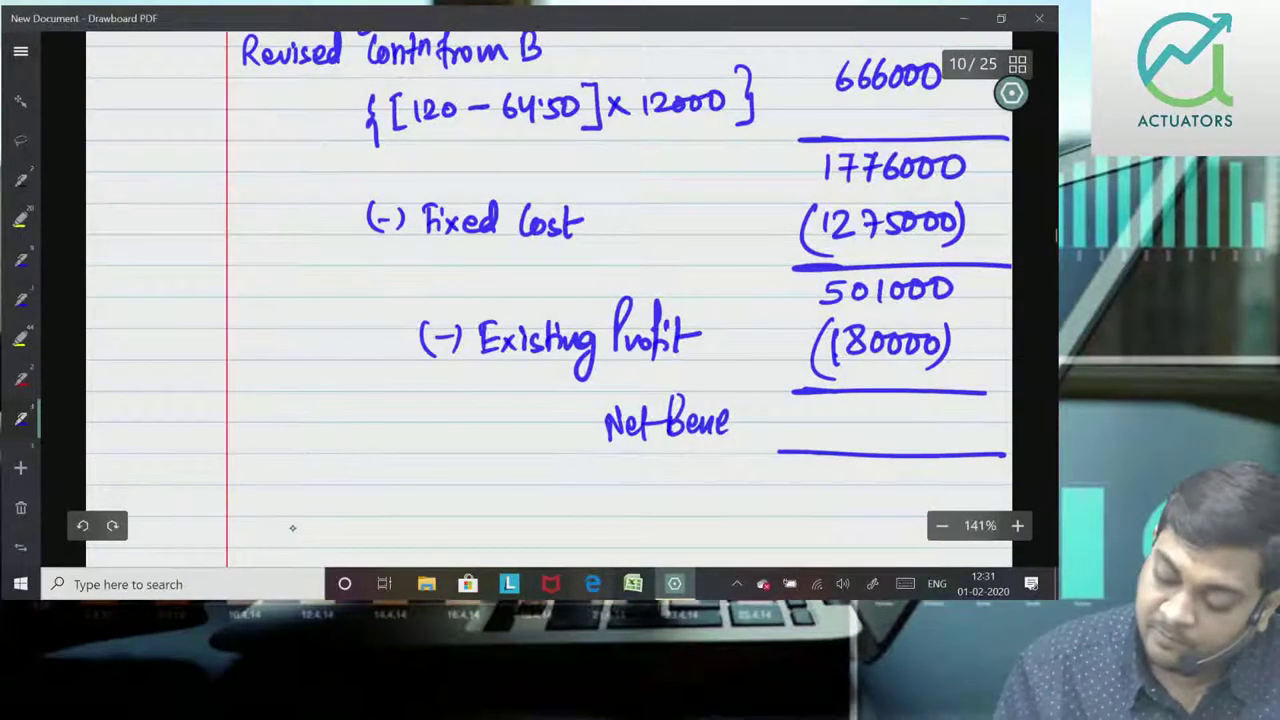
pyautogui.moveTo(746, 392); pyautogui.dragTo(740, 438)
pyautogui.moveTo(754, 418); pyautogui.dragTo(768, 436)
pyautogui.moveTo(756, 412); pyautogui.dragTo(782, 410)
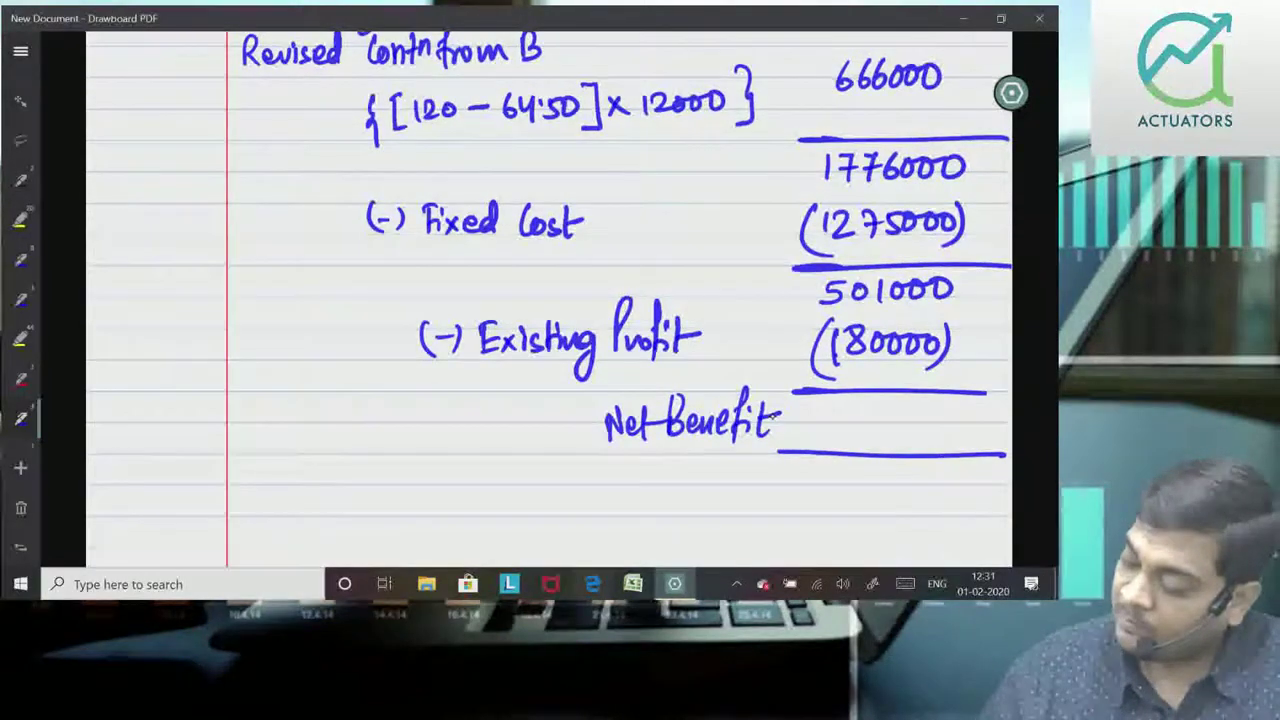
pyautogui.moveTo(822, 413); pyautogui.dragTo(820, 433)
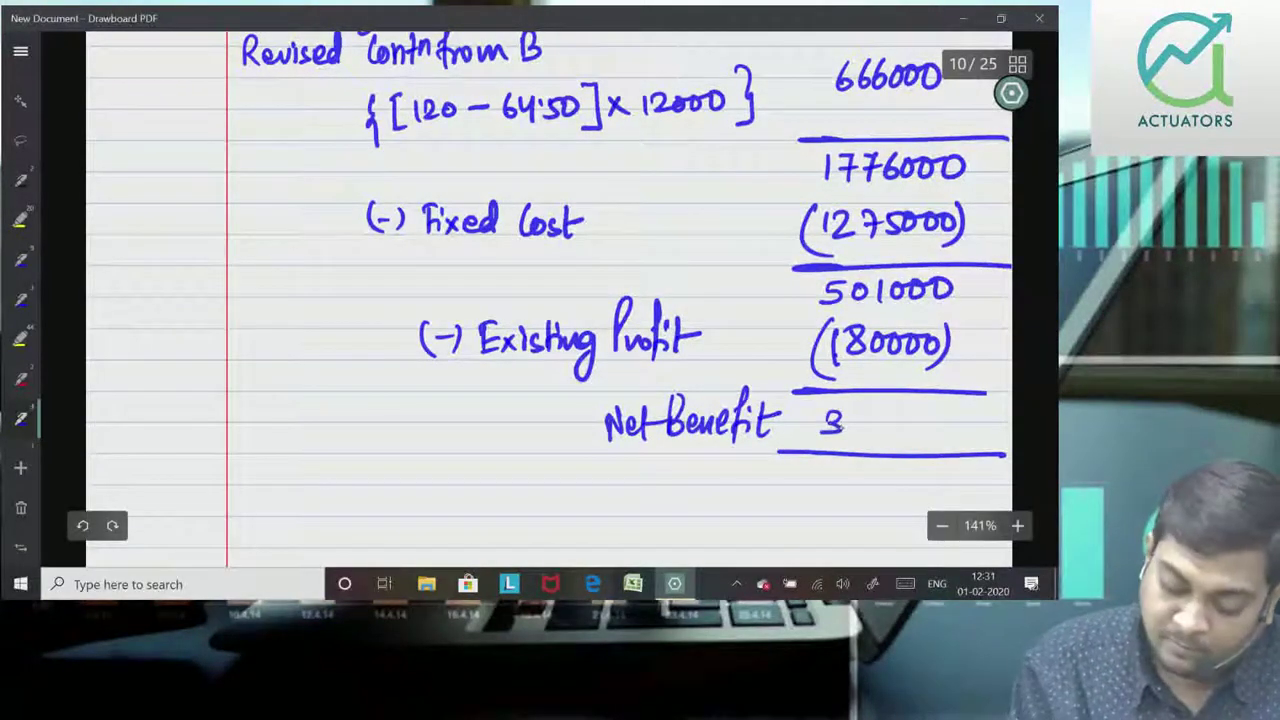
pyautogui.click(83, 525)
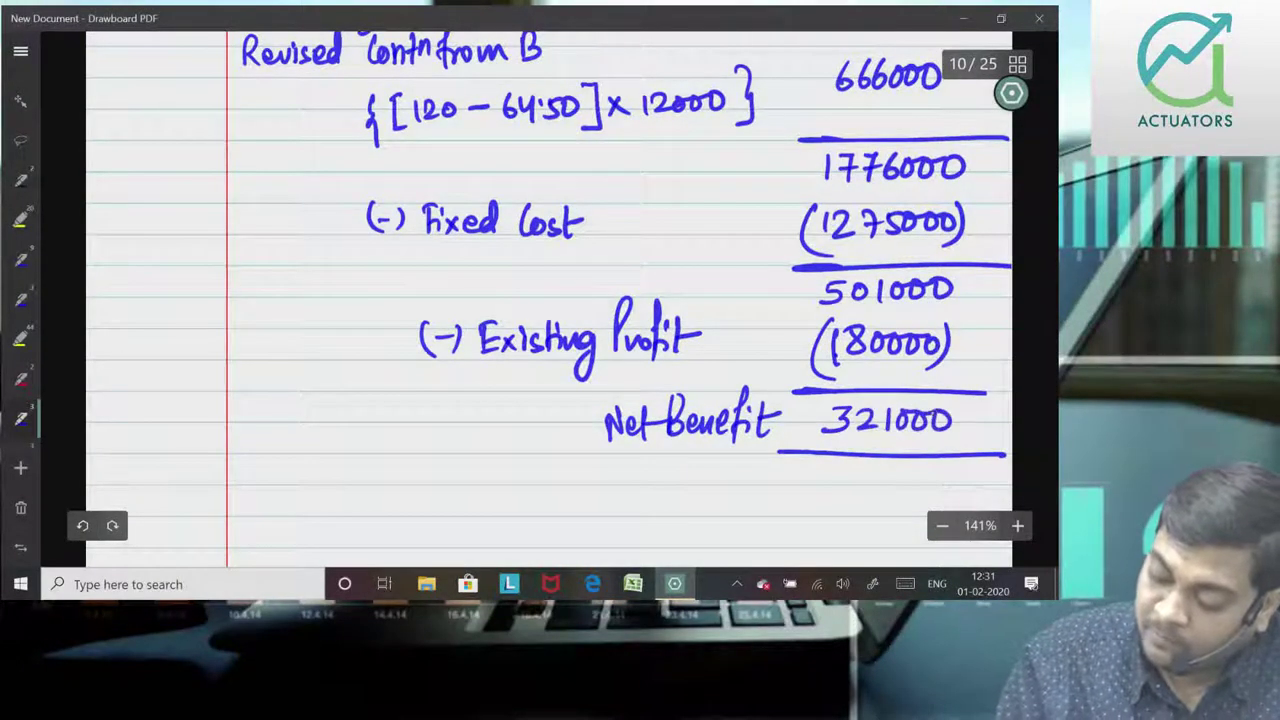
# Step: Highlight the Net Benefit 321000 row in yellow
pyautogui.click(20, 338)
pyautogui.moveTo(606, 430); pyautogui.dragTo(746, 428)
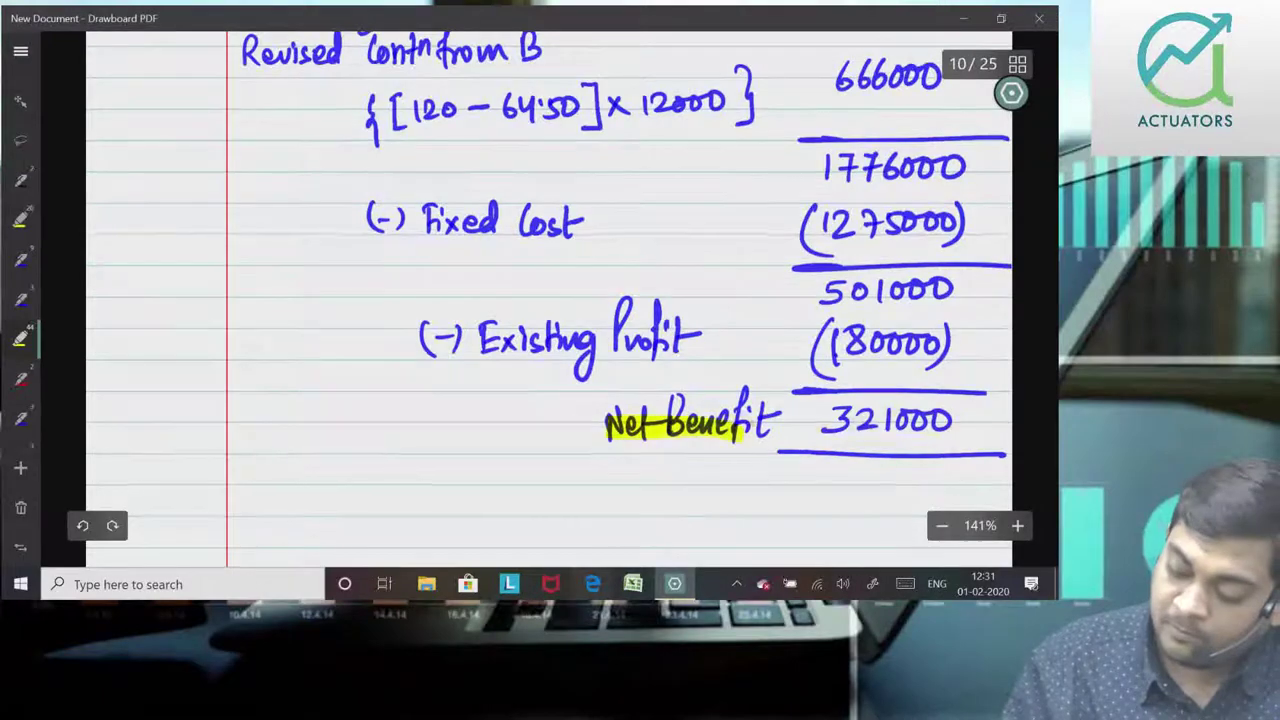
pyautogui.moveTo(580, 405); pyautogui.dragTo(964, 405)
pyautogui.moveTo(850, 430); pyautogui.dragTo(964, 432)
pyautogui.moveTo(600, 440); pyautogui.dragTo(976, 446)
pyautogui.moveTo(668, 458); pyautogui.dragTo(1000, 420)
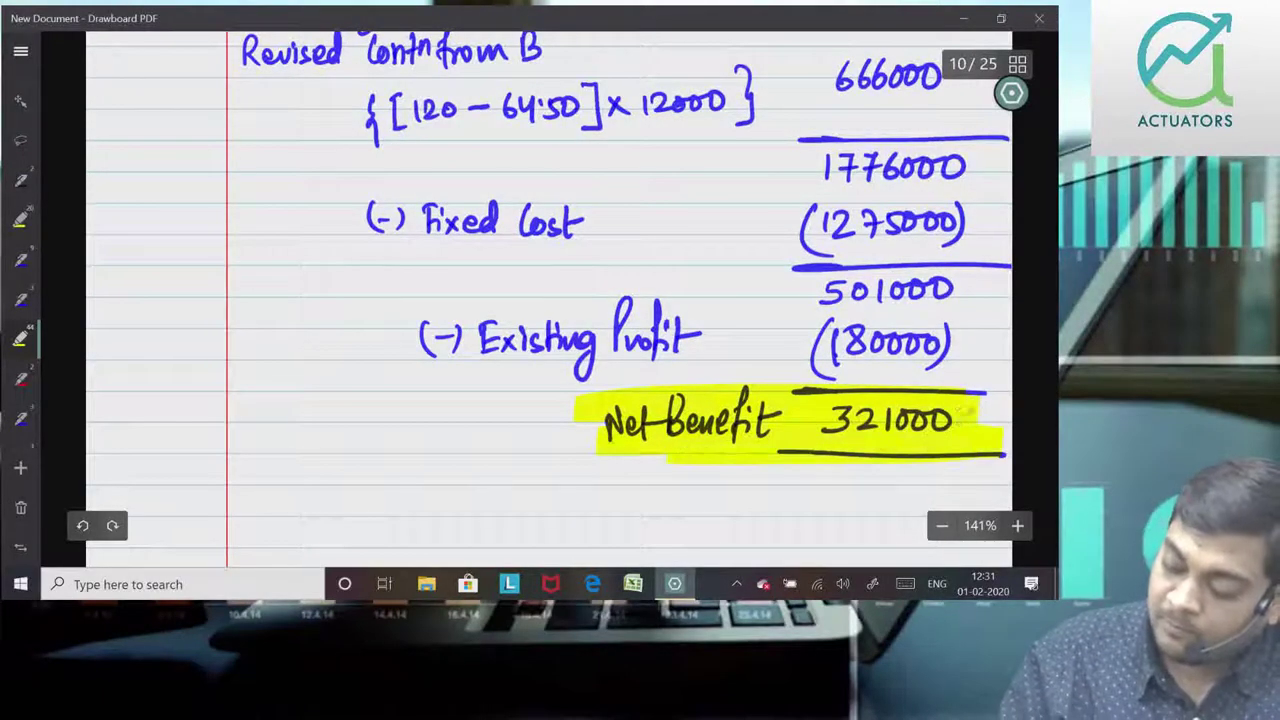
pyautogui.click(957, 410)
pyautogui.scroll(3, 550, 300)
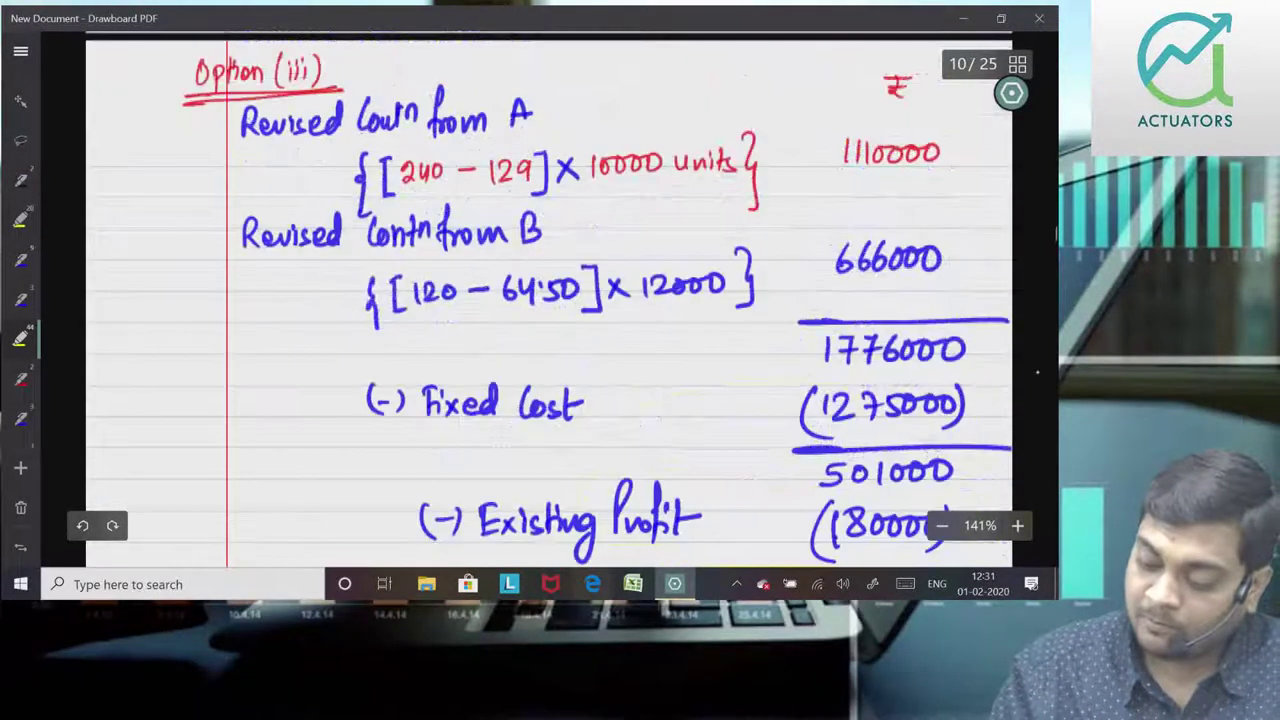
pyautogui.scroll(-3, 963, 292)
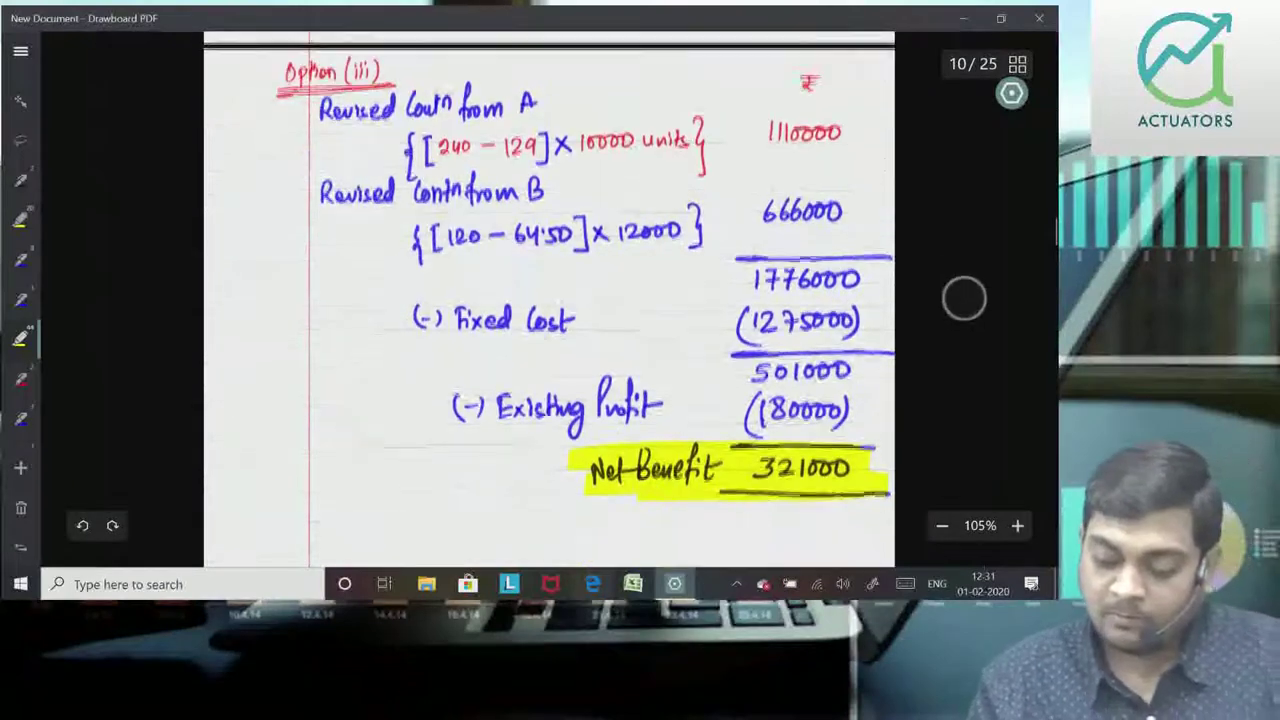
pyautogui.scroll(2, 980, 310)
pyautogui.scroll(1, 999, 330)
pyautogui.scroll(2, 999, 330)
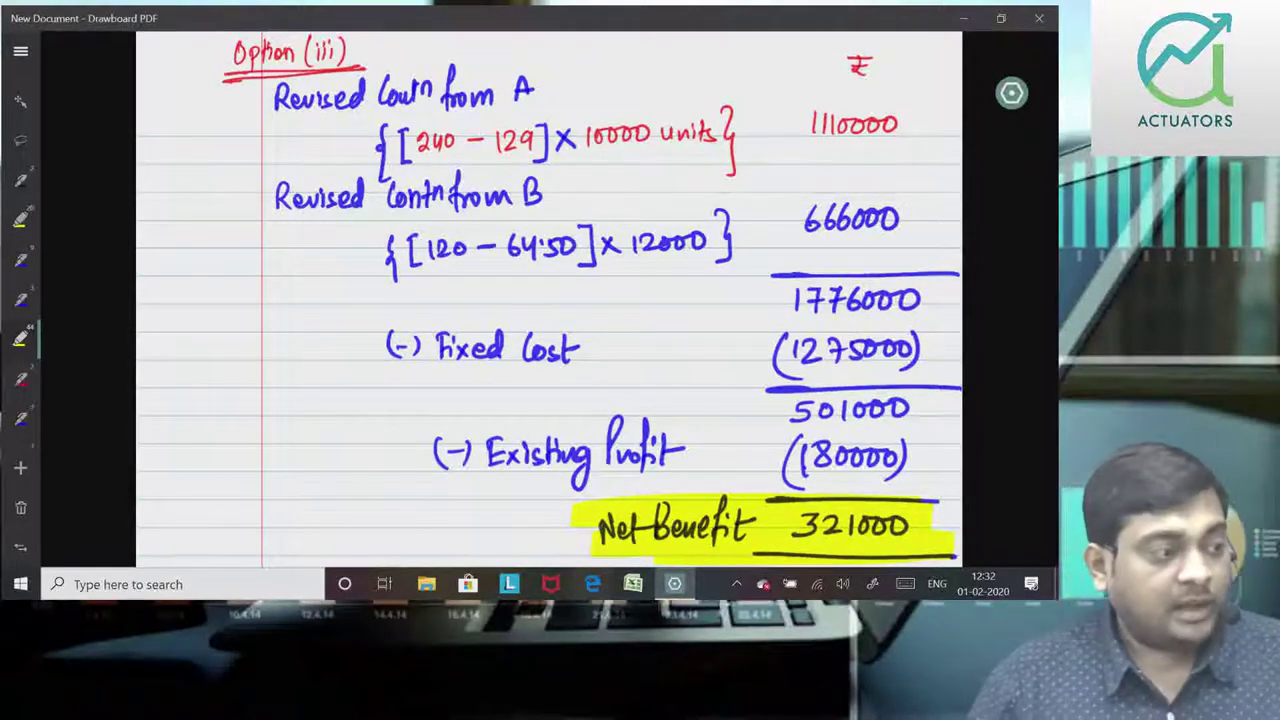
pyautogui.scroll(-10, 548, 300)
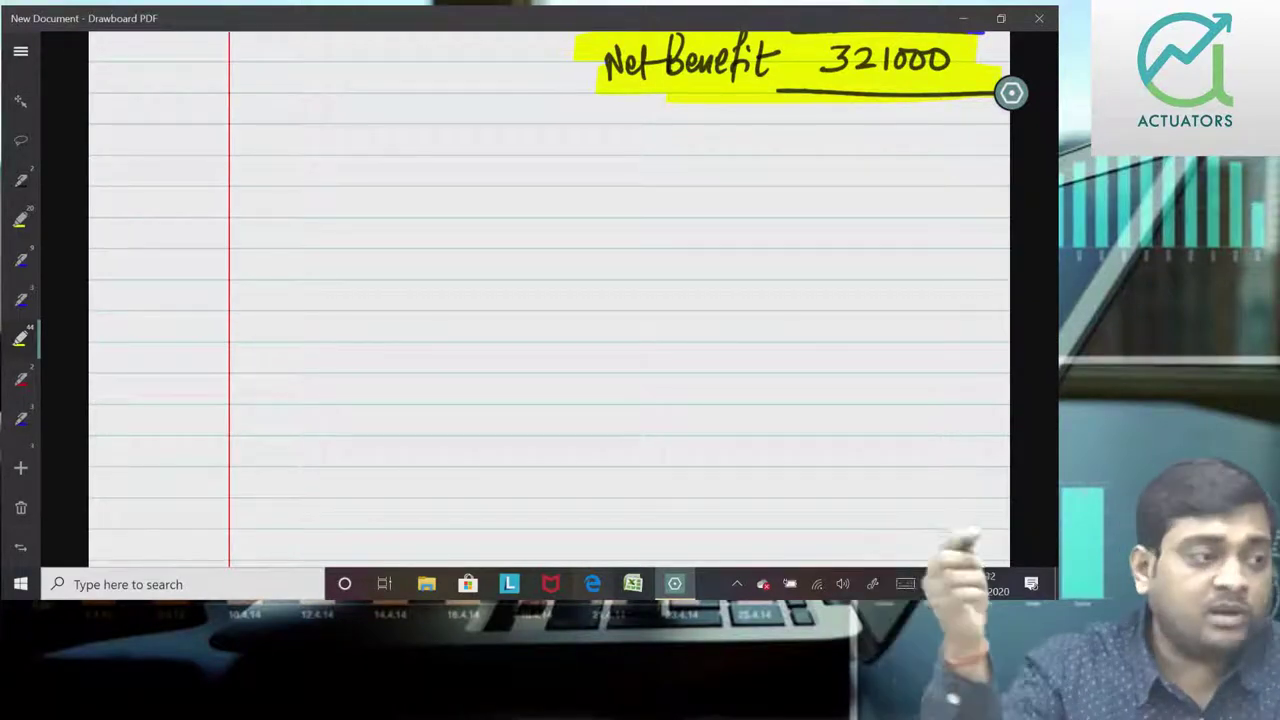
# Step: Mark the margin in yellow, then write and underline 'Answer To Question No.14' in blue
pyautogui.moveTo(239, 132)
pyautogui.mouseDown()
pyautogui.moveTo(235, 168)
pyautogui.moveTo(248, 172)
pyautogui.moveTo(233, 172)
pyautogui.moveTo(338, 142)
pyautogui.moveTo(354, 170)
pyautogui.moveTo(398, 140)
pyautogui.mouseUp()
pyautogui.click(20, 418)
pyautogui.moveTo(382, 142)
pyautogui.mouseDown()
pyautogui.moveTo(384, 168)
pyautogui.moveTo(404, 164)
pyautogui.mouseUp()
pyautogui.moveTo(428, 156)
pyautogui.mouseDown()
pyautogui.moveTo(440, 134)
pyautogui.moveTo(450, 176)
pyautogui.moveTo(478, 144)
pyautogui.moveTo(504, 150)
pyautogui.moveTo(500, 162)
pyautogui.mouseUp()
pyautogui.moveTo(512, 146)
pyautogui.mouseDown()
pyautogui.moveTo(530, 142)
pyautogui.moveTo(518, 166)
pyautogui.mouseUp()
pyautogui.moveTo(532, 150)
pyautogui.mouseDown()
pyautogui.moveTo(532, 164)
pyautogui.moveTo(542, 148)
pyautogui.moveTo(572, 162)
pyautogui.moveTo(622, 136)
pyautogui.moveTo(660, 156)
pyautogui.mouseUp()
pyautogui.click(644, 154)
pyautogui.moveTo(670, 132); pyautogui.dragTo(678, 164)
pyautogui.click(82, 525)
pyautogui.click(82, 525)
pyautogui.click(82, 525)
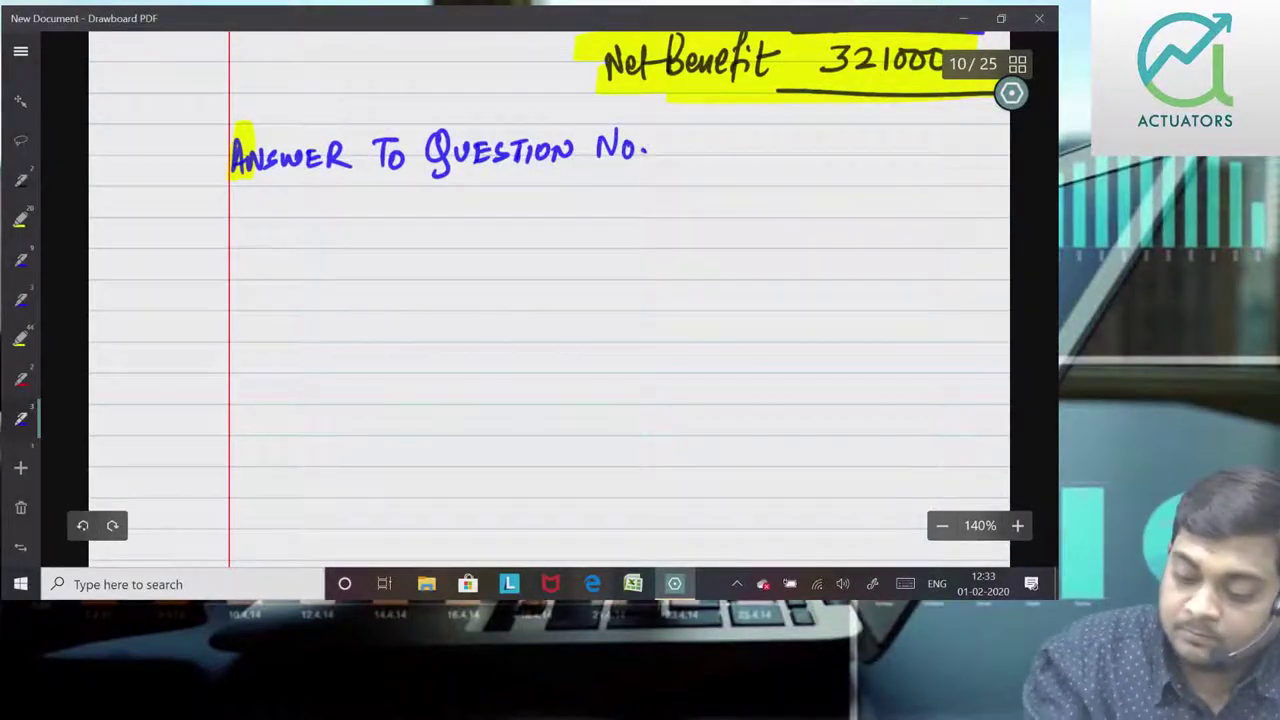
pyautogui.moveTo(660, 128)
pyautogui.mouseDown()
pyautogui.moveTo(660, 158)
pyautogui.moveTo(692, 148)
pyautogui.mouseUp()
pyautogui.moveTo(686, 128); pyautogui.dragTo(686, 162)
pyautogui.moveTo(216, 186)
pyautogui.mouseDown()
pyautogui.moveTo(736, 166)
pyautogui.moveTo(206, 192)
pyautogui.moveTo(738, 180)
pyautogui.mouseUp()
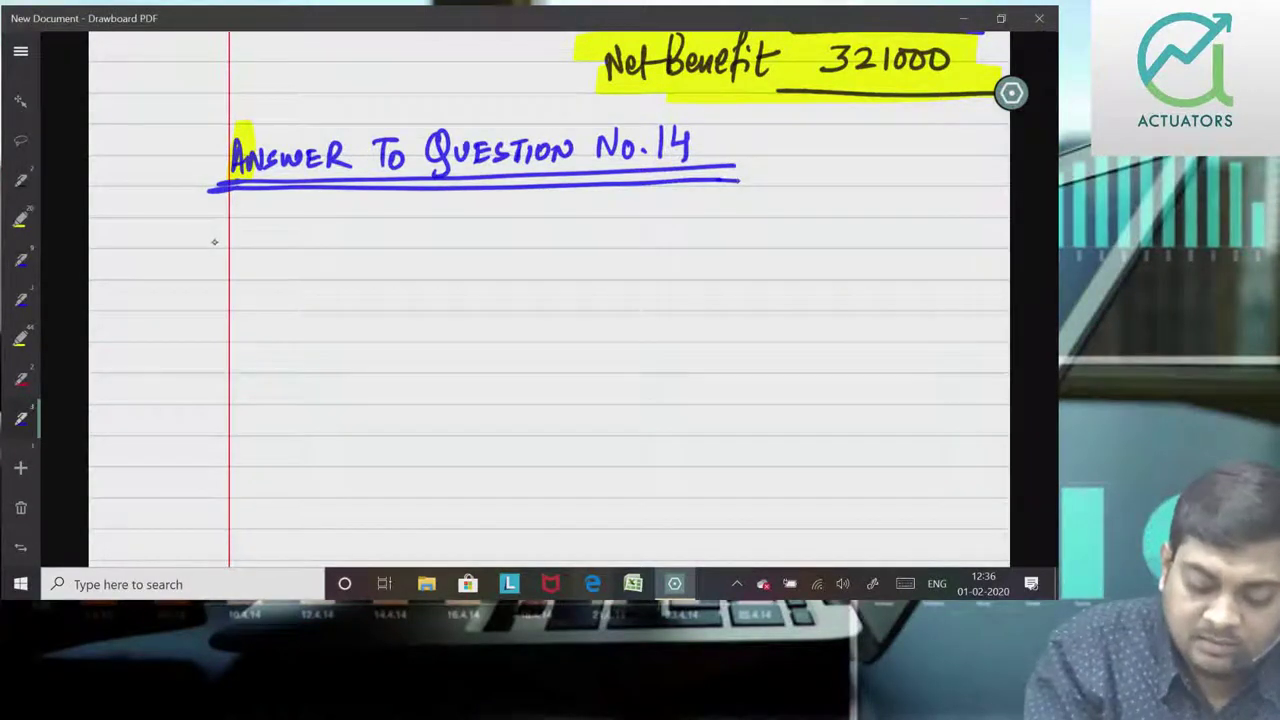
# Step: Write the part label (1)(a) and the heading 'Production Budget'
pyautogui.moveTo(215, 234); pyautogui.dragTo(234, 270)
pyautogui.moveTo(252, 240); pyautogui.dragTo(256, 268)
pyautogui.moveTo(356, 230)
pyautogui.mouseDown()
pyautogui.moveTo(358, 268)
pyautogui.moveTo(370, 252)
pyautogui.mouseUp()
pyautogui.moveTo(362, 258); pyautogui.dragTo(417, 266)
pyautogui.moveTo(429, 250); pyautogui.dragTo(428, 264)
pyautogui.moveTo(436, 236); pyautogui.dragTo(435, 268)
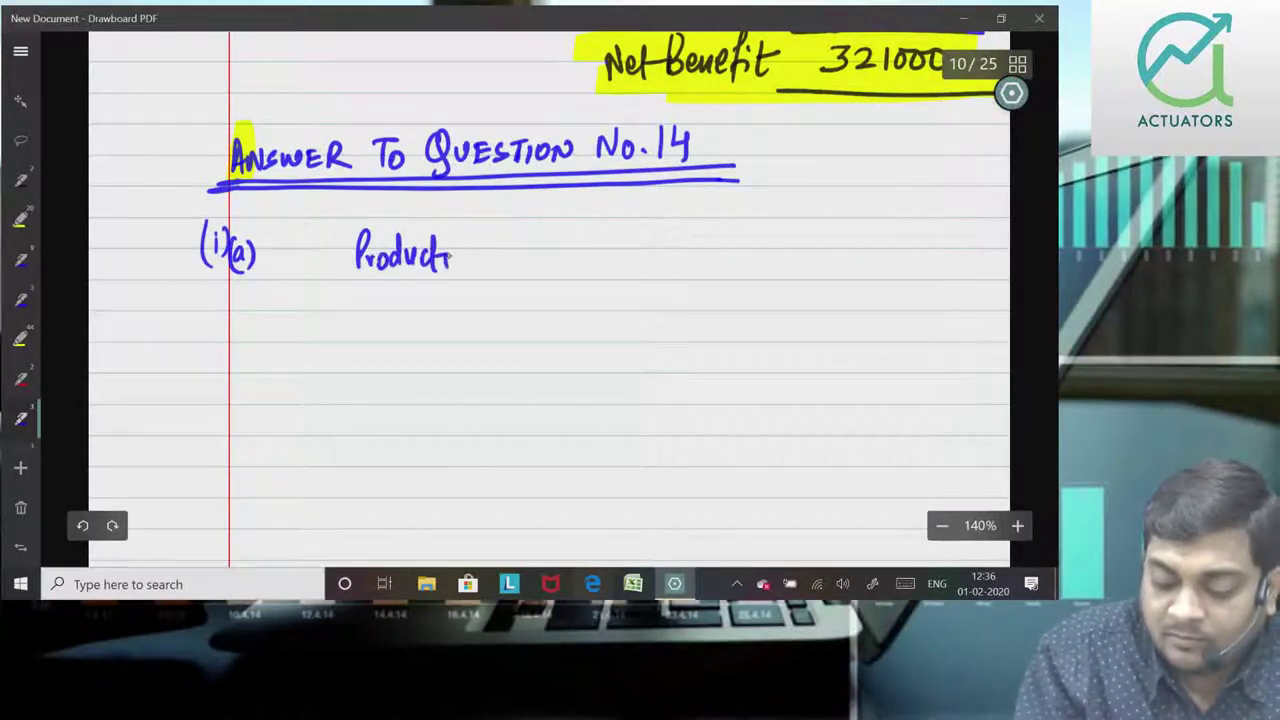
pyautogui.moveTo(465, 256)
pyautogui.mouseDown()
pyautogui.moveTo(546, 266)
pyautogui.moveTo(570, 234)
pyautogui.mouseUp()
pyautogui.moveTo(582, 250); pyautogui.dragTo(578, 286)
pyautogui.moveTo(588, 256); pyautogui.dragTo(608, 266)
pyautogui.moveTo(602, 252); pyautogui.dragTo(618, 250)
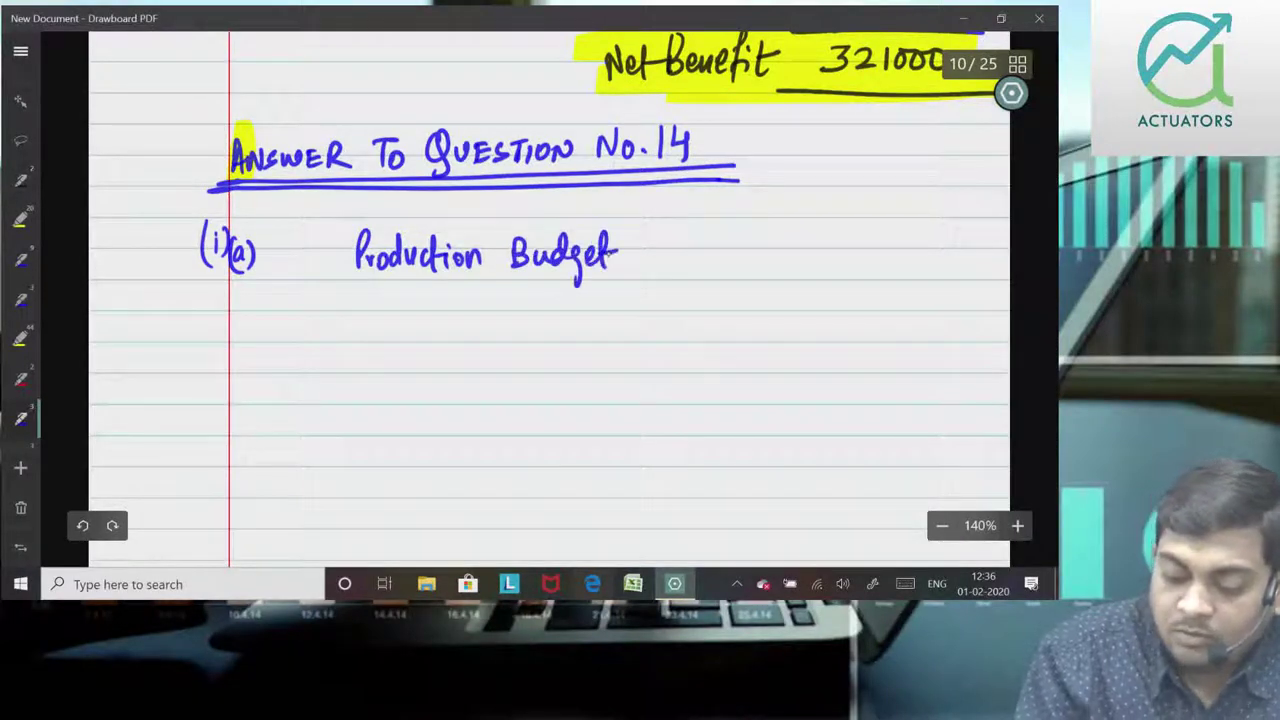
# Step: Draw the table grid with a Particulars column and column headers M and N
pyautogui.moveTo(325, 286); pyautogui.dragTo(989, 281)
pyautogui.moveTo(706, 325); pyautogui.dragTo(731, 325)
pyautogui.moveTo(847, 308)
pyautogui.mouseDown()
pyautogui.moveTo(848, 323)
pyautogui.moveTo(869, 306)
pyautogui.mouseUp()
pyautogui.moveTo(276, 343); pyautogui.dragTo(1010, 346)
pyautogui.moveTo(786, 288); pyautogui.dragTo(788, 566)
pyautogui.moveTo(985, 282); pyautogui.dragTo(992, 565)
pyautogui.moveTo(571, 288); pyautogui.dragTo(576, 566)
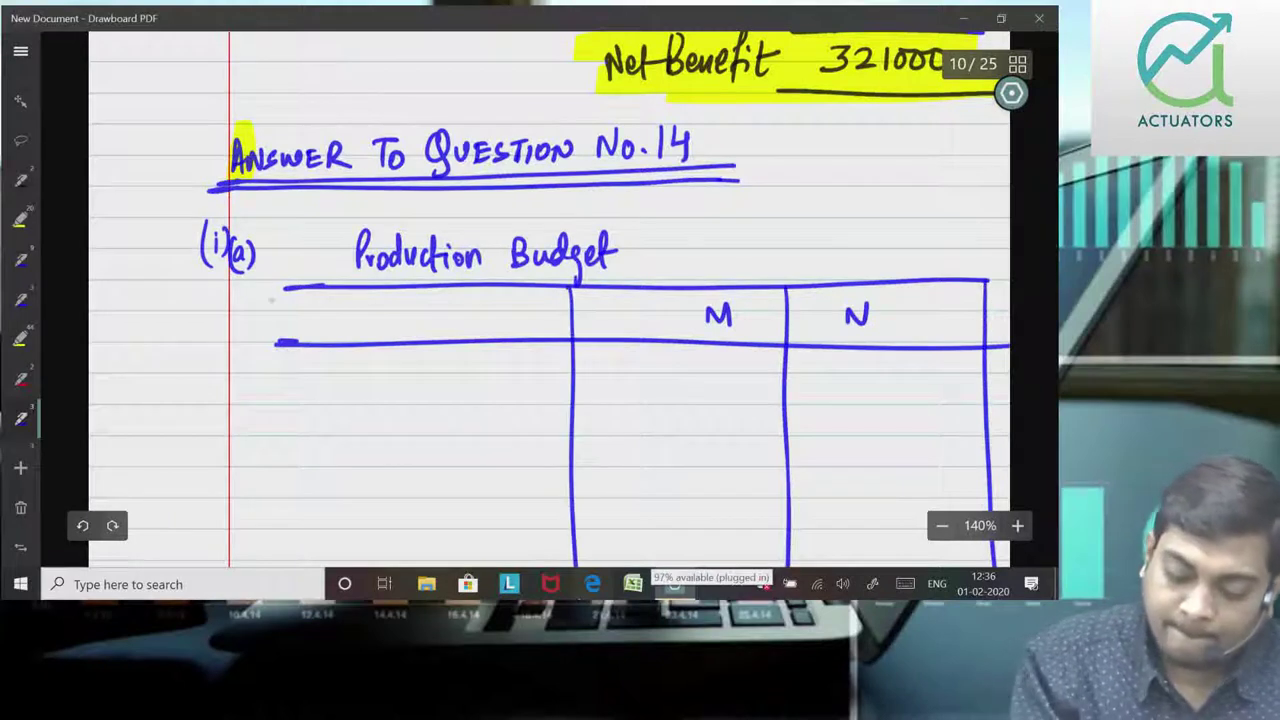
pyautogui.moveTo(271, 280); pyautogui.dragTo(274, 566)
pyautogui.moveTo(337, 336)
pyautogui.mouseDown()
pyautogui.moveTo(346, 316)
pyautogui.moveTo(432, 326)
pyautogui.mouseUp()
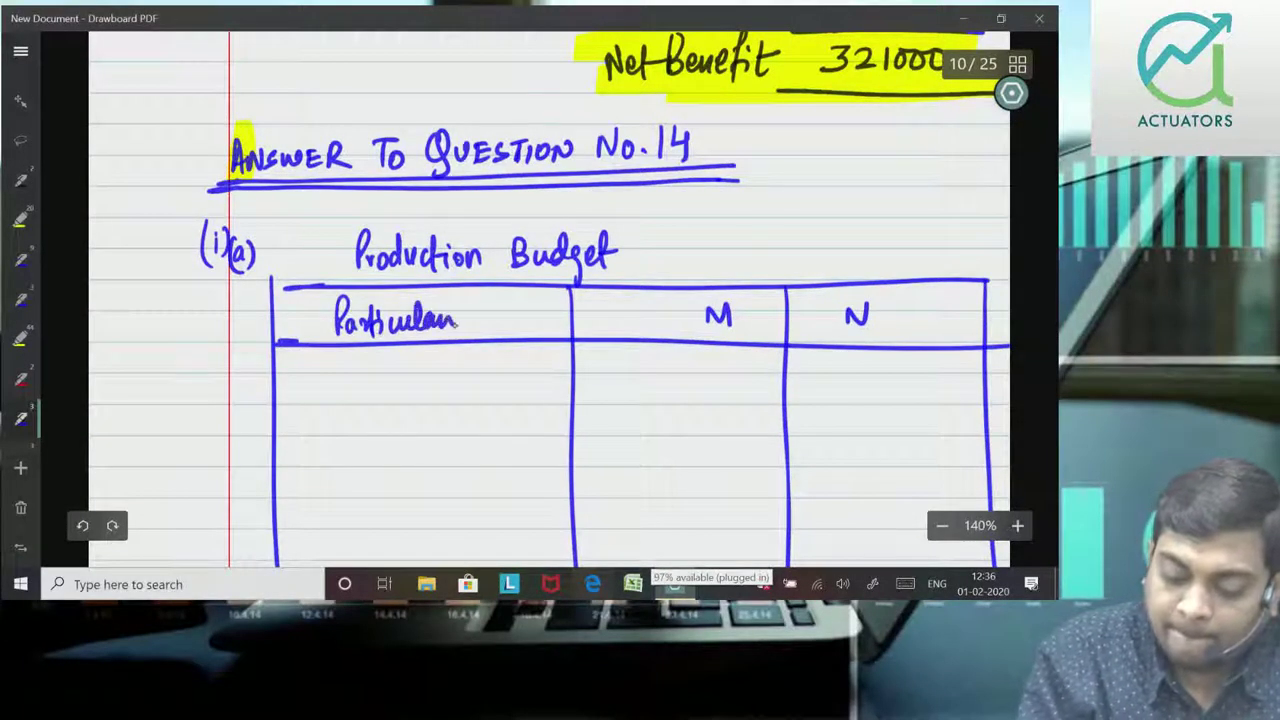
# Step: Fill the Sales units row with 28000 for M and 13000 for N
pyautogui.moveTo(337, 362)
pyautogui.mouseDown()
pyautogui.moveTo(327, 388)
pyautogui.moveTo(354, 388)
pyautogui.mouseUp()
pyautogui.moveTo(362, 360)
pyautogui.mouseDown()
pyautogui.moveTo(363, 388)
pyautogui.moveTo(464, 390)
pyautogui.mouseUp()
pyautogui.moveTo(627, 366)
pyautogui.mouseDown()
pyautogui.moveTo(643, 392)
pyautogui.moveTo(695, 368)
pyautogui.mouseUp()
pyautogui.moveTo(718, 366); pyautogui.dragTo(716, 368)
pyautogui.moveTo(847, 368)
pyautogui.mouseDown()
pyautogui.moveTo(849, 389)
pyautogui.moveTo(893, 370)
pyautogui.mouseUp()
pyautogui.moveTo(922, 368); pyautogui.dragTo(920, 370)
# Step: Add the '(+) increase in stock' row with 320 and 160, then rule a total line
pyautogui.moveTo(326, 420); pyautogui.dragTo(325, 446)
pyautogui.moveTo(318, 432); pyautogui.dragTo(346, 446)
pyautogui.moveTo(307, 420); pyautogui.dragTo(320, 452)
pyautogui.moveTo(408, 426)
pyautogui.mouseDown()
pyautogui.moveTo(422, 440)
pyautogui.moveTo(480, 442)
pyautogui.mouseUp()
pyautogui.moveTo(494, 428); pyautogui.dragTo(536, 444)
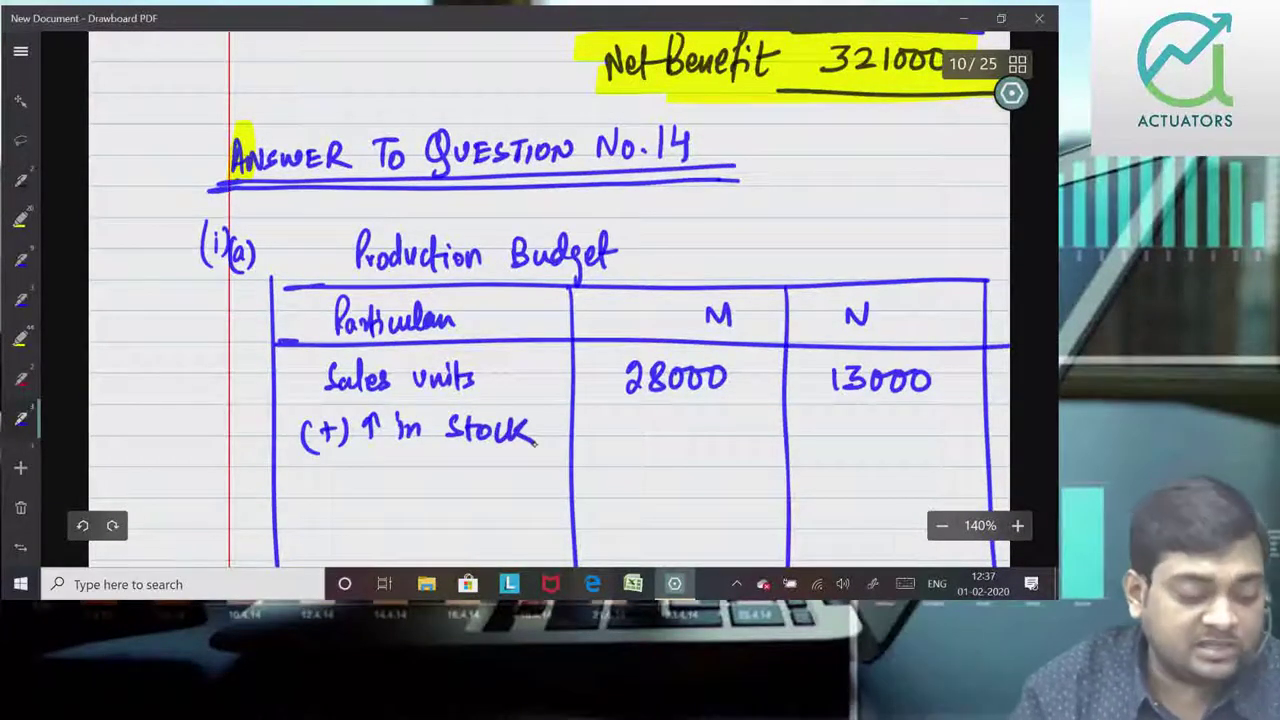
pyautogui.moveTo(666, 420)
pyautogui.mouseDown()
pyautogui.moveTo(668, 440)
pyautogui.moveTo(708, 440)
pyautogui.mouseUp()
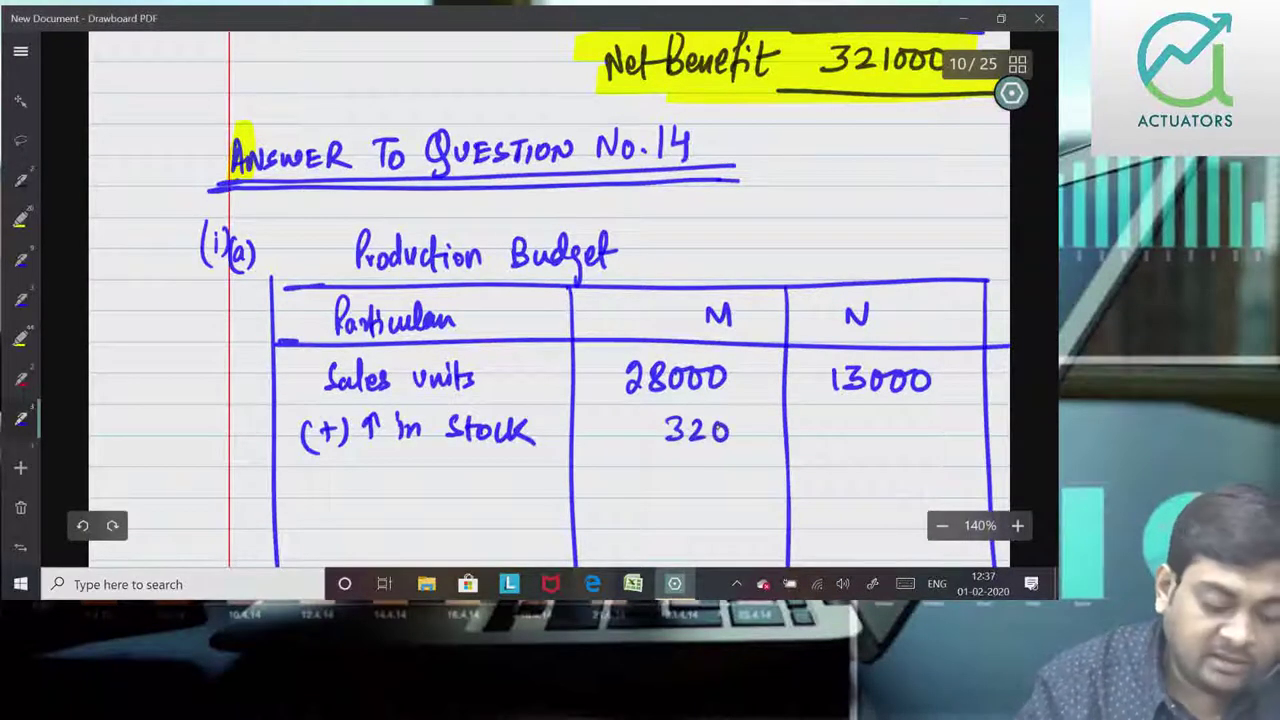
pyautogui.moveTo(872, 418)
pyautogui.mouseDown()
pyautogui.moveTo(872, 440)
pyautogui.moveTo(888, 436)
pyautogui.mouseUp()
pyautogui.moveTo(916, 416); pyautogui.dragTo(915, 418)
pyautogui.moveTo(588, 469); pyautogui.dragTo(1010, 456)
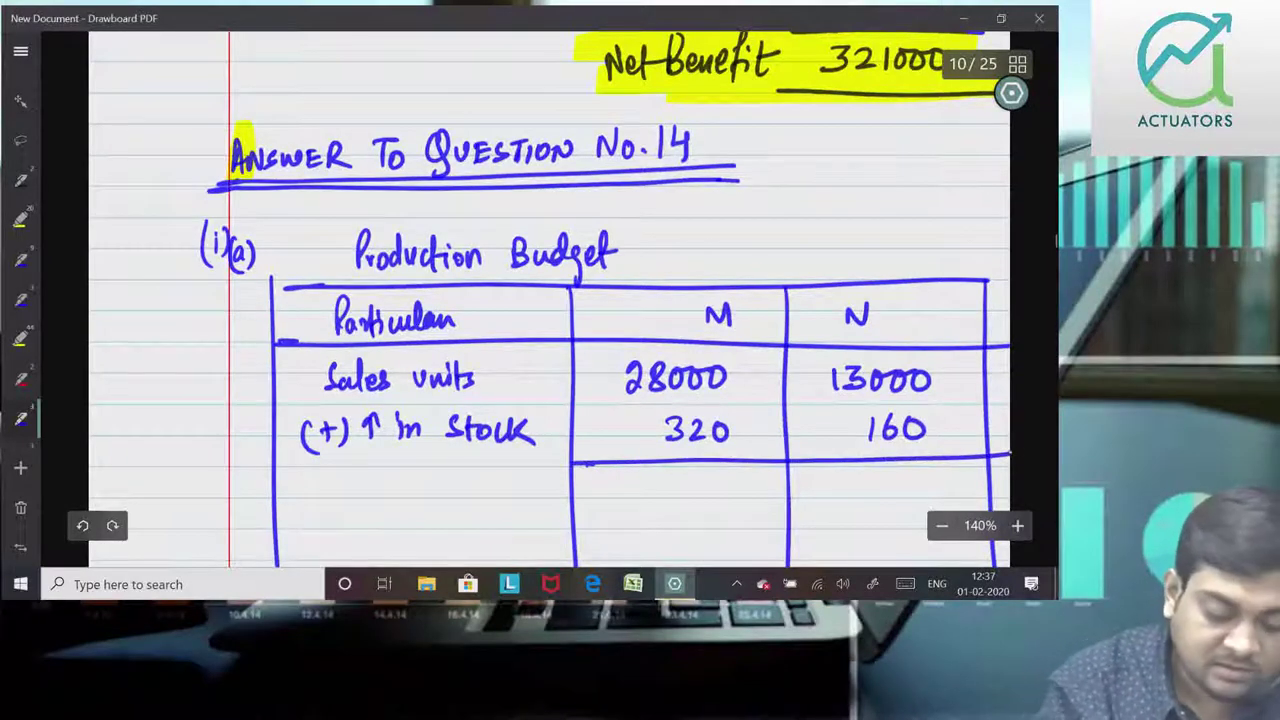
# Step: Label the Prodn row and write the M total 28320, redoing miswritten digits
pyautogui.moveTo(378, 458); pyautogui.dragTo(434, 476)
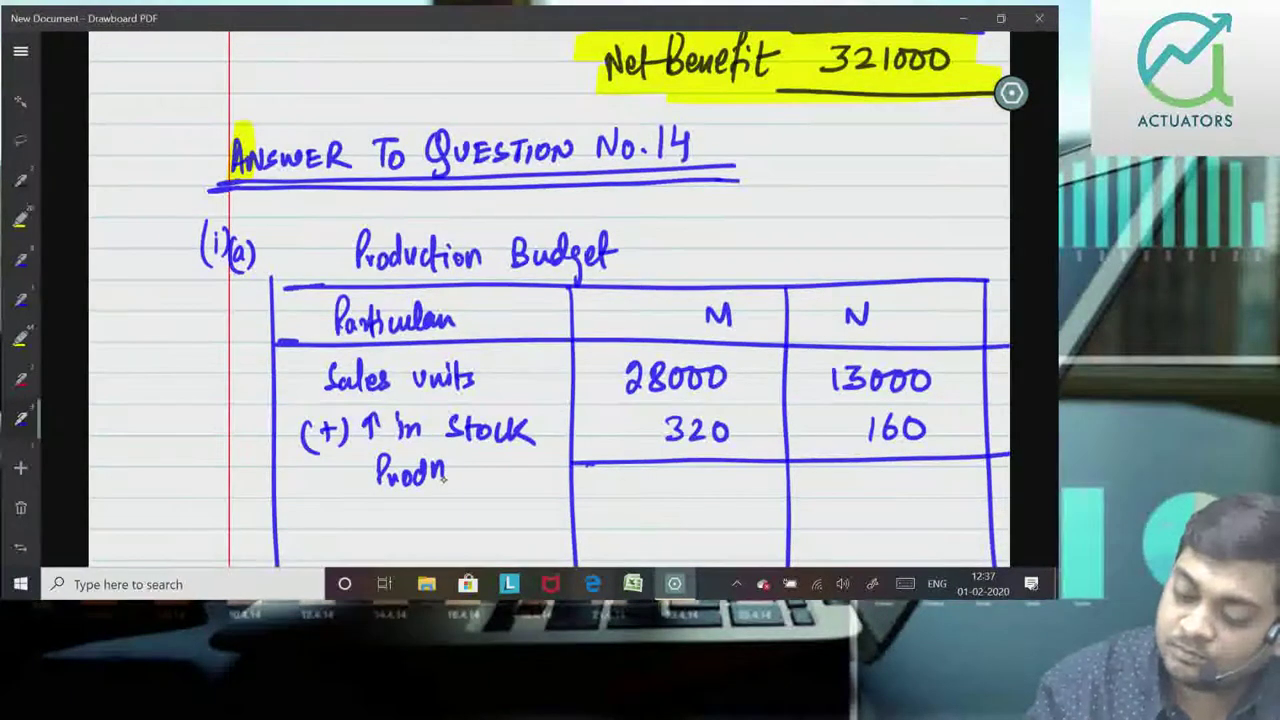
pyautogui.moveTo(627, 475); pyautogui.dragTo(641, 492)
pyautogui.moveTo(657, 474)
pyautogui.mouseDown()
pyautogui.moveTo(656, 487)
pyautogui.moveTo(712, 496)
pyautogui.mouseUp()
pyautogui.click(82, 525)
pyautogui.click(82, 525)
pyautogui.click(82, 525)
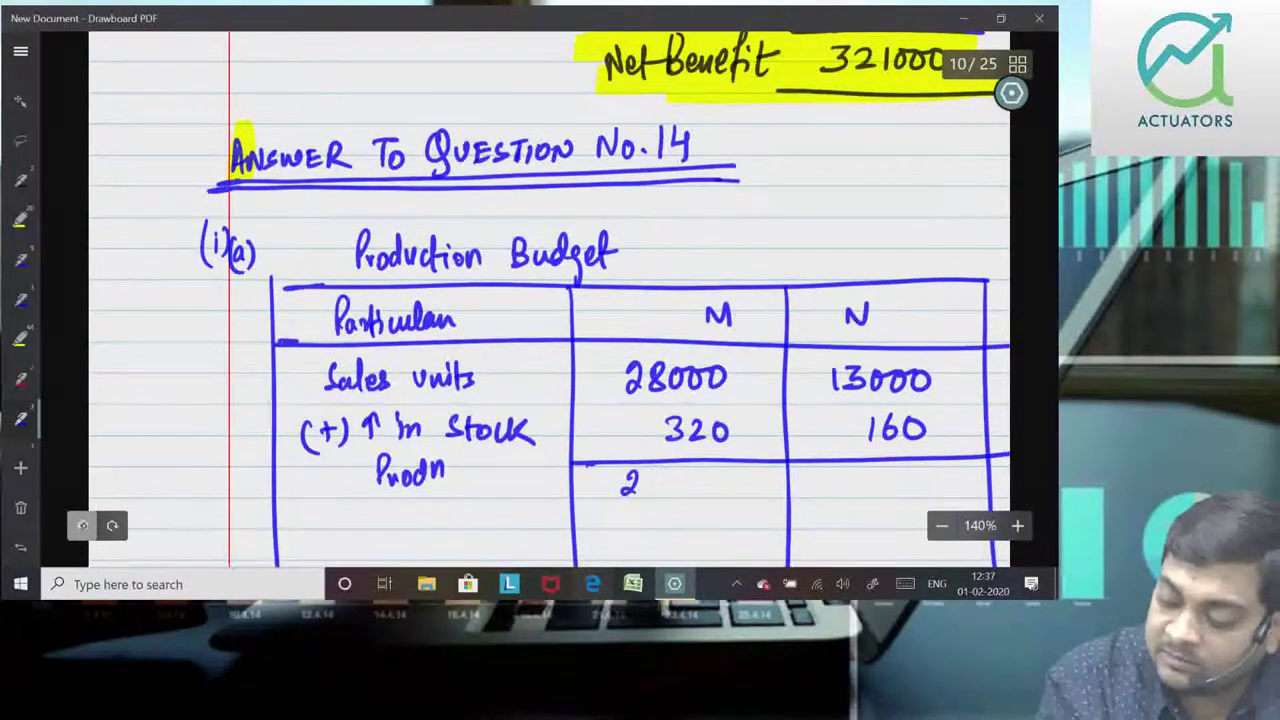
pyautogui.moveTo(660, 470)
pyautogui.mouseDown()
pyautogui.moveTo(650, 492)
pyautogui.moveTo(684, 482)
pyautogui.moveTo(680, 493)
pyautogui.mouseUp()
pyautogui.moveTo(697, 477); pyautogui.dragTo(708, 479)
pyautogui.moveTo(838, 475)
pyautogui.mouseDown()
pyautogui.moveTo(836, 490)
pyautogui.moveTo(875, 490)
pyautogui.mouseUp()
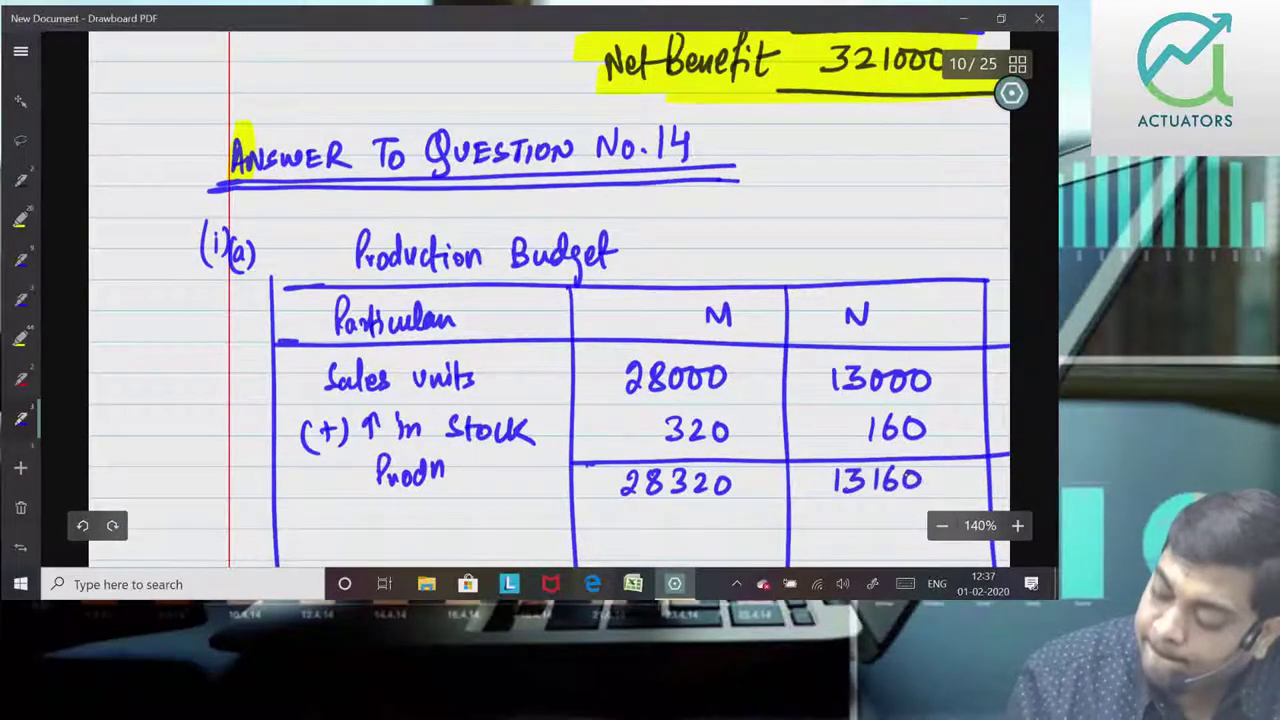
# Step: Extend the table's four vertical lines further down the page
pyautogui.scroll(-3, 550, 300)
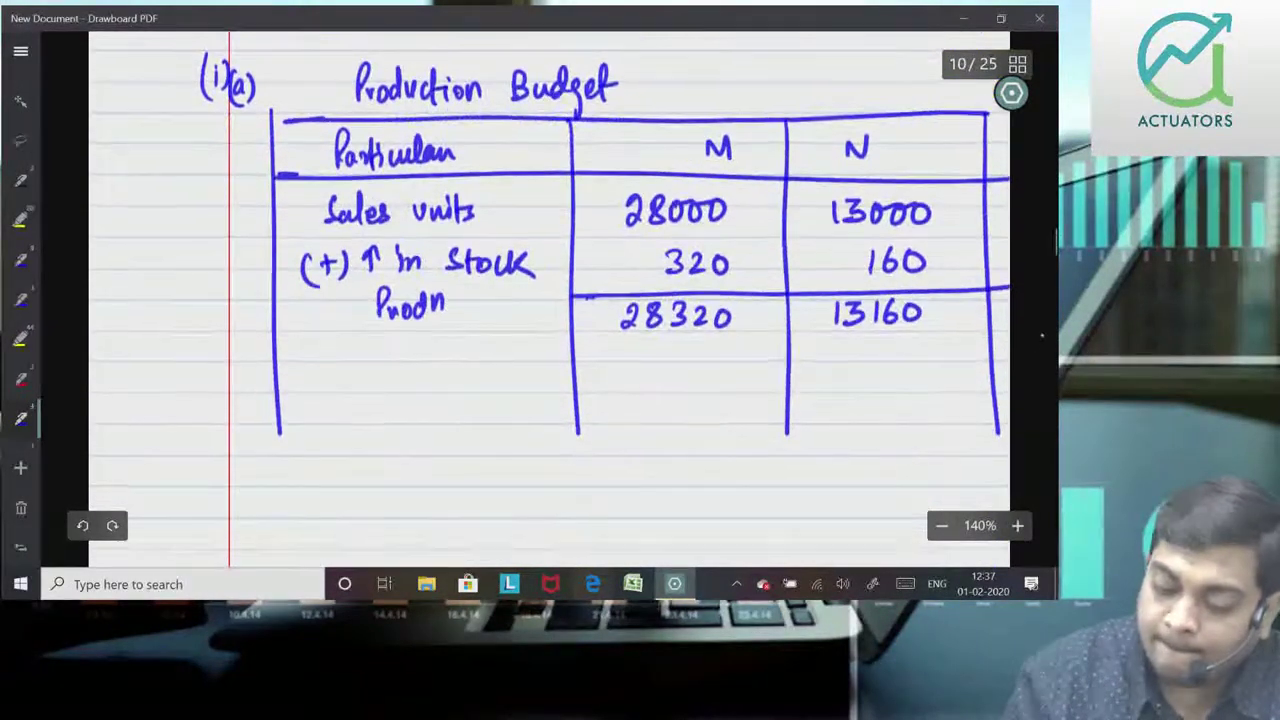
pyautogui.moveTo(280, 430); pyautogui.dragTo(289, 556)
pyautogui.moveTo(575, 432); pyautogui.dragTo(587, 565)
pyautogui.moveTo(787, 430); pyautogui.dragTo(790, 566)
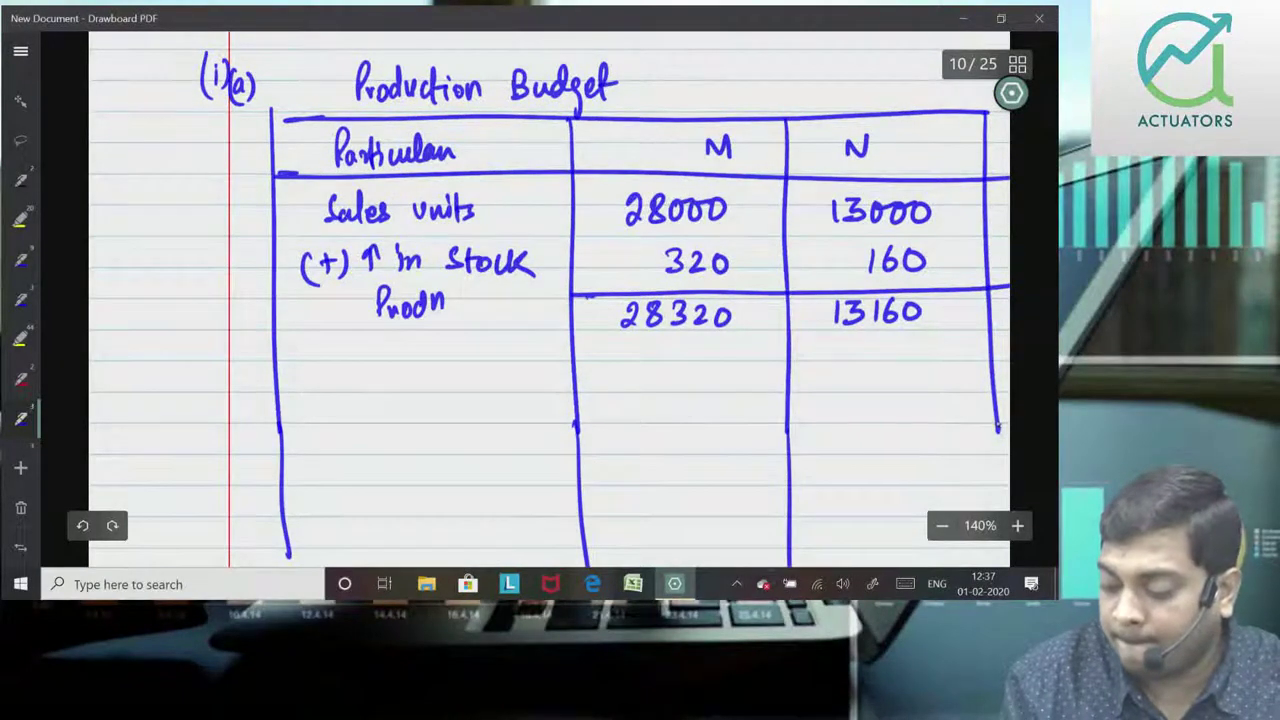
pyautogui.moveTo(998, 432); pyautogui.dragTo(992, 565)
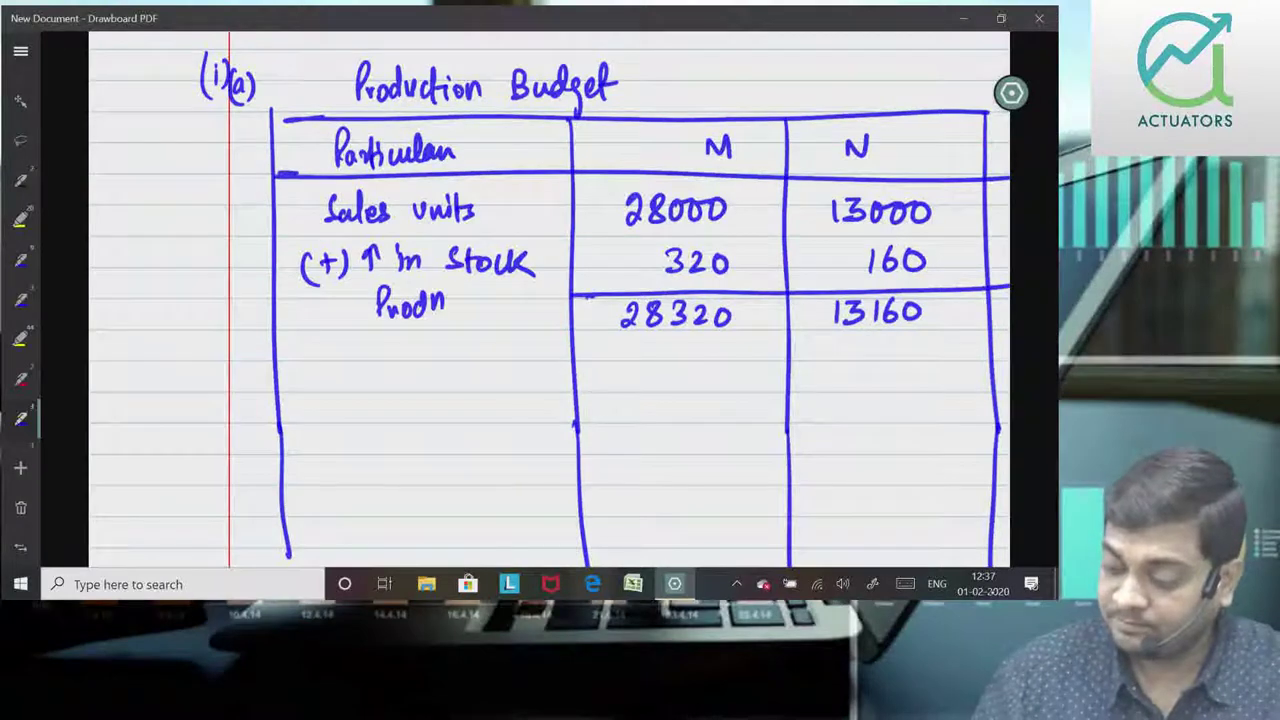
# Step: Add 'Good' before 'Prodn' and write the ∴ sign to start the next row
pyautogui.moveTo(320, 303)
pyautogui.mouseDown()
pyautogui.moveTo(312, 316)
pyautogui.moveTo(346, 318)
pyautogui.mouseUp()
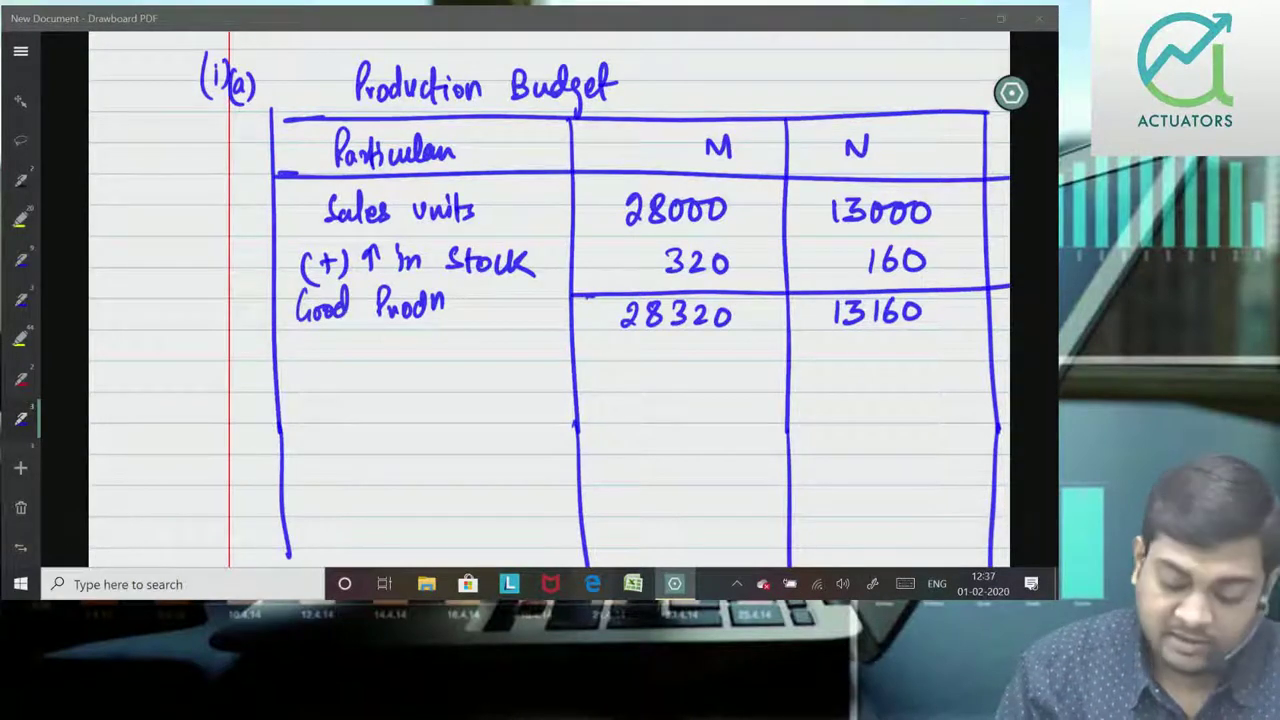
pyautogui.click(291, 405)
pyautogui.click(296, 398)
pyautogui.click(306, 407)
# Step: Write the '∴ Gross Production' label and the M fraction 28320/96% with an equals sign
pyautogui.moveTo(326, 401); pyautogui.dragTo(335, 411)
pyautogui.moveTo(338, 411)
pyautogui.mouseDown()
pyautogui.moveTo(398, 384)
pyautogui.moveTo(426, 410)
pyautogui.moveTo(503, 404)
pyautogui.mouseUp()
pyautogui.moveTo(592, 388)
pyautogui.mouseDown()
pyautogui.moveTo(608, 410)
pyautogui.moveTo(624, 390)
pyautogui.moveTo(634, 406)
pyautogui.moveTo(666, 408)
pyautogui.mouseUp()
pyautogui.moveTo(674, 388); pyautogui.dragTo(673, 389)
pyautogui.moveTo(588, 416)
pyautogui.mouseDown()
pyautogui.moveTo(678, 412)
pyautogui.moveTo(620, 440)
pyautogui.mouseUp()
pyautogui.moveTo(680, 376); pyautogui.dragTo(682, 462)
pyautogui.moveTo(600, 354)
pyautogui.mouseDown()
pyautogui.moveTo(592, 460)
pyautogui.moveTo(632, 500)
pyautogui.mouseUp()
pyautogui.moveTo(614, 508); pyautogui.dragTo(634, 508)
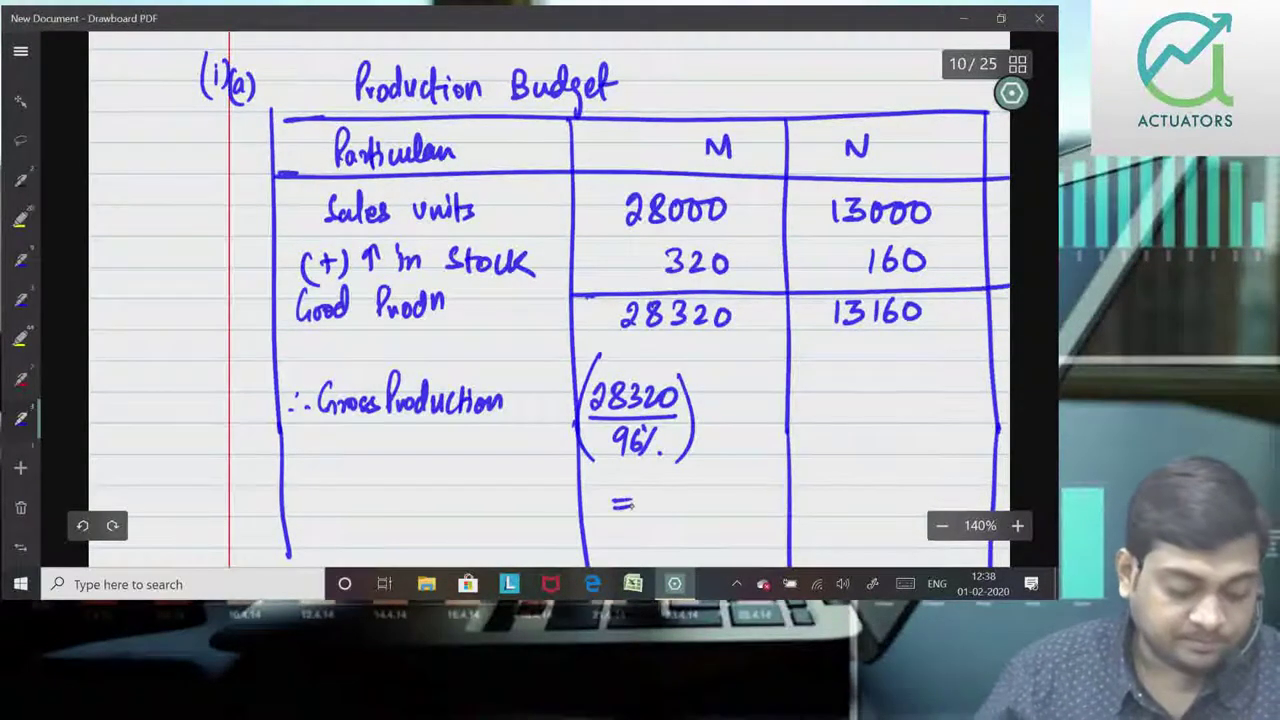
# Step: Write the bracketed N fraction 13160/94% with an equals sign beneath it
pyautogui.moveTo(808, 360)
pyautogui.mouseDown()
pyautogui.moveTo(798, 440)
pyautogui.moveTo(815, 396)
pyautogui.mouseUp()
pyautogui.moveTo(820, 382); pyautogui.dragTo(850, 398)
pyautogui.moveTo(872, 378); pyautogui.dragTo(870, 379)
pyautogui.moveTo(806, 408)
pyautogui.mouseDown()
pyautogui.moveTo(890, 404)
pyautogui.moveTo(826, 428)
pyautogui.moveTo(828, 440)
pyautogui.mouseUp()
pyautogui.moveTo(842, 420)
pyautogui.mouseDown()
pyautogui.moveTo(848, 440)
pyautogui.moveTo(866, 436)
pyautogui.mouseUp()
pyautogui.moveTo(870, 436); pyautogui.dragTo(871, 437)
pyautogui.moveTo(886, 368); pyautogui.dragTo(885, 450)
pyautogui.moveTo(799, 505); pyautogui.dragTo(813, 505)
pyautogui.moveTo(799, 513); pyautogui.dragTo(815, 512)
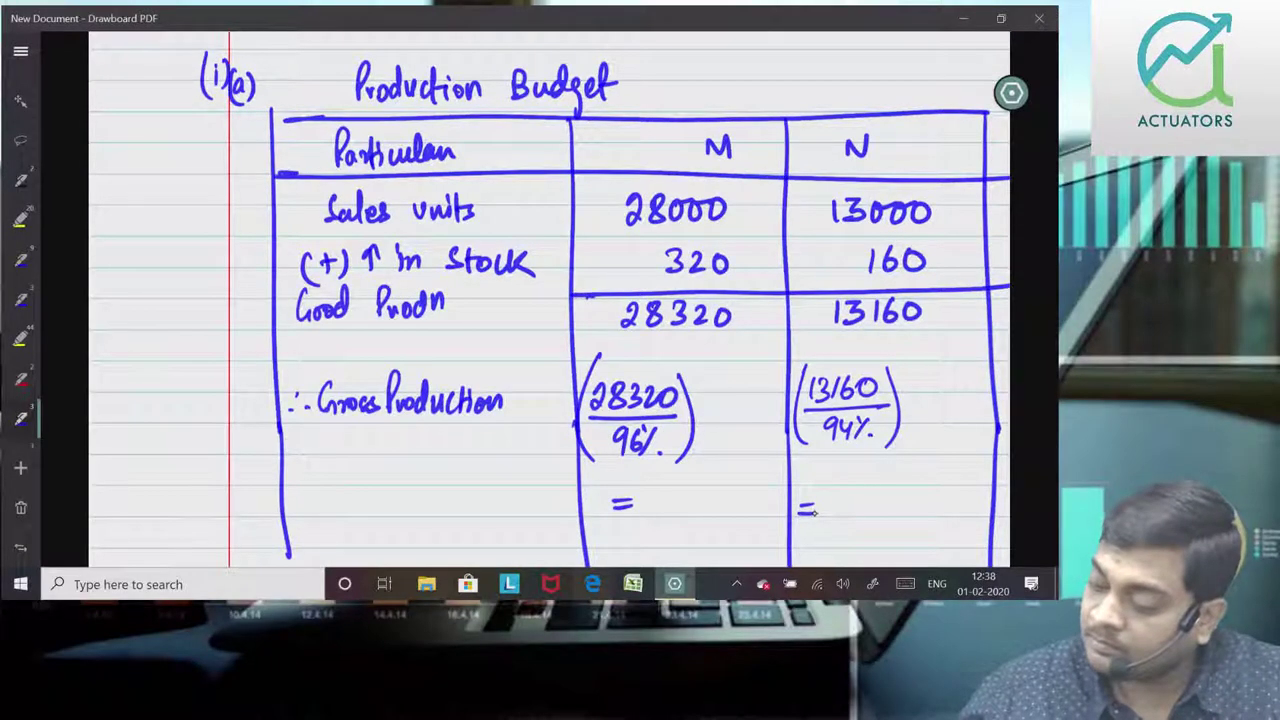
# Step: Write the results 29500 units for M and 14000 units for N, then close the table
pyautogui.moveTo(646, 494)
pyautogui.mouseDown()
pyautogui.moveTo(664, 516)
pyautogui.moveTo(708, 500)
pyautogui.mouseUp()
pyautogui.moveTo(724, 496)
pyautogui.mouseDown()
pyautogui.moveTo(716, 530)
pyautogui.moveTo(752, 540)
pyautogui.mouseUp()
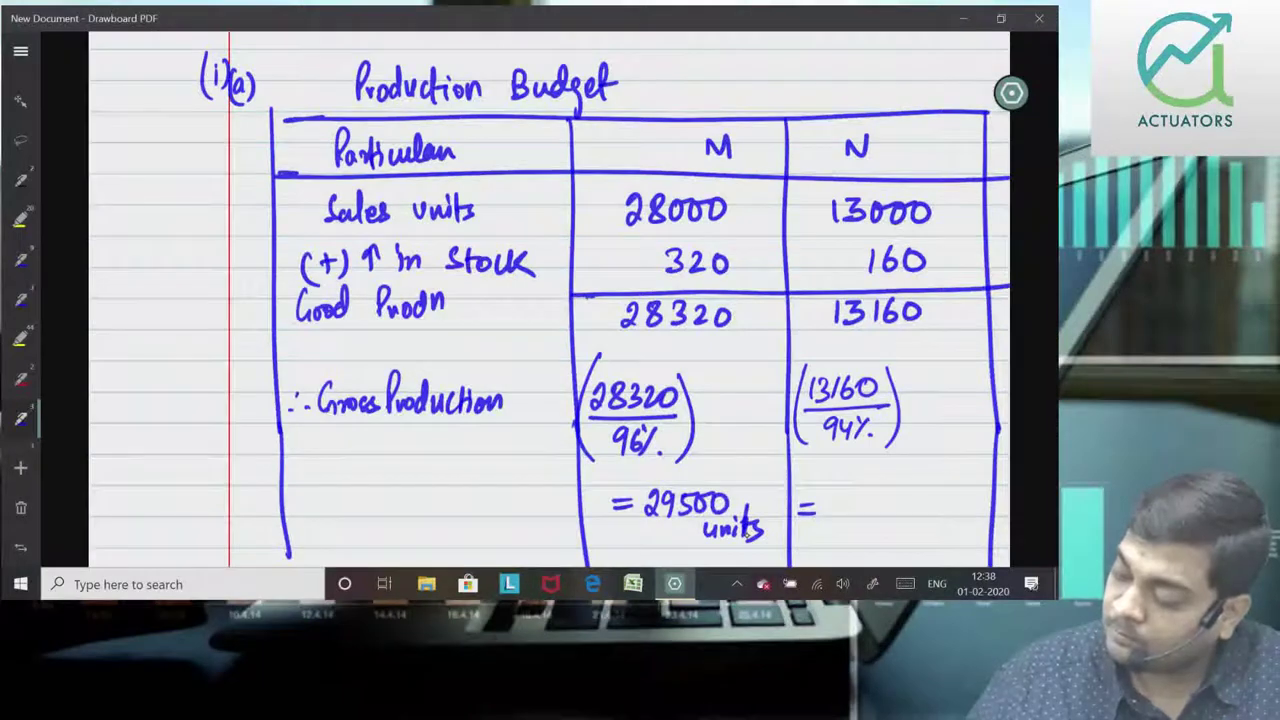
pyautogui.moveTo(840, 494)
pyautogui.mouseDown()
pyautogui.moveTo(838, 519)
pyautogui.moveTo(880, 518)
pyautogui.mouseUp()
pyautogui.moveTo(898, 497); pyautogui.dragTo(890, 546)
pyautogui.moveTo(902, 522); pyautogui.dragTo(904, 546)
pyautogui.scroll(-2, 550, 300)
pyautogui.scroll(2, 550, 300)
pyautogui.scroll(-1, 550, 300)
pyautogui.scroll(-1, 550, 300)
pyautogui.moveTo(288, 490)
pyautogui.mouseDown()
pyautogui.moveTo(292, 546)
pyautogui.moveTo(990, 540)
pyautogui.mouseUp()
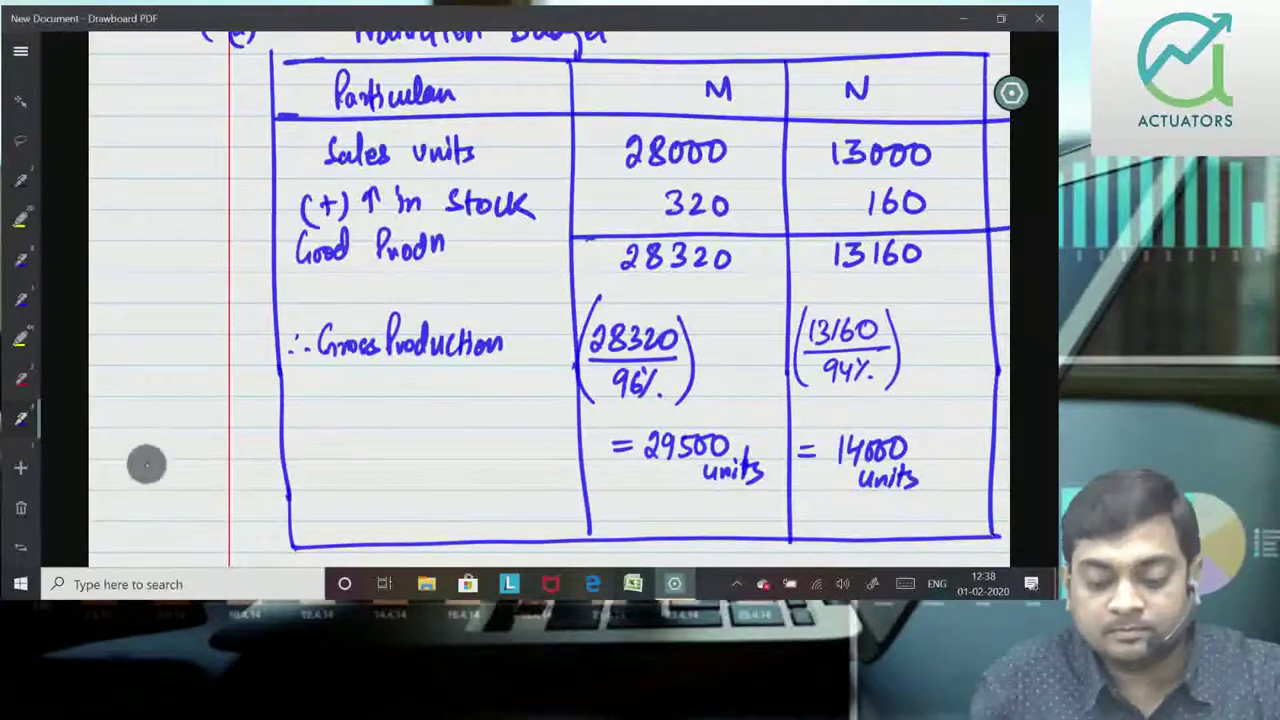
# Step: Scroll past the finished Production Budget to blank page 11 and start a pen mark
pyautogui.scroll(2, 146, 464)
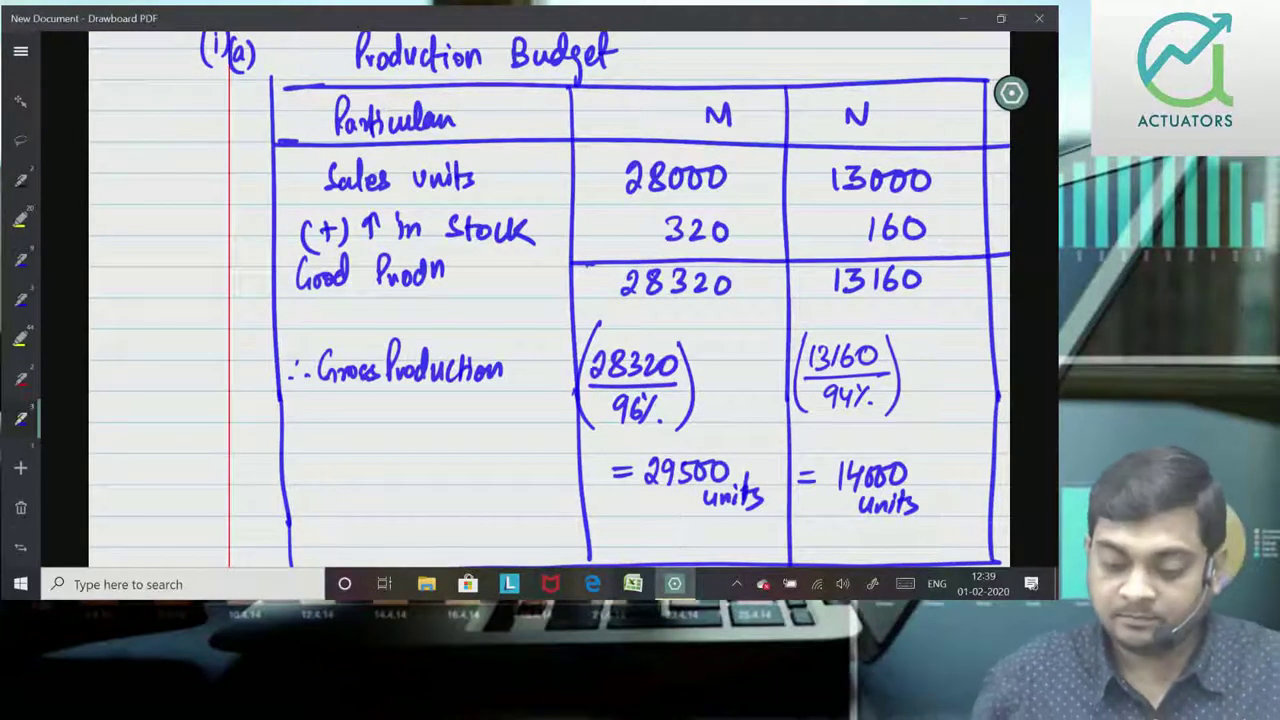
pyautogui.scroll(-5, 163, 357)
pyautogui.scroll(8, 151, 371)
pyautogui.scroll(-7, 151, 371)
pyautogui.scroll(-4, 151, 371)
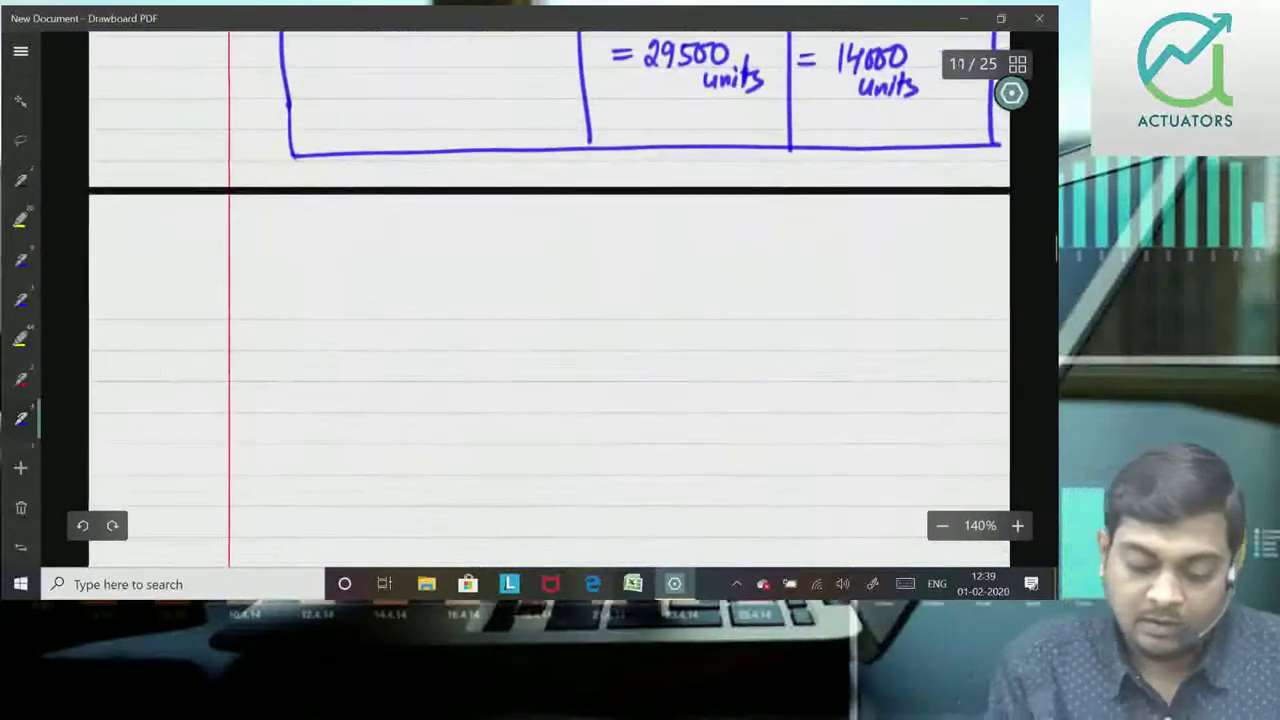
pyautogui.moveTo(224, 226); pyautogui.dragTo(224, 240)
# Step: Write '(b) Purchase Budget' at the top of page 11 and underline it
pyautogui.click(220, 217)
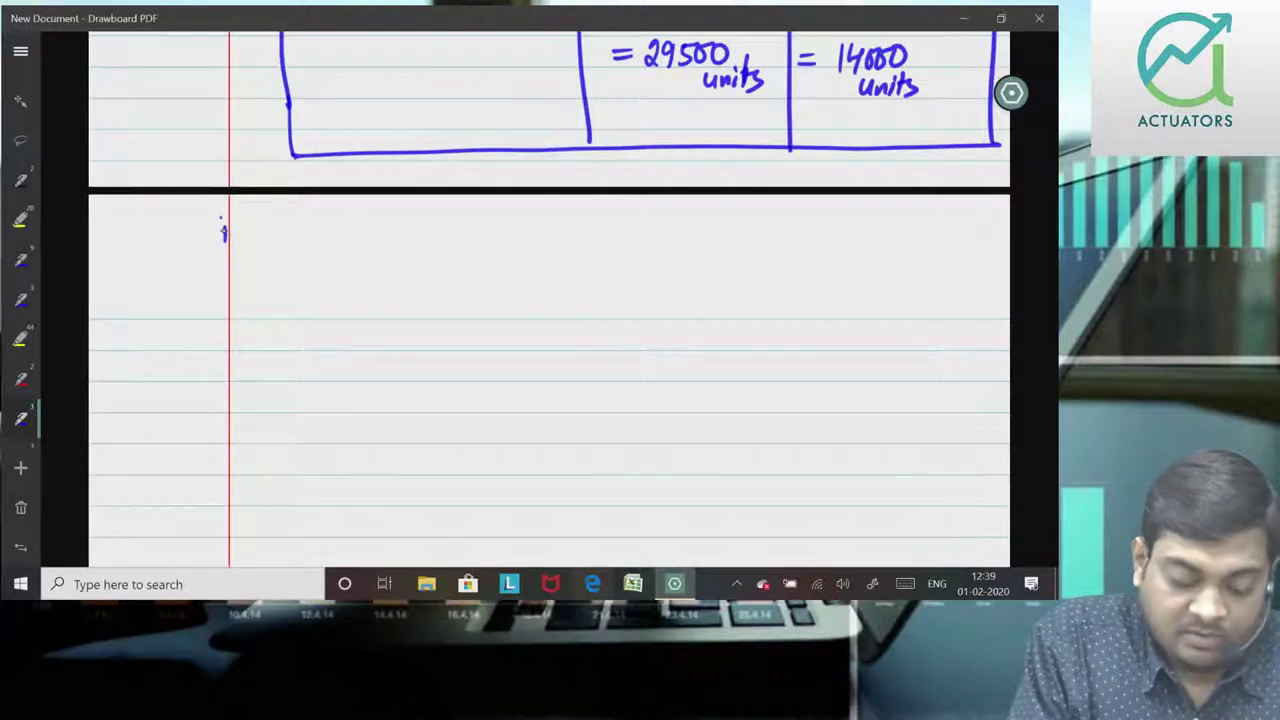
pyautogui.moveTo(222, 228); pyautogui.dragTo(226, 238)
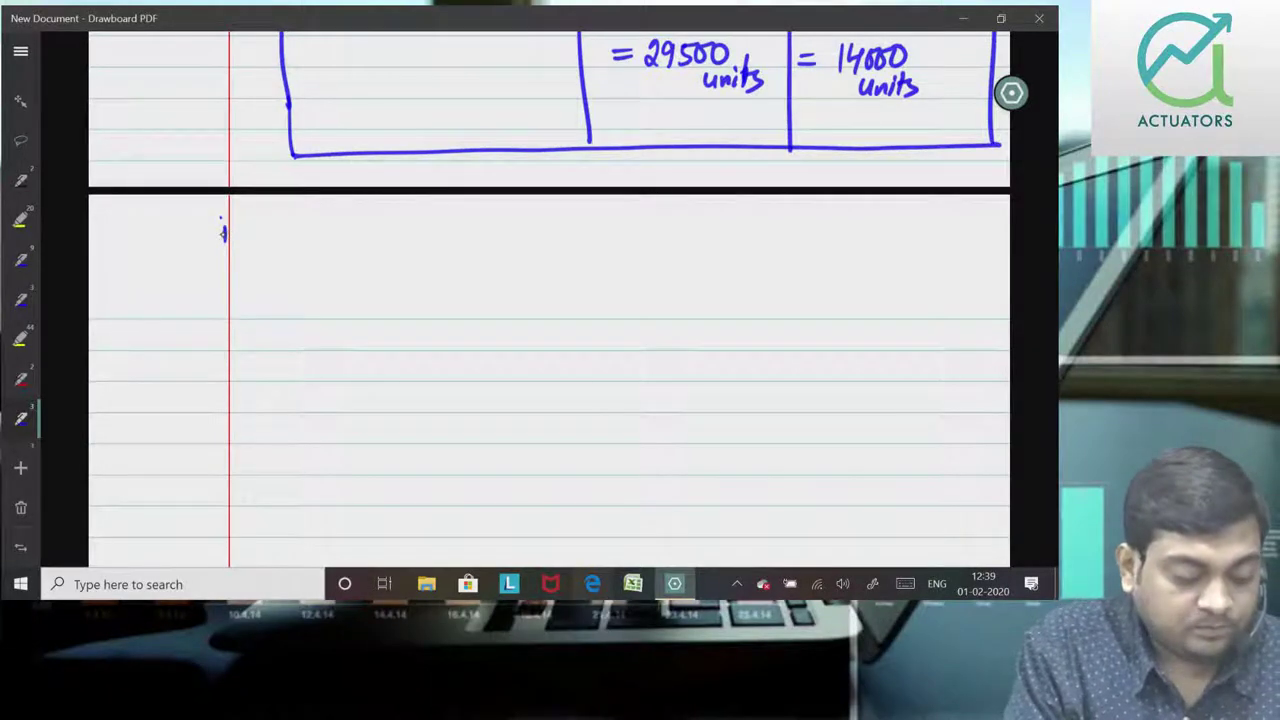
pyautogui.moveTo(224, 220); pyautogui.dragTo(228, 250)
pyautogui.moveTo(238, 215)
pyautogui.mouseDown()
pyautogui.moveTo(240, 252)
pyautogui.moveTo(218, 257)
pyautogui.mouseUp()
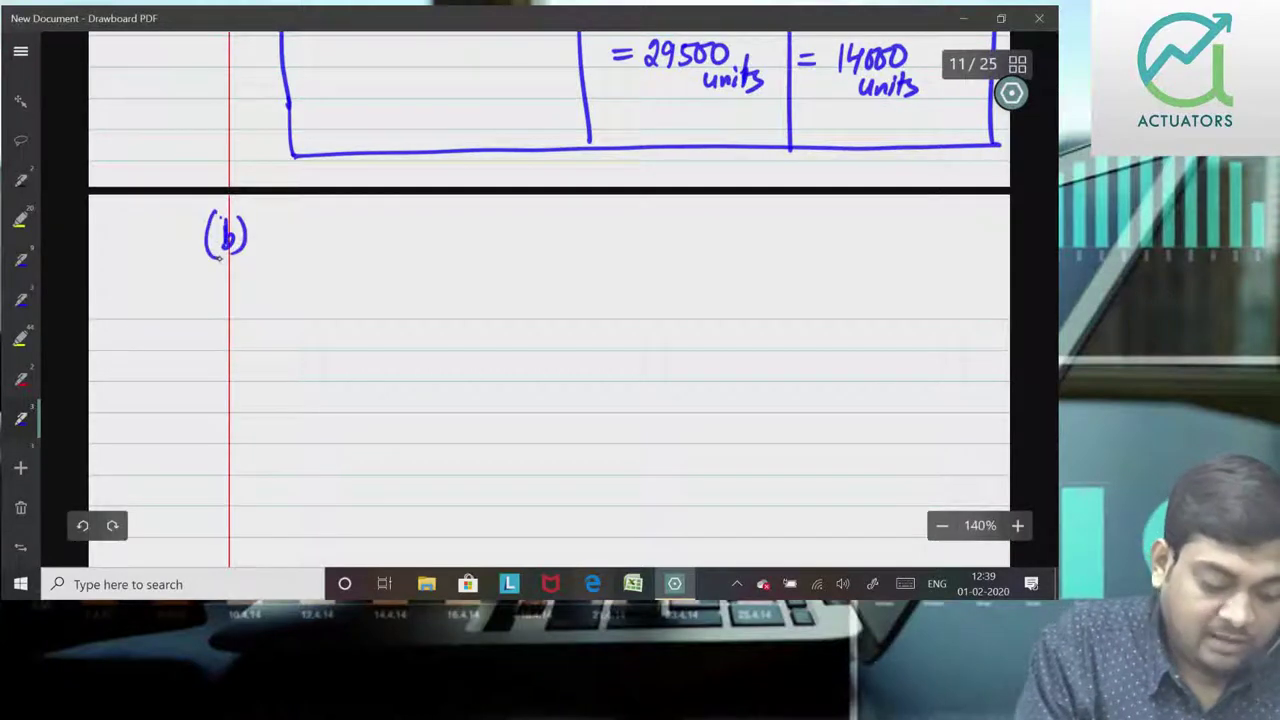
pyautogui.moveTo(274, 210); pyautogui.dragTo(312, 244)
pyautogui.moveTo(322, 228)
pyautogui.mouseDown()
pyautogui.moveTo(318, 244)
pyautogui.moveTo(338, 246)
pyautogui.mouseUp()
pyautogui.moveTo(348, 230)
pyautogui.mouseDown()
pyautogui.moveTo(350, 246)
pyautogui.moveTo(428, 244)
pyautogui.mouseUp()
pyautogui.moveTo(432, 230); pyautogui.dragTo(446, 246)
pyautogui.moveTo(448, 230)
pyautogui.mouseDown()
pyautogui.moveTo(452, 270)
pyautogui.moveTo(468, 244)
pyautogui.mouseUp()
pyautogui.moveTo(472, 212)
pyautogui.mouseDown()
pyautogui.moveTo(470, 250)
pyautogui.moveTo(486, 222)
pyautogui.mouseUp()
pyautogui.moveTo(266, 268); pyautogui.dragTo(514, 262)
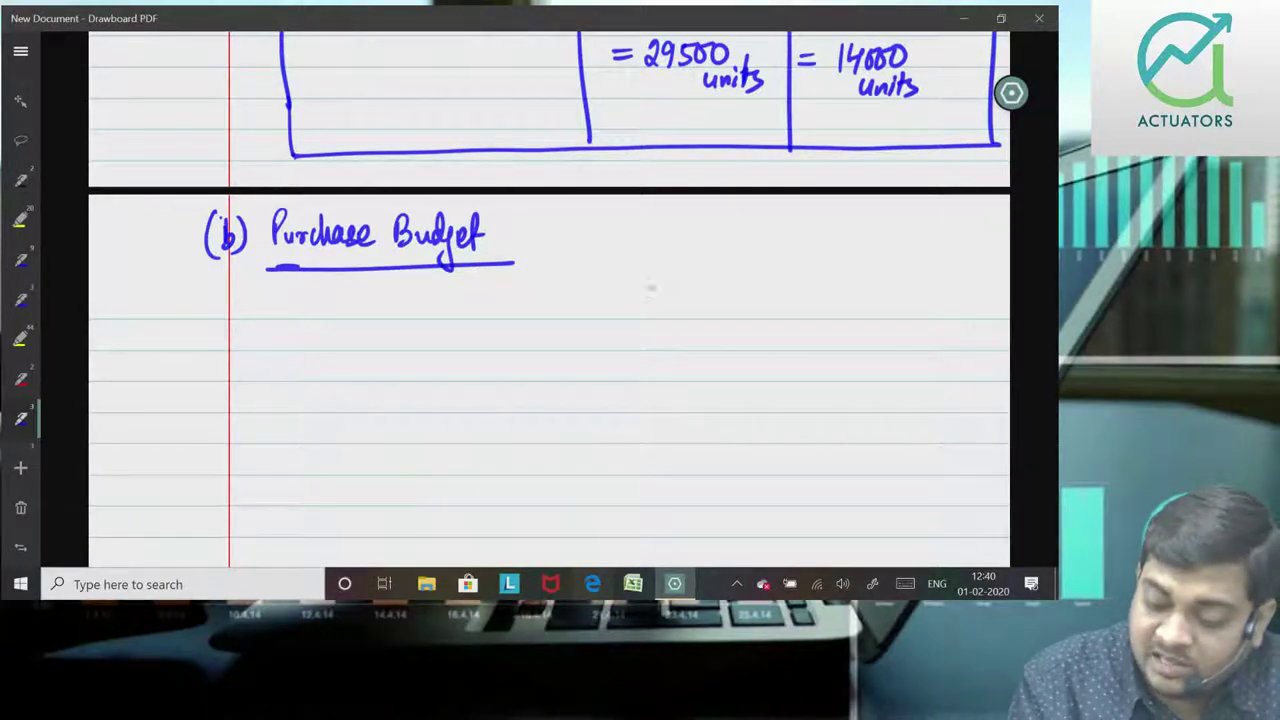
# Step: Undo the stray M and N headers, add 'of Raw Material Z' and extend the underline
pyautogui.moveTo(654, 282); pyautogui.dragTo(655, 296)
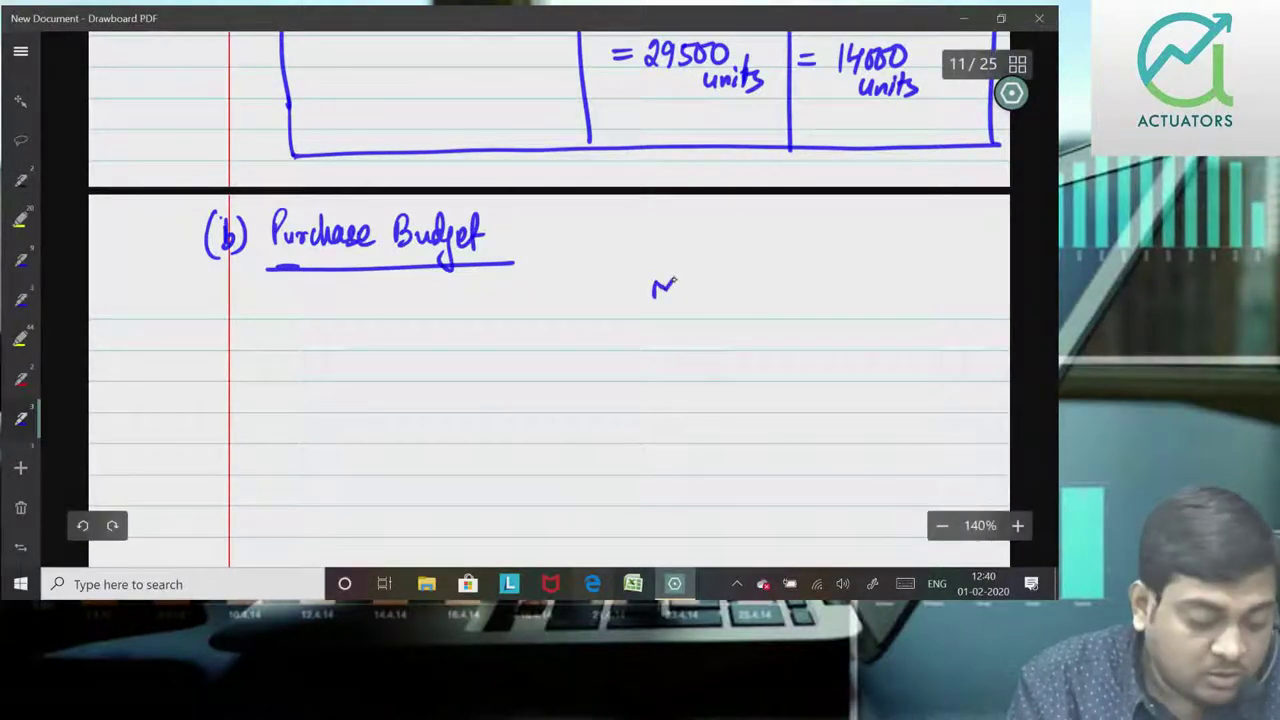
pyautogui.moveTo(834, 296); pyautogui.dragTo(852, 277)
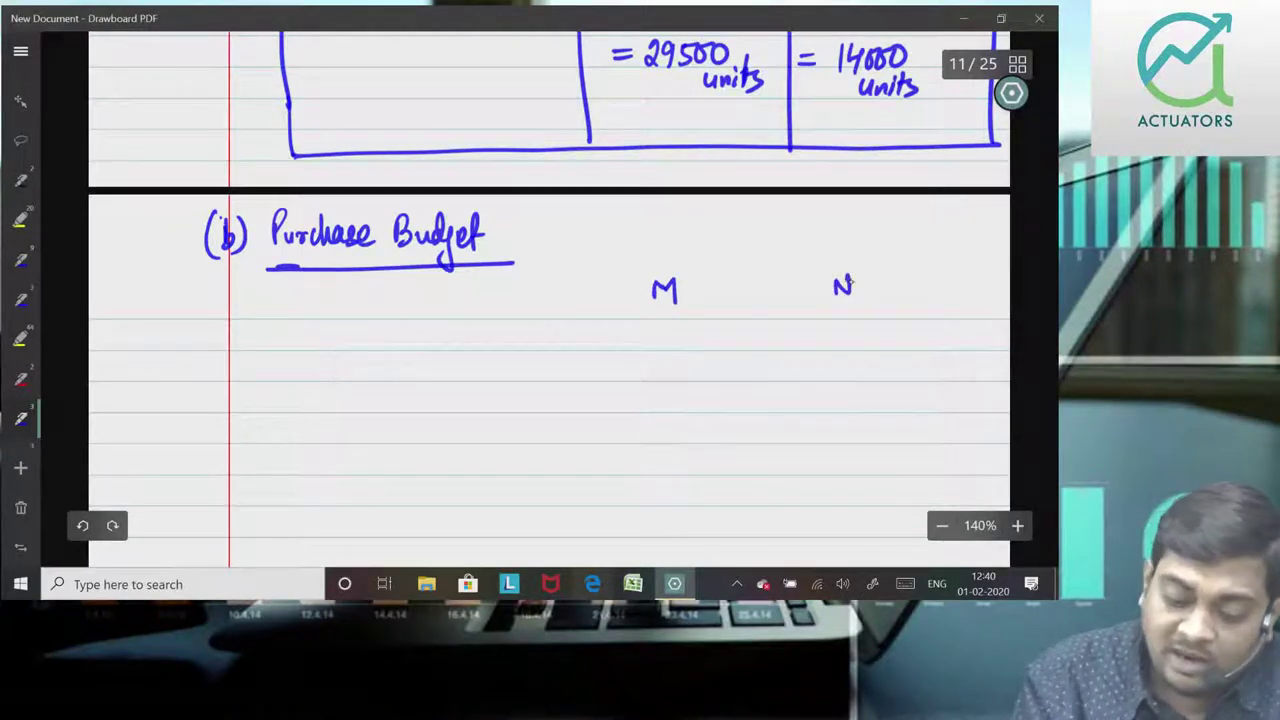
pyautogui.click(82, 525)
pyautogui.click(82, 525)
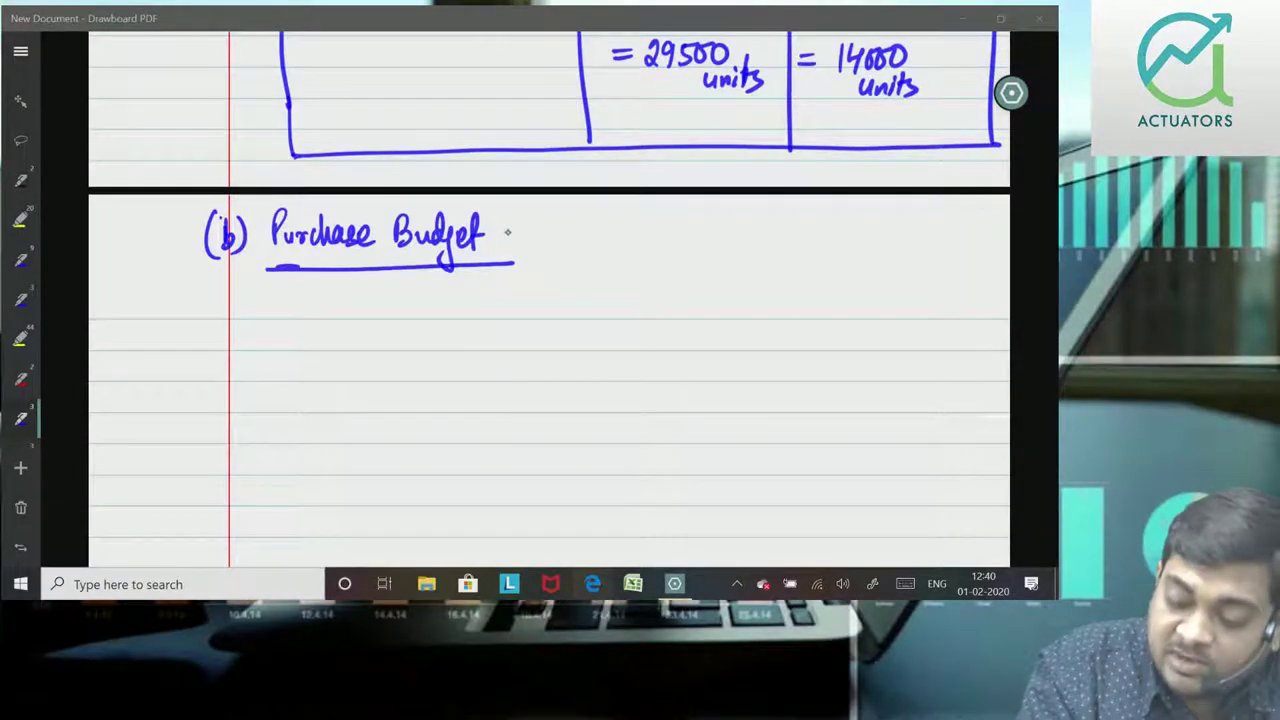
pyautogui.moveTo(528, 221); pyautogui.dragTo(521, 250)
pyautogui.moveTo(516, 239); pyautogui.dragTo(668, 240)
pyautogui.moveTo(672, 232); pyautogui.dragTo(754, 236)
pyautogui.moveTo(522, 263); pyautogui.dragTo(796, 252)
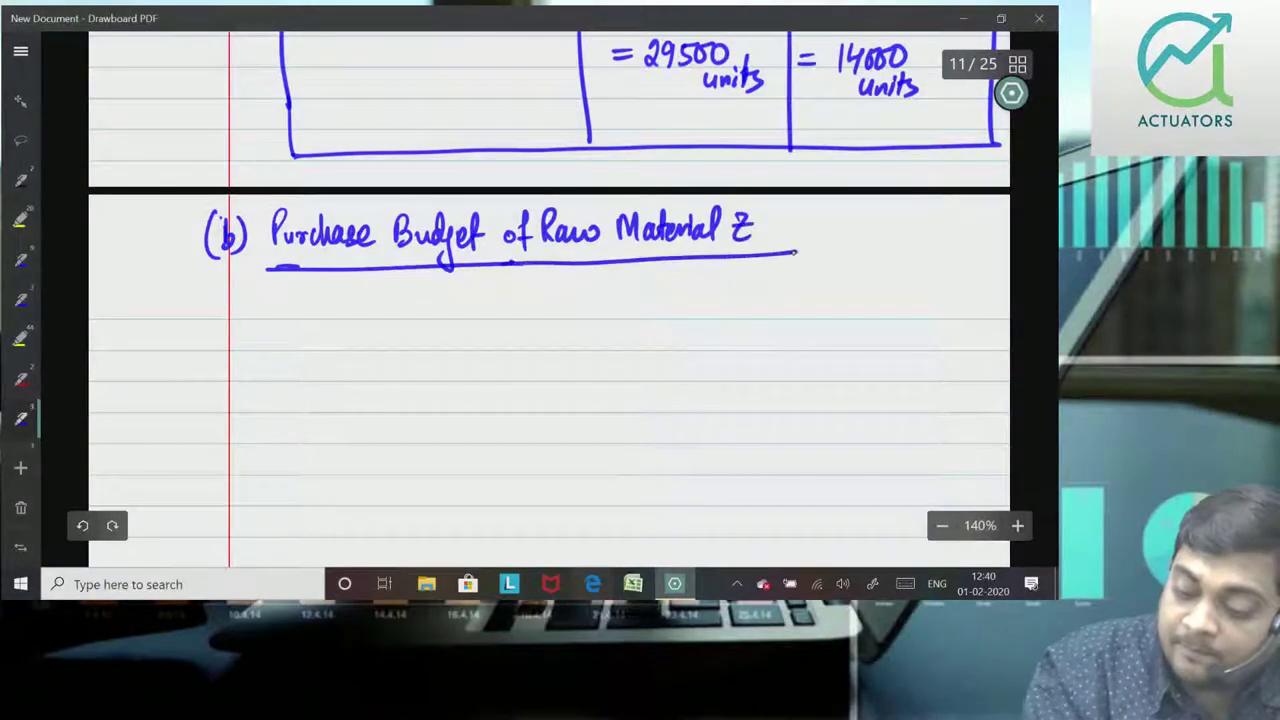
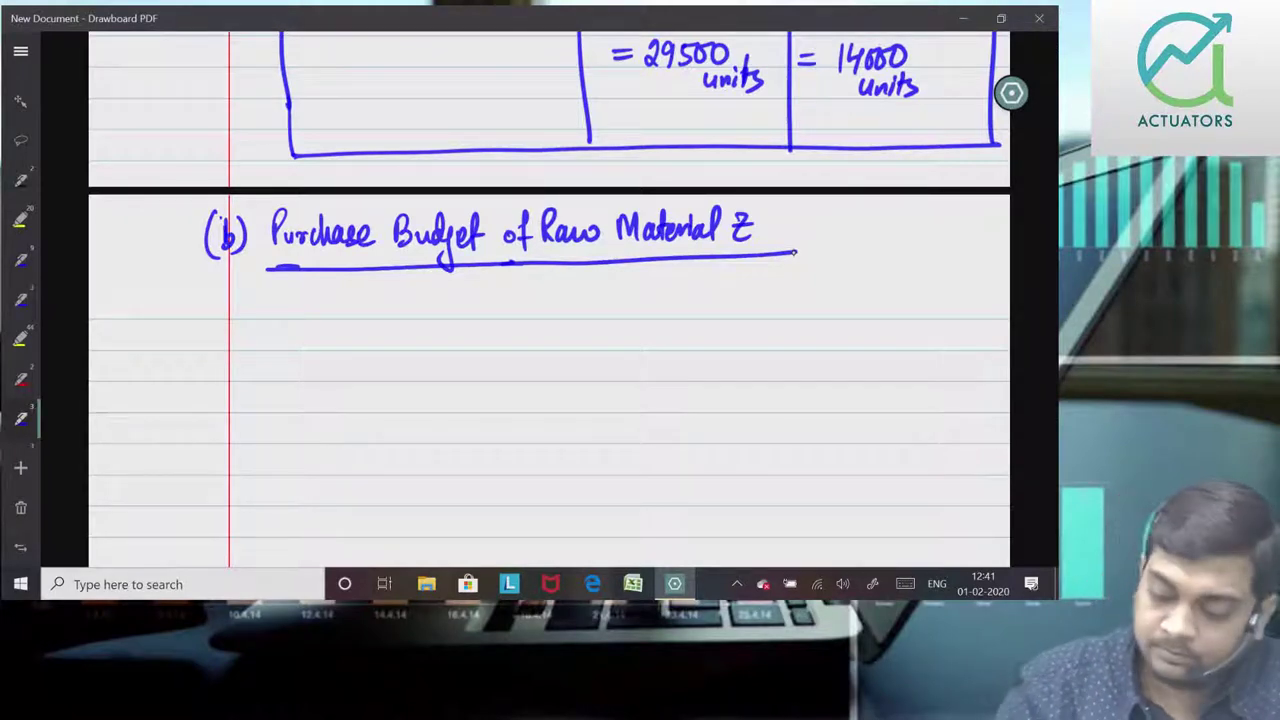
# Step: Handwrite the Needed for M and Needed for N column headers in blue
pyautogui.moveTo(631, 304)
pyautogui.mouseDown()
pyautogui.moveTo(646, 288)
pyautogui.moveTo(684, 306)
pyautogui.moveTo(694, 286)
pyautogui.moveTo(715, 309)
pyautogui.moveTo(660, 350)
pyautogui.moveTo(686, 338)
pyautogui.moveTo(686, 378)
pyautogui.mouseUp()
pyautogui.moveTo(810, 312)
pyautogui.mouseDown()
pyautogui.moveTo(812, 288)
pyautogui.moveTo(842, 298)
pyautogui.moveTo(884, 280)
pyautogui.moveTo(894, 304)
pyautogui.mouseUp()
pyautogui.moveTo(898, 302); pyautogui.dragTo(910, 270)
pyautogui.moveTo(850, 320)
pyautogui.mouseDown()
pyautogui.moveTo(834, 356)
pyautogui.moveTo(862, 344)
pyautogui.moveTo(866, 378)
pyautogui.moveTo(876, 356)
pyautogui.mouseUp()
# Step: Draw the header divider, the column dividers, and the table's left and top borders
pyautogui.moveTo(400, 385); pyautogui.dragTo(1010, 375)
pyautogui.moveTo(772, 266); pyautogui.dragTo(776, 566)
pyautogui.moveTo(974, 256); pyautogui.dragTo(984, 566)
pyautogui.moveTo(602, 264); pyautogui.dragTo(603, 566)
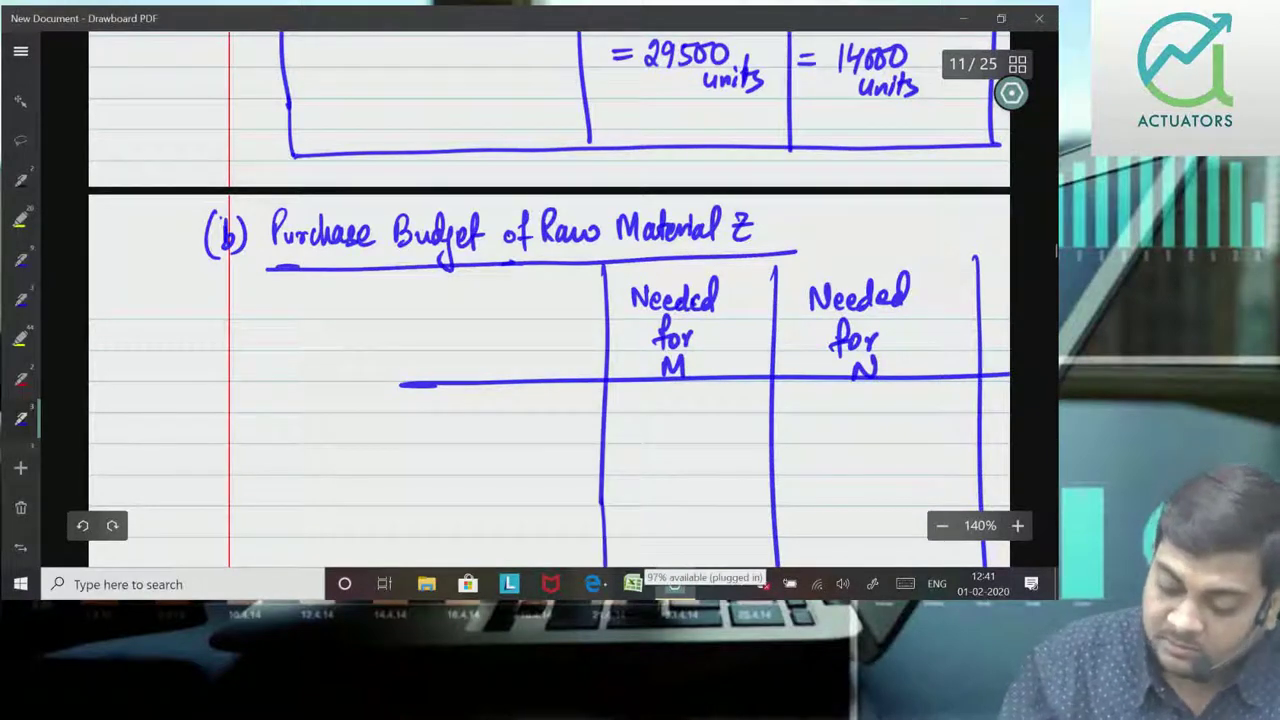
pyautogui.moveTo(256, 383); pyautogui.dragTo(456, 383)
pyautogui.click(252, 285)
pyautogui.moveTo(252, 285); pyautogui.dragTo(251, 568)
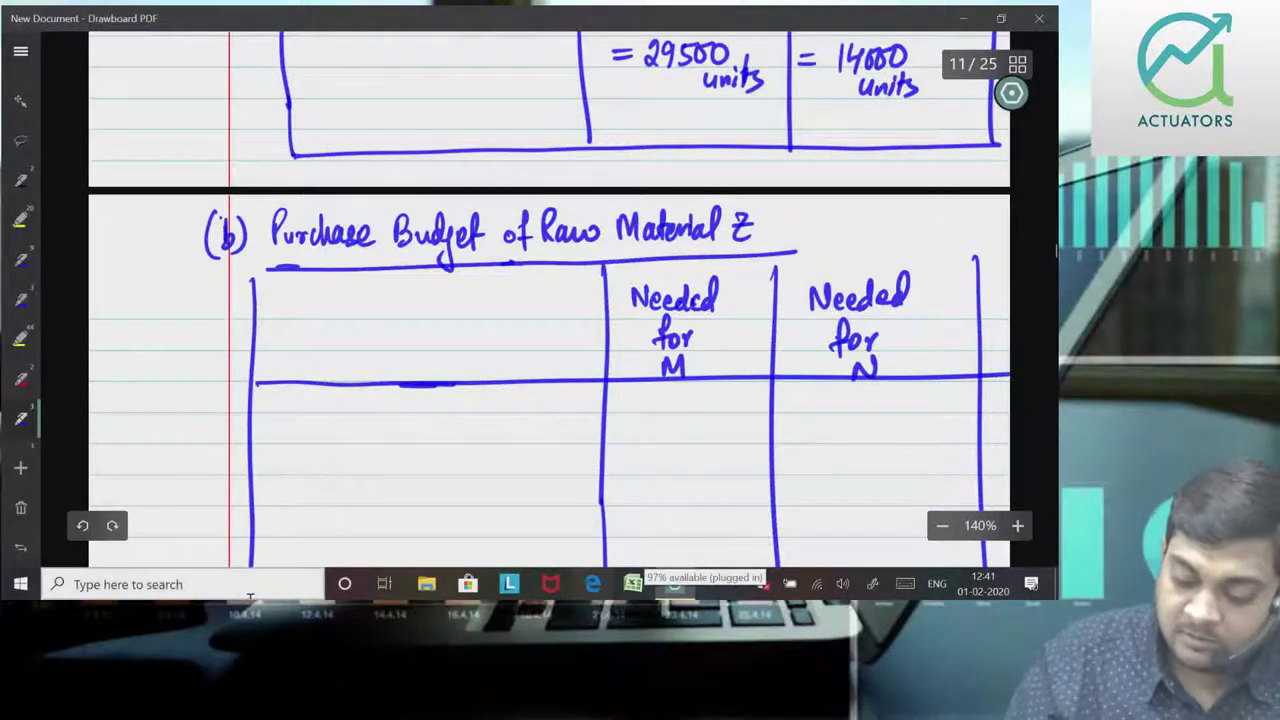
pyautogui.moveTo(254, 285); pyautogui.dragTo(1010, 262)
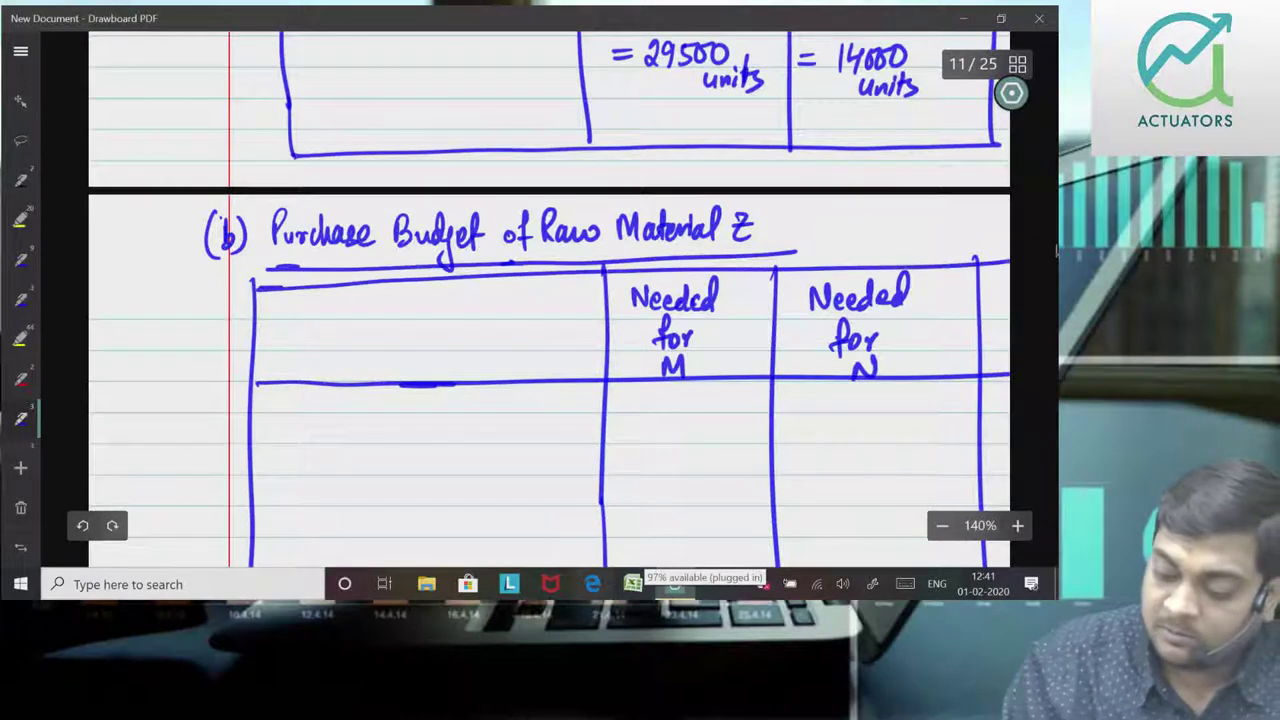
# Step: Handwrite 'Particulars' in the first header cell
pyautogui.moveTo(296, 306); pyautogui.dragTo(298, 350)
pyautogui.moveTo(297, 308); pyautogui.dragTo(322, 348)
pyautogui.moveTo(324, 336); pyautogui.dragTo(380, 349)
pyautogui.moveTo(390, 336); pyautogui.dragTo(406, 350)
pyautogui.moveTo(420, 336)
pyautogui.mouseDown()
pyautogui.moveTo(424, 350)
pyautogui.moveTo(438, 334)
pyautogui.moveTo(446, 350)
pyautogui.mouseUp()
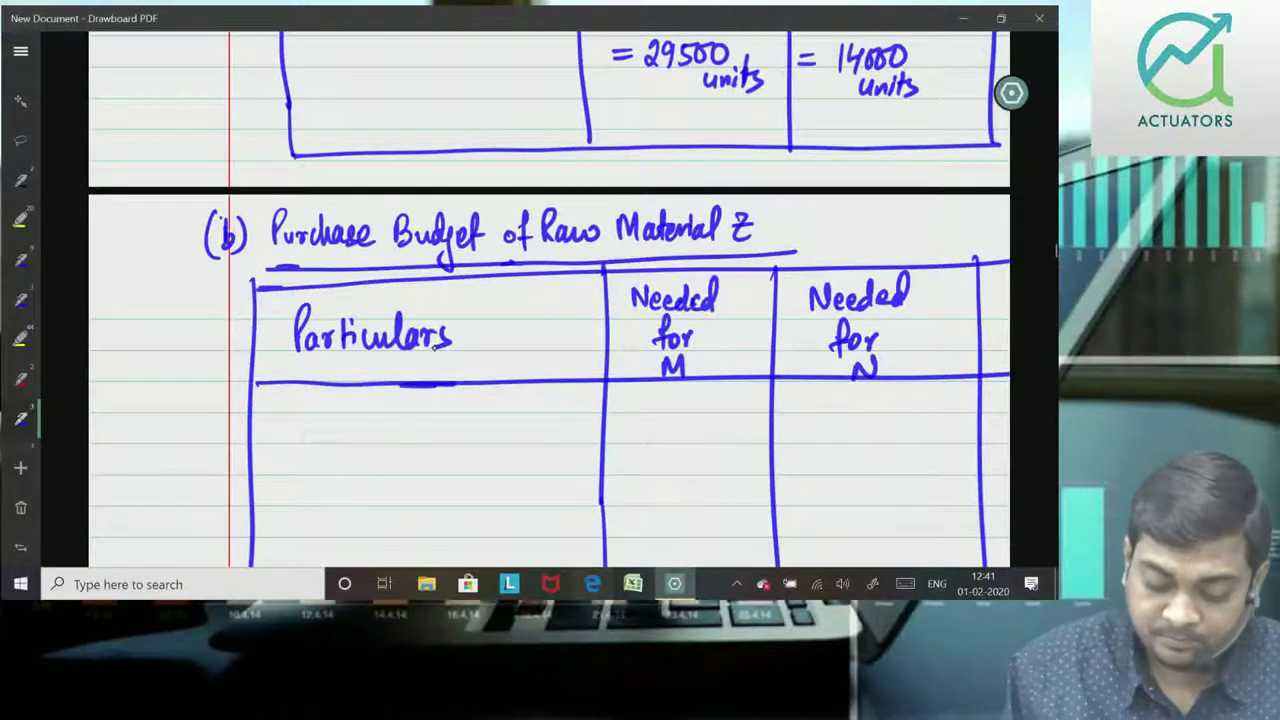
# Step: Label the first table row 'Consumption'
pyautogui.moveTo(288, 424); pyautogui.dragTo(285, 446)
pyautogui.moveTo(298, 432)
pyautogui.mouseDown()
pyautogui.moveTo(372, 453)
pyautogui.moveTo(412, 434)
pyautogui.moveTo(441, 446)
pyautogui.mouseUp()
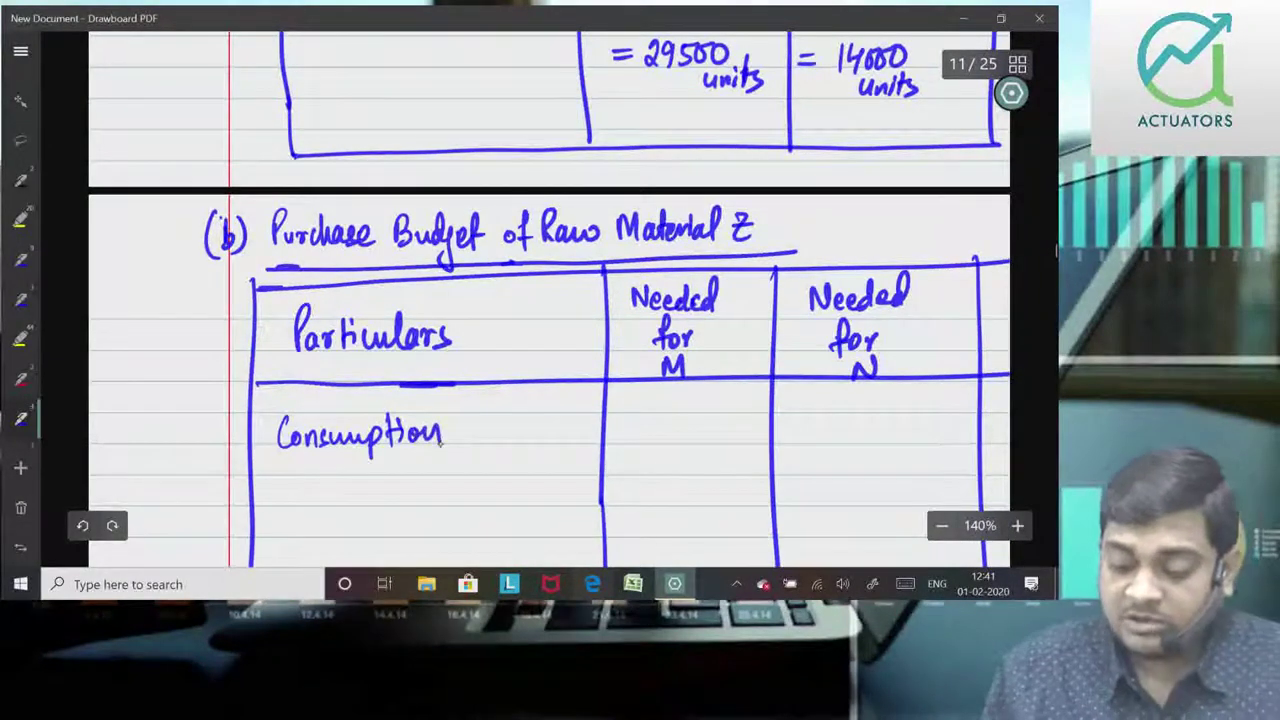
pyautogui.scroll(2, 748, 498)
# Step: Write (29500x5Kg) = 147500 Kg in the Needed for M column, fixing the mistaken digit
pyautogui.moveTo(612, 448)
pyautogui.mouseDown()
pyautogui.moveTo(626, 466)
pyautogui.moveTo(655, 449)
pyautogui.mouseUp()
pyautogui.moveTo(671, 448); pyautogui.dragTo(688, 463)
pyautogui.moveTo(687, 451); pyautogui.dragTo(677, 463)
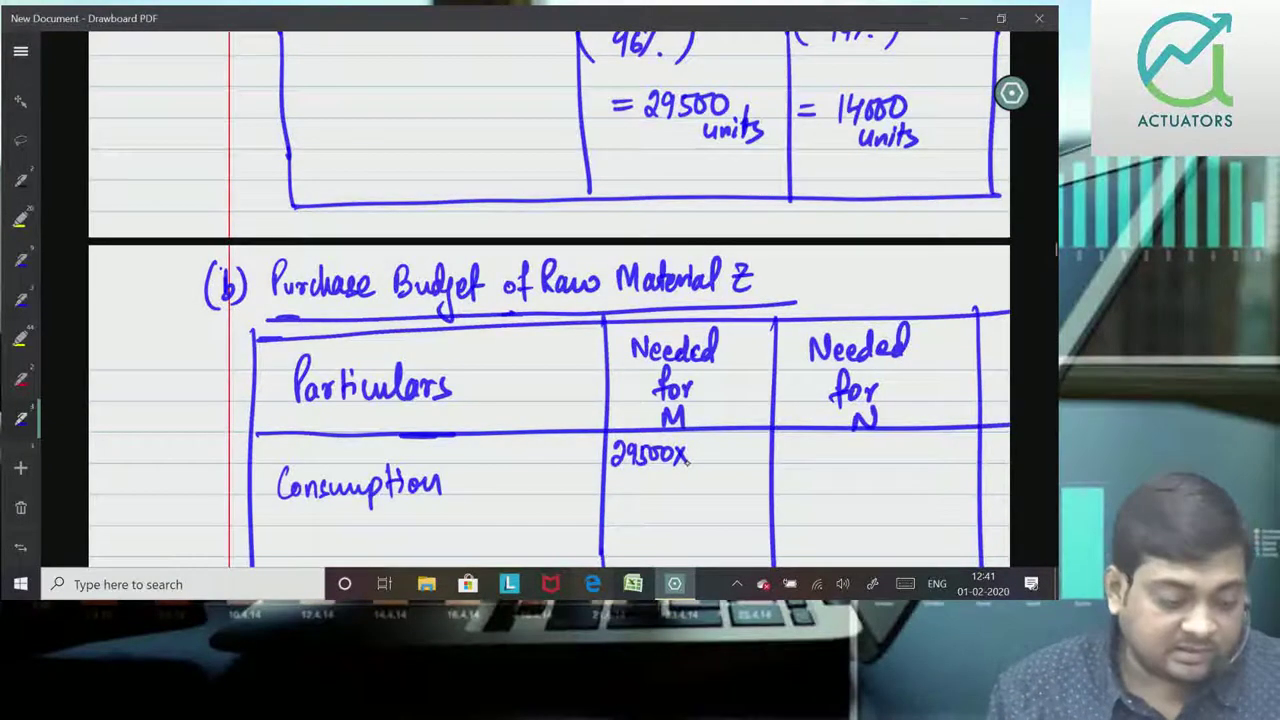
pyautogui.moveTo(694, 462)
pyautogui.mouseDown()
pyautogui.moveTo(704, 453)
pyautogui.moveTo(697, 465)
pyautogui.moveTo(728, 477)
pyautogui.mouseUp()
pyautogui.moveTo(742, 438); pyautogui.dragTo(740, 478)
pyautogui.moveTo(614, 428); pyautogui.dragTo(612, 486)
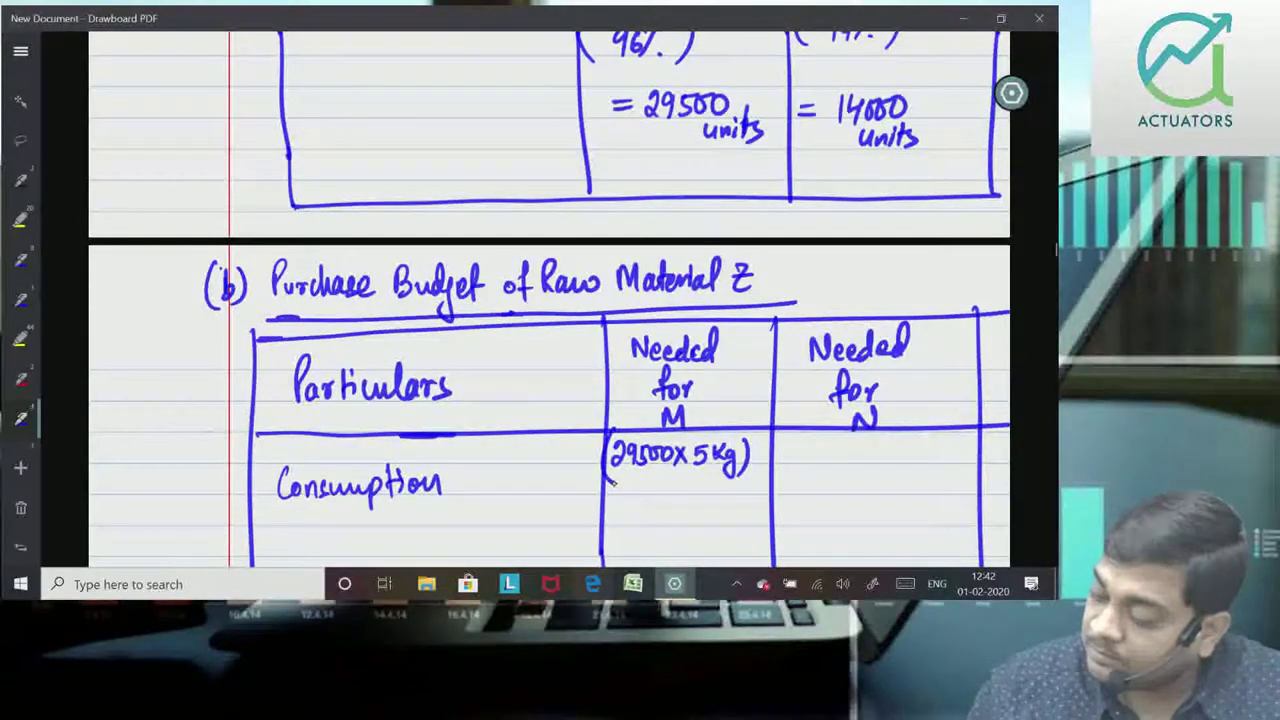
pyautogui.moveTo(613, 504); pyautogui.dragTo(622, 504)
pyautogui.moveTo(613, 510); pyautogui.dragTo(646, 506)
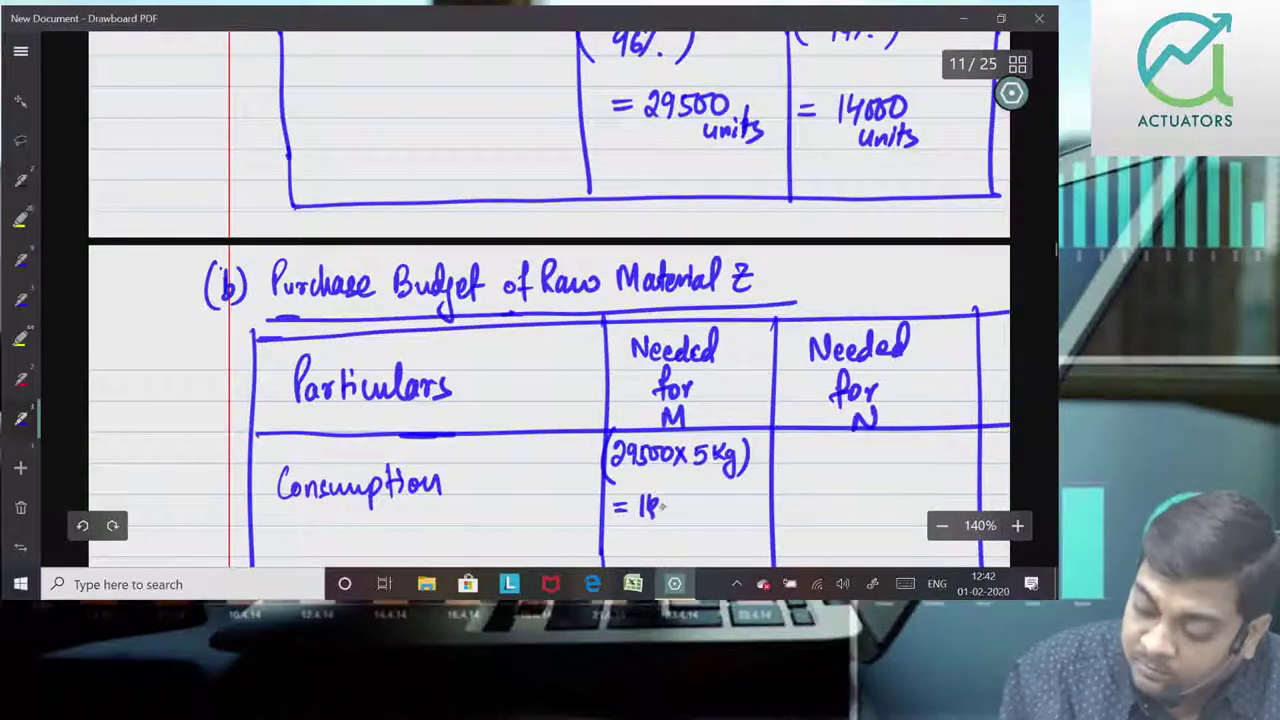
pyautogui.click(82, 525)
pyautogui.click(82, 525)
pyautogui.moveTo(649, 494)
pyautogui.mouseDown()
pyautogui.moveTo(647, 514)
pyautogui.moveTo(710, 512)
pyautogui.mouseUp()
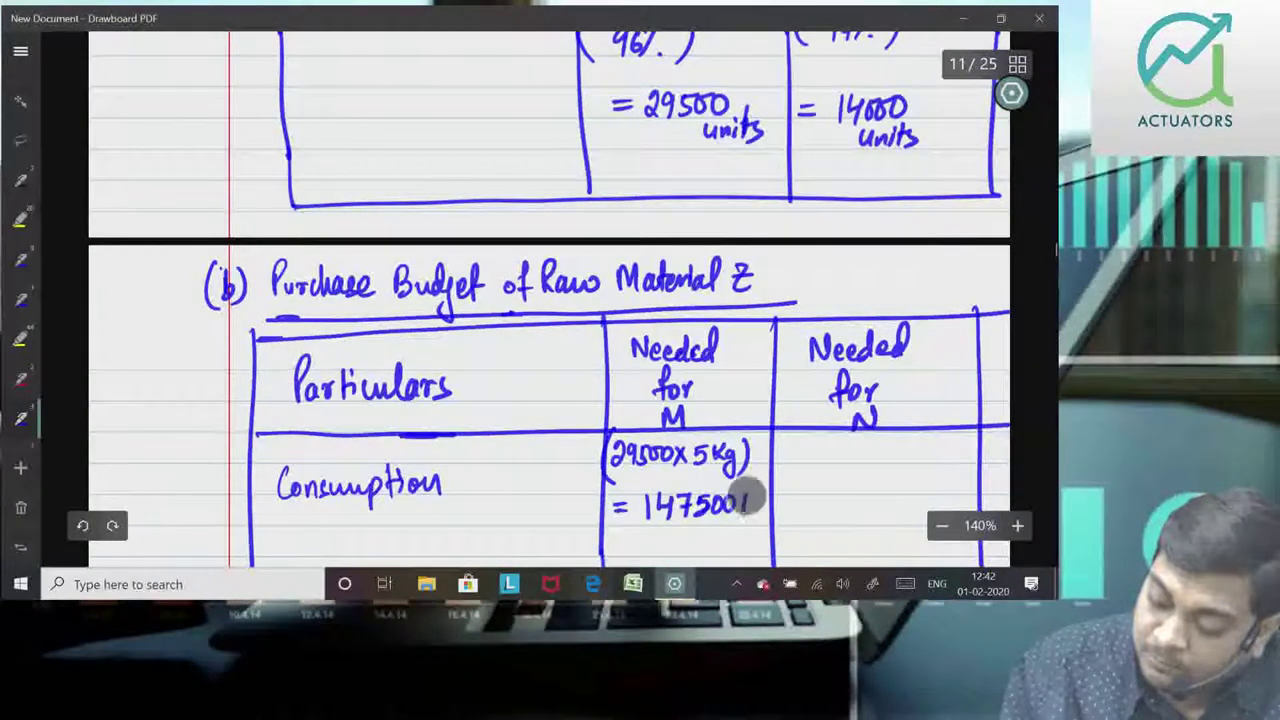
pyautogui.click(749, 491)
pyautogui.click(288, 527)
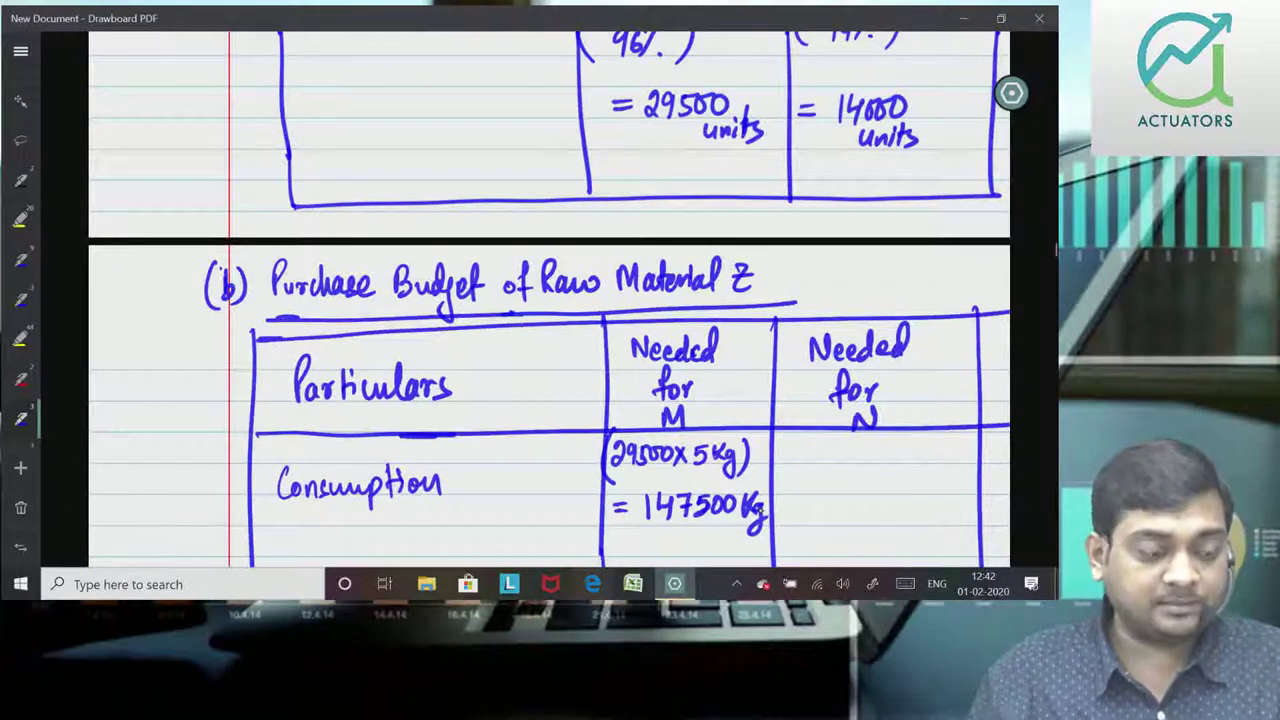
# Step: Write (14000x6Kg) = 84000 Kg in the Needed for N column
pyautogui.moveTo(784, 447)
pyautogui.mouseDown()
pyautogui.moveTo(784, 466)
pyautogui.moveTo(856, 466)
pyautogui.mouseUp()
pyautogui.moveTo(856, 448); pyautogui.dragTo(842, 466)
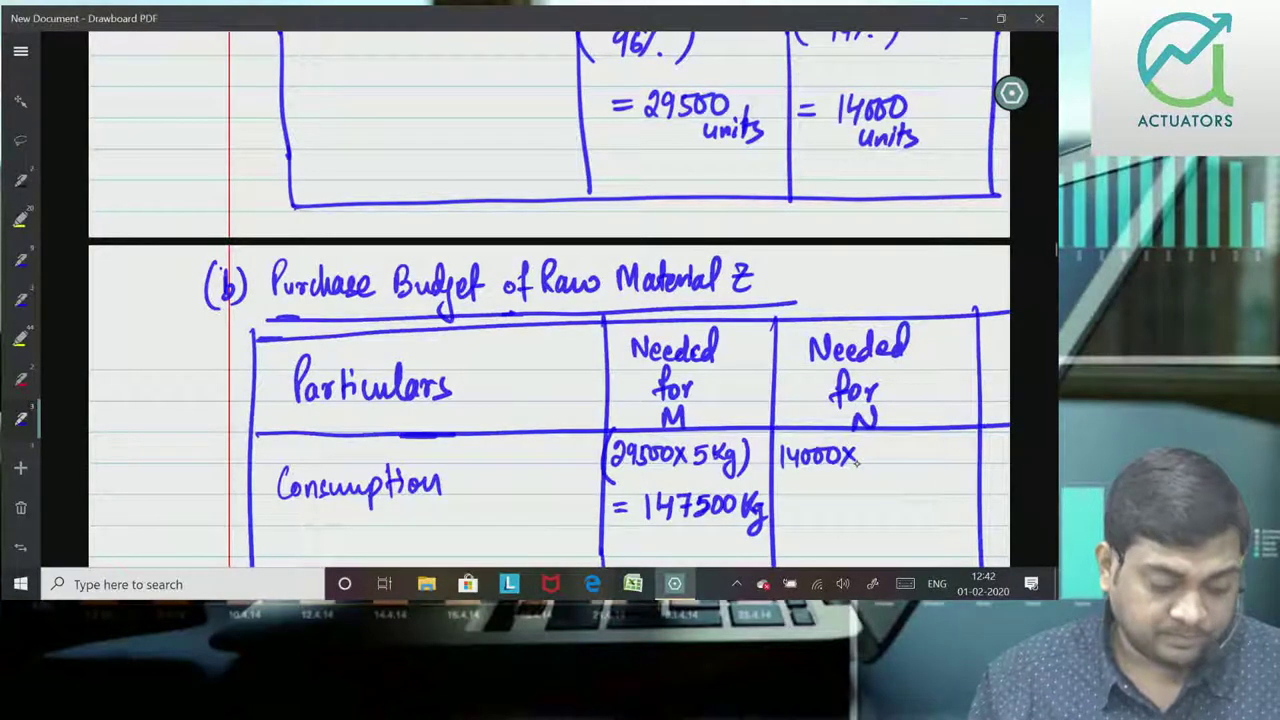
pyautogui.moveTo(878, 446)
pyautogui.mouseDown()
pyautogui.moveTo(870, 459)
pyautogui.moveTo(892, 448)
pyautogui.moveTo(908, 478)
pyautogui.mouseUp()
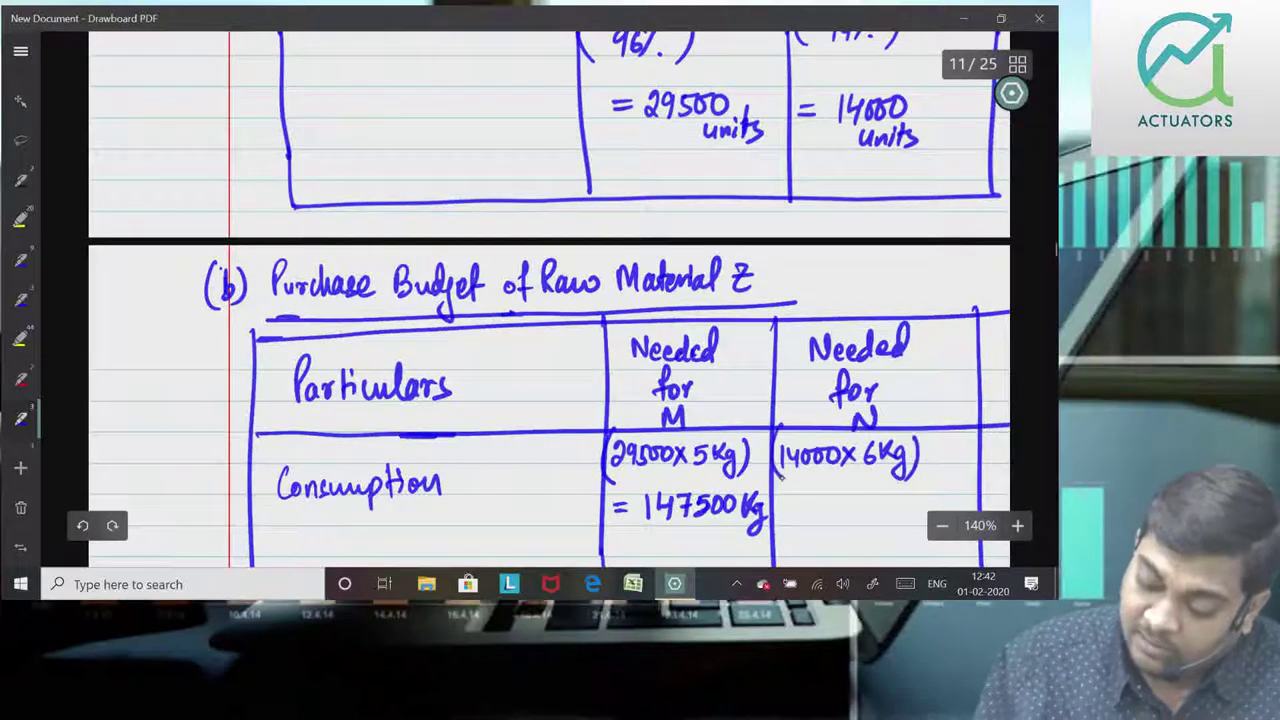
pyautogui.moveTo(834, 492); pyautogui.dragTo(856, 516)
pyautogui.moveTo(868, 494)
pyautogui.mouseDown()
pyautogui.moveTo(866, 508)
pyautogui.moveTo(918, 512)
pyautogui.mouseUp()
pyautogui.moveTo(928, 490); pyautogui.dragTo(929, 494)
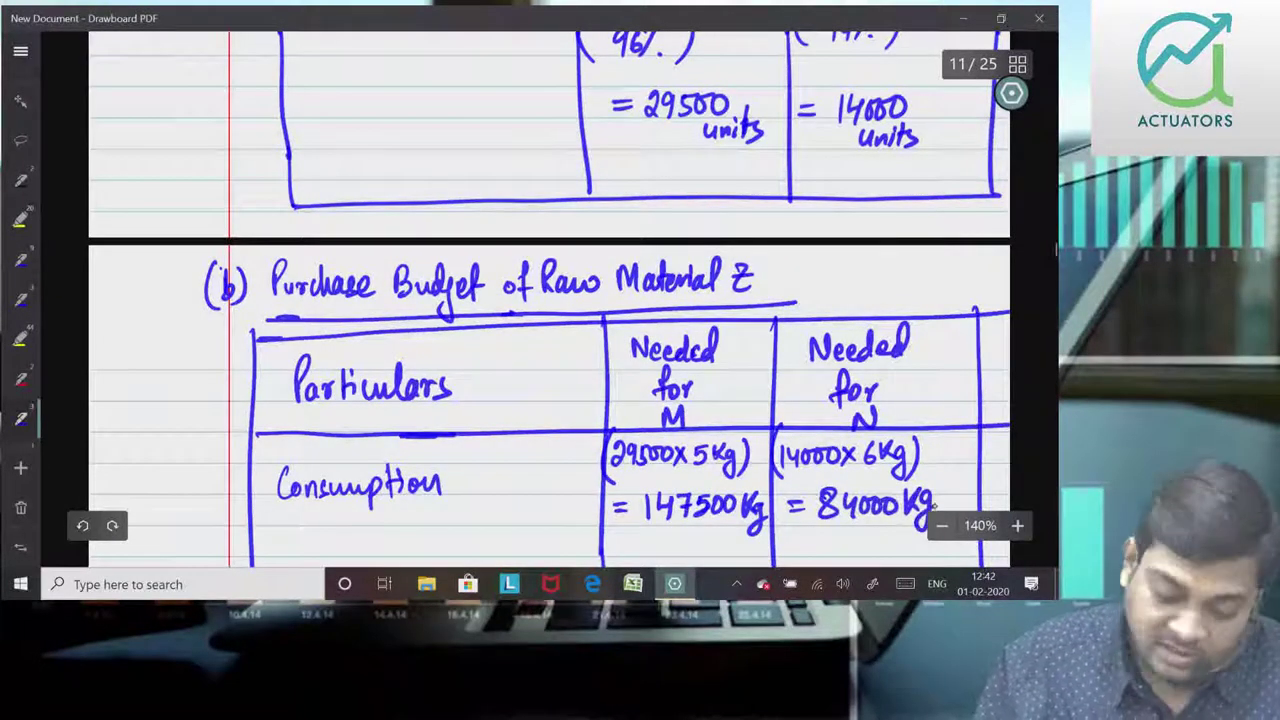
pyautogui.scroll(-2, 966, 343)
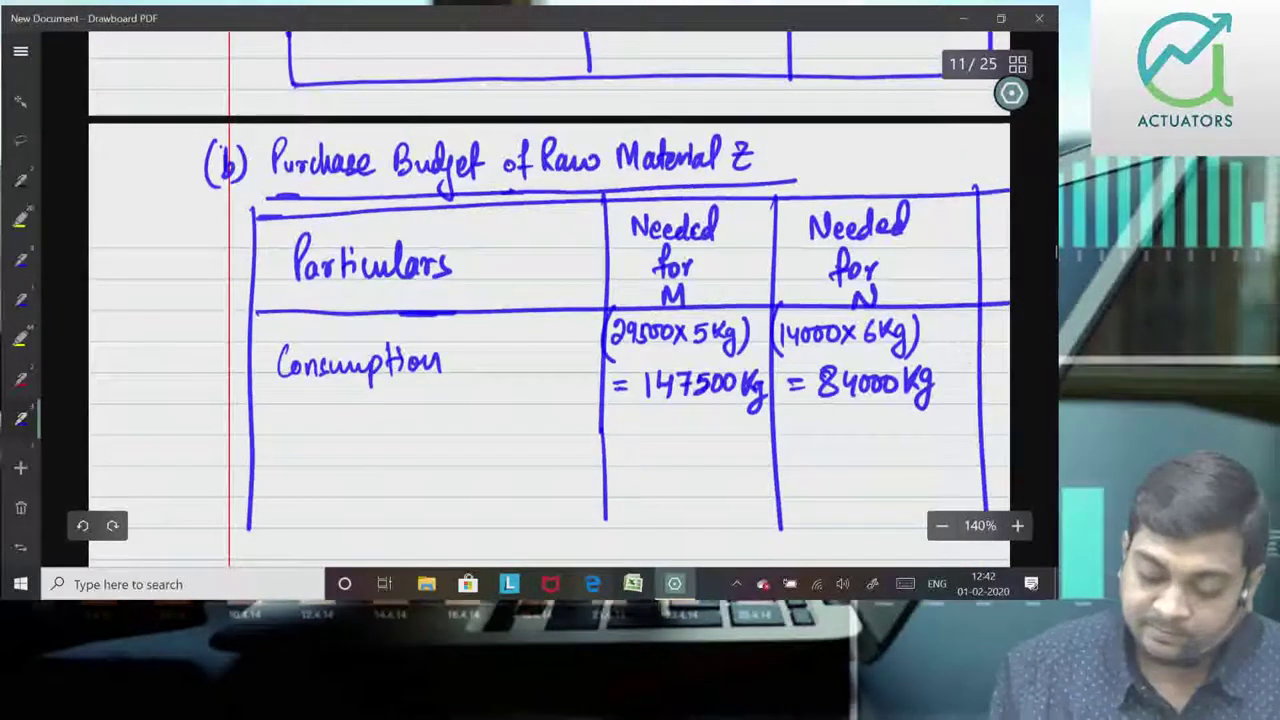
# Step: Label the next row 'Material Purchase' and switch to the red pen
pyautogui.moveTo(279, 476); pyautogui.dragTo(312, 478)
pyautogui.moveTo(316, 448)
pyautogui.mouseDown()
pyautogui.moveTo(314, 481)
pyautogui.moveTo(376, 480)
pyautogui.mouseUp()
pyautogui.moveTo(404, 436); pyautogui.dragTo(464, 479)
pyautogui.moveTo(460, 436); pyautogui.dragTo(494, 479)
pyautogui.moveTo(496, 462); pyautogui.dragTo(504, 477)
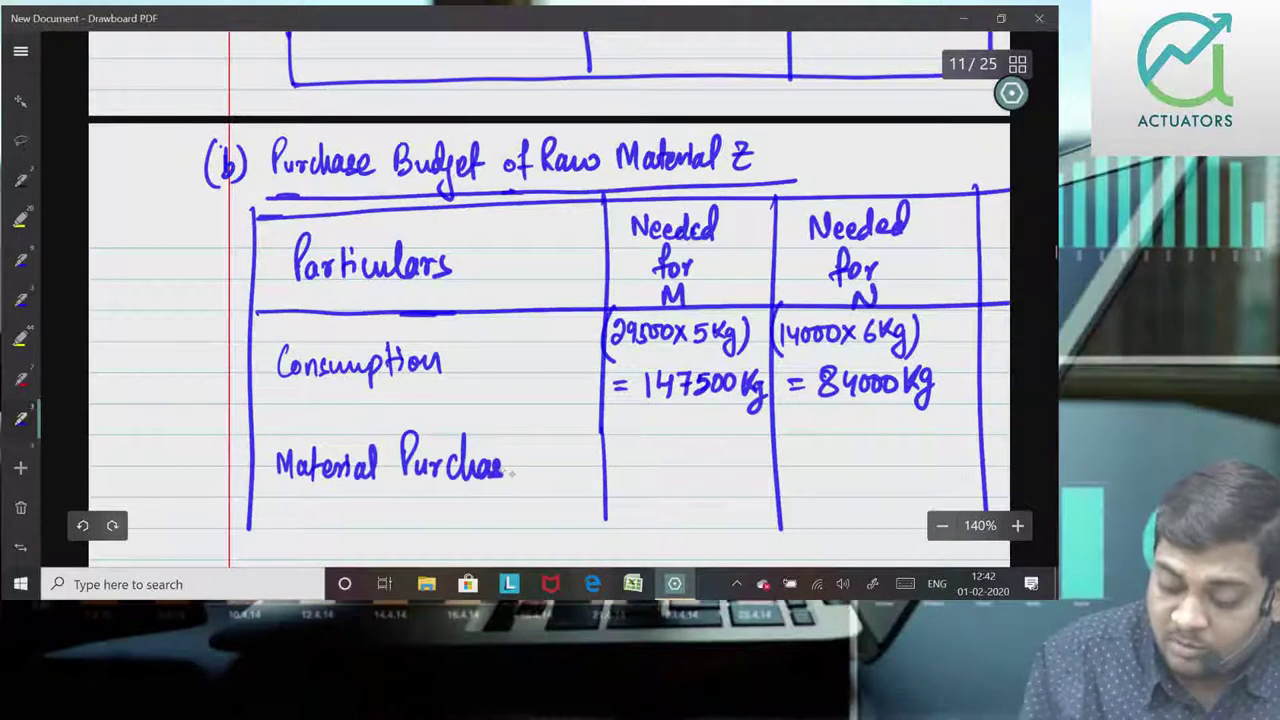
pyautogui.moveTo(512, 468); pyautogui.dragTo(525, 476)
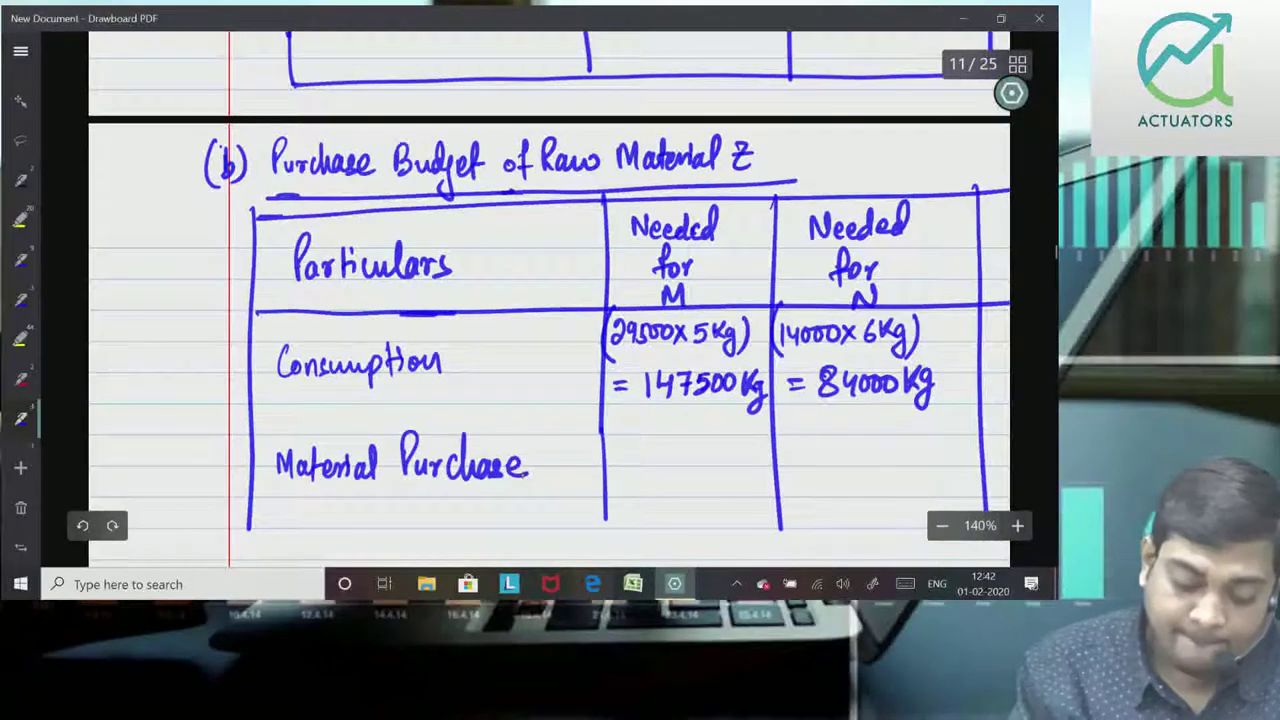
pyautogui.click(20, 378)
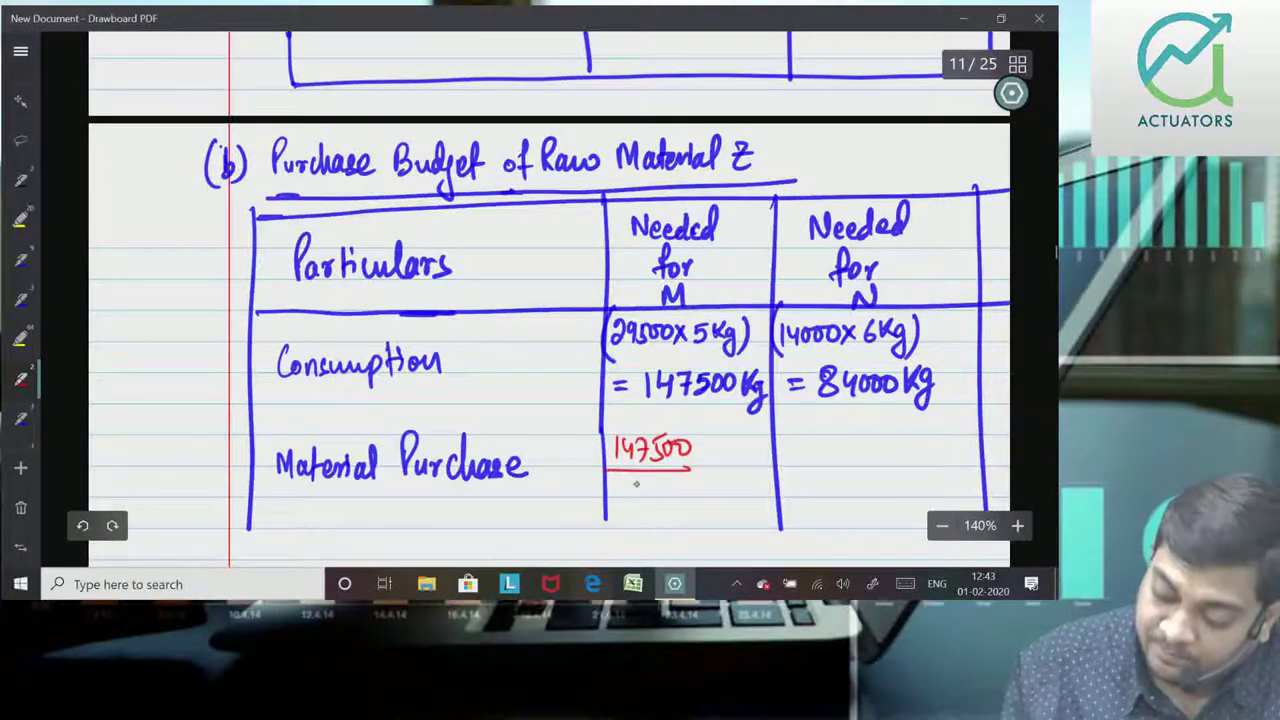
# Step: Write (147500/90%) = 163889 Kg in red for product M
pyautogui.moveTo(645, 482); pyautogui.dragTo(652, 494)
pyautogui.moveTo(656, 476); pyautogui.dragTo(662, 489)
pyautogui.moveTo(688, 436); pyautogui.dragTo(682, 504)
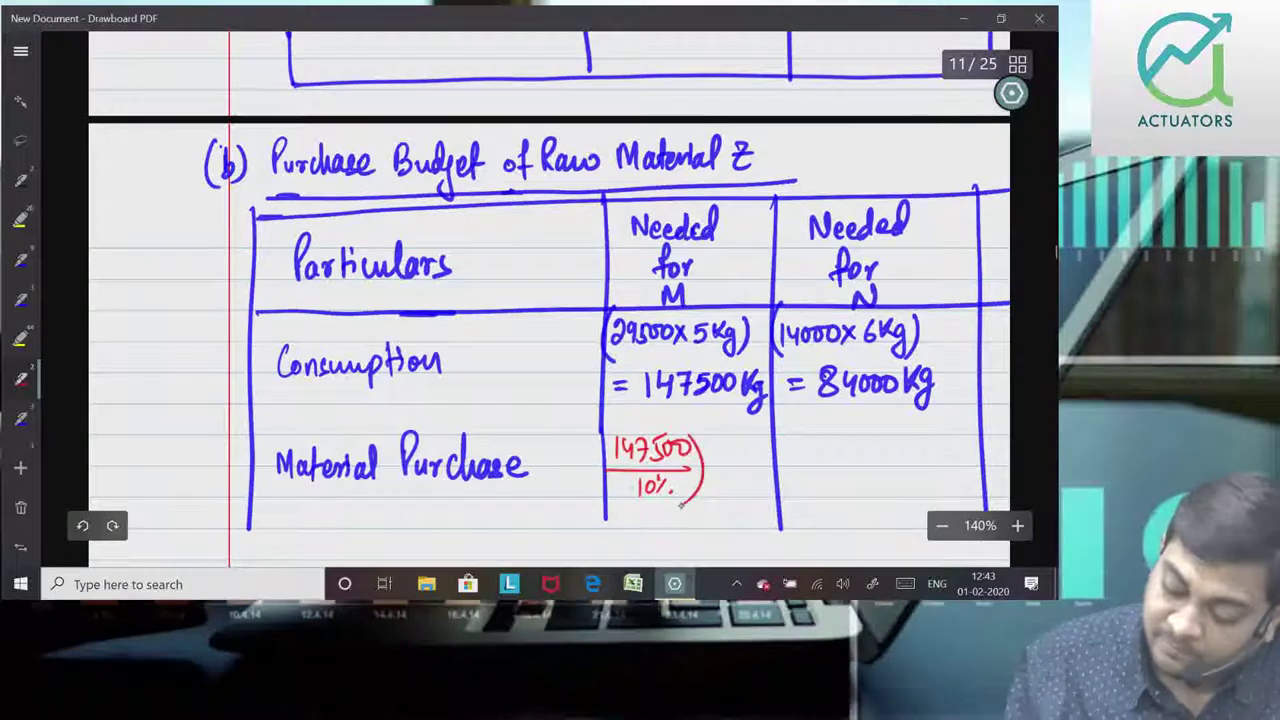
pyautogui.moveTo(615, 426); pyautogui.dragTo(612, 502)
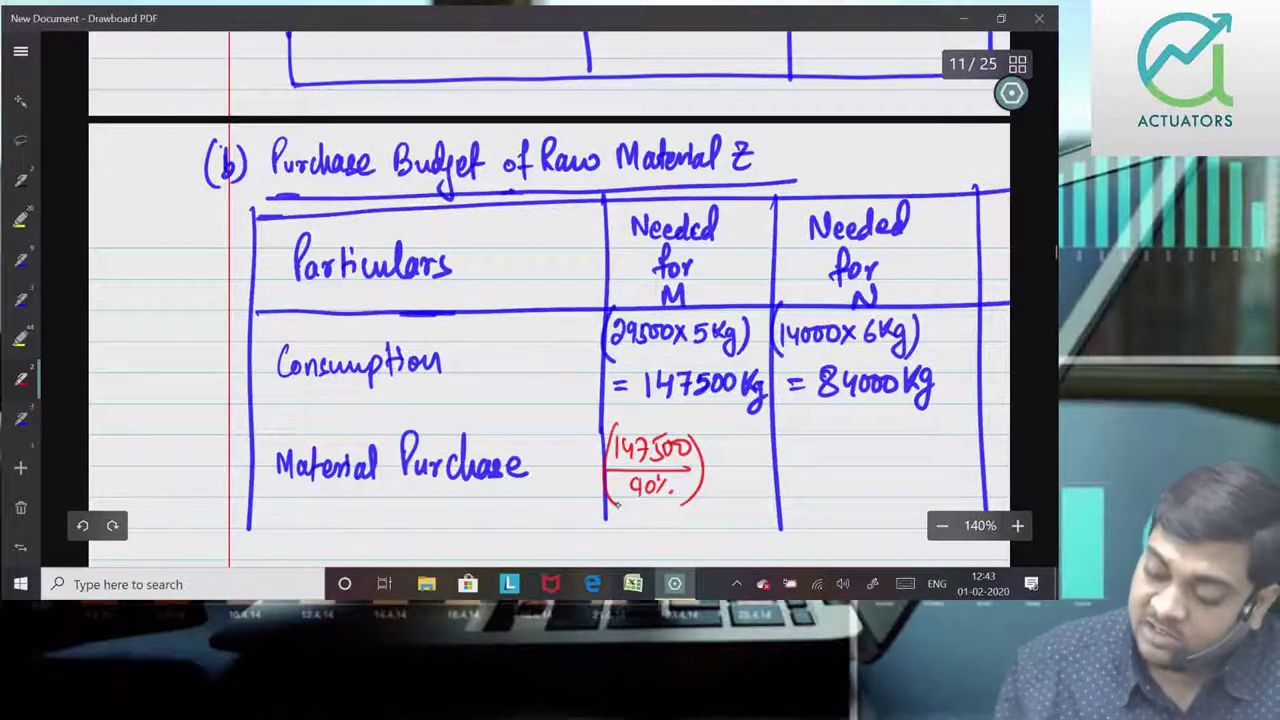
pyautogui.scroll(-2, 617, 505)
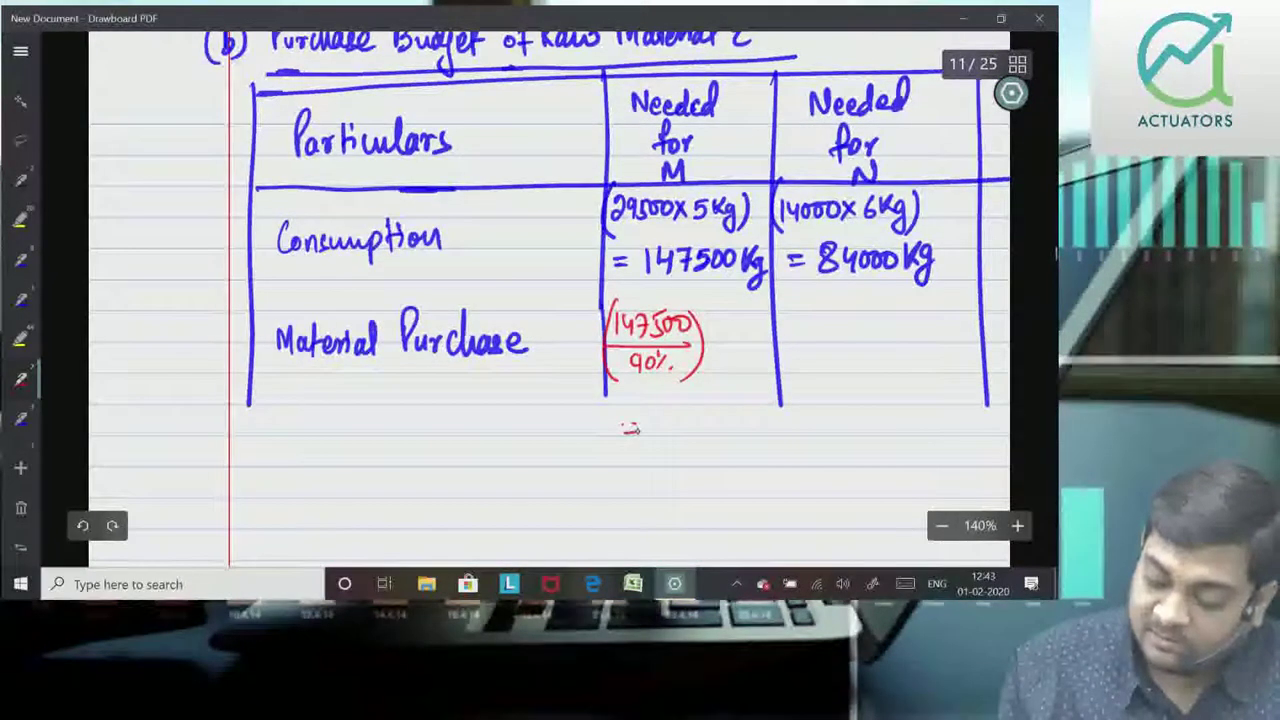
pyautogui.moveTo(621, 426); pyautogui.dragTo(638, 427)
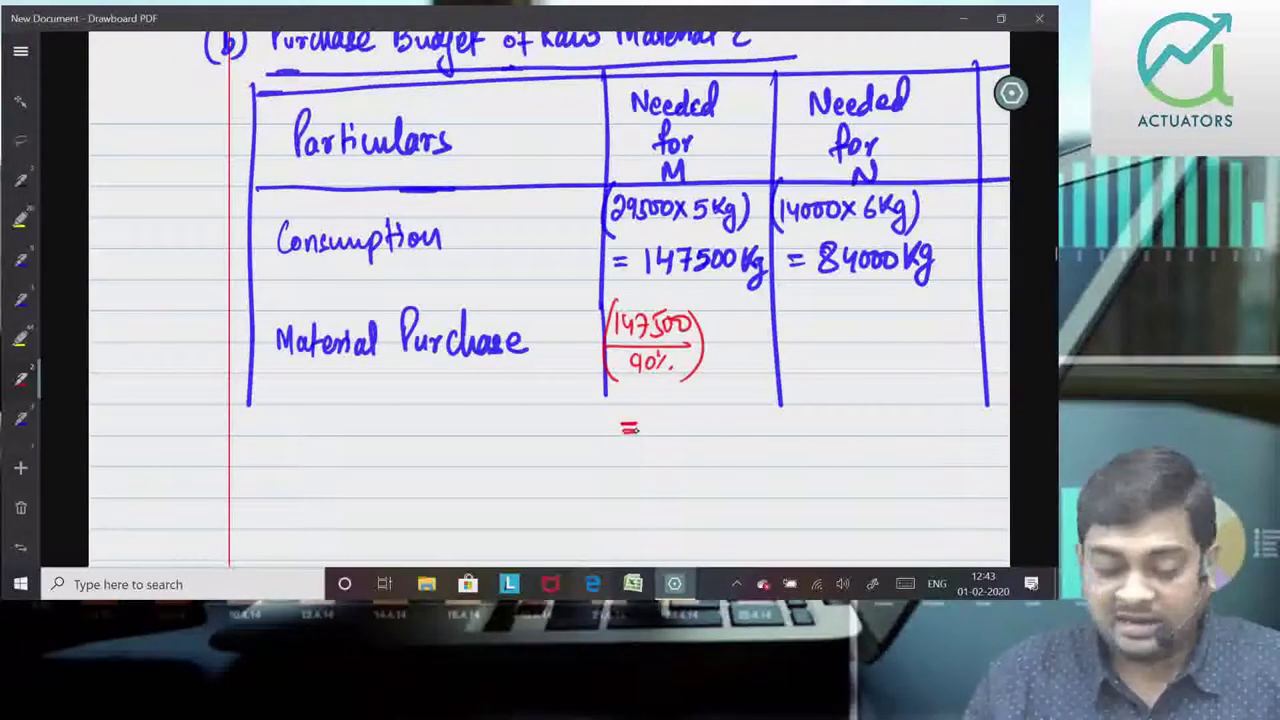
pyautogui.moveTo(652, 412)
pyautogui.mouseDown()
pyautogui.moveTo(654, 442)
pyautogui.moveTo(682, 440)
pyautogui.mouseUp()
pyautogui.click(296, 534)
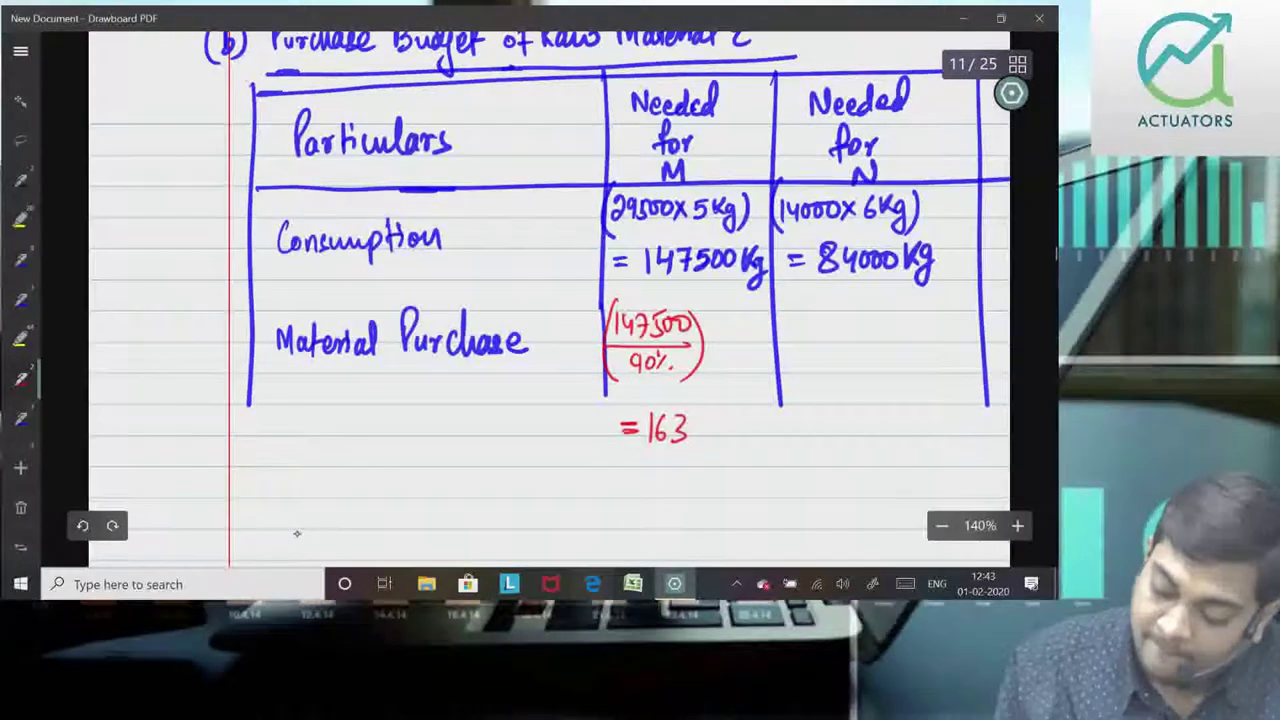
pyautogui.moveTo(713, 416); pyautogui.dragTo(714, 418)
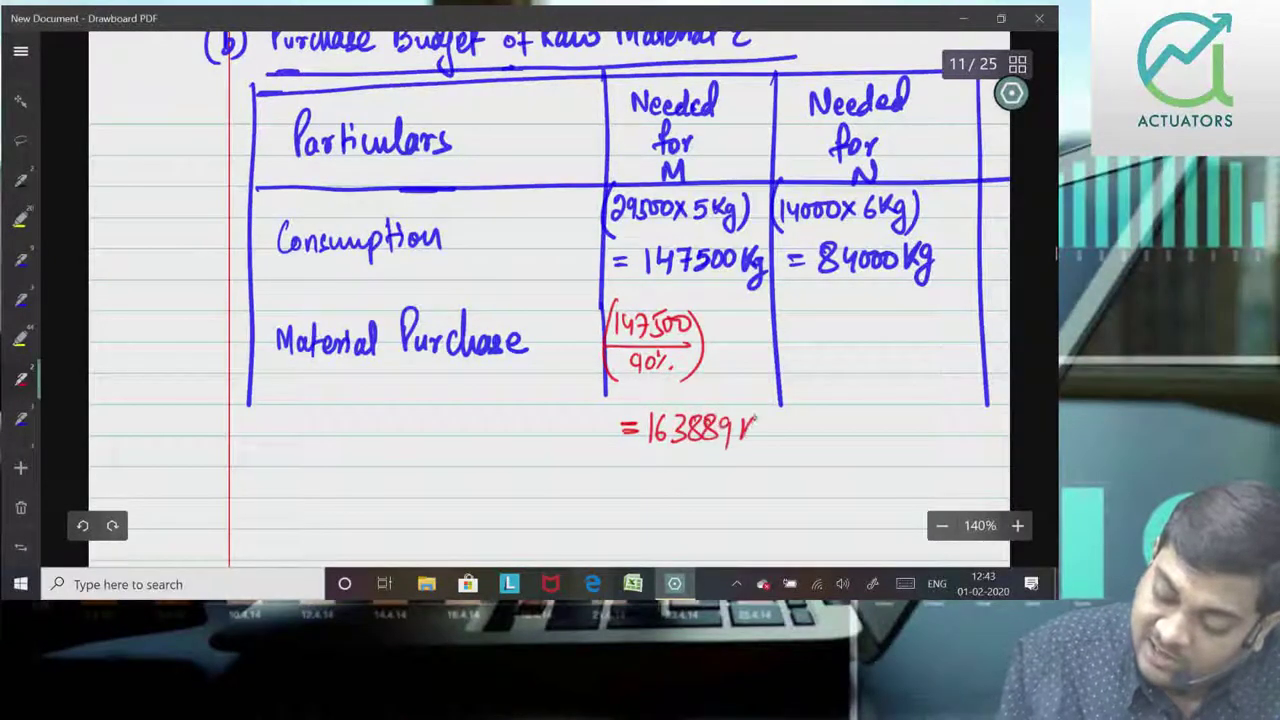
pyautogui.moveTo(765, 452); pyautogui.dragTo(760, 470)
pyautogui.moveTo(603, 395); pyautogui.dragTo(601, 484)
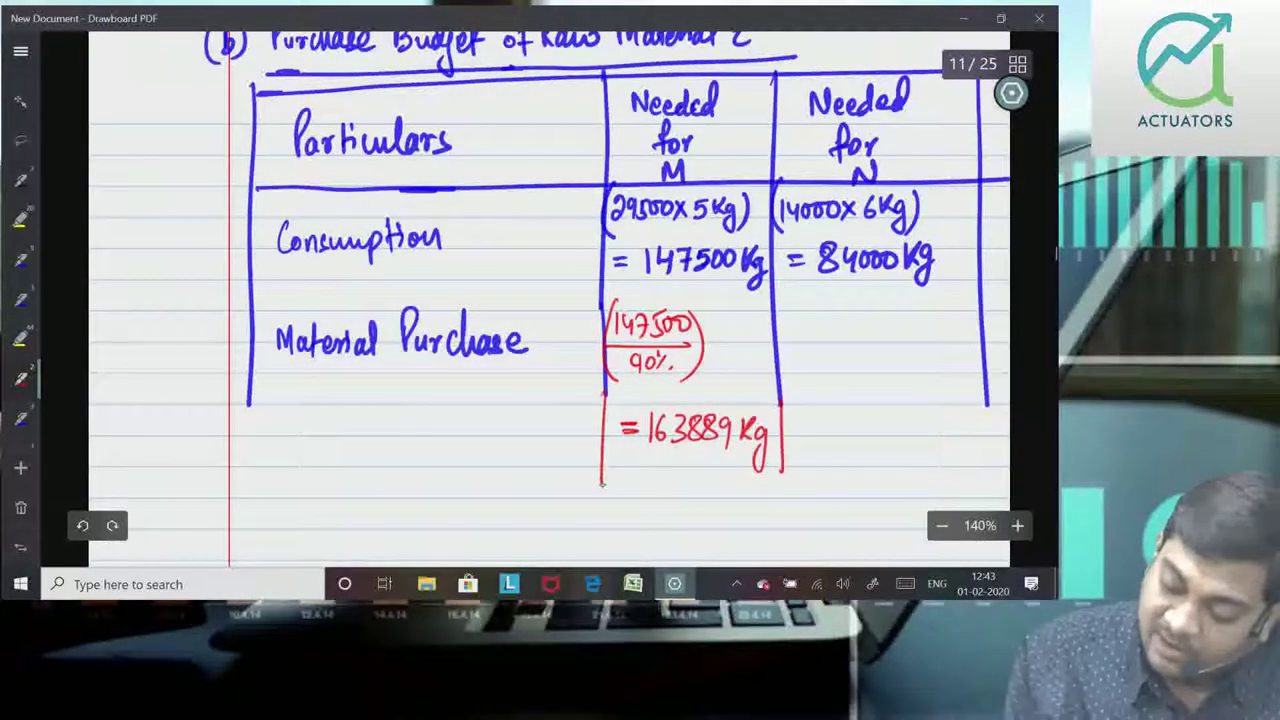
# Step: Write (84000/95%) = 88421 Kg in red for product N
pyautogui.moveTo(790, 336); pyautogui.dragTo(800, 318)
pyautogui.moveTo(812, 316)
pyautogui.mouseDown()
pyautogui.moveTo(822, 333)
pyautogui.moveTo(851, 320)
pyautogui.mouseUp()
pyautogui.moveTo(867, 318); pyautogui.dragTo(865, 320)
pyautogui.moveTo(786, 342)
pyautogui.mouseDown()
pyautogui.moveTo(876, 340)
pyautogui.moveTo(824, 372)
pyautogui.mouseUp()
pyautogui.moveTo(829, 351)
pyautogui.mouseDown()
pyautogui.moveTo(852, 350)
pyautogui.moveTo(882, 376)
pyautogui.mouseUp()
pyautogui.click(858, 368)
pyautogui.moveTo(792, 292); pyautogui.dragTo(789, 378)
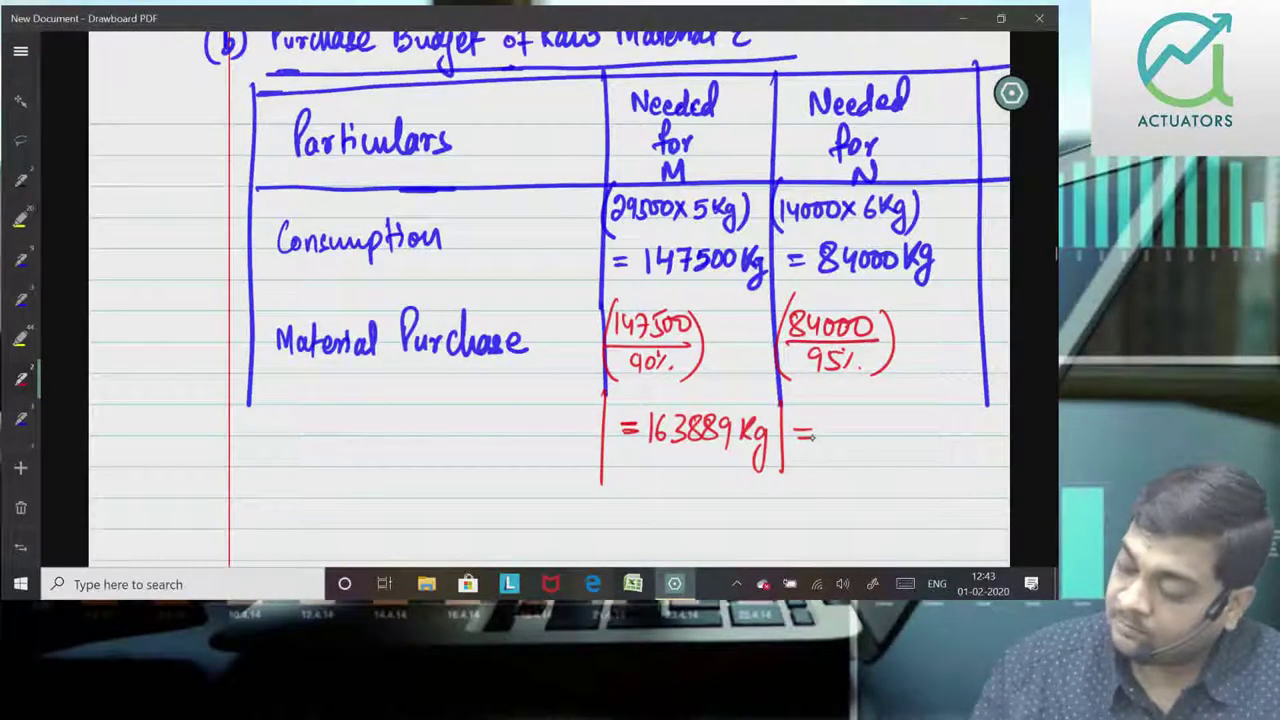
pyautogui.moveTo(840, 420); pyautogui.dragTo(862, 421)
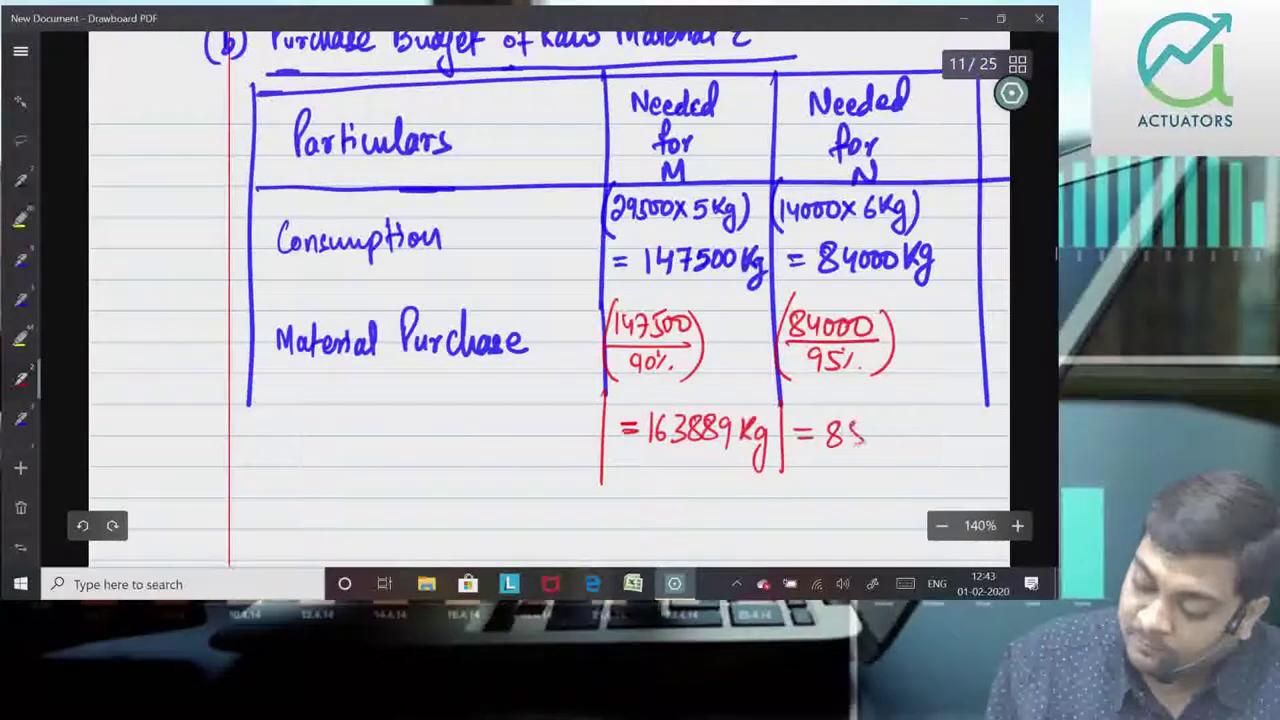
pyautogui.moveTo(870, 422); pyautogui.dragTo(878, 444)
pyautogui.moveTo(890, 424); pyautogui.dragTo(926, 442)
pyautogui.moveTo(936, 420); pyautogui.dragTo(938, 440)
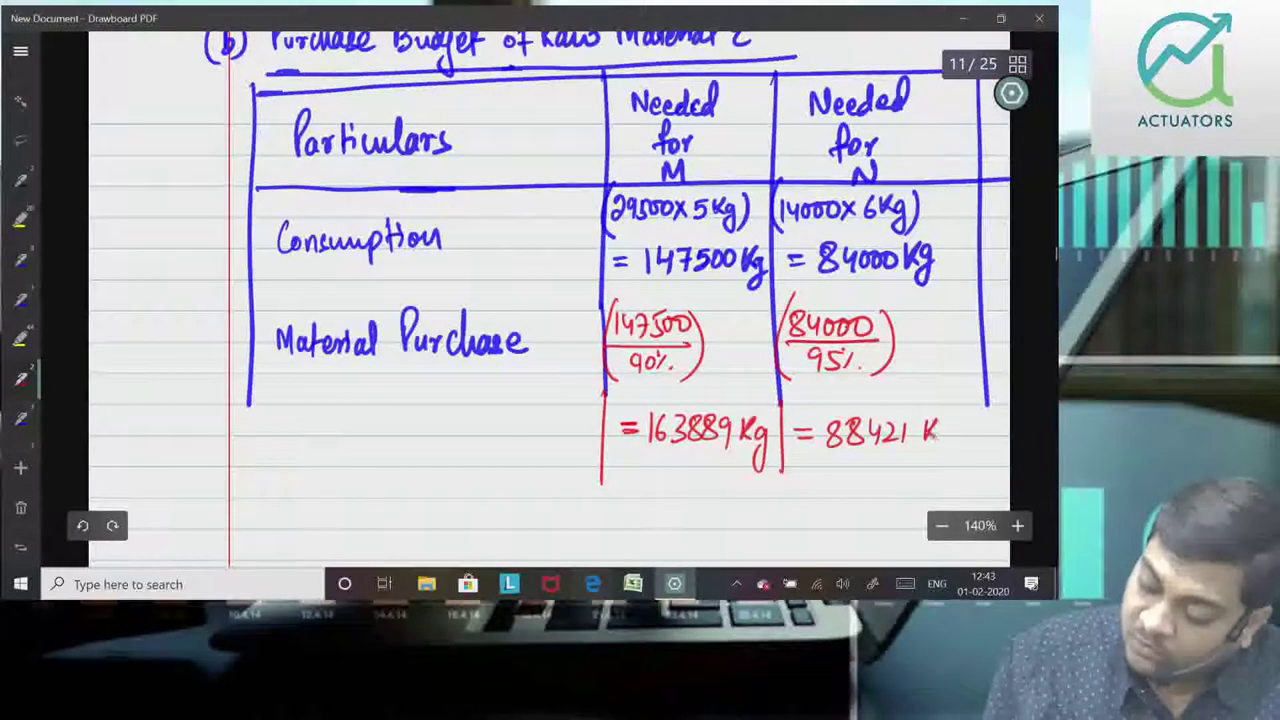
# Step: In blue, extend the table borders downward and draw a downward arrow joining the two results
pyautogui.click(20, 418)
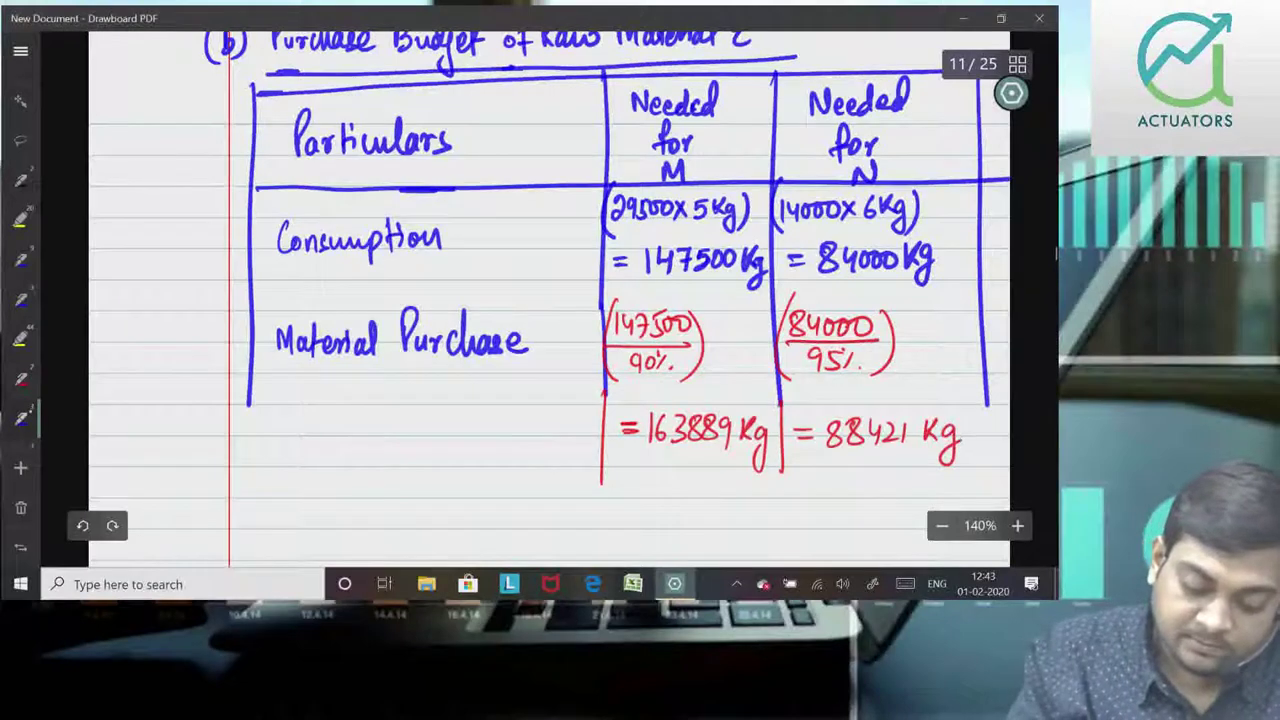
pyautogui.moveTo(604, 390); pyautogui.dragTo(600, 494)
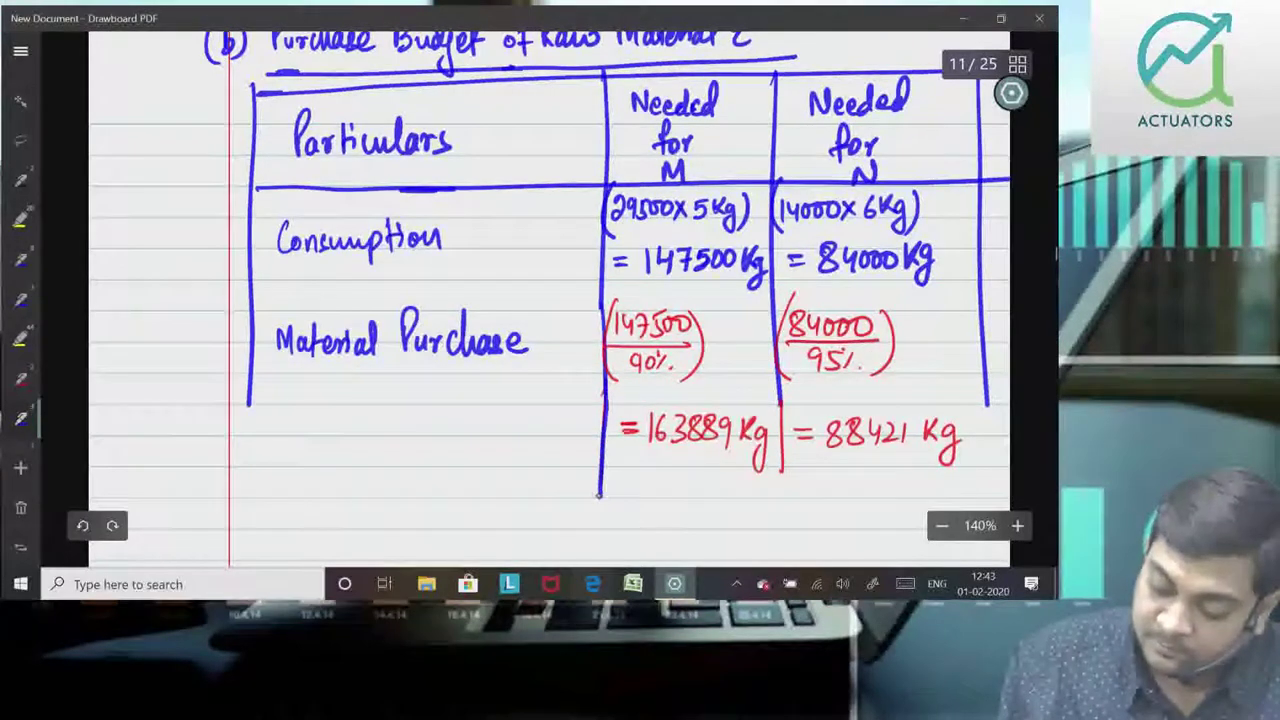
pyautogui.moveTo(988, 404); pyautogui.dragTo(992, 462)
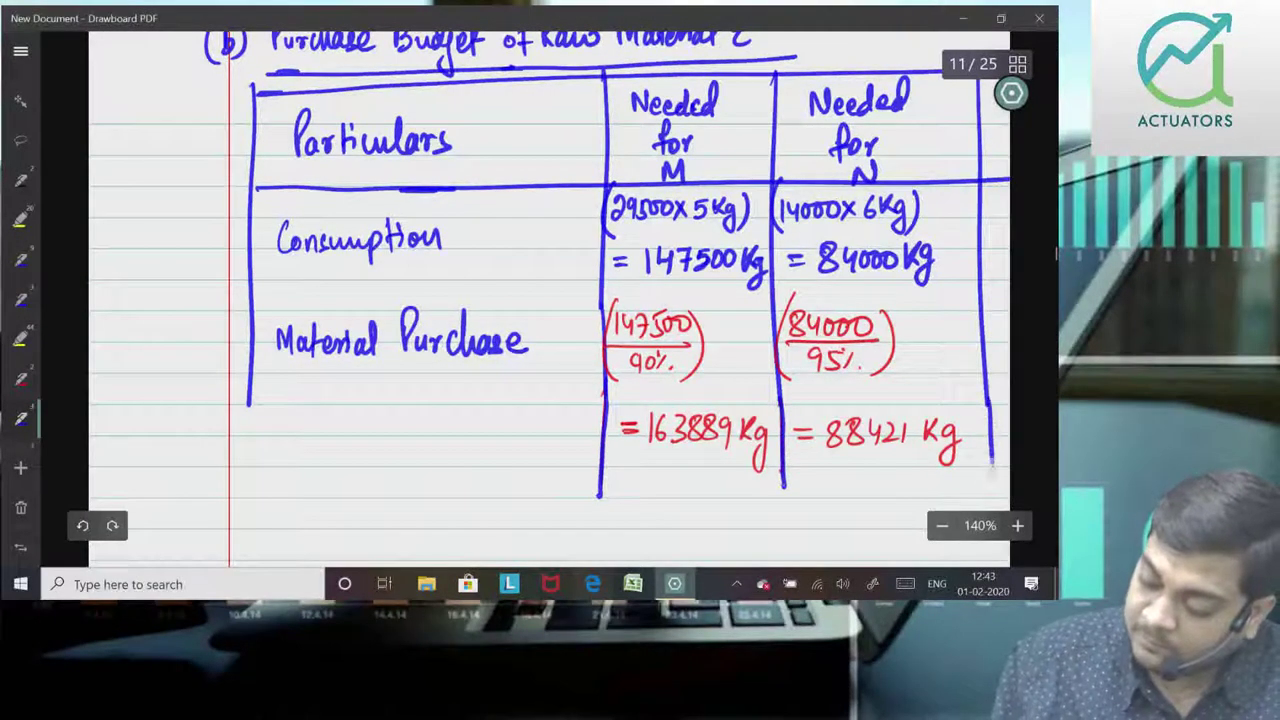
pyautogui.moveTo(249, 408); pyautogui.dragTo(248, 503)
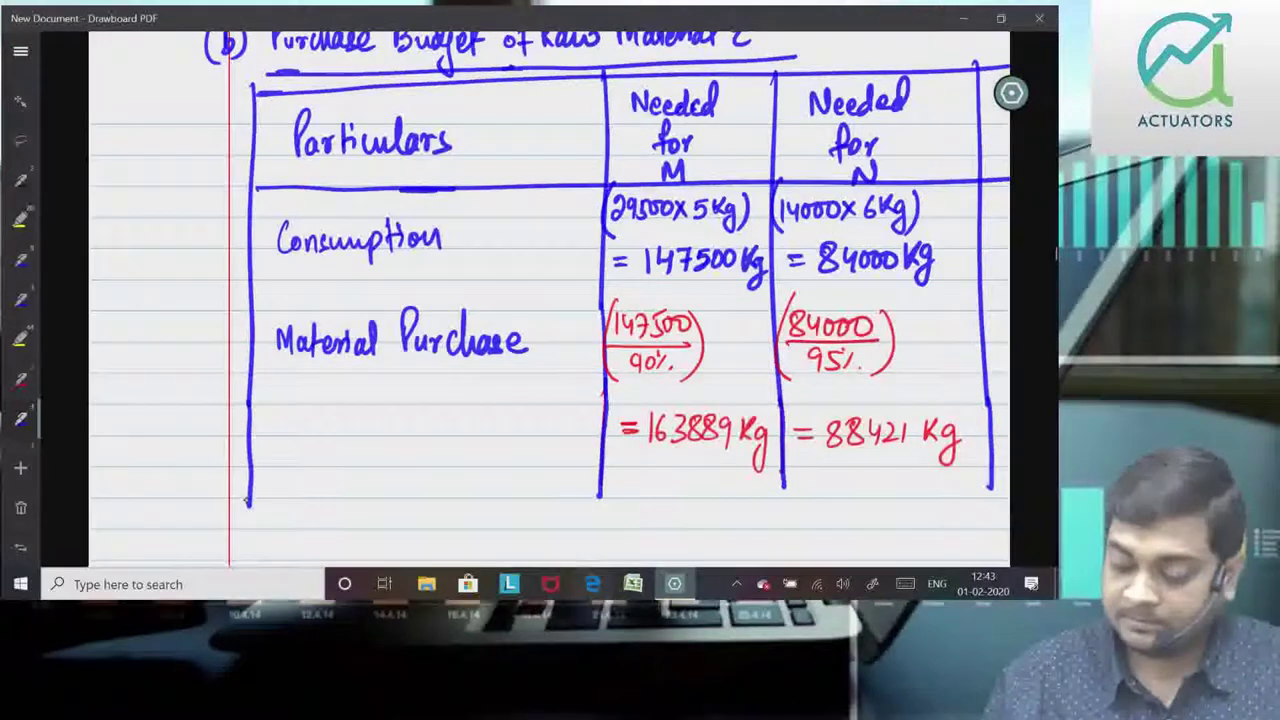
pyautogui.moveTo(732, 481); pyautogui.dragTo(787, 512)
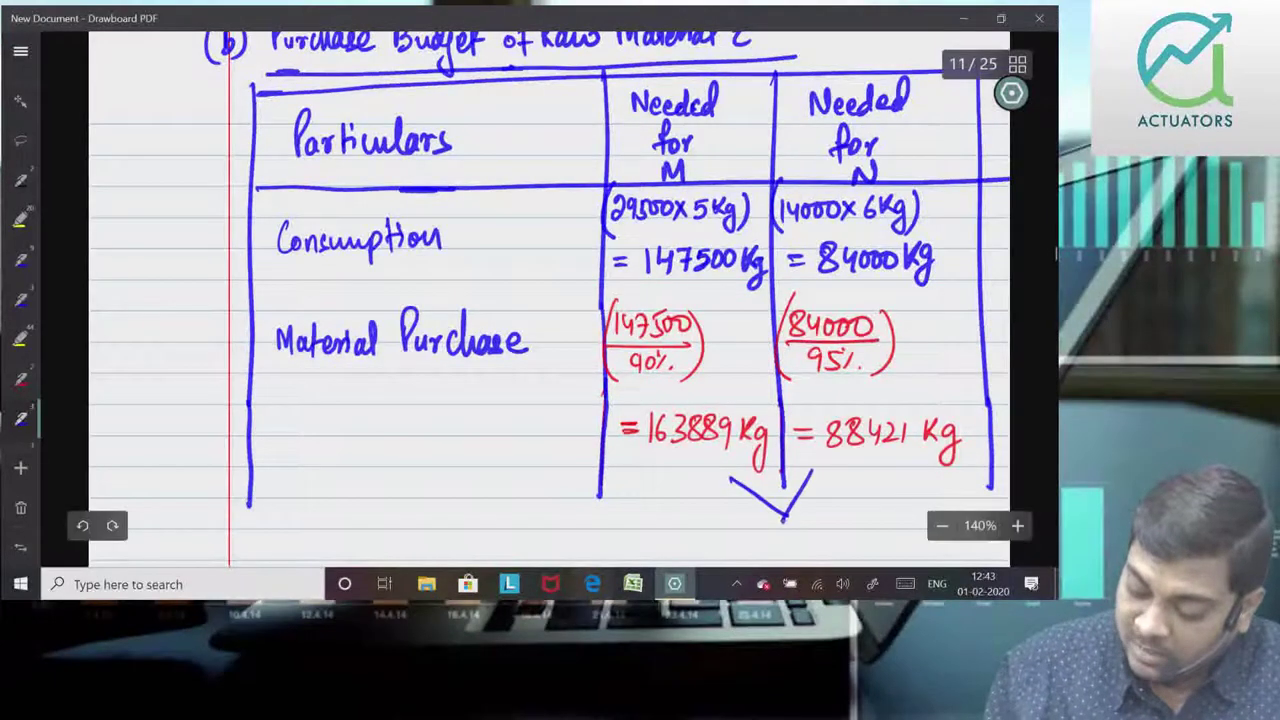
pyautogui.moveTo(490, 536)
pyautogui.mouseDown()
pyautogui.moveTo(512, 548)
pyautogui.moveTo(583, 540)
pyautogui.mouseUp()
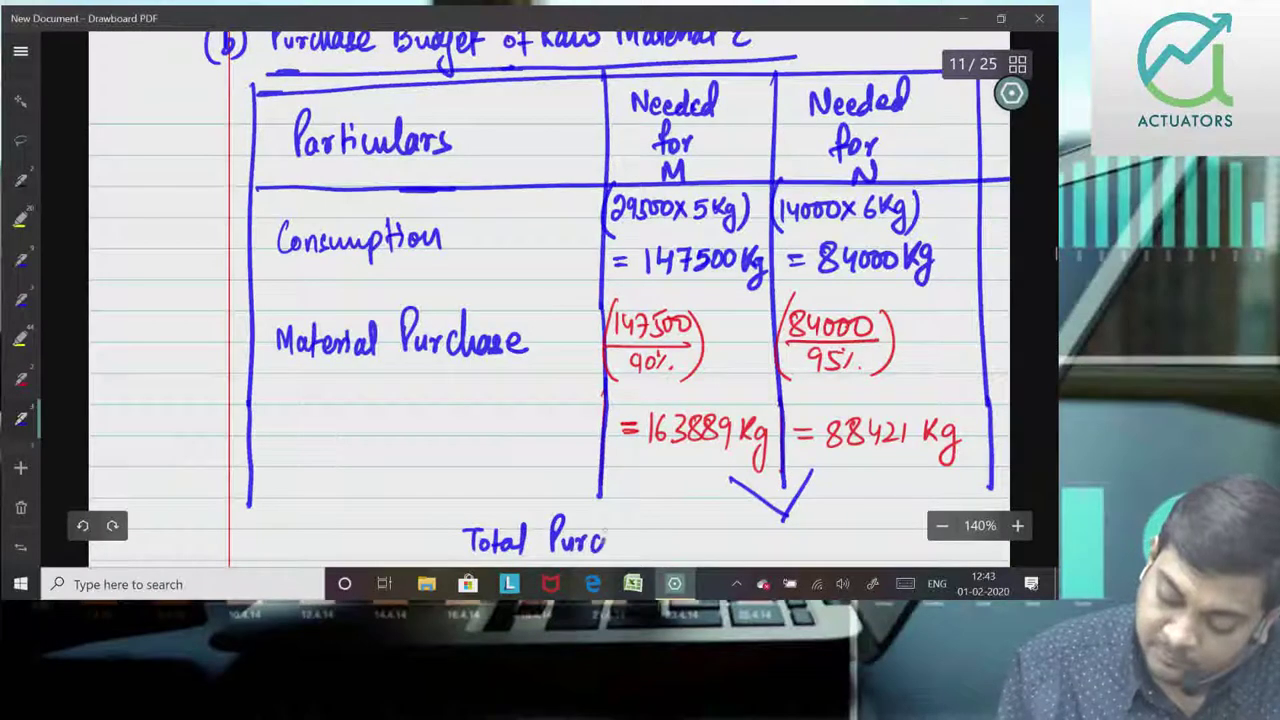
# Step: Complete 'Total Purchase = 252310 Kg' below the table
pyautogui.moveTo(692, 540); pyautogui.dragTo(706, 539)
pyautogui.moveTo(693, 546); pyautogui.dragTo(708, 545)
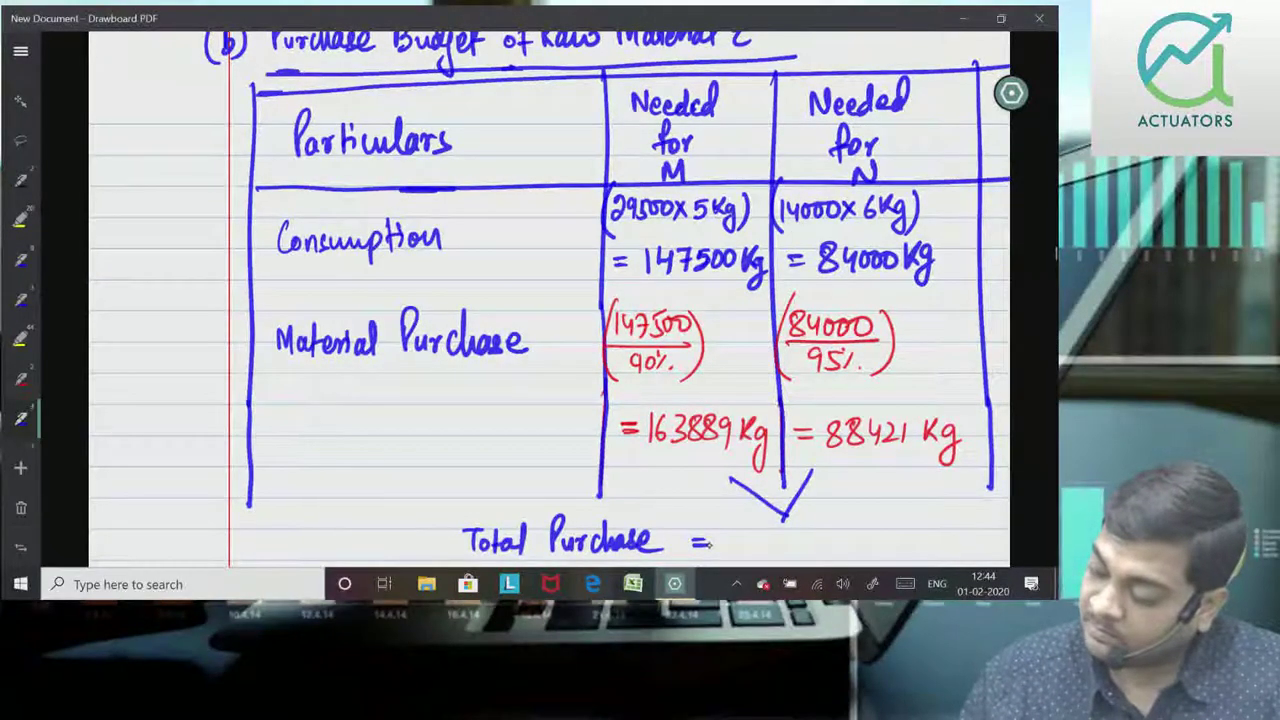
pyautogui.moveTo(734, 534)
pyautogui.mouseDown()
pyautogui.moveTo(760, 552)
pyautogui.moveTo(838, 533)
pyautogui.moveTo(884, 560)
pyautogui.mouseUp()
pyautogui.click(782, 541)
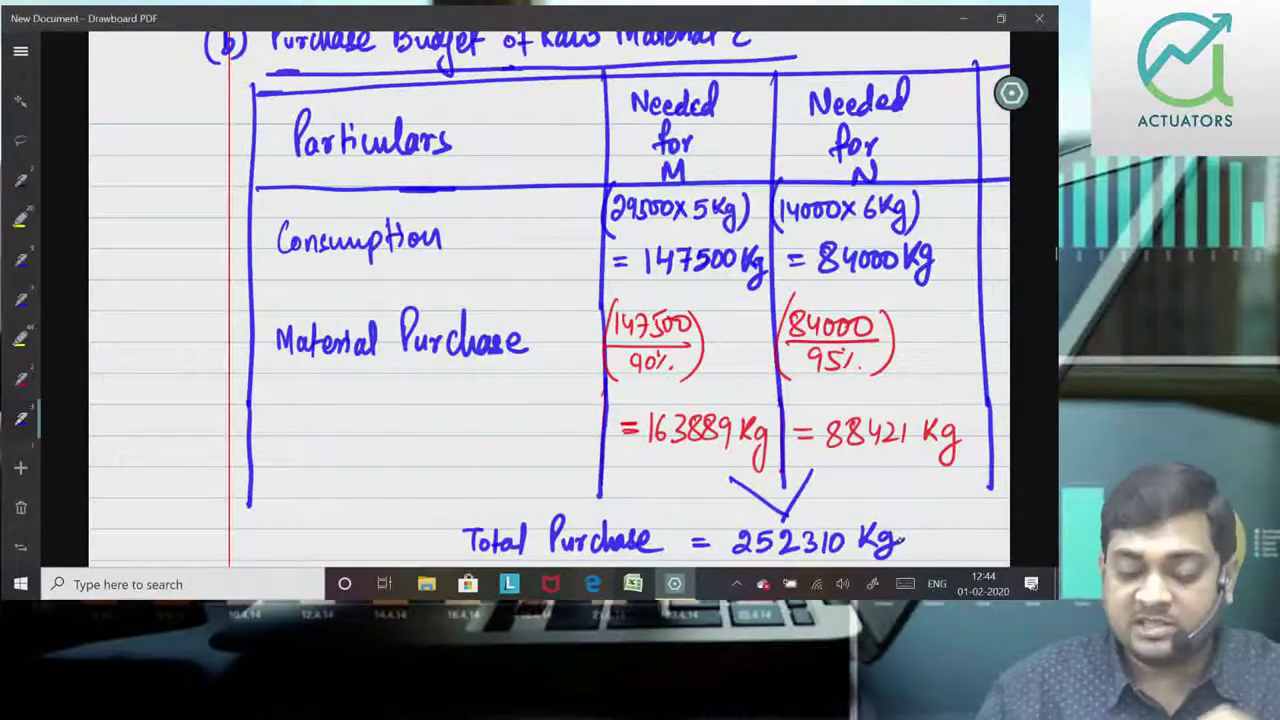
# Step: Highlight the Total Purchase line in yellow
pyautogui.click(20, 338)
pyautogui.moveTo(462, 540); pyautogui.dragTo(905, 540)
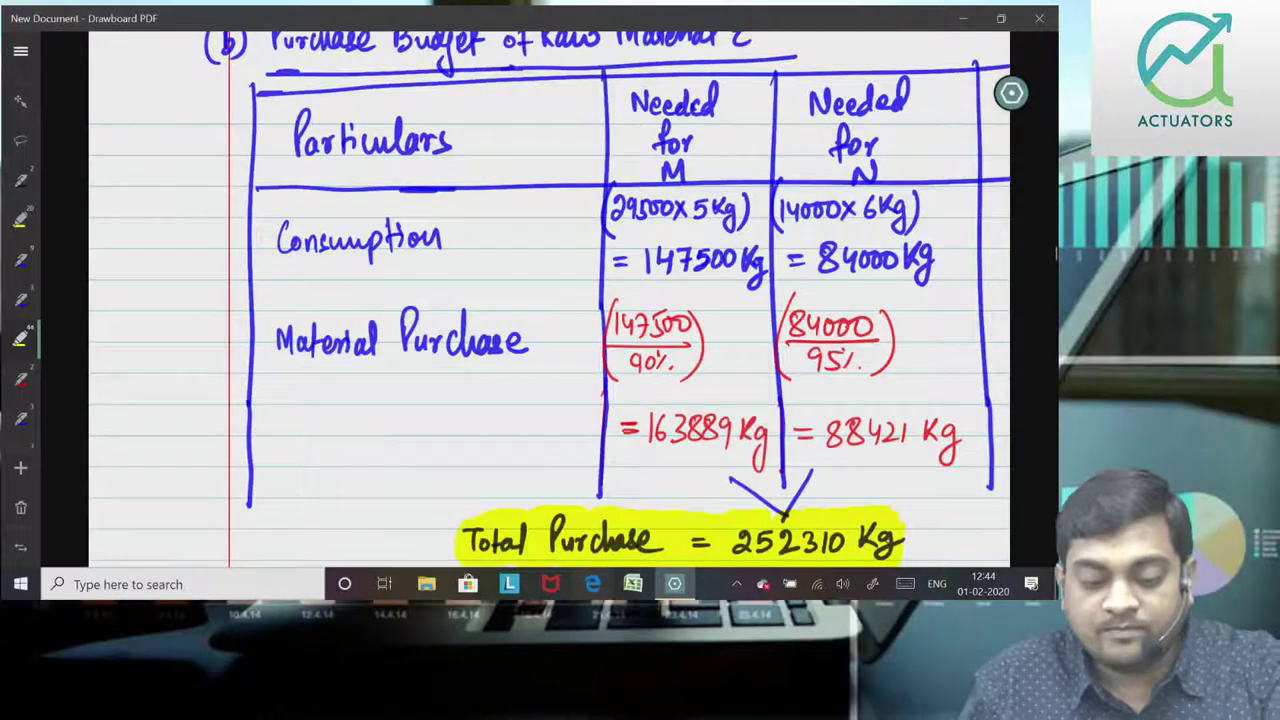
pyautogui.scroll(5, 550, 300)
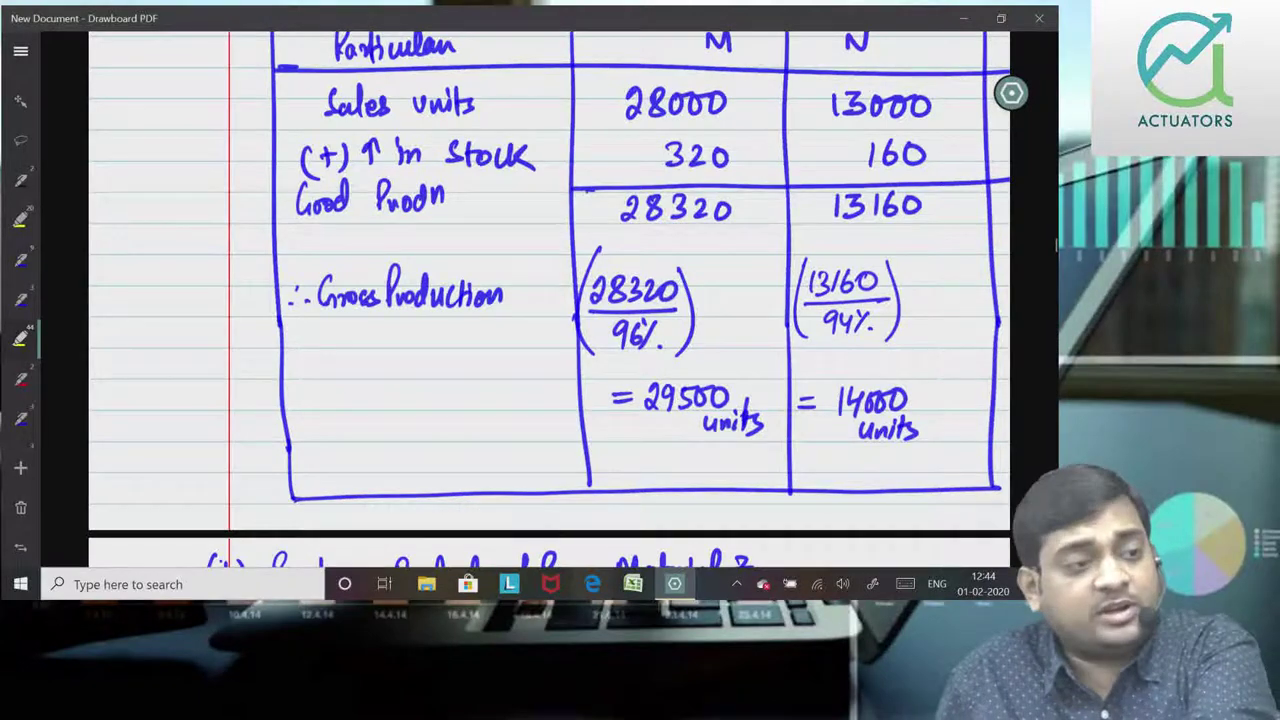
pyautogui.scroll(-3, 550, 300)
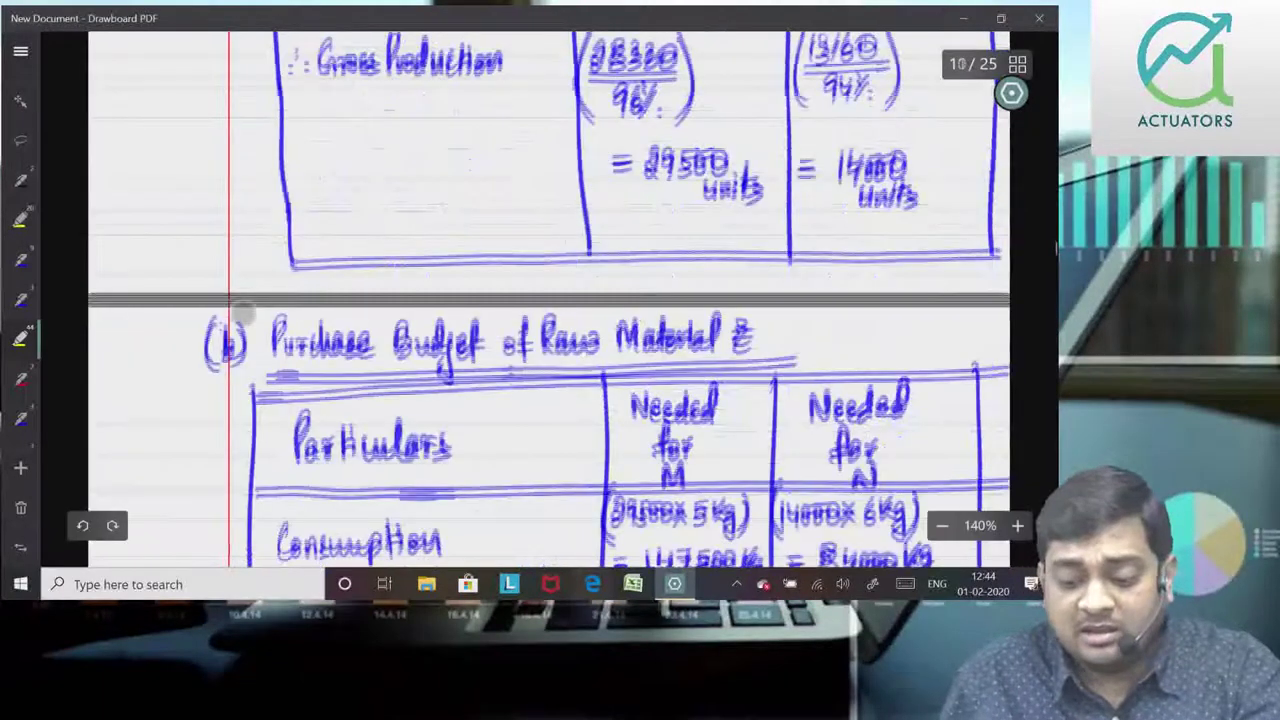
pyautogui.scroll(-2, 550, 300)
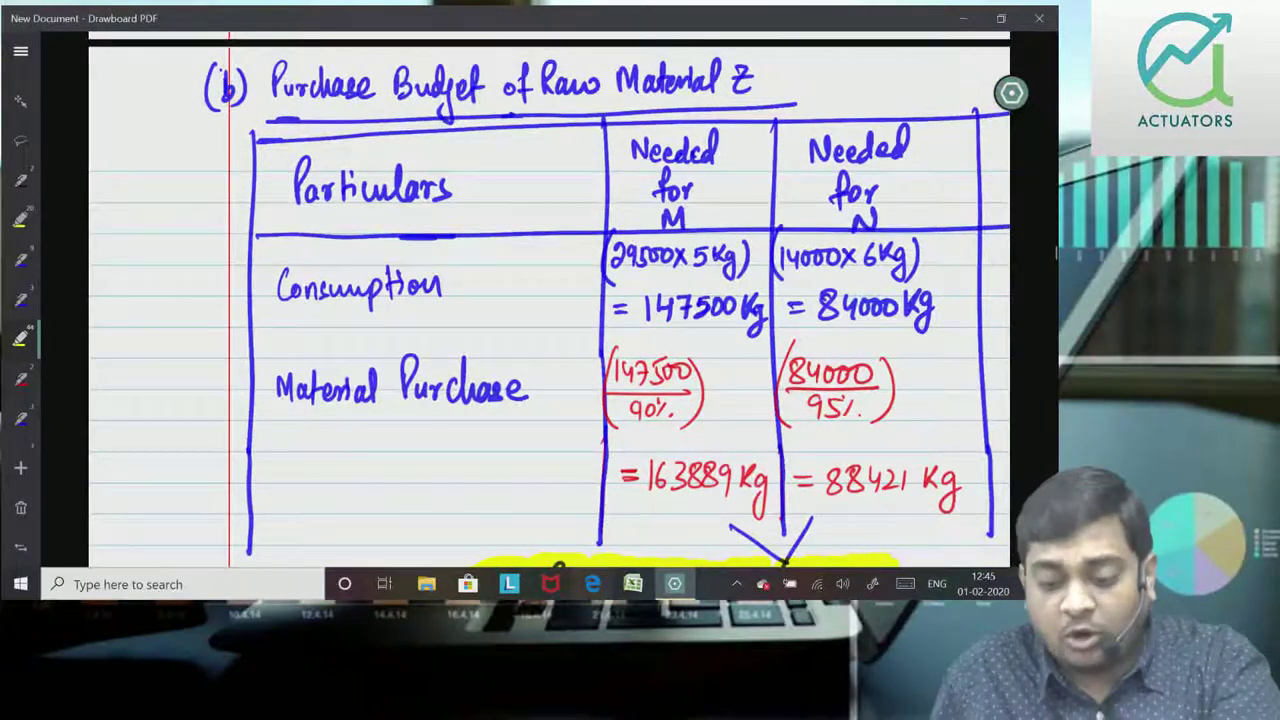
pyautogui.scroll(-2, 600, 349)
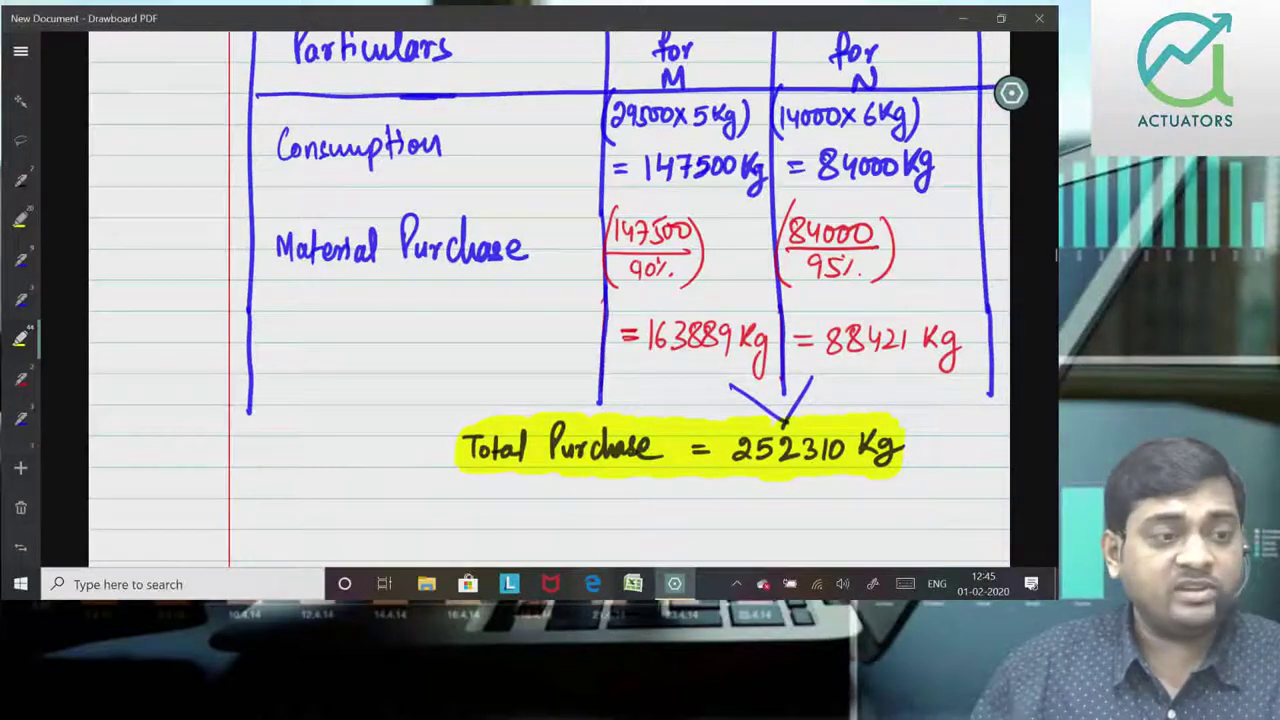
pyautogui.scroll(2, 550, 300)
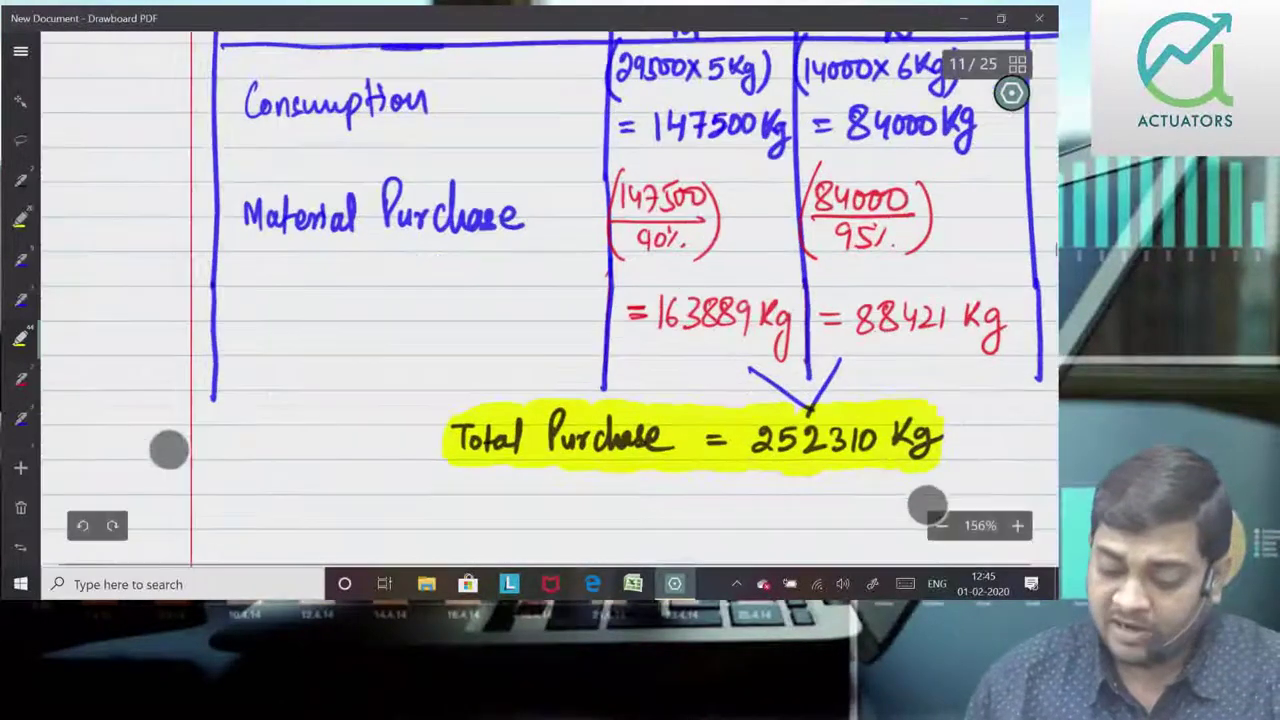
pyautogui.scroll(6, 550, 300)
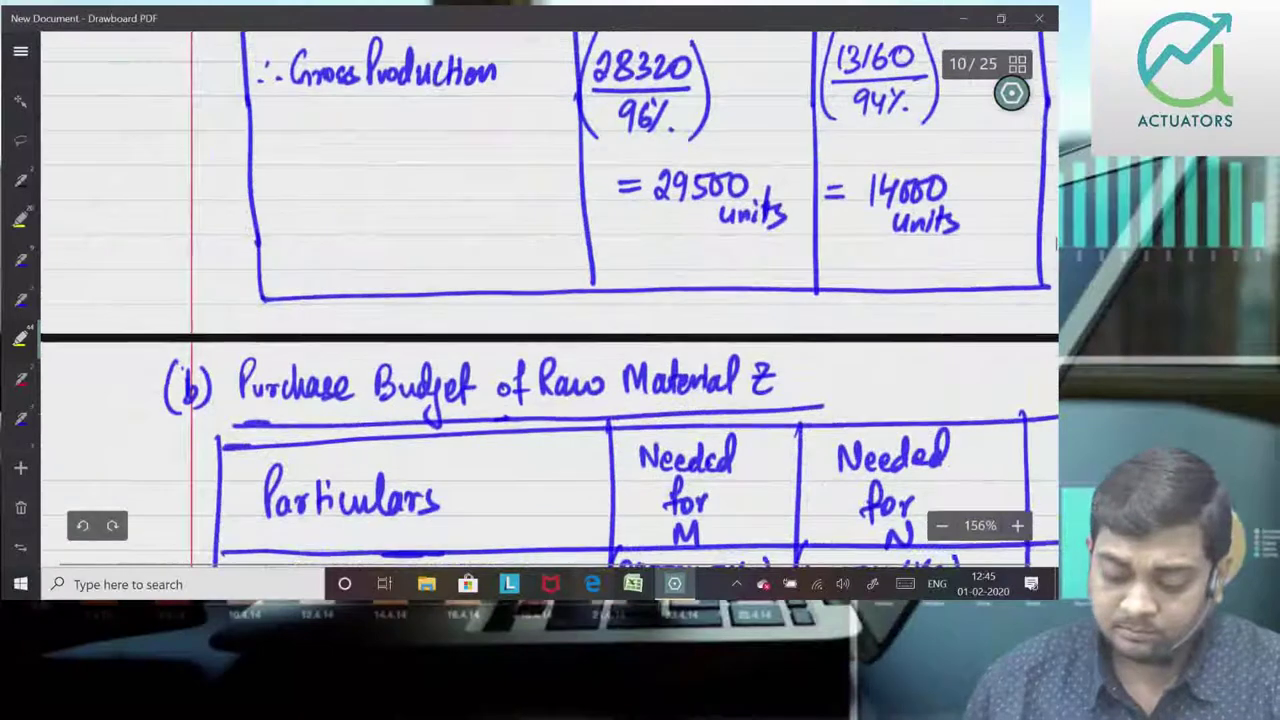
pyautogui.scroll(-9, 550, 300)
pyautogui.scroll(-2, 114, 363)
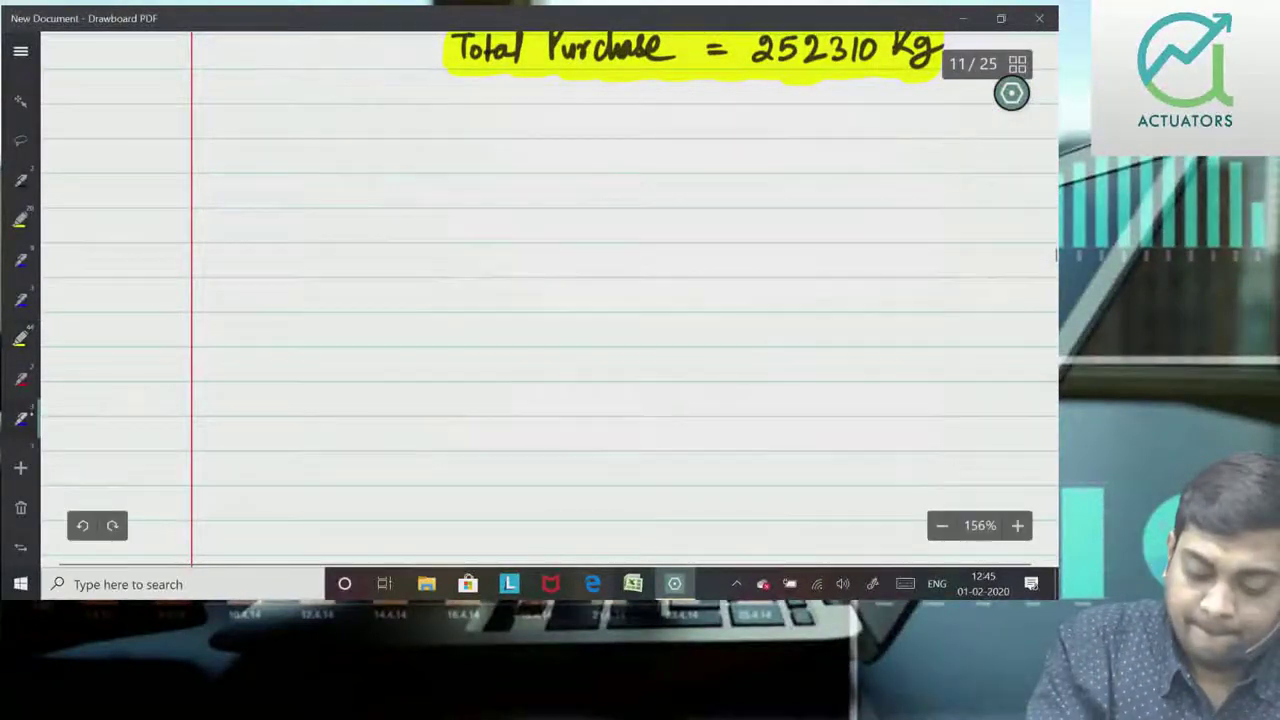
pyautogui.moveTo(184, 146); pyautogui.dragTo(204, 180)
# Step: Mark part (ii), draw a vertical divider, and write A = 252310 Kg
pyautogui.moveTo(176, 134); pyautogui.dragTo(178, 180)
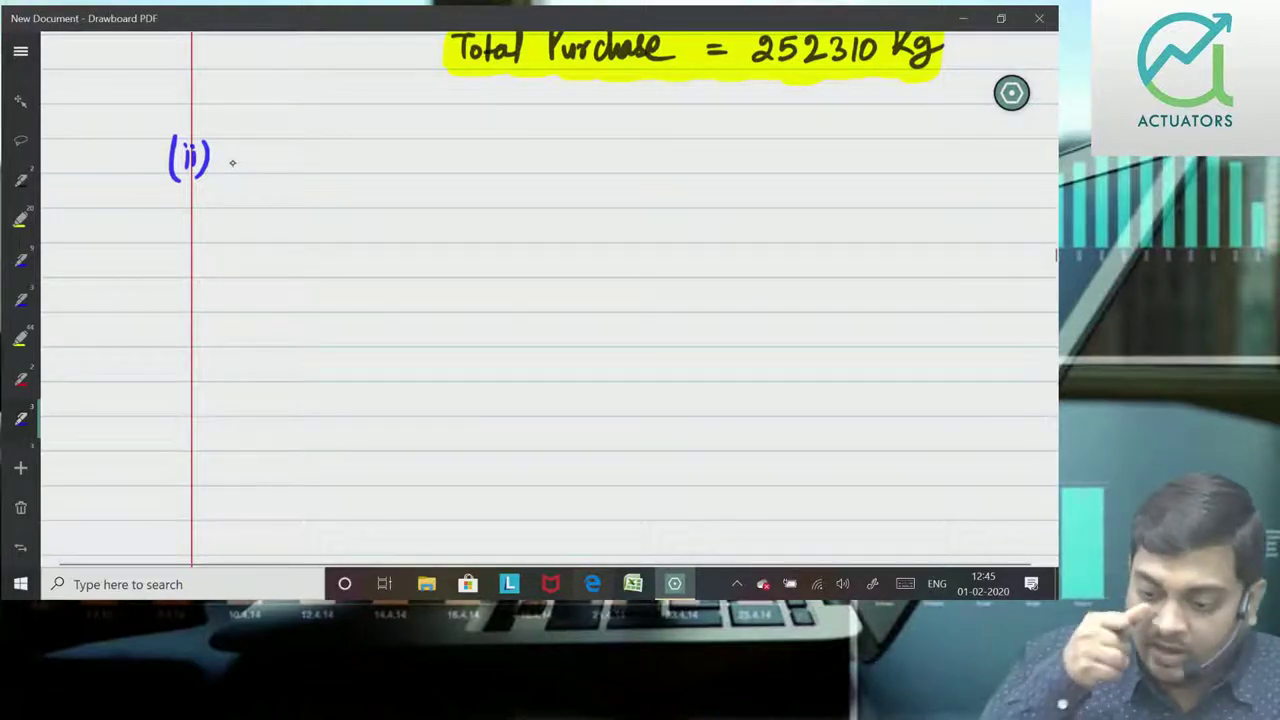
pyautogui.moveTo(691, 140); pyautogui.dragTo(690, 470)
pyautogui.moveTo(713, 218); pyautogui.dragTo(726, 218)
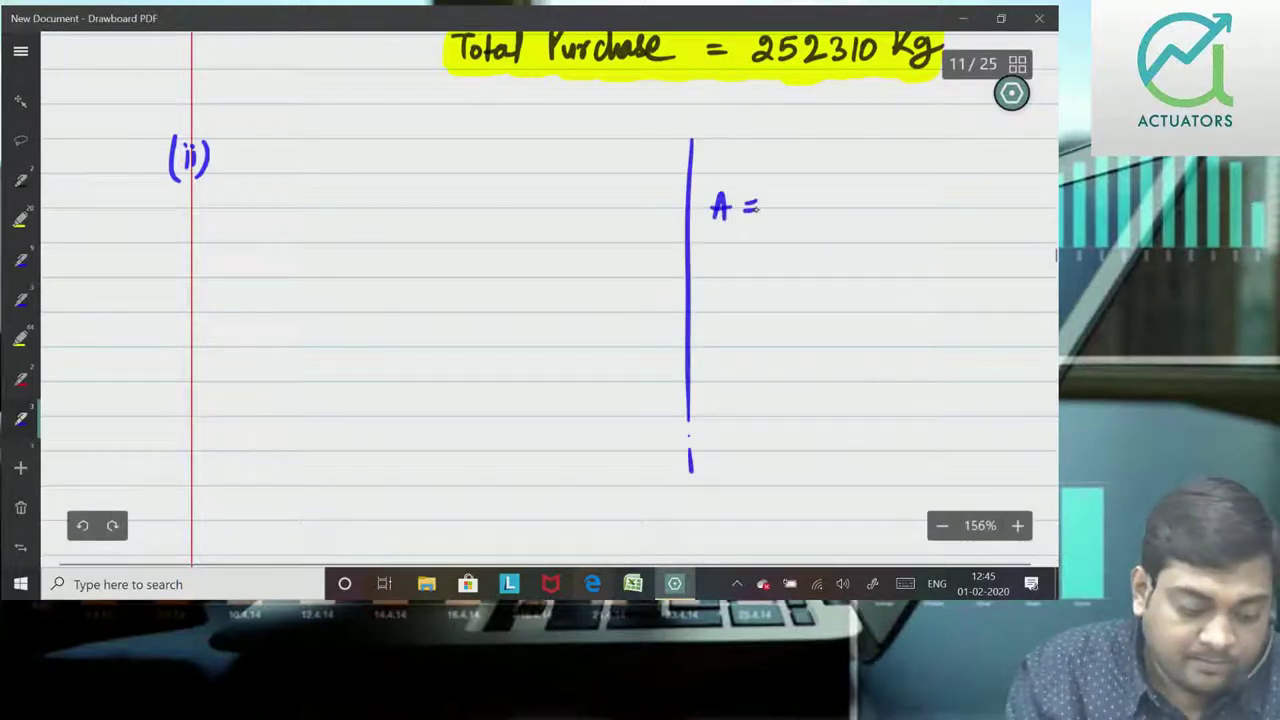
pyautogui.moveTo(780, 198); pyautogui.dragTo(793, 214)
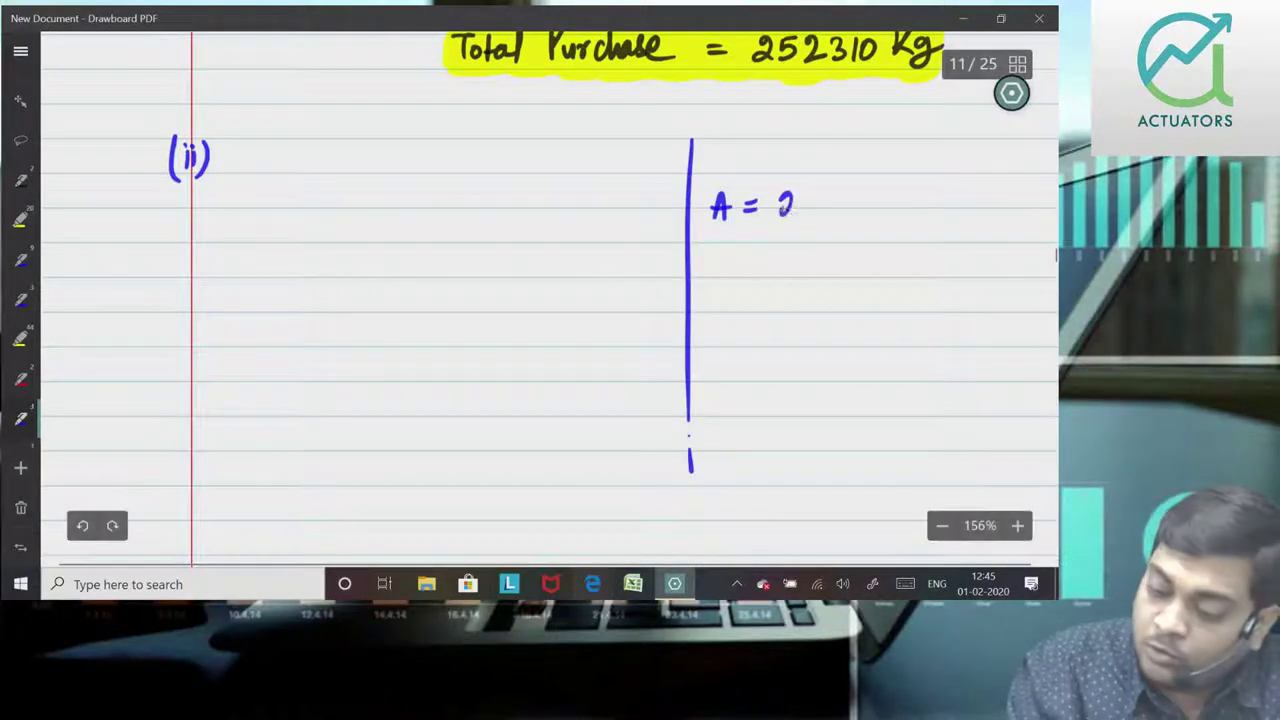
pyautogui.moveTo(862, 194); pyautogui.dragTo(861, 215)
pyautogui.moveTo(876, 195); pyautogui.dragTo(916, 242)
# Step: Write C₀ = ₹320 per order below the A value
pyautogui.moveTo(724, 267)
pyautogui.mouseDown()
pyautogui.moveTo(730, 290)
pyautogui.moveTo(804, 268)
pyautogui.mouseUp()
pyautogui.moveTo(814, 264)
pyautogui.mouseDown()
pyautogui.moveTo(818, 286)
pyautogui.moveTo(854, 286)
pyautogui.moveTo(852, 272)
pyautogui.moveTo(888, 300)
pyautogui.mouseUp()
pyautogui.moveTo(888, 276); pyautogui.dragTo(914, 286)
pyautogui.moveTo(916, 286)
pyautogui.mouseDown()
pyautogui.moveTo(928, 271)
pyautogui.moveTo(974, 270)
pyautogui.mouseUp()
pyautogui.moveTo(986, 272); pyautogui.dragTo(990, 286)
pyautogui.moveTo(993, 280); pyautogui.dragTo(1009, 269)
# Step: Start the Ch = line and undo the stray '11%' strokes
pyautogui.moveTo(712, 346); pyautogui.dragTo(712, 372)
pyautogui.moveTo(716, 356); pyautogui.dragTo(724, 368)
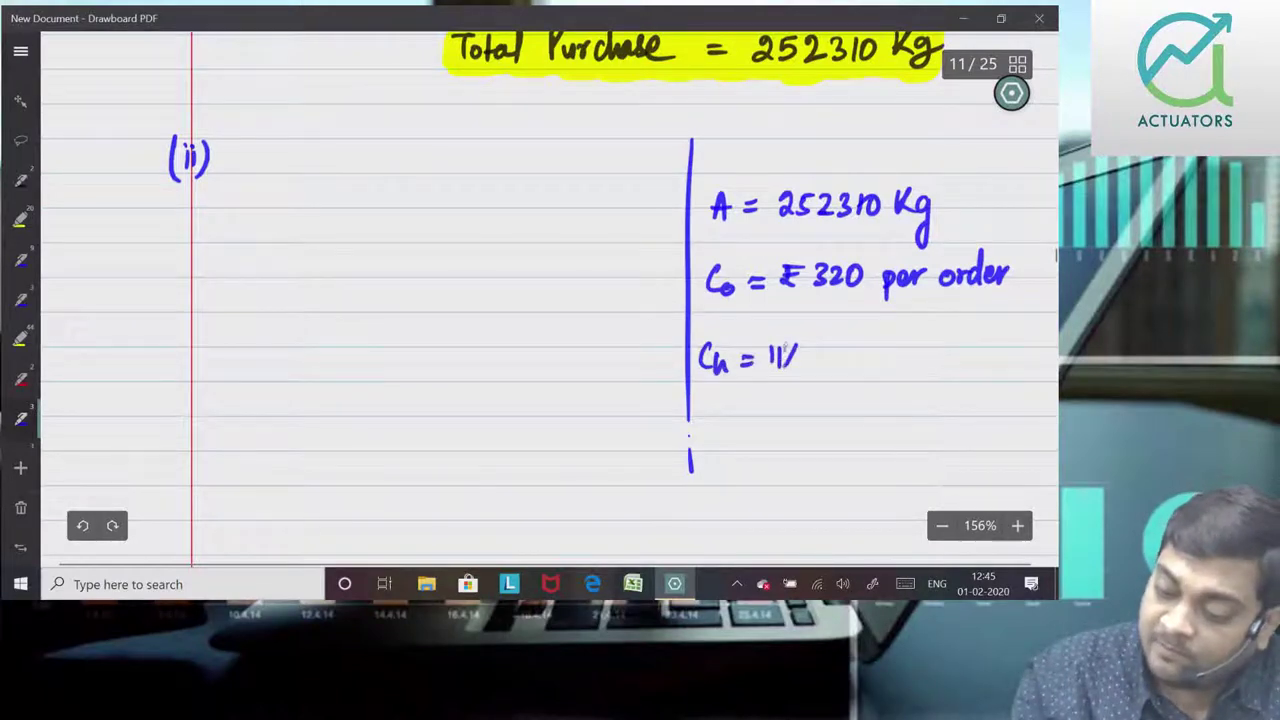
pyautogui.click(82, 525)
pyautogui.click(82, 525)
pyautogui.click(82, 525)
pyautogui.click(82, 525)
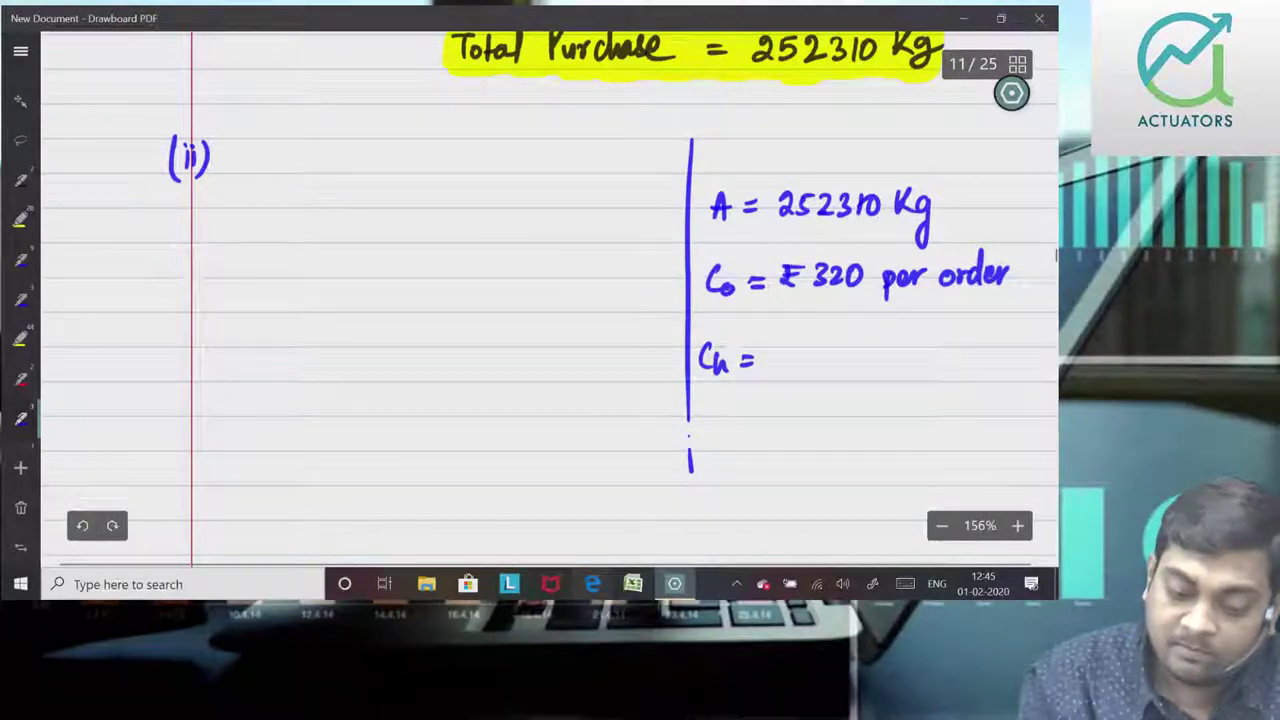
# Step: Write '11% of ₹36' after Ch =
pyautogui.scroll(-2, 449, 357)
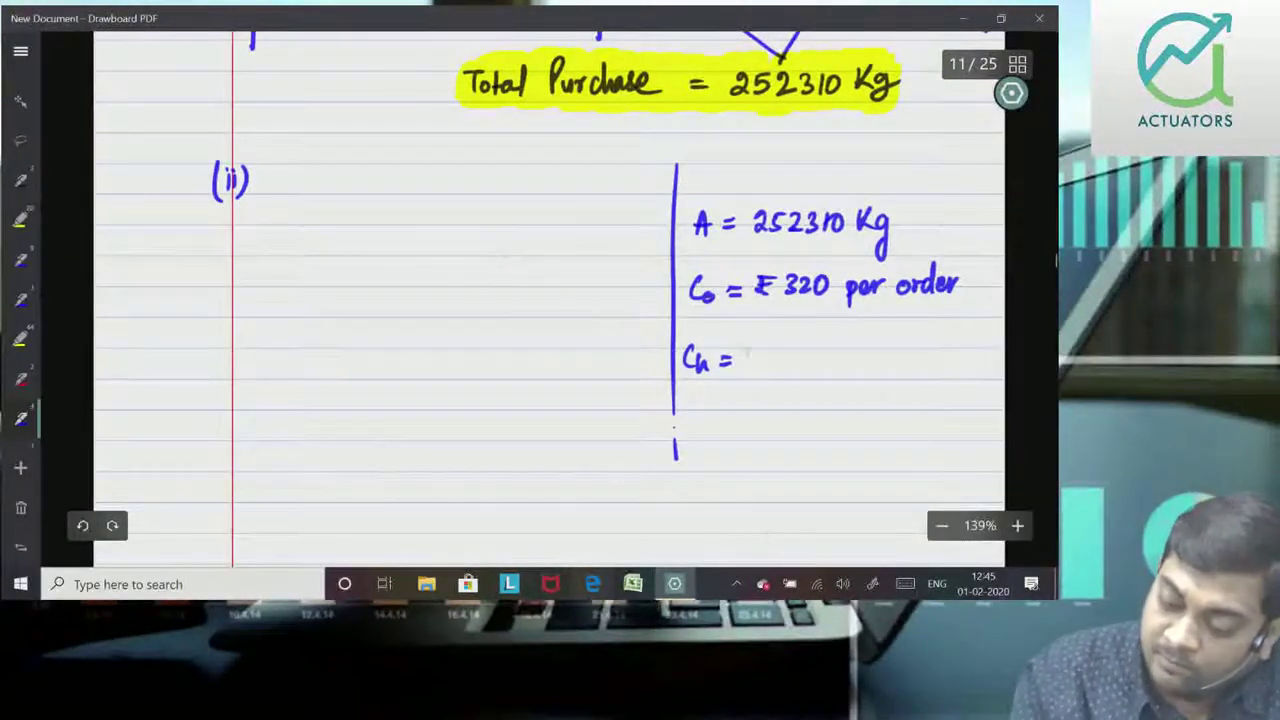
pyautogui.moveTo(757, 352); pyautogui.dragTo(756, 374)
pyautogui.moveTo(776, 352)
pyautogui.mouseDown()
pyautogui.moveTo(766, 370)
pyautogui.moveTo(847, 350)
pyautogui.moveTo(884, 364)
pyautogui.mouseUp()
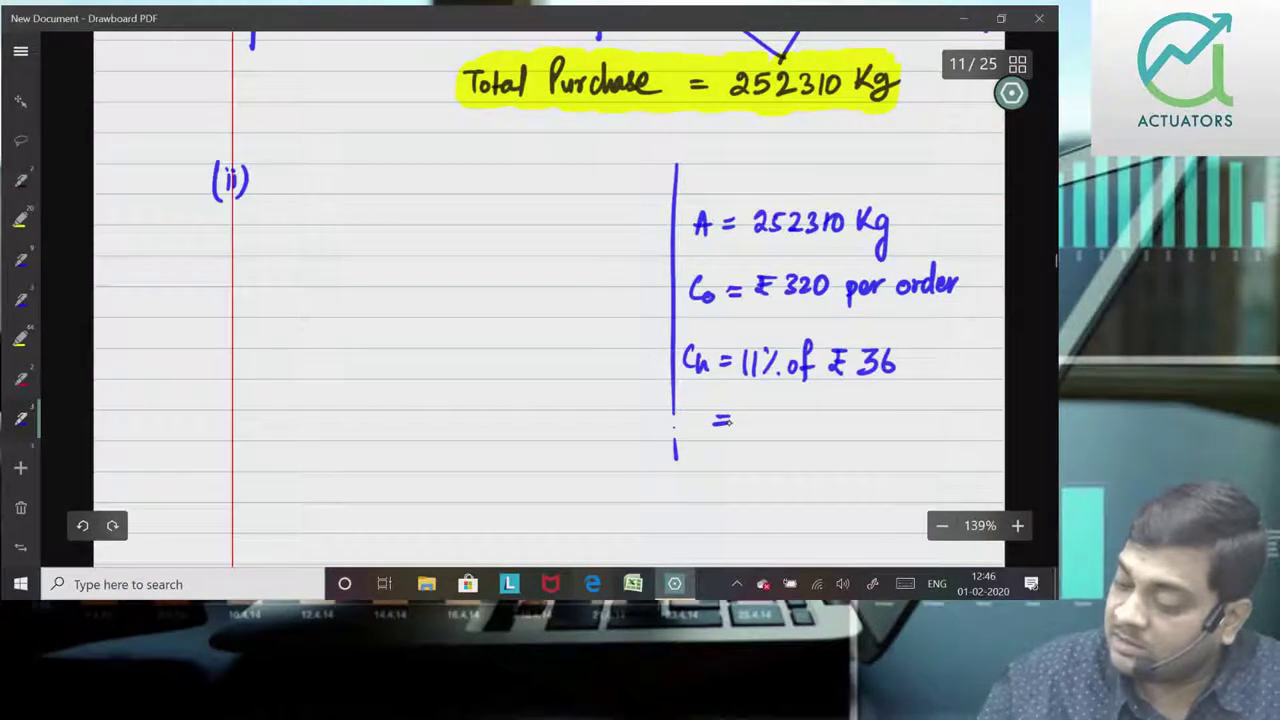
# Step: Write the carrying cost result '= ₹3.96 per Kg', undoing mistaken strokes
pyautogui.moveTo(750, 410)
pyautogui.mouseDown()
pyautogui.moveTo(789, 432)
pyautogui.moveTo(804, 420)
pyautogui.mouseUp()
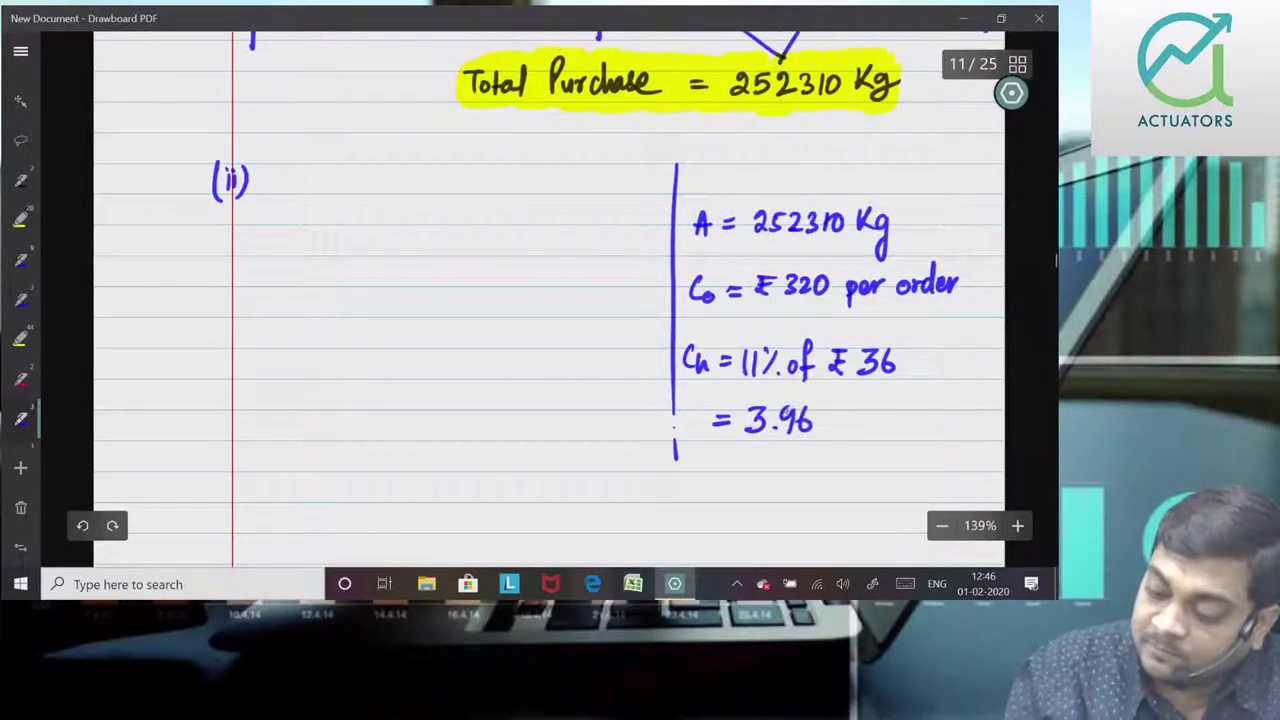
pyautogui.click(82, 525)
pyautogui.click(82, 525)
pyautogui.click(82, 525)
pyautogui.click(82, 525)
pyautogui.click(82, 525)
pyautogui.moveTo(714, 428); pyautogui.dragTo(731, 427)
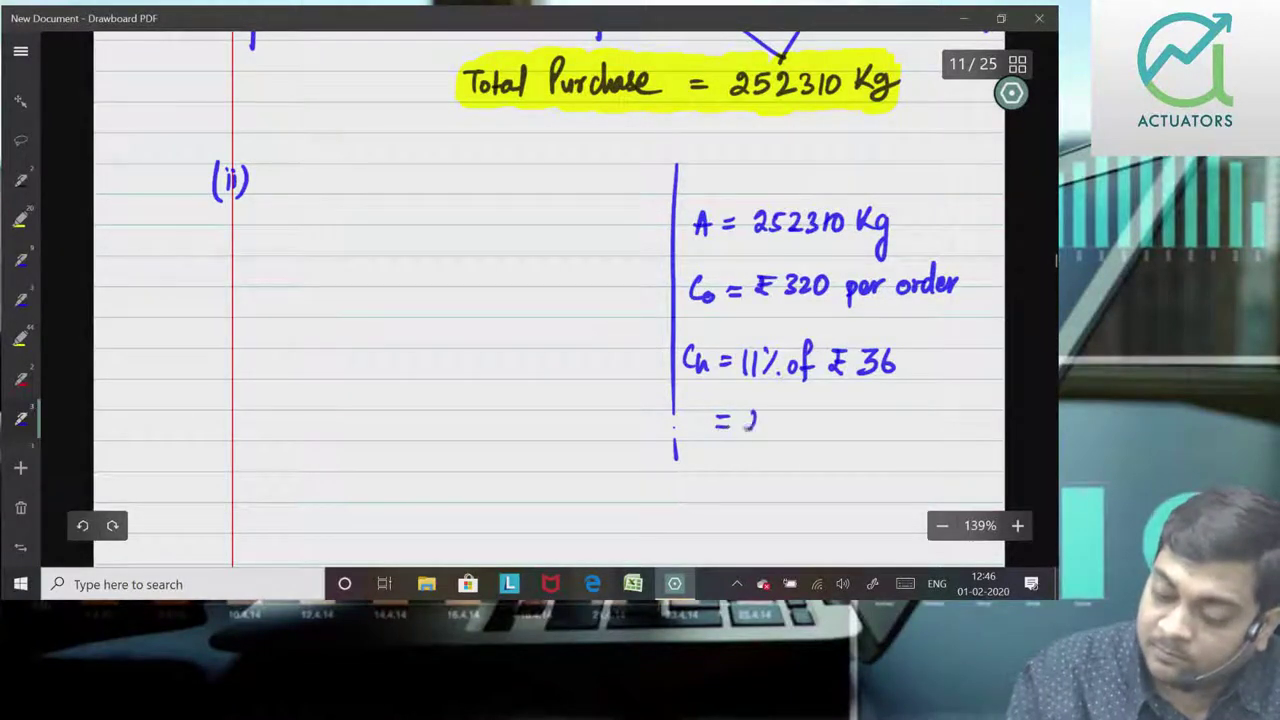
pyautogui.moveTo(821, 413)
pyautogui.mouseDown()
pyautogui.moveTo(816, 432)
pyautogui.moveTo(908, 434)
pyautogui.mouseUp()
pyautogui.moveTo(928, 407); pyautogui.dragTo(932, 452)
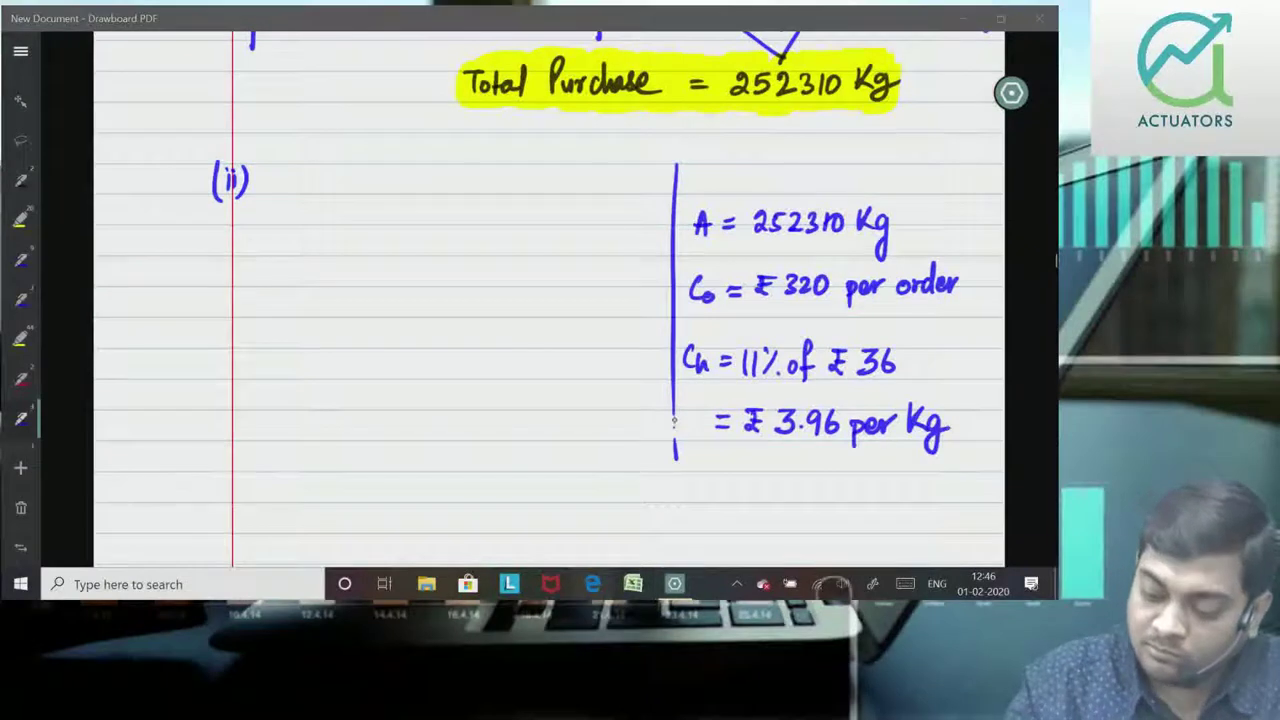
pyautogui.moveTo(675, 425); pyautogui.dragTo(673, 460)
pyautogui.click(82, 525)
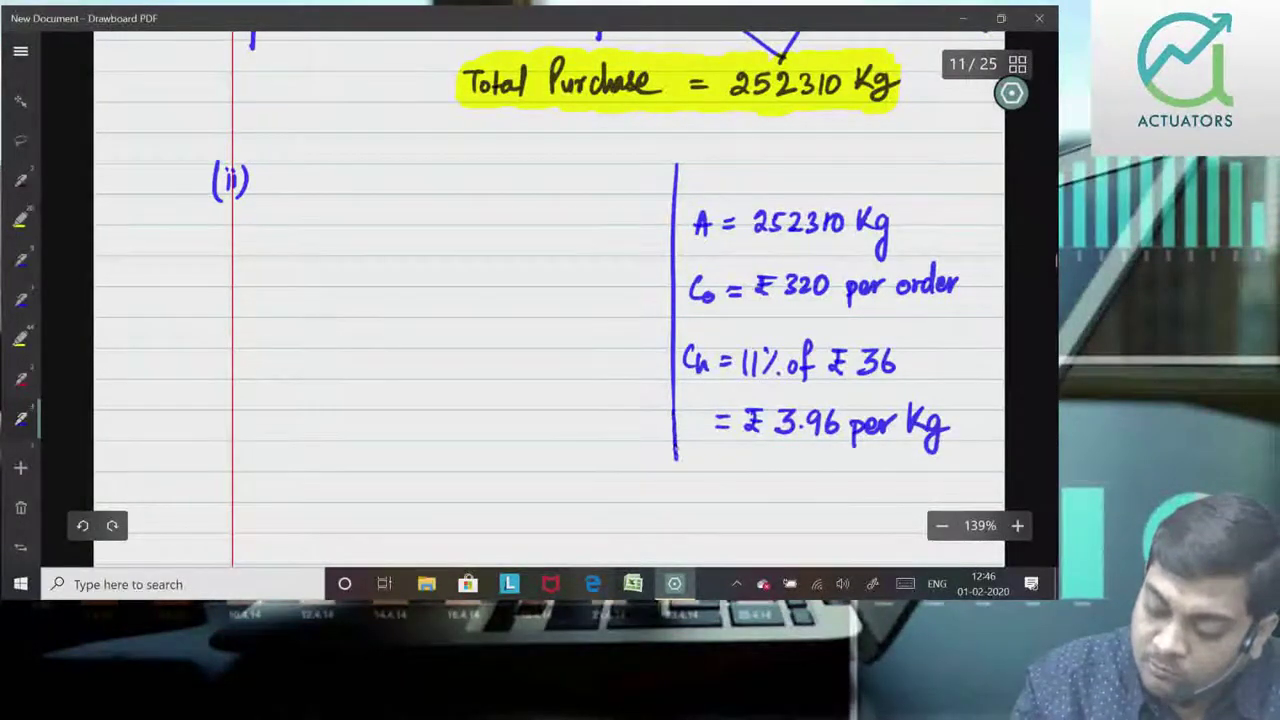
# Step: Write EOQ = √(2 × 252310 × 320 / 3.96) and start the next line with '='
pyautogui.moveTo(214, 272)
pyautogui.mouseDown()
pyautogui.moveTo(214, 300)
pyautogui.moveTo(232, 300)
pyautogui.mouseUp()
pyautogui.moveTo(244, 274)
pyautogui.mouseDown()
pyautogui.moveTo(270, 306)
pyautogui.moveTo(287, 284)
pyautogui.mouseUp()
pyautogui.moveTo(275, 292); pyautogui.dragTo(628, 222)
pyautogui.moveTo(340, 256); pyautogui.dragTo(386, 274)
pyautogui.moveTo(385, 253)
pyautogui.mouseDown()
pyautogui.moveTo(370, 274)
pyautogui.moveTo(484, 272)
pyautogui.mouseUp()
pyautogui.moveTo(498, 254)
pyautogui.mouseDown()
pyautogui.moveTo(510, 272)
pyautogui.moveTo(549, 273)
pyautogui.mouseUp()
pyautogui.moveTo(564, 255)
pyautogui.mouseDown()
pyautogui.moveTo(580, 273)
pyautogui.moveTo(593, 253)
pyautogui.mouseUp()
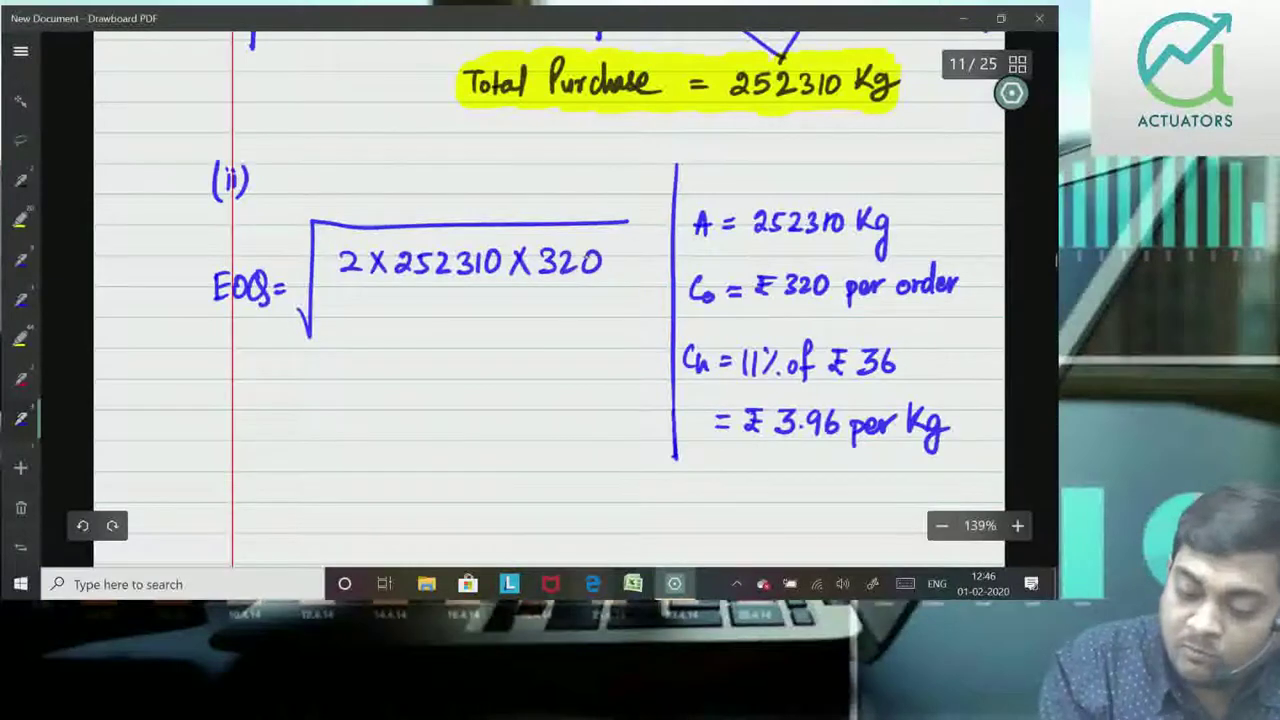
pyautogui.moveTo(330, 288); pyautogui.dragTo(627, 283)
pyautogui.click(462, 316)
pyautogui.moveTo(488, 296)
pyautogui.mouseDown()
pyautogui.moveTo(481, 318)
pyautogui.moveTo(500, 312)
pyautogui.mouseUp()
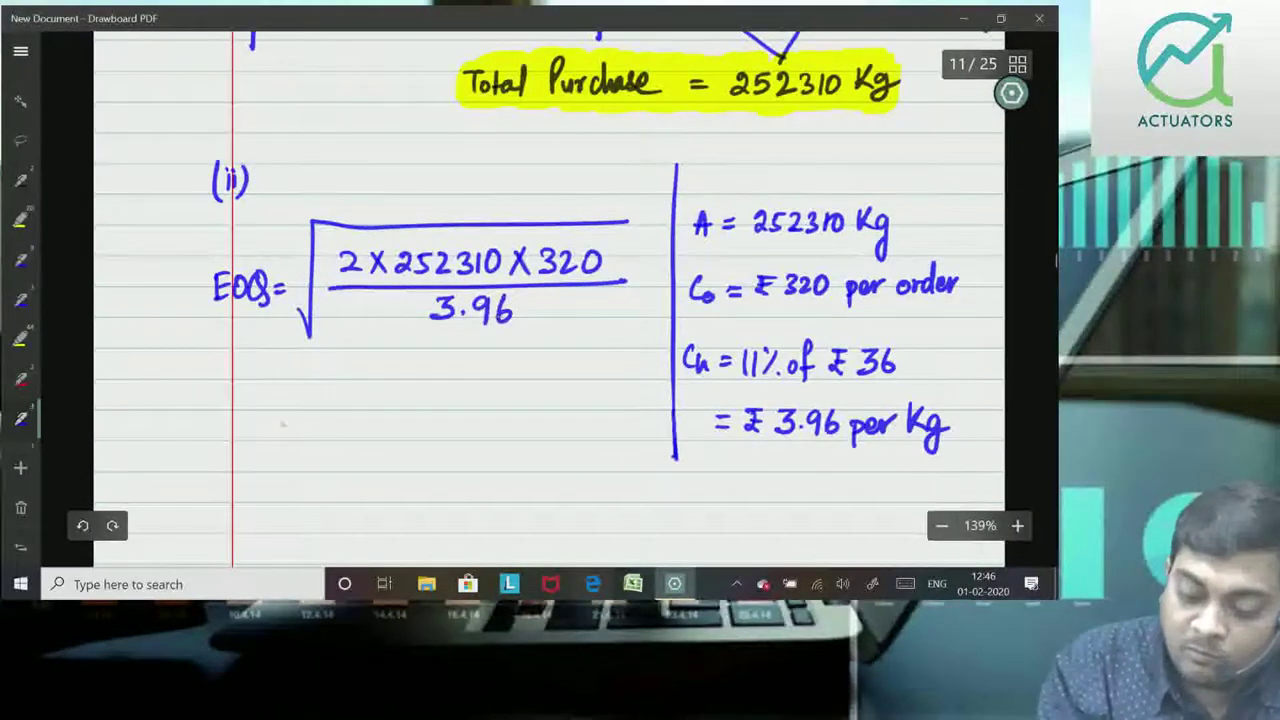
pyautogui.moveTo(277, 421); pyautogui.dragTo(293, 421)
pyautogui.moveTo(277, 430); pyautogui.dragTo(294, 430)
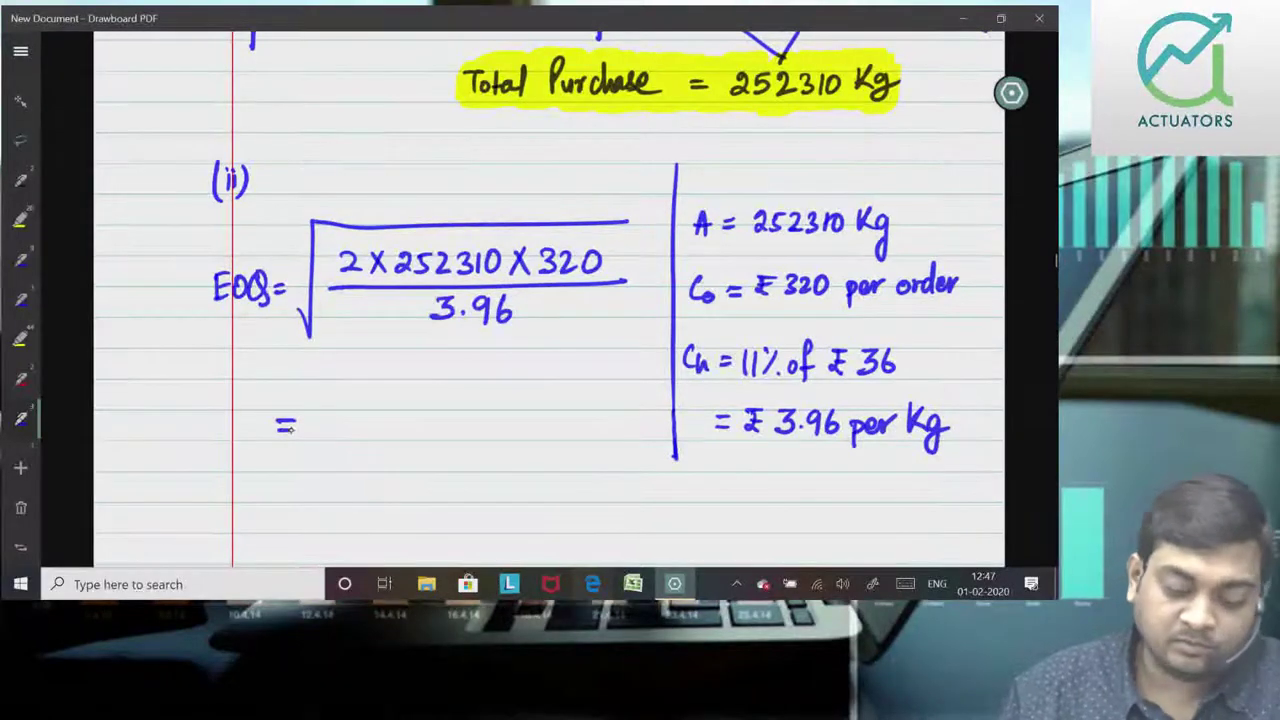
# Step: Write '6386 Kg' after the equals sign and highlight it in yellow
pyautogui.moveTo(329, 409)
pyautogui.mouseDown()
pyautogui.moveTo(321, 423)
pyautogui.moveTo(339, 432)
pyautogui.mouseUp()
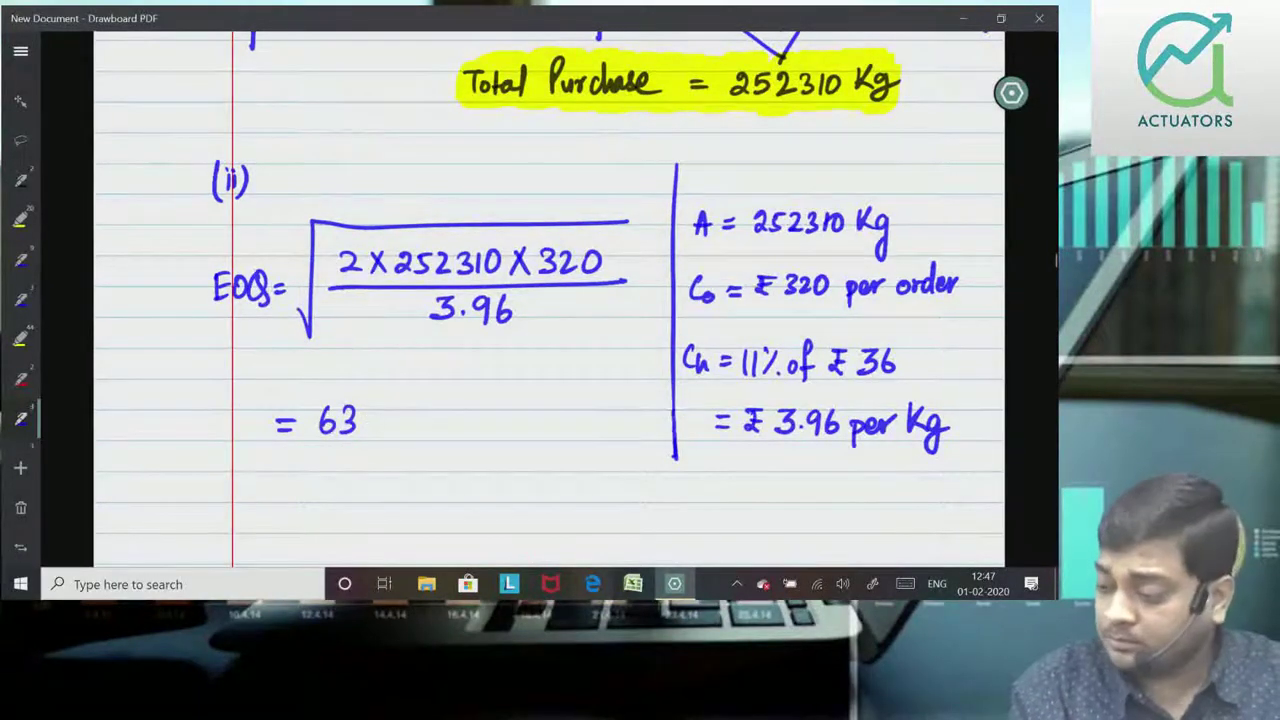
pyautogui.moveTo(379, 408); pyautogui.dragTo(438, 430)
pyautogui.moveTo(456, 412); pyautogui.dragTo(452, 458)
pyautogui.click(20, 340)
pyautogui.moveTo(258, 452)
pyautogui.mouseDown()
pyautogui.moveTo(350, 402)
pyautogui.moveTo(470, 440)
pyautogui.mouseUp()
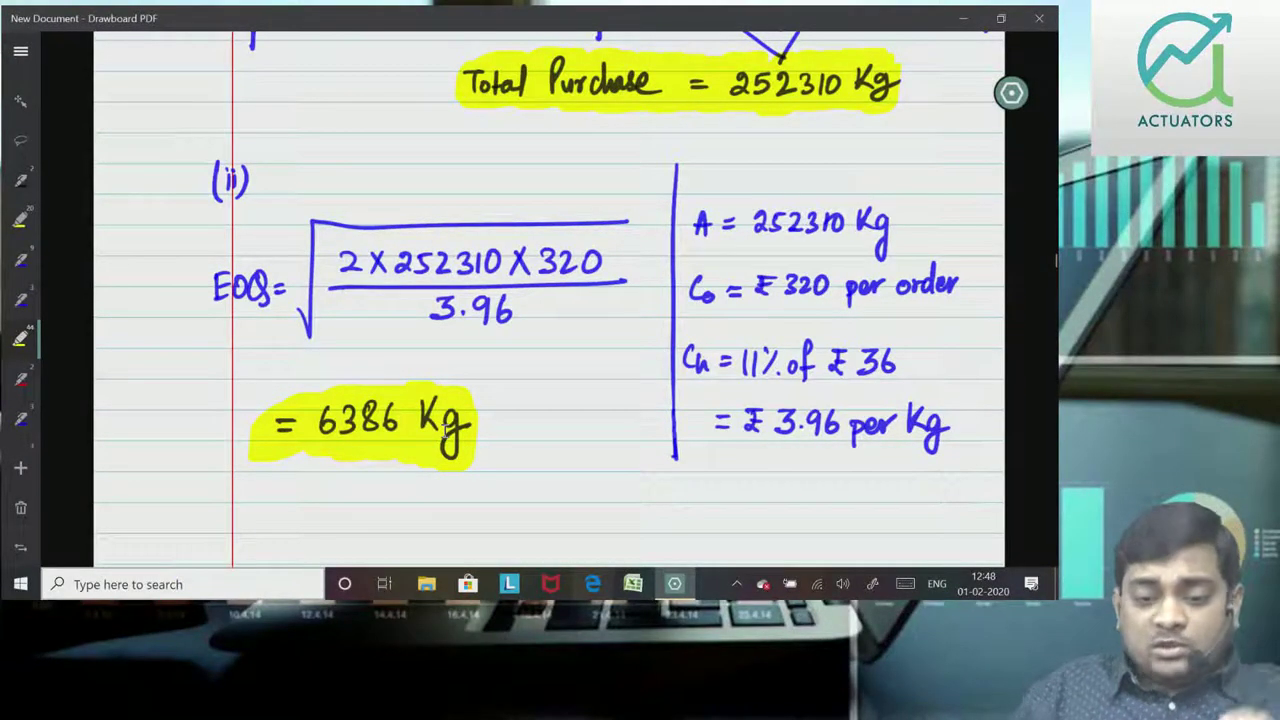
pyautogui.scroll(-3, 163, 391)
# Step: Label part (iii) and write 'Combining the Management Policy (EOQ) and supplier's terms and conditions'
pyautogui.scroll(-1, 151, 386)
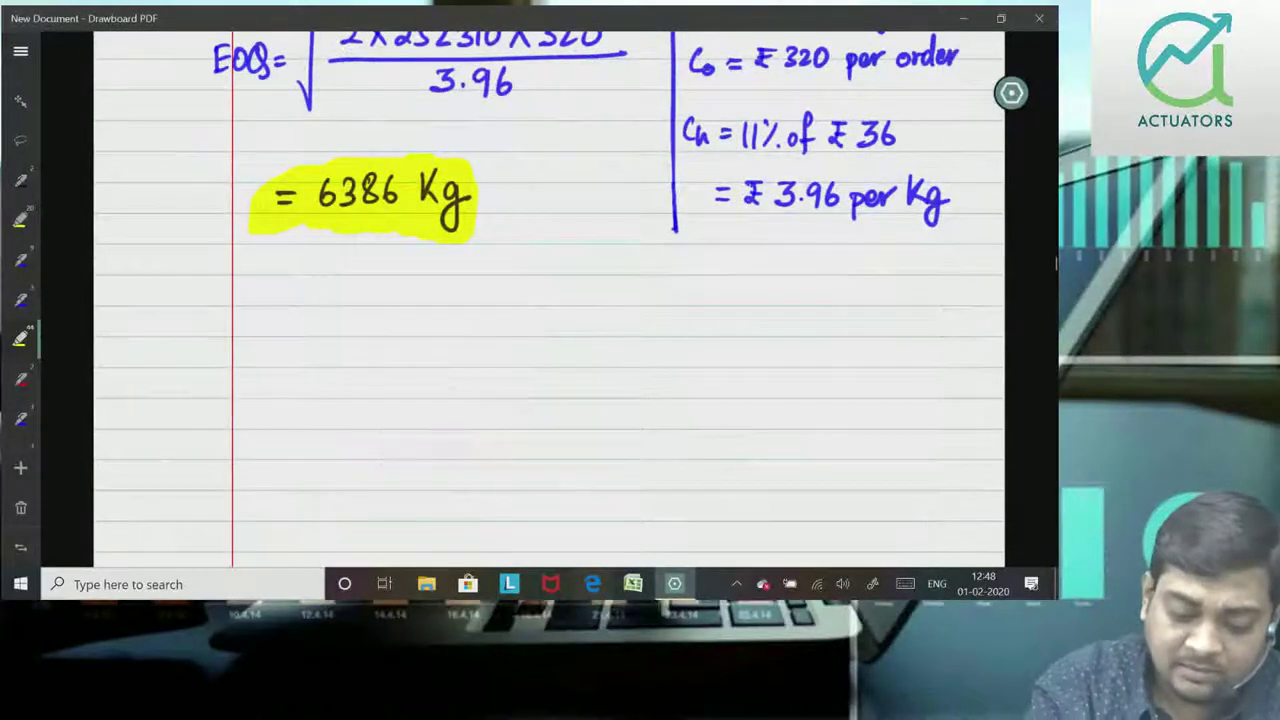
pyautogui.moveTo(221, 288); pyautogui.dragTo(250, 321)
pyautogui.moveTo(212, 276); pyautogui.dragTo(210, 320)
pyautogui.moveTo(304, 288)
pyautogui.mouseDown()
pyautogui.moveTo(416, 288)
pyautogui.moveTo(421, 340)
pyautogui.mouseUp()
pyautogui.moveTo(441, 293); pyautogui.dragTo(536, 302)
pyautogui.moveTo(547, 288)
pyautogui.mouseDown()
pyautogui.moveTo(545, 304)
pyautogui.moveTo(596, 328)
pyautogui.mouseUp()
pyautogui.moveTo(616, 282)
pyautogui.mouseDown()
pyautogui.moveTo(654, 300)
pyautogui.moveTo(708, 284)
pyautogui.moveTo(718, 300)
pyautogui.moveTo(722, 282)
pyautogui.mouseUp()
pyautogui.moveTo(740, 288); pyautogui.dragTo(750, 300)
pyautogui.moveTo(760, 278); pyautogui.dragTo(772, 326)
pyautogui.moveTo(814, 256)
pyautogui.mouseDown()
pyautogui.moveTo(806, 300)
pyautogui.moveTo(870, 285)
pyautogui.moveTo(956, 305)
pyautogui.mouseUp()
pyautogui.moveTo(886, 282); pyautogui.dragTo(895, 285)
pyautogui.moveTo(966, 264); pyautogui.dragTo(968, 300)
pyautogui.moveTo(287, 345); pyautogui.dragTo(384, 368)
pyautogui.moveTo(396, 342)
pyautogui.mouseDown()
pyautogui.moveTo(400, 368)
pyautogui.moveTo(420, 358)
pyautogui.mouseUp()
pyautogui.moveTo(432, 344)
pyautogui.mouseDown()
pyautogui.moveTo(433, 356)
pyautogui.moveTo(454, 350)
pyautogui.mouseUp()
pyautogui.moveTo(458, 352)
pyautogui.mouseDown()
pyautogui.moveTo(474, 336)
pyautogui.moveTo(516, 356)
pyautogui.moveTo(544, 344)
pyautogui.moveTo(572, 356)
pyautogui.moveTo(652, 350)
pyautogui.mouseUp()
pyautogui.moveTo(668, 342)
pyautogui.mouseDown()
pyautogui.moveTo(670, 318)
pyautogui.moveTo(726, 348)
pyautogui.mouseUp()
pyautogui.moveTo(738, 340); pyautogui.dragTo(778, 348)
pyautogui.moveTo(788, 322)
pyautogui.mouseDown()
pyautogui.moveTo(786, 348)
pyautogui.moveTo(828, 348)
pyautogui.mouseUp()
pyautogui.moveTo(842, 334); pyautogui.dragTo(834, 348)
# Step: Write 'Maxm Raw Material that can be purchased' on the next line
pyautogui.moveTo(306, 398); pyautogui.dragTo(314, 418)
pyautogui.moveTo(330, 404); pyautogui.dragTo(332, 418)
pyautogui.moveTo(343, 404); pyautogui.dragTo(446, 422)
pyautogui.moveTo(456, 408)
pyautogui.mouseDown()
pyautogui.moveTo(452, 422)
pyautogui.moveTo(486, 404)
pyautogui.moveTo(552, 420)
pyautogui.mouseUp()
pyautogui.moveTo(562, 392)
pyautogui.mouseDown()
pyautogui.moveTo(564, 420)
pyautogui.moveTo(602, 420)
pyautogui.mouseUp()
pyautogui.moveTo(606, 404); pyautogui.dragTo(622, 420)
pyautogui.moveTo(632, 384)
pyautogui.mouseDown()
pyautogui.moveTo(630, 420)
pyautogui.moveTo(664, 396)
pyautogui.mouseUp()
pyautogui.moveTo(672, 388)
pyautogui.mouseDown()
pyautogui.moveTo(688, 422)
pyautogui.moveTo(702, 418)
pyautogui.mouseUp()
pyautogui.moveTo(706, 390)
pyautogui.mouseDown()
pyautogui.moveTo(708, 406)
pyautogui.moveTo(748, 414)
pyautogui.mouseUp()
pyautogui.moveTo(750, 406); pyautogui.dragTo(798, 412)
pyautogui.moveTo(800, 402); pyautogui.dragTo(969, 406)
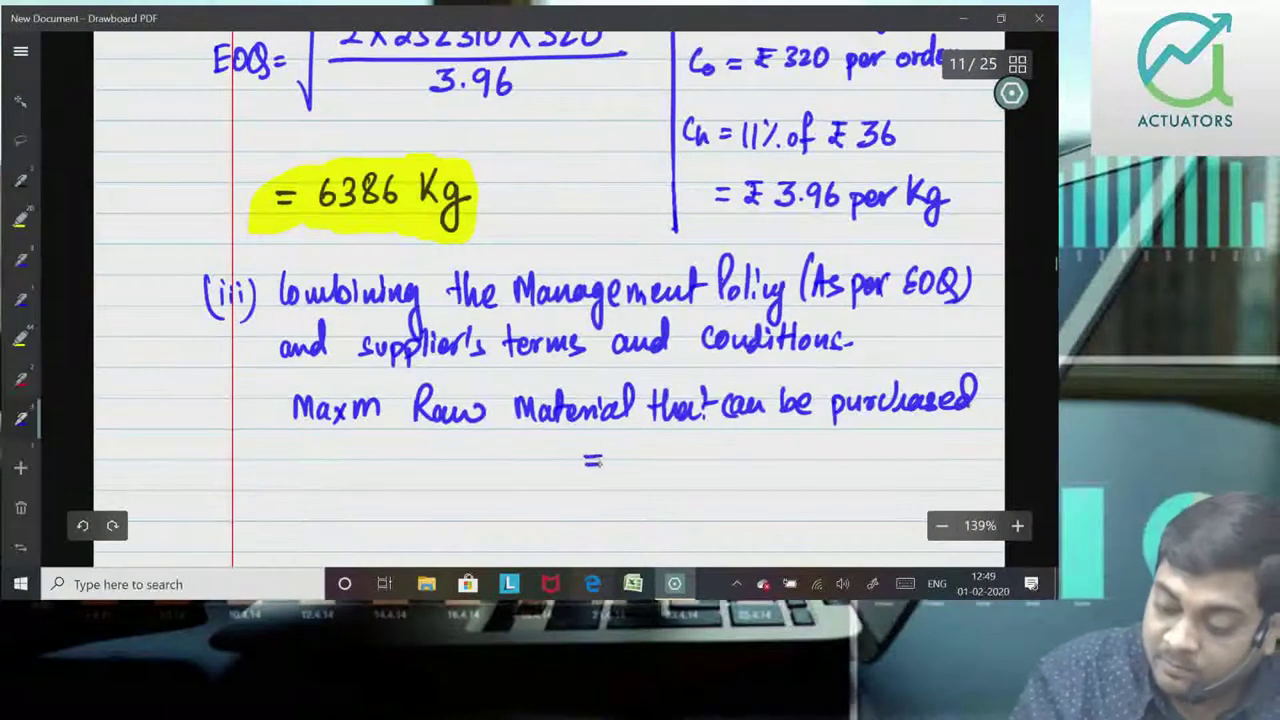
# Step: Write '= 4000 Kg x 40 orders' after it and underline the expression
pyautogui.moveTo(626, 447)
pyautogui.mouseDown()
pyautogui.moveTo(636, 468)
pyautogui.moveTo(665, 452)
pyautogui.mouseUp()
pyautogui.moveTo(684, 450); pyautogui.dragTo(722, 455)
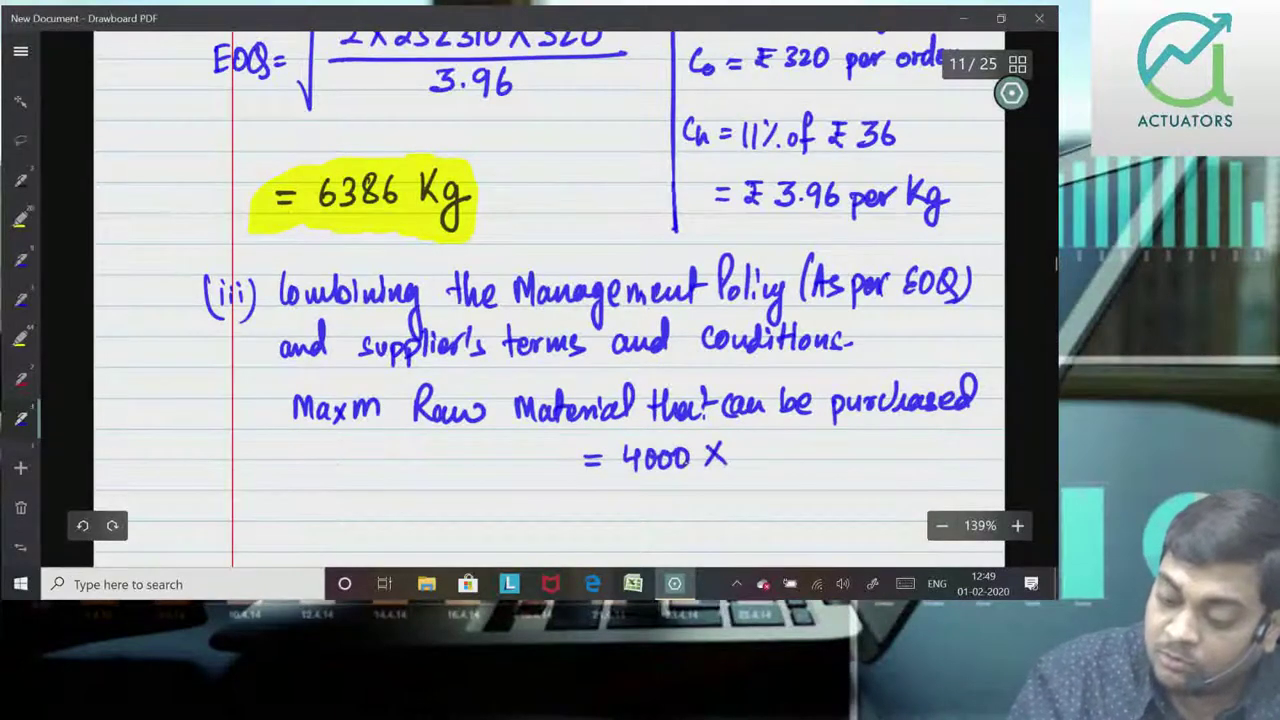
pyautogui.click(83, 525)
pyautogui.click(83, 525)
pyautogui.moveTo(700, 452); pyautogui.dragTo(716, 490)
pyautogui.moveTo(738, 448); pyautogui.dragTo(758, 474)
pyautogui.moveTo(758, 448)
pyautogui.mouseDown()
pyautogui.moveTo(742, 472)
pyautogui.moveTo(794, 468)
pyautogui.mouseUp()
pyautogui.moveTo(808, 452); pyautogui.dragTo(848, 462)
pyautogui.moveTo(862, 434)
pyautogui.mouseDown()
pyautogui.moveTo(866, 464)
pyautogui.moveTo(888, 456)
pyautogui.moveTo(886, 472)
pyautogui.mouseUp()
pyautogui.moveTo(620, 485); pyautogui.dragTo(938, 482)
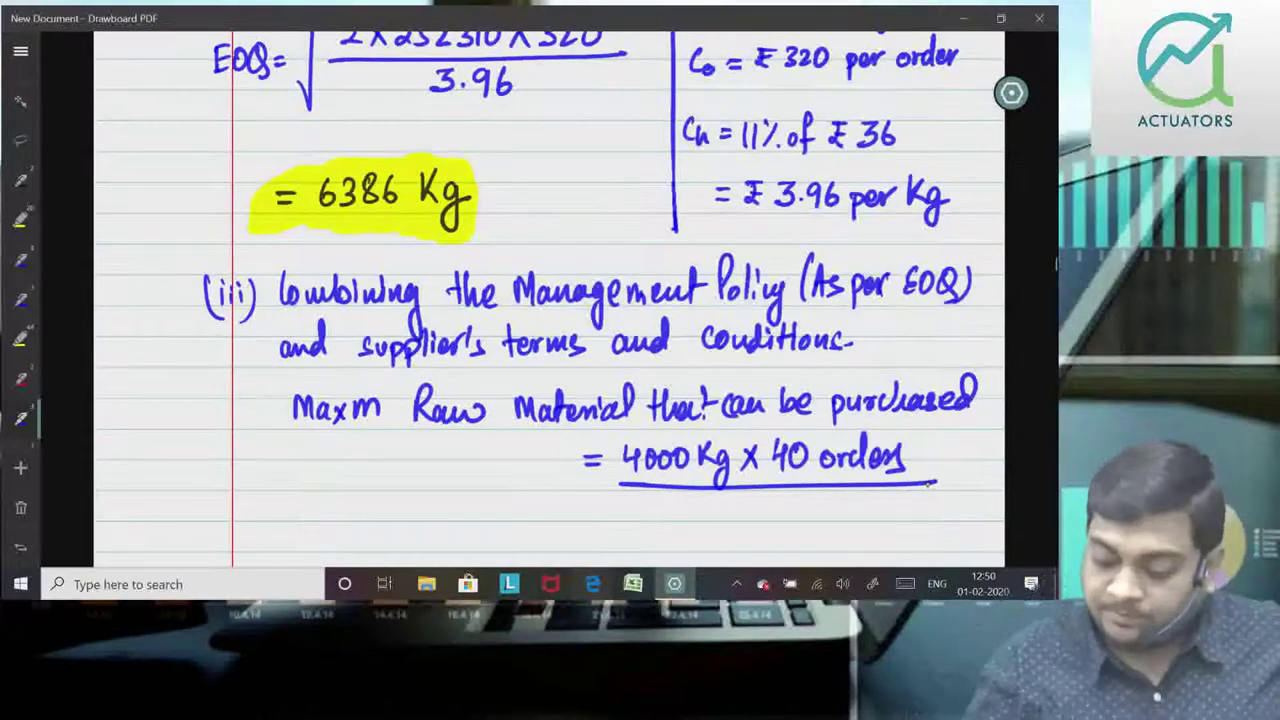
# Step: Box '4000 Kg x 40 orders' and write '= 160000 Kg' beneath it
pyautogui.scroll(-3, 957, 349)
pyautogui.moveTo(616, 312)
pyautogui.mouseDown()
pyautogui.moveTo(616, 372)
pyautogui.moveTo(910, 310)
pyautogui.moveTo(926, 362)
pyautogui.mouseUp()
pyautogui.moveTo(627, 400)
pyautogui.mouseDown()
pyautogui.moveTo(623, 428)
pyautogui.moveTo(691, 412)
pyautogui.mouseUp()
pyautogui.moveTo(710, 410); pyautogui.dragTo(727, 432)
pyautogui.moveTo(744, 408); pyautogui.dragTo(758, 452)
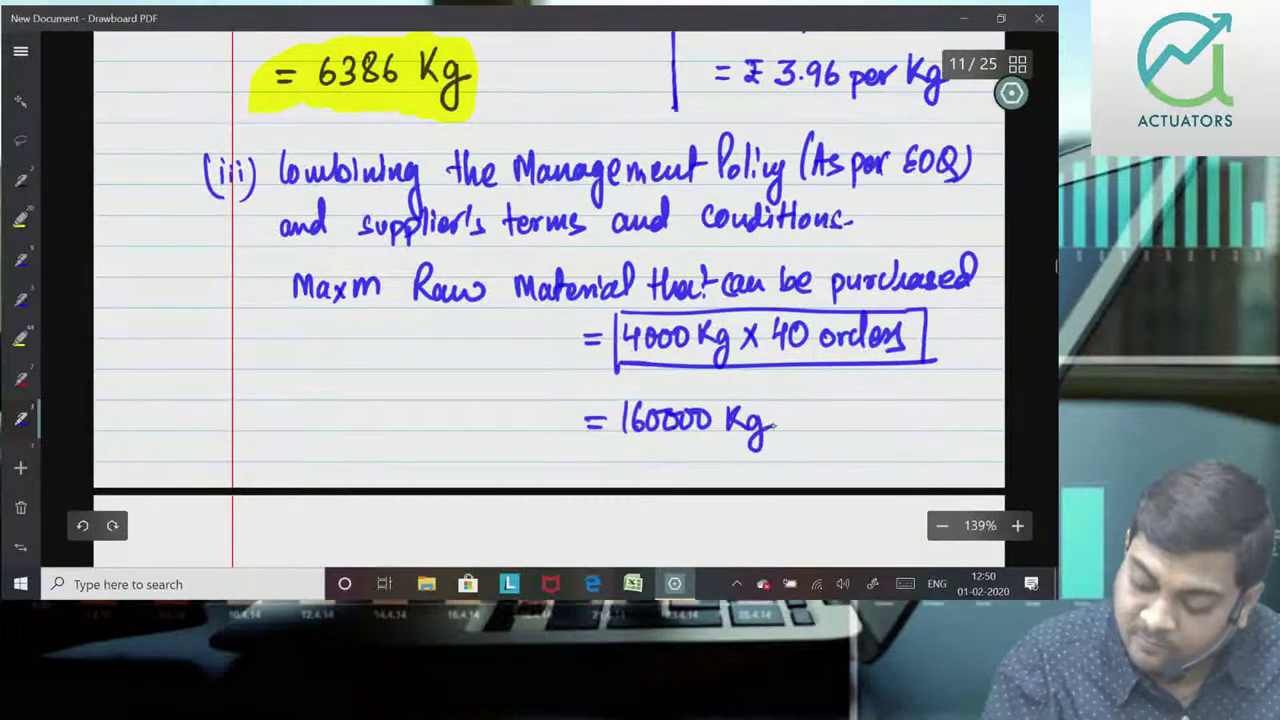
# Step: Highlight the 160000 Kg result in yellow
pyautogui.click(20, 338)
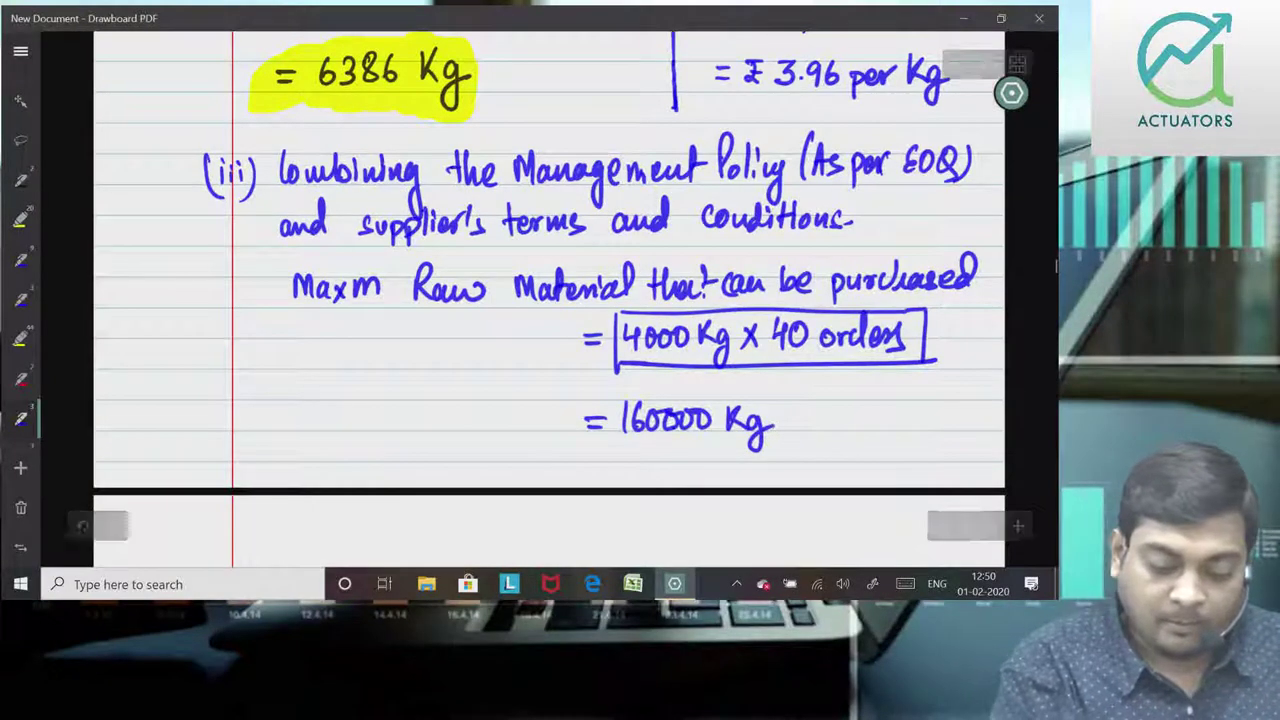
pyautogui.moveTo(582, 425); pyautogui.dragTo(776, 420)
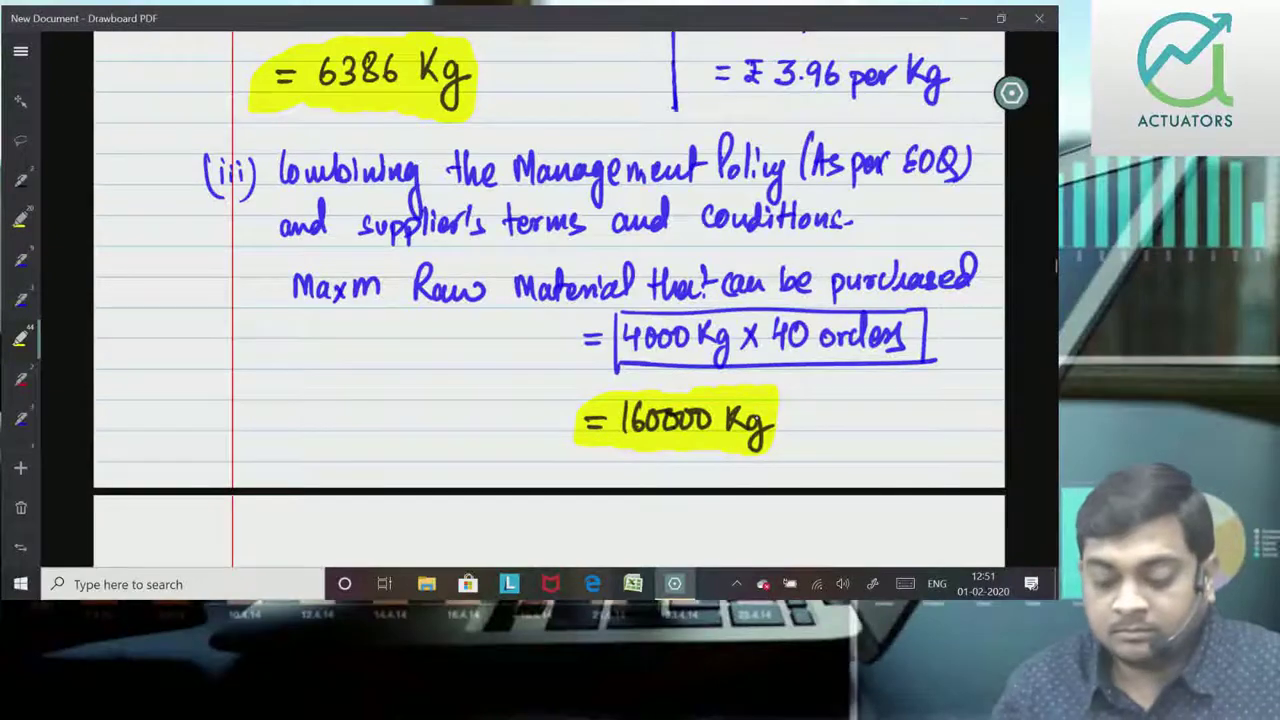
pyautogui.scroll(5, 115, 467)
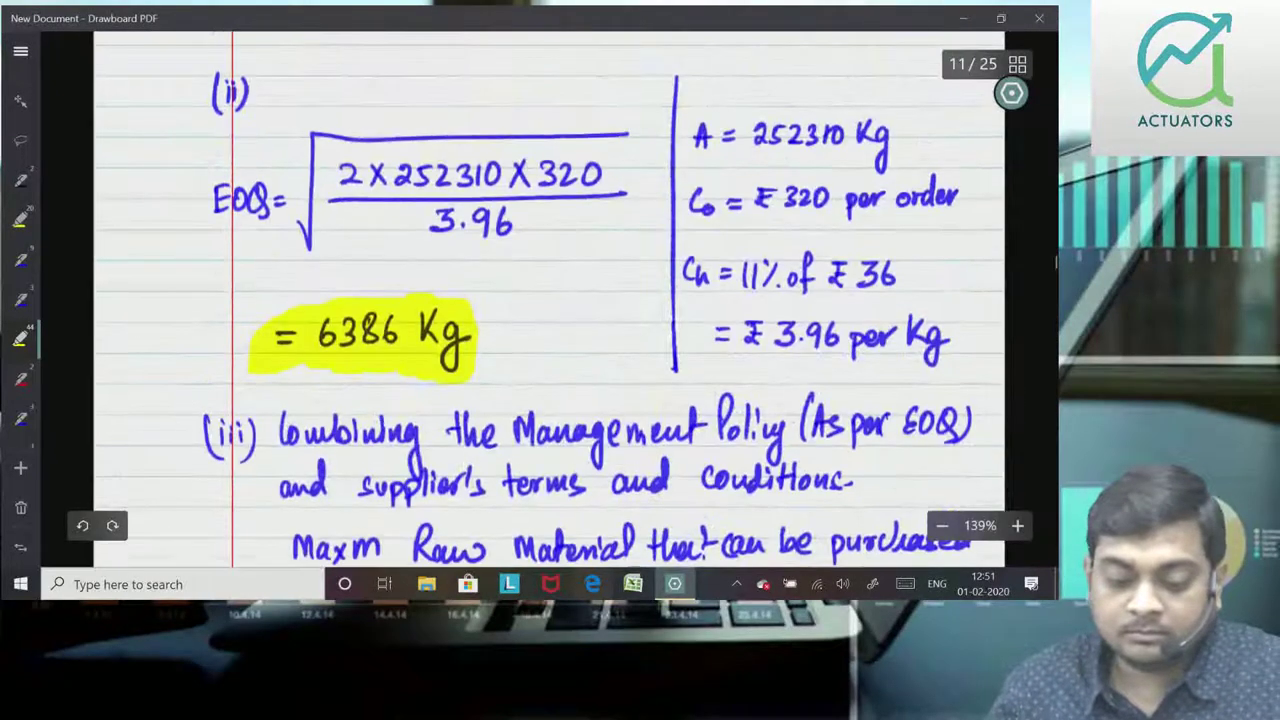
# Step: Circle the 163889 Kg and 88421 Kg purchase figures and Total Purchase in yellow
pyautogui.scroll(5, 115, 467)
pyautogui.scroll(-5, 115, 467)
pyautogui.scroll(-2, 115, 467)
pyautogui.scroll(-1, 549, 300)
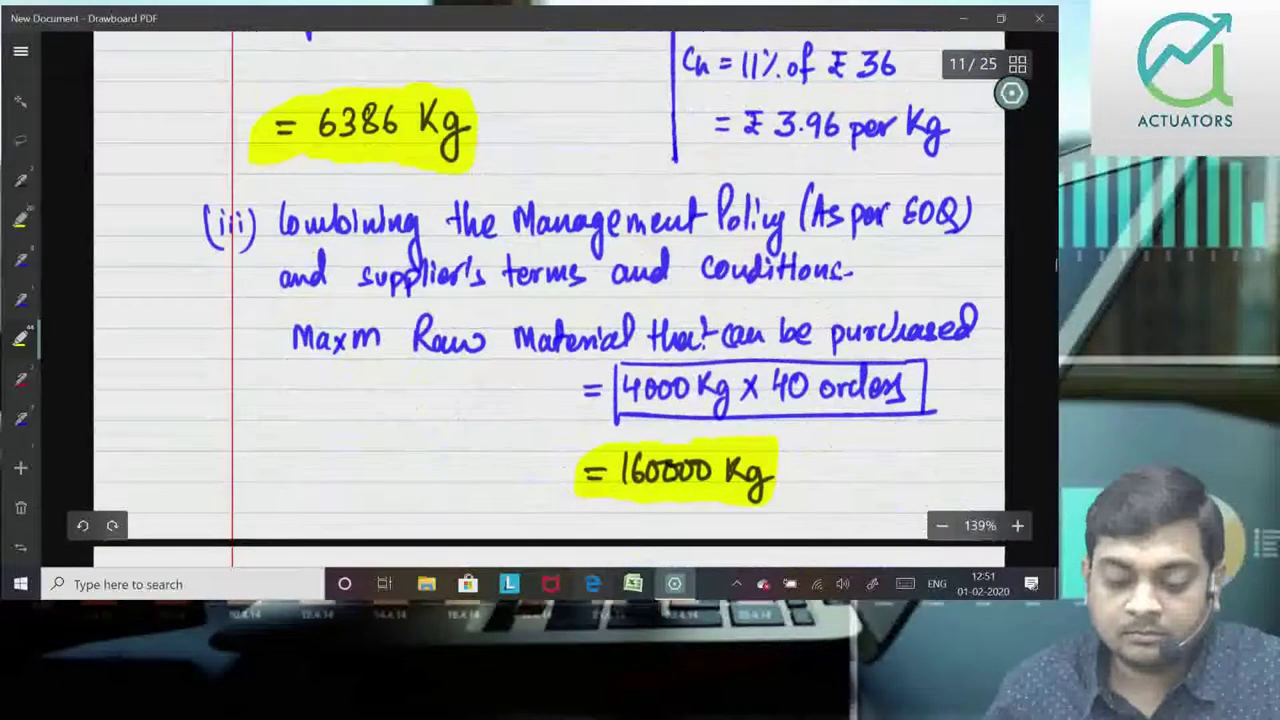
pyautogui.scroll(-5, 549, 300)
pyautogui.scroll(-3, 549, 300)
pyautogui.scroll(-1, 134, 371)
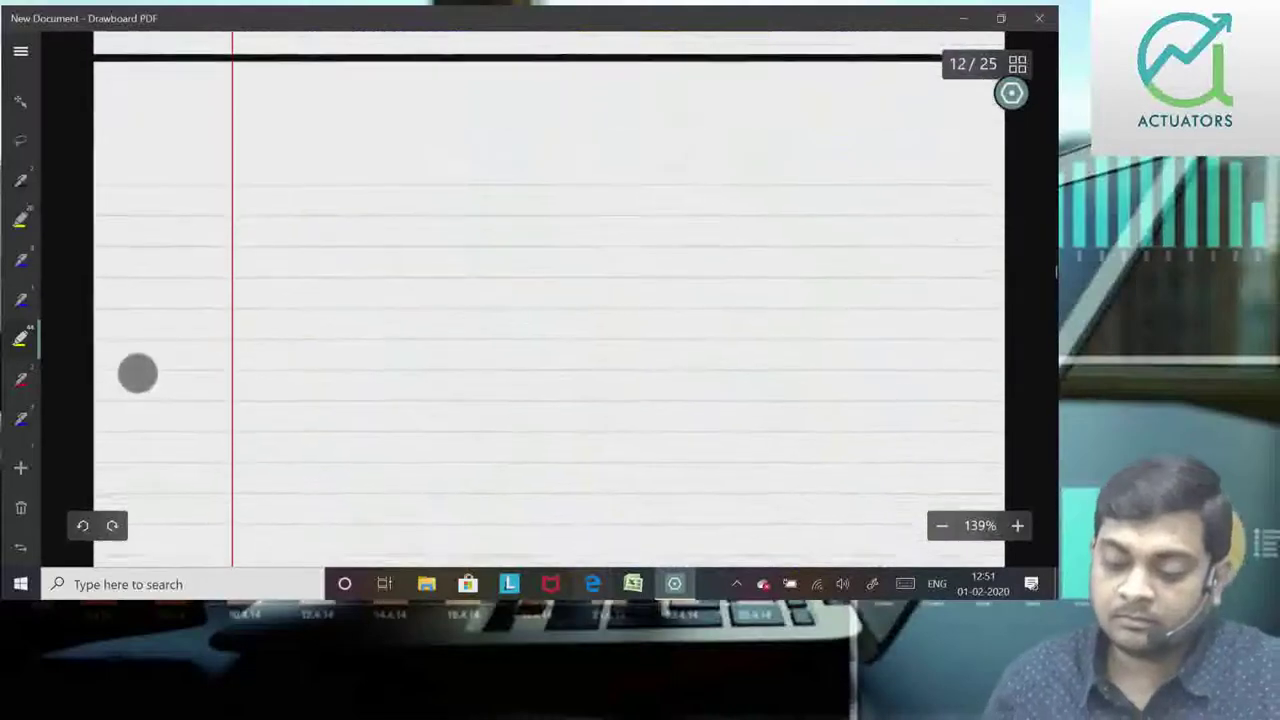
pyautogui.scroll(2, 549, 300)
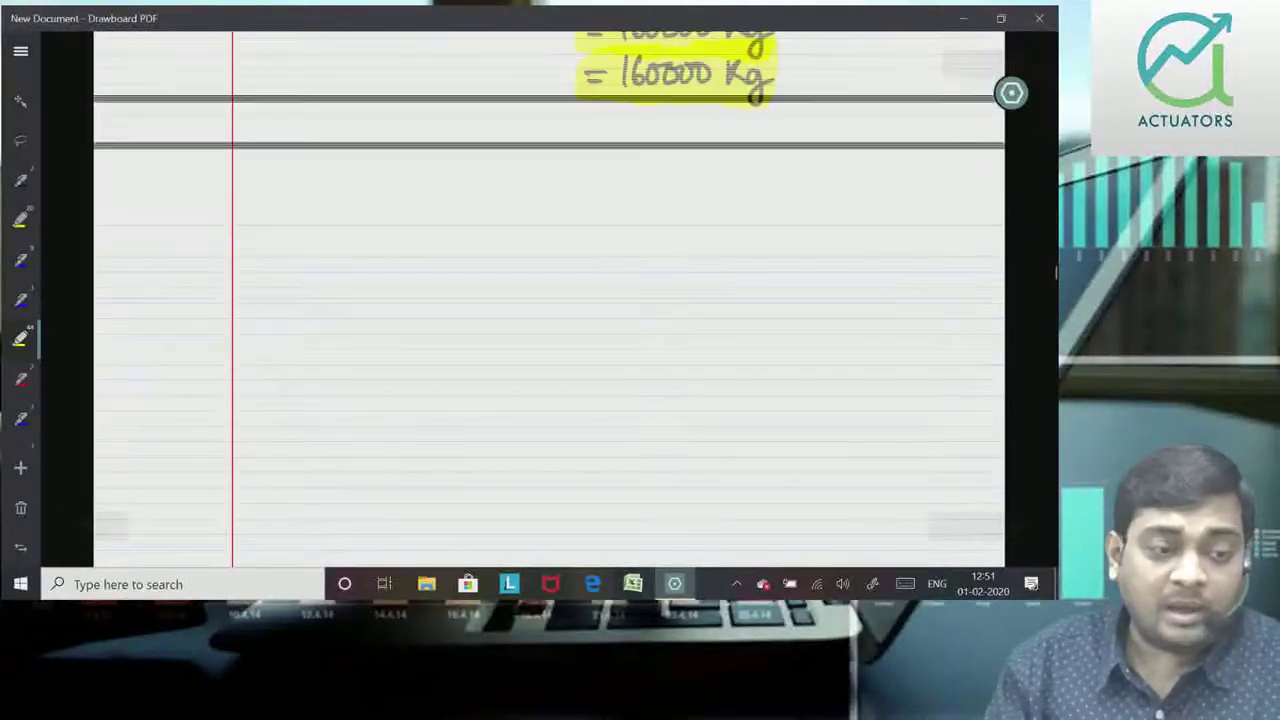
pyautogui.scroll(5, 549, 300)
pyautogui.scroll(4, 549, 300)
pyautogui.scroll(2, 549, 300)
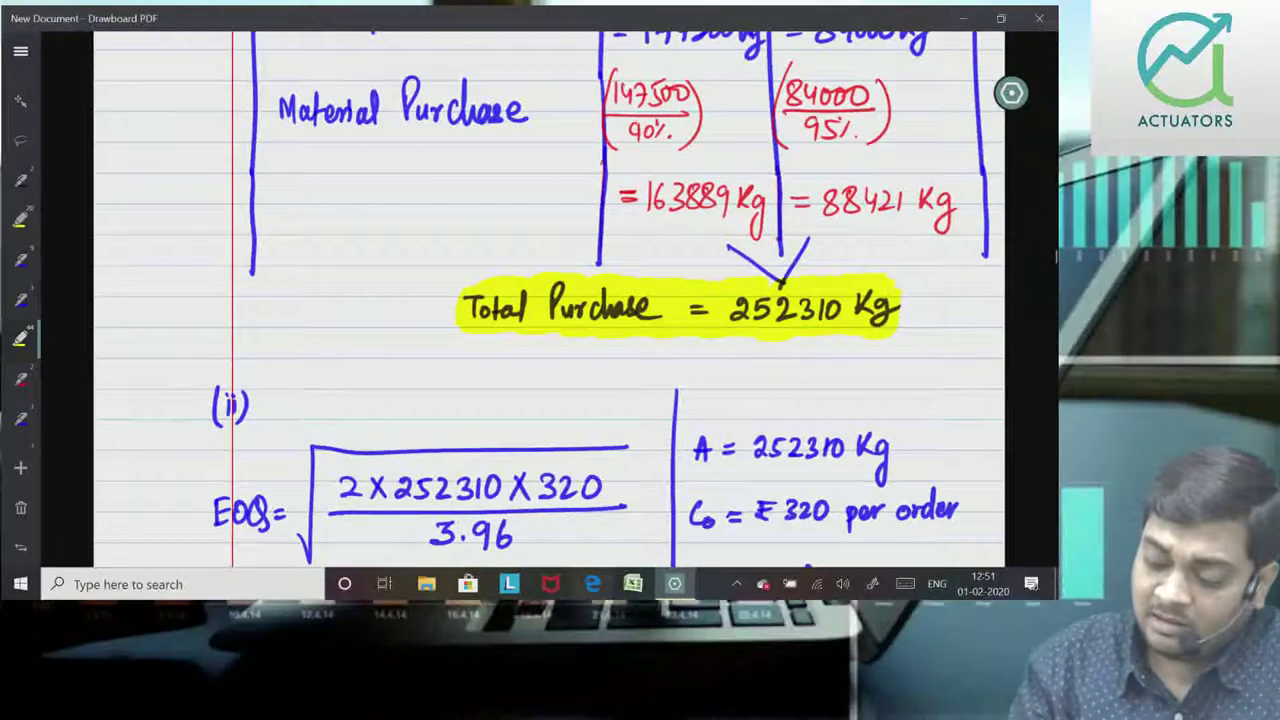
pyautogui.moveTo(856, 287); pyautogui.dragTo(730, 345)
pyautogui.moveTo(872, 158); pyautogui.dragTo(869, 162)
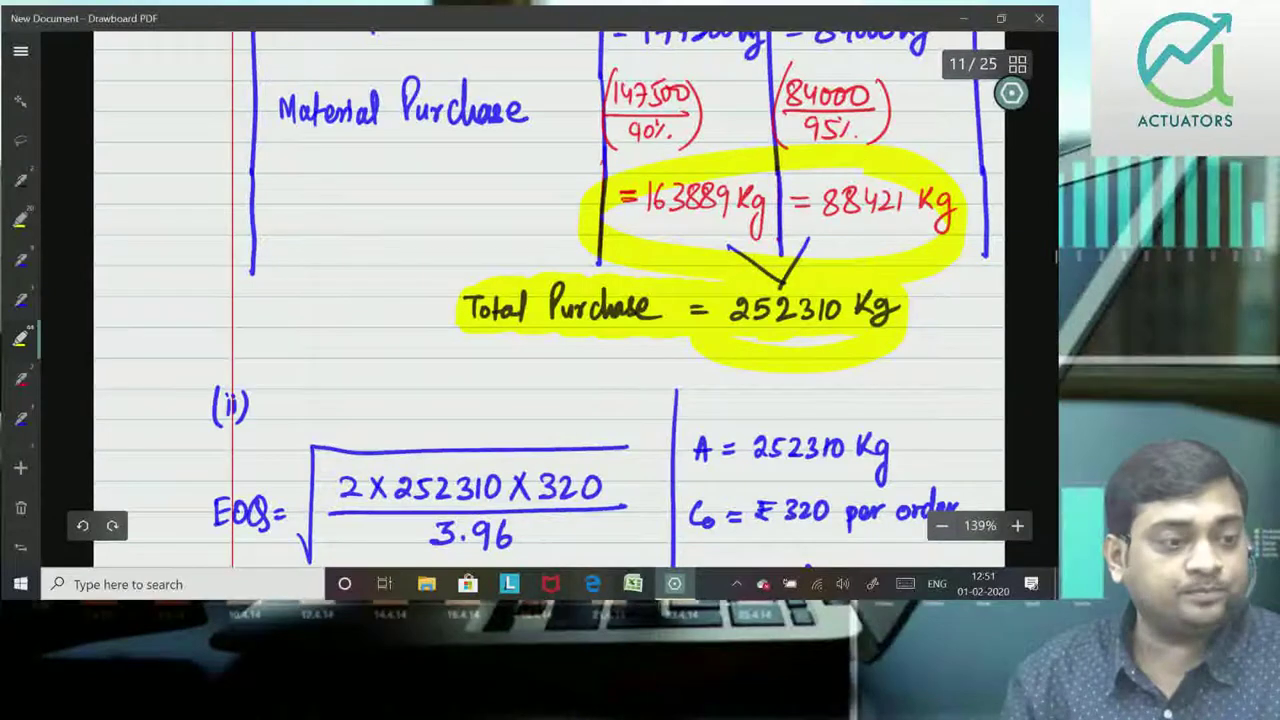
# Step: Move down to blank page 12 with the blue pen selected
pyautogui.scroll(-3, 862, 358)
pyautogui.scroll(-10, 862, 358)
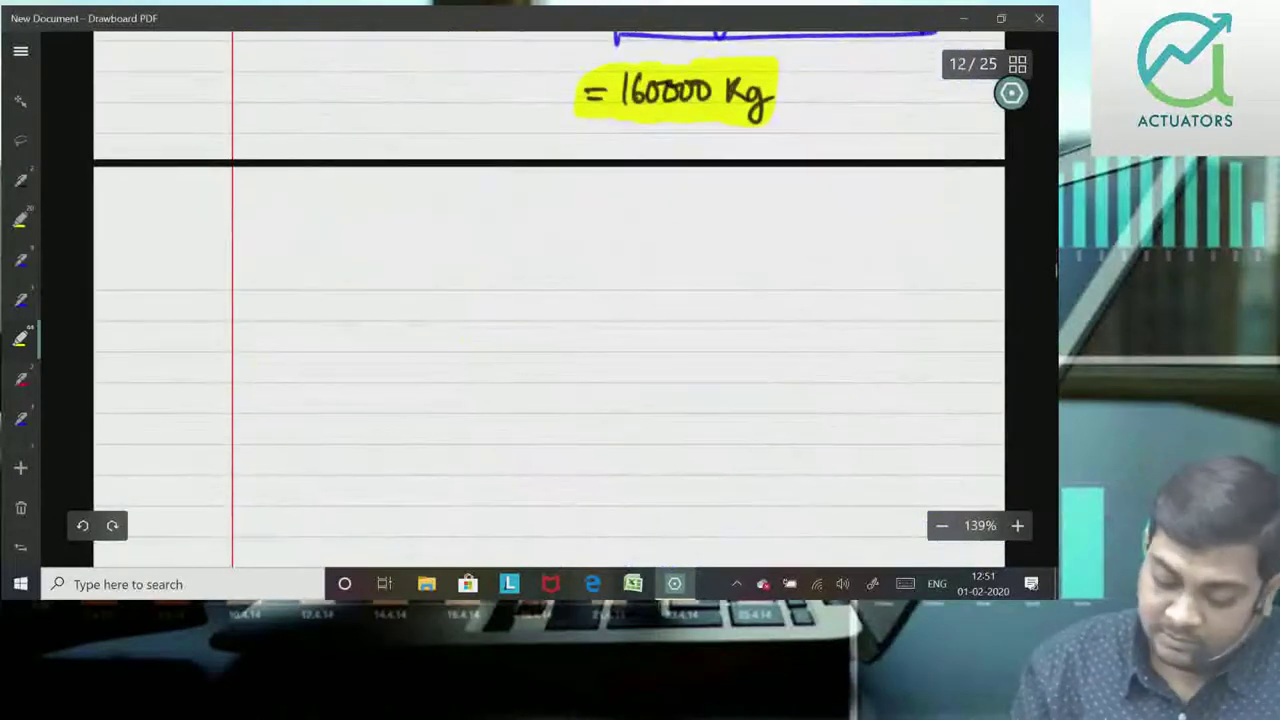
pyautogui.click(20, 418)
# Step: Write the underlined heading 'Revised Prodn Plan'
pyautogui.moveTo(254, 176)
pyautogui.mouseDown()
pyautogui.moveTo(256, 212)
pyautogui.moveTo(322, 204)
pyautogui.mouseUp()
pyautogui.moveTo(334, 178); pyautogui.dragTo(334, 210)
pyautogui.moveTo(334, 180); pyautogui.dragTo(366, 208)
pyautogui.moveTo(370, 208); pyautogui.dragTo(386, 202)
pyautogui.moveTo(158, 204); pyautogui.dragTo(192, 196)
pyautogui.moveTo(199, 196)
pyautogui.mouseDown()
pyautogui.moveTo(200, 210)
pyautogui.moveTo(232, 208)
pyautogui.mouseUp()
pyautogui.moveTo(244, 200); pyautogui.dragTo(245, 212)
pyautogui.moveTo(137, 226); pyautogui.dragTo(473, 224)
pyautogui.moveTo(641, 237)
pyautogui.mouseDown()
pyautogui.moveTo(641, 252)
pyautogui.moveTo(670, 254)
pyautogui.mouseUp()
# Step: Draw a table with columns M and N and label its first row 'R/m Allocation'
pyautogui.moveTo(840, 254); pyautogui.dragTo(870, 226)
pyautogui.moveTo(753, 176); pyautogui.dragTo(744, 568)
pyautogui.moveTo(288, 297); pyautogui.dragTo(1004, 295)
pyautogui.moveTo(538, 183); pyautogui.dragTo(527, 487)
pyautogui.moveTo(985, 172); pyautogui.dragTo(958, 568)
pyautogui.moveTo(526, 484); pyautogui.dragTo(521, 568)
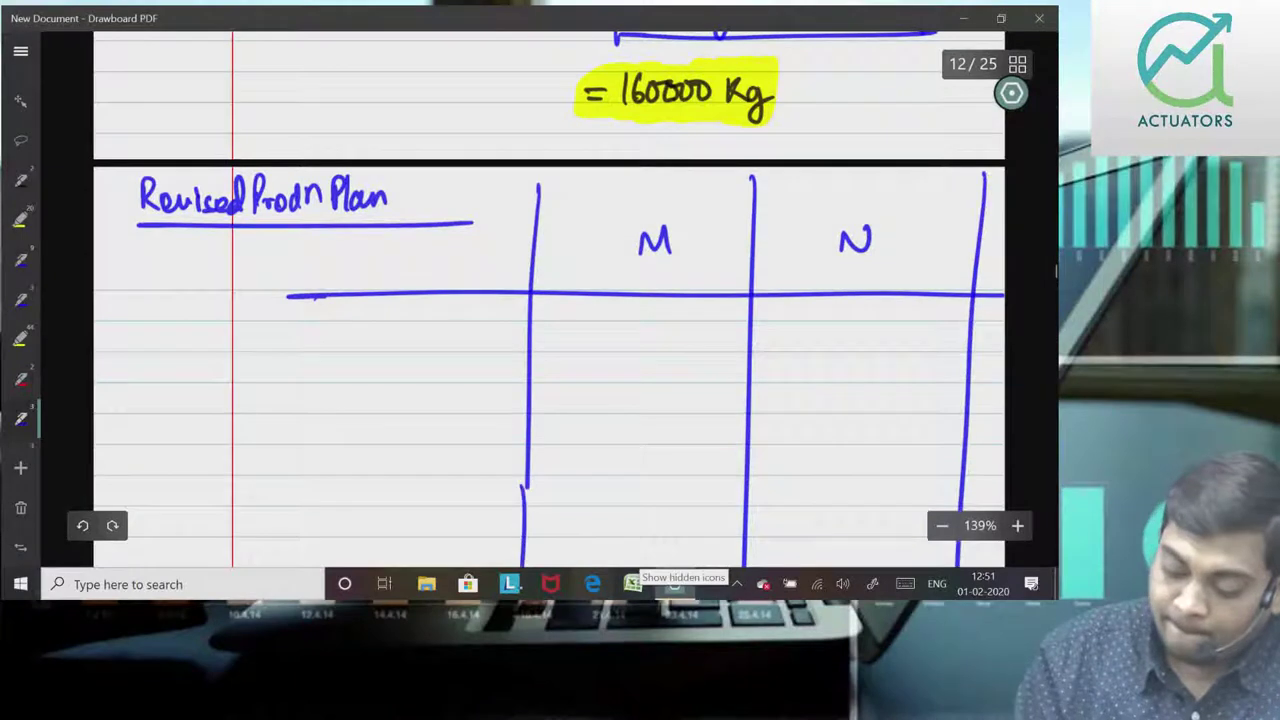
pyautogui.moveTo(165, 296); pyautogui.dragTo(341, 299)
pyautogui.moveTo(178, 340)
pyautogui.mouseDown()
pyautogui.moveTo(286, 334)
pyautogui.moveTo(288, 346)
pyautogui.mouseUp()
pyautogui.moveTo(294, 316)
pyautogui.mouseDown()
pyautogui.moveTo(302, 346)
pyautogui.moveTo(346, 344)
pyautogui.mouseUp()
pyautogui.moveTo(350, 320)
pyautogui.mouseDown()
pyautogui.moveTo(362, 344)
pyautogui.moveTo(386, 340)
pyautogui.mouseUp()
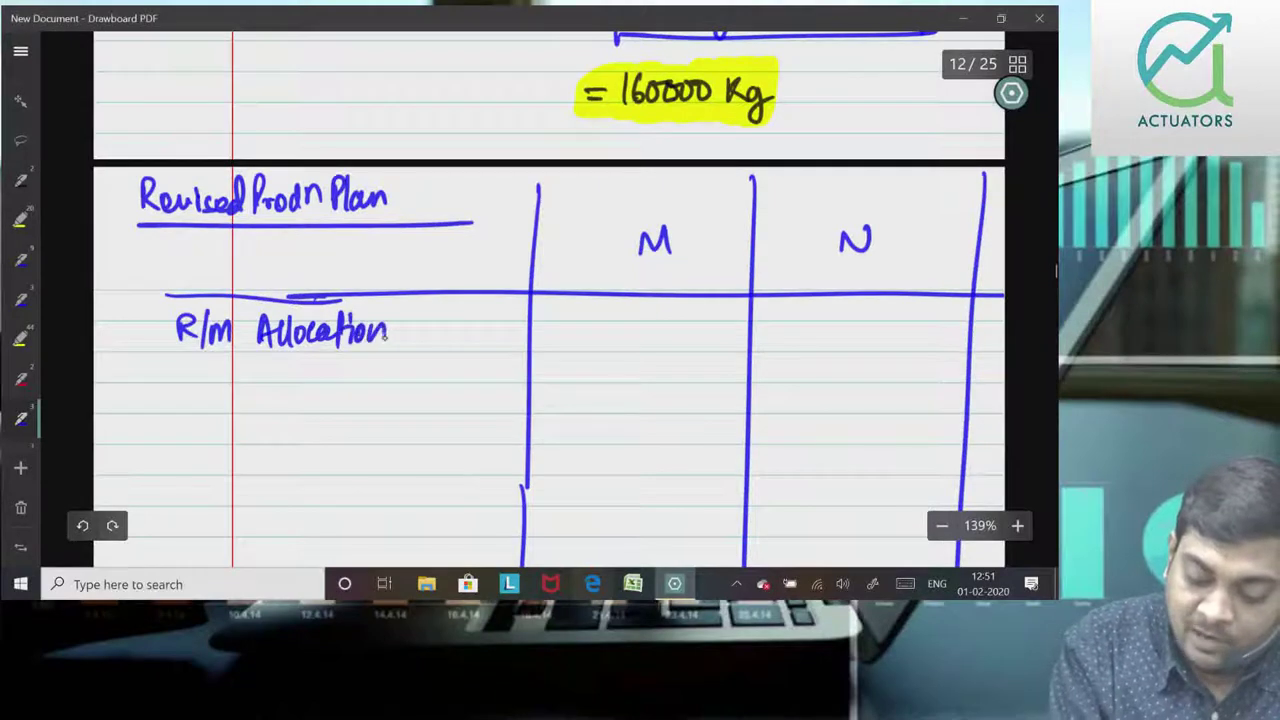
# Step: Write (163889/252310 × 160000) in column M
pyautogui.moveTo(552, 310); pyautogui.dragTo(547, 328)
pyautogui.moveTo(561, 314); pyautogui.dragTo(568, 332)
pyautogui.moveTo(590, 312)
pyautogui.mouseDown()
pyautogui.moveTo(584, 334)
pyautogui.moveTo(612, 342)
pyautogui.moveTo(590, 370)
pyautogui.mouseUp()
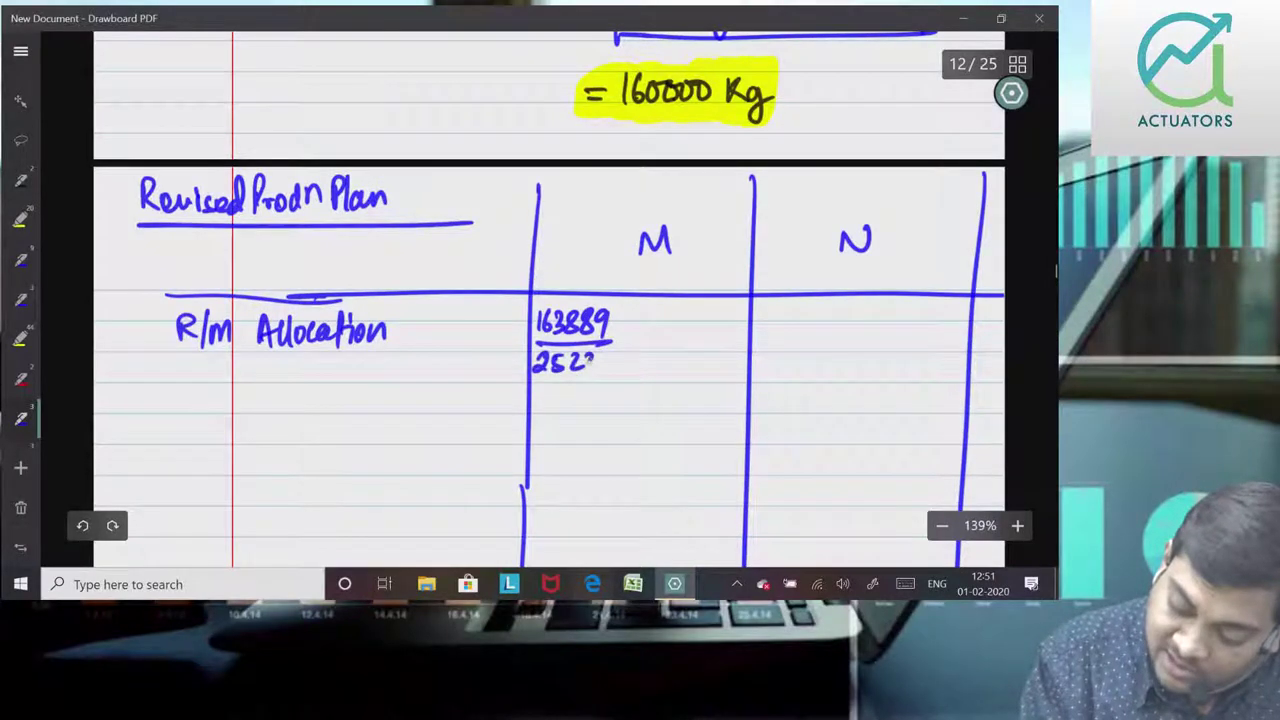
pyautogui.moveTo(686, 332); pyautogui.dragTo(685, 334)
pyautogui.moveTo(698, 332); pyautogui.dragTo(723, 334)
pyautogui.moveTo(734, 312); pyautogui.dragTo(728, 366)
pyautogui.moveTo(540, 300); pyautogui.dragTo(526, 382)
# Step: Write (88421/252310 × 160000) in column N and add equals signs under both
pyautogui.moveTo(760, 318); pyautogui.dragTo(840, 343)
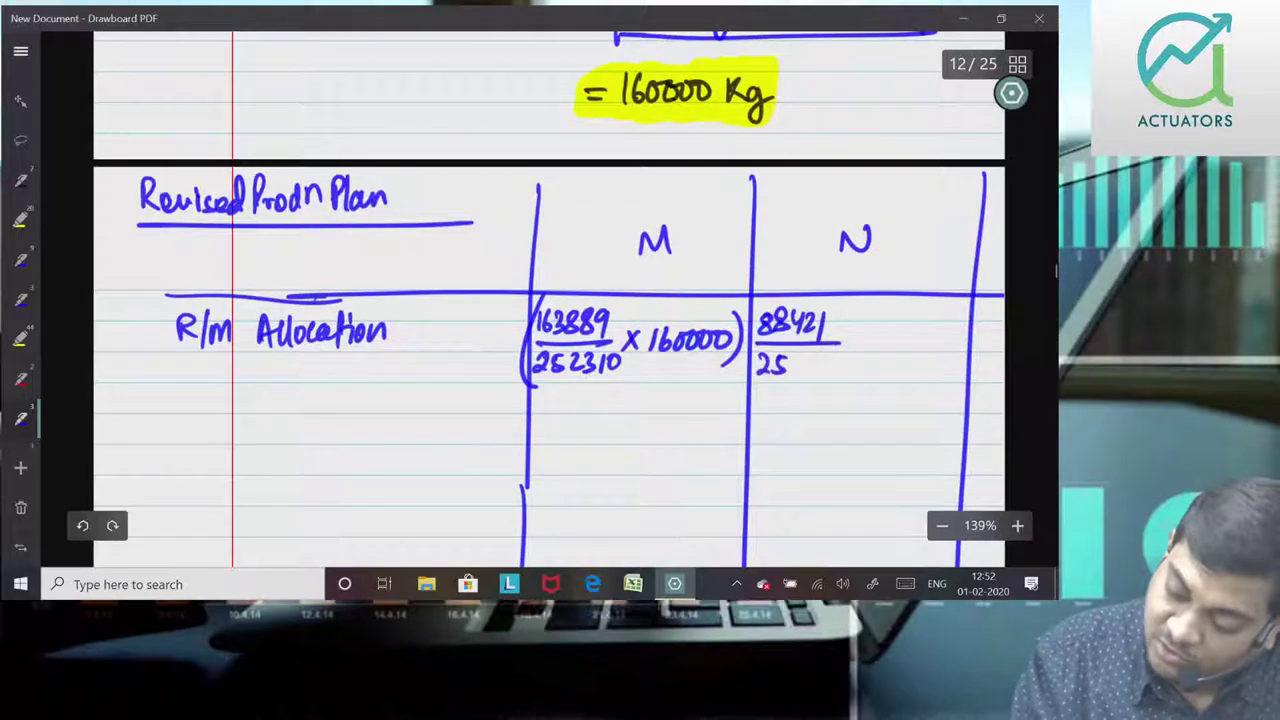
pyautogui.moveTo(842, 355); pyautogui.dragTo(948, 336)
pyautogui.moveTo(940, 308); pyautogui.dragTo(928, 376)
pyautogui.moveTo(758, 298); pyautogui.dragTo(756, 394)
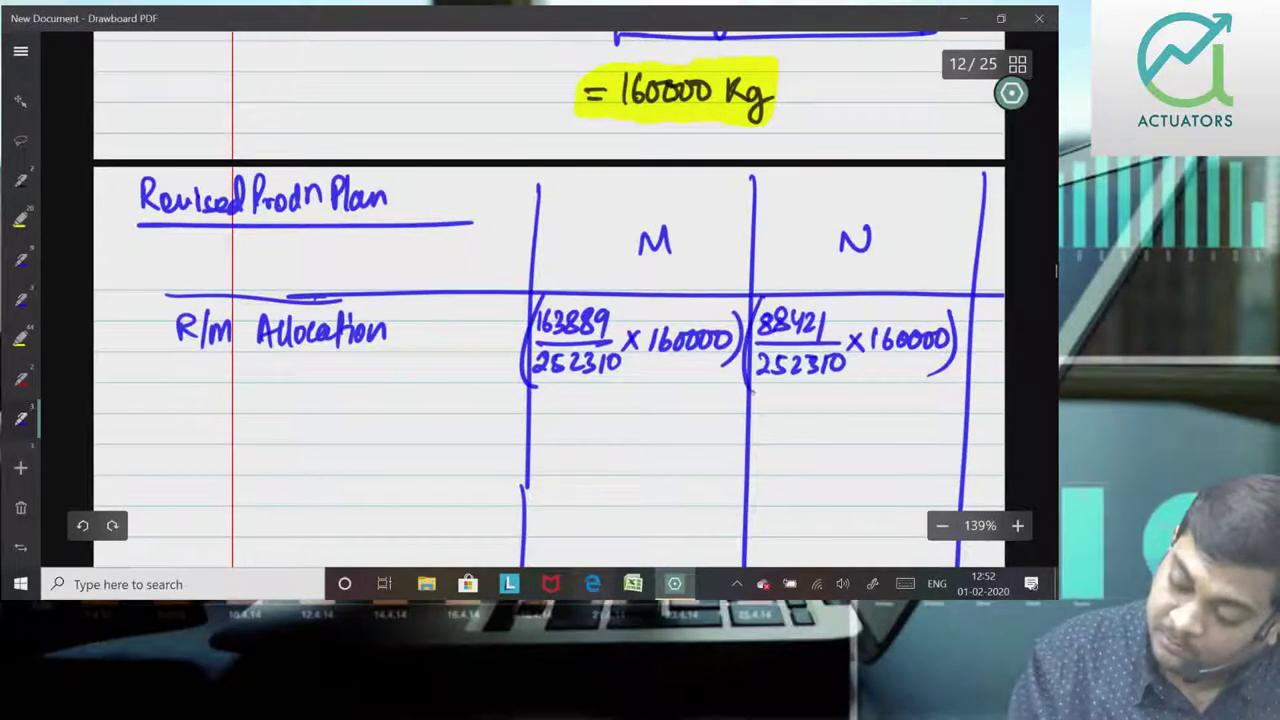
pyautogui.scroll(-1, 900, 400)
pyautogui.moveTo(550, 364); pyautogui.dragTo(566, 372)
pyautogui.moveTo(771, 366); pyautogui.dragTo(785, 366)
pyautogui.moveTo(771, 373); pyautogui.dragTo(785, 373)
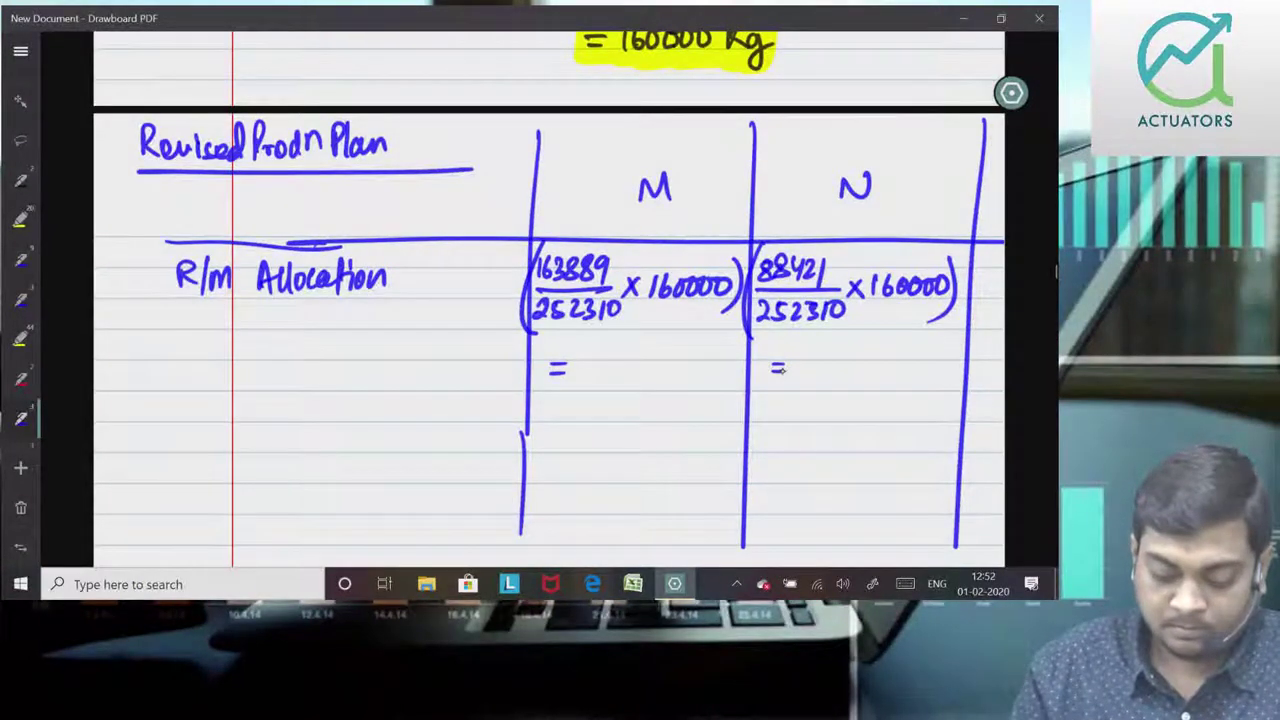
# Step: Write the allocation results: 103929 under M and = 56071 Kg under N
pyautogui.moveTo(586, 358)
pyautogui.mouseDown()
pyautogui.moveTo(586, 381)
pyautogui.moveTo(599, 360)
pyautogui.mouseUp()
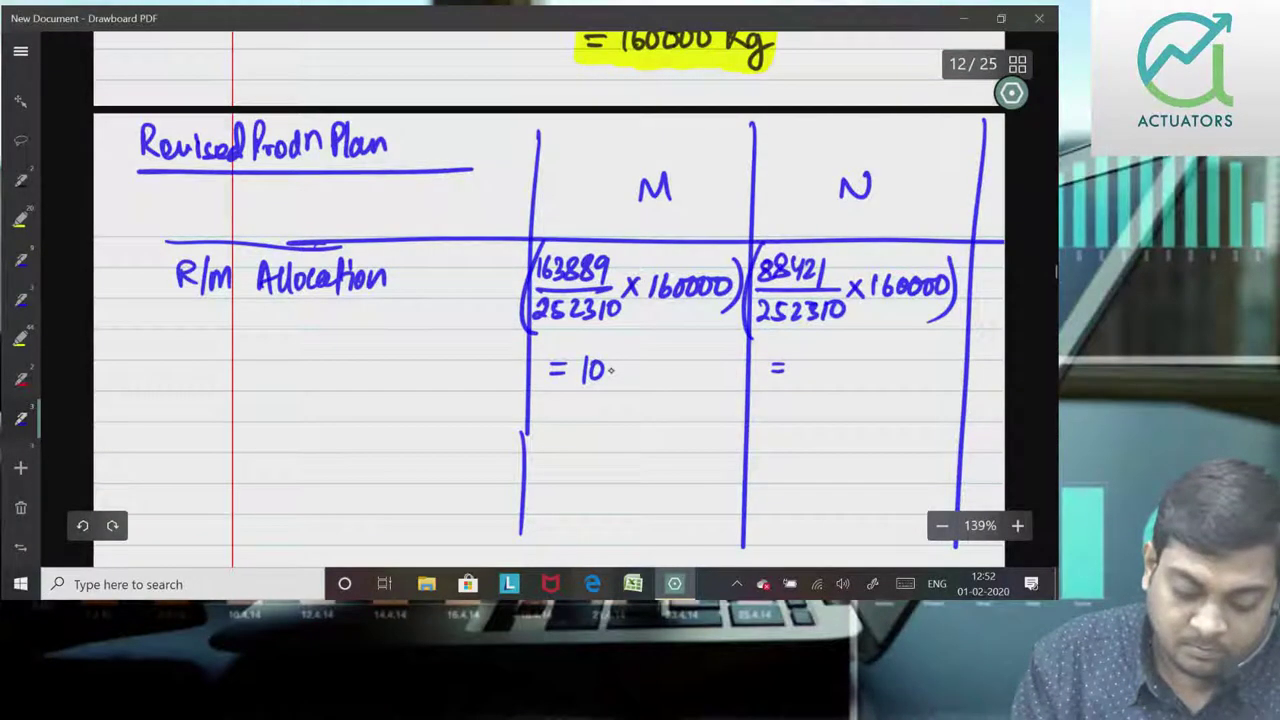
pyautogui.moveTo(610, 360)
pyautogui.mouseDown()
pyautogui.moveTo(612, 381)
pyautogui.moveTo(716, 382)
pyautogui.moveTo(716, 402)
pyautogui.mouseUp()
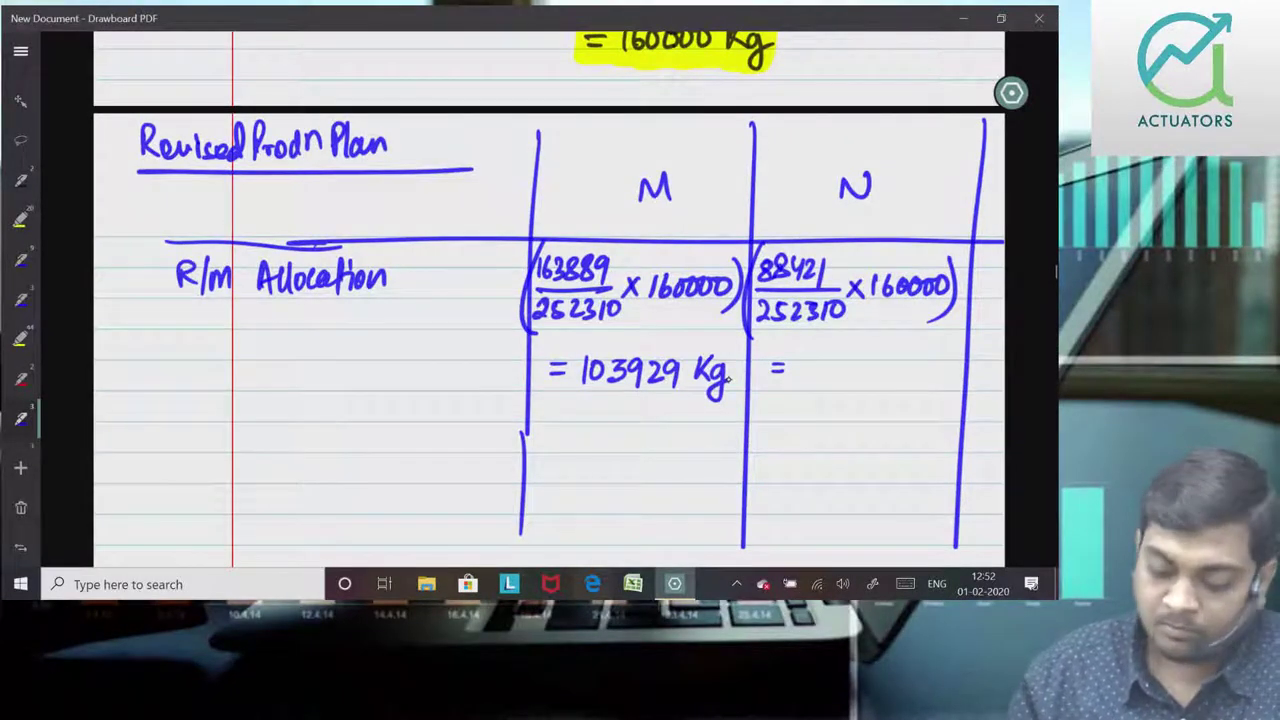
pyautogui.moveTo(803, 366)
pyautogui.mouseDown()
pyautogui.moveTo(818, 362)
pyautogui.moveTo(798, 381)
pyautogui.moveTo(822, 372)
pyautogui.mouseUp()
pyautogui.moveTo(846, 362); pyautogui.dragTo(845, 363)
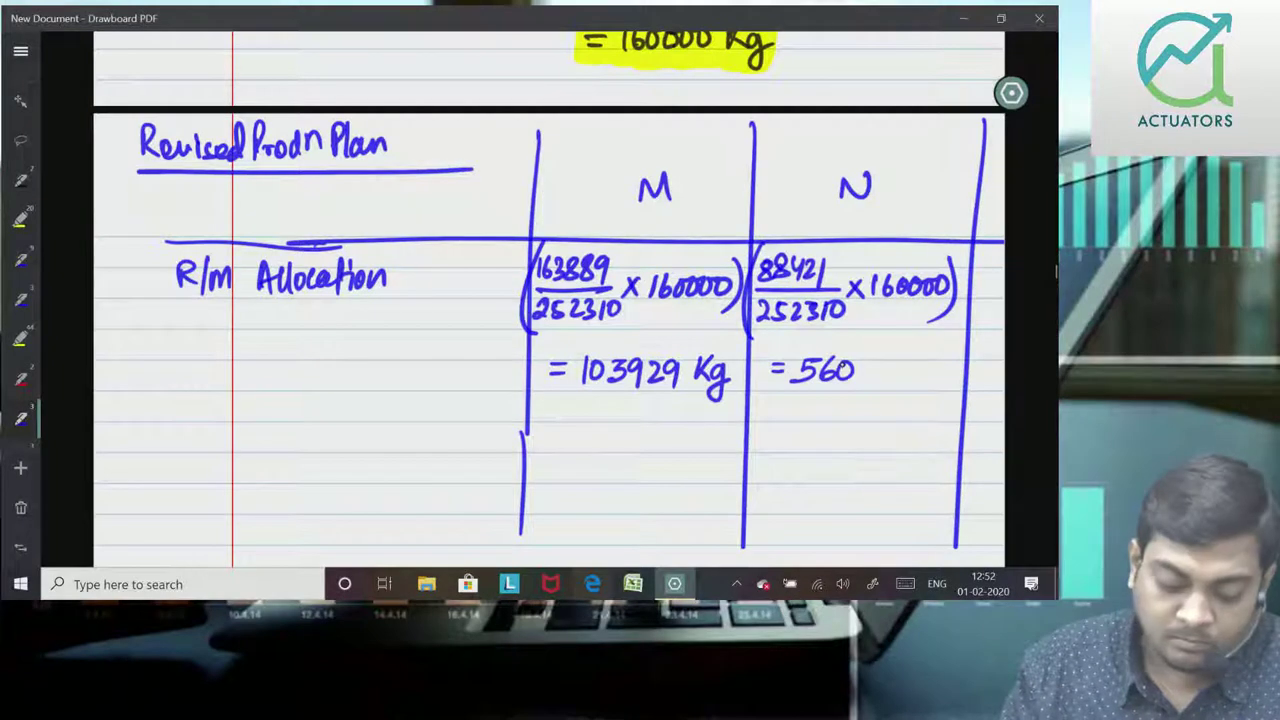
pyautogui.moveTo(860, 364)
pyautogui.mouseDown()
pyautogui.moveTo(864, 382)
pyautogui.moveTo(899, 380)
pyautogui.mouseUp()
pyautogui.moveTo(918, 354); pyautogui.dragTo(920, 400)
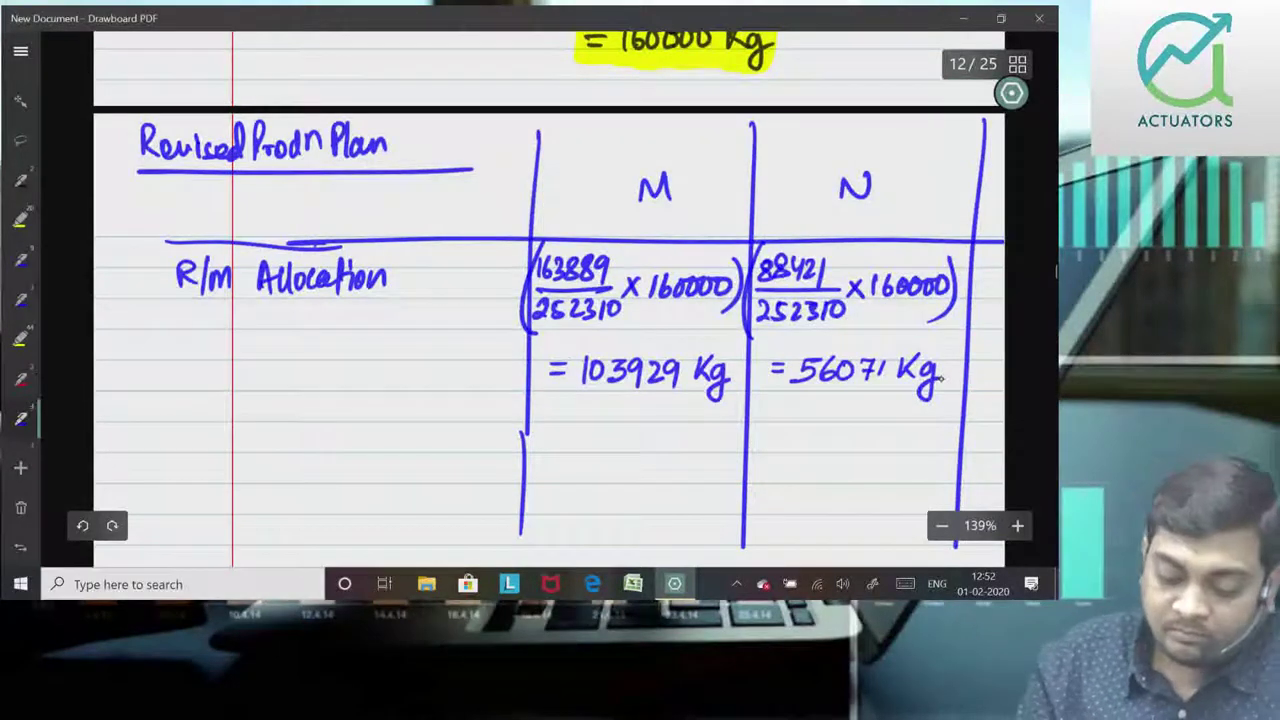
# Step: Write the '(-) Wastage' row label below R/m Allocation
pyautogui.moveTo(181, 430); pyautogui.dragTo(180, 462)
pyautogui.moveTo(186, 446); pyautogui.dragTo(194, 446)
pyautogui.moveTo(201, 430)
pyautogui.mouseDown()
pyautogui.moveTo(203, 461)
pyautogui.moveTo(262, 434)
pyautogui.moveTo(272, 458)
pyautogui.mouseUp()
pyautogui.moveTo(286, 442)
pyautogui.mouseDown()
pyautogui.moveTo(276, 458)
pyautogui.moveTo(297, 462)
pyautogui.mouseUp()
pyautogui.moveTo(288, 438)
pyautogui.mouseDown()
pyautogui.moveTo(314, 436)
pyautogui.moveTo(320, 460)
pyautogui.mouseUp()
pyautogui.moveTo(334, 446)
pyautogui.mouseDown()
pyautogui.moveTo(322, 484)
pyautogui.moveTo(336, 486)
pyautogui.mouseUp()
pyautogui.moveTo(342, 452); pyautogui.dragTo(358, 458)
pyautogui.moveTo(877, 475); pyautogui.dragTo(877, 409)
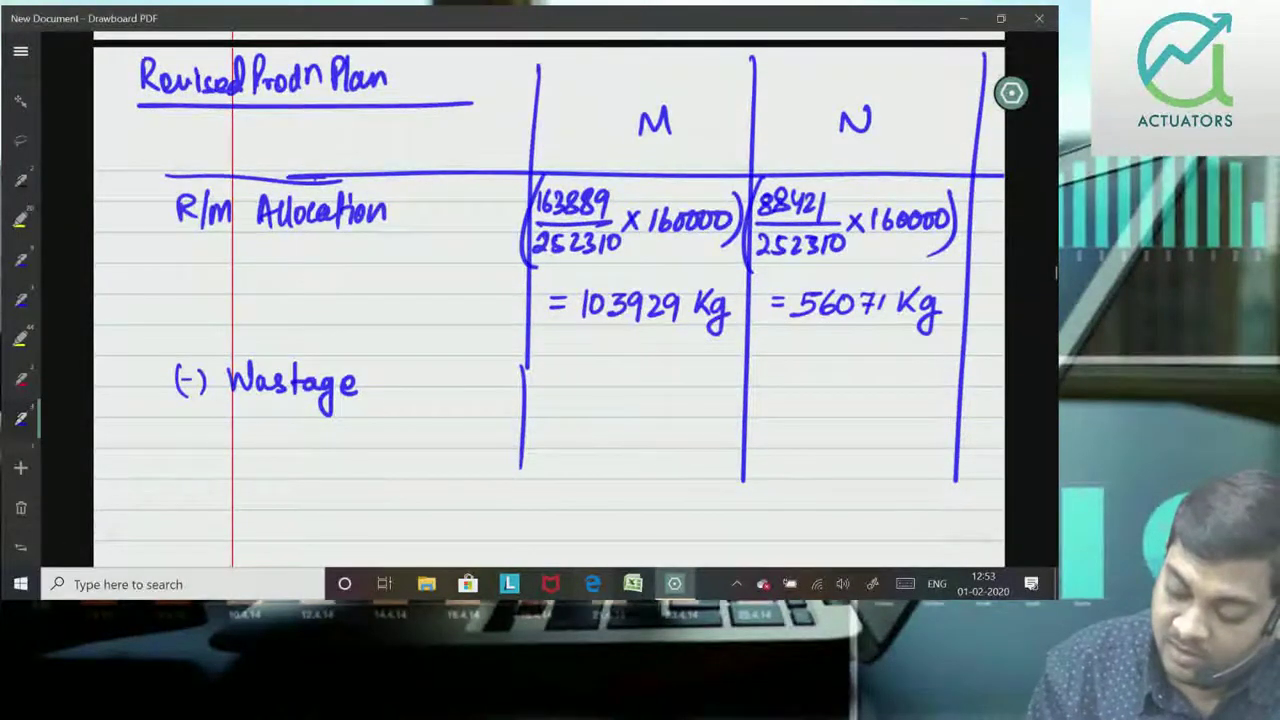
# Step: Enter (10393) under M and (2804) under N in the Wastage row
pyautogui.moveTo(602, 372); pyautogui.dragTo(599, 392)
pyautogui.moveTo(616, 372)
pyautogui.mouseDown()
pyautogui.moveTo(627, 395)
pyautogui.moveTo(684, 410)
pyautogui.moveTo(606, 414)
pyautogui.mouseUp()
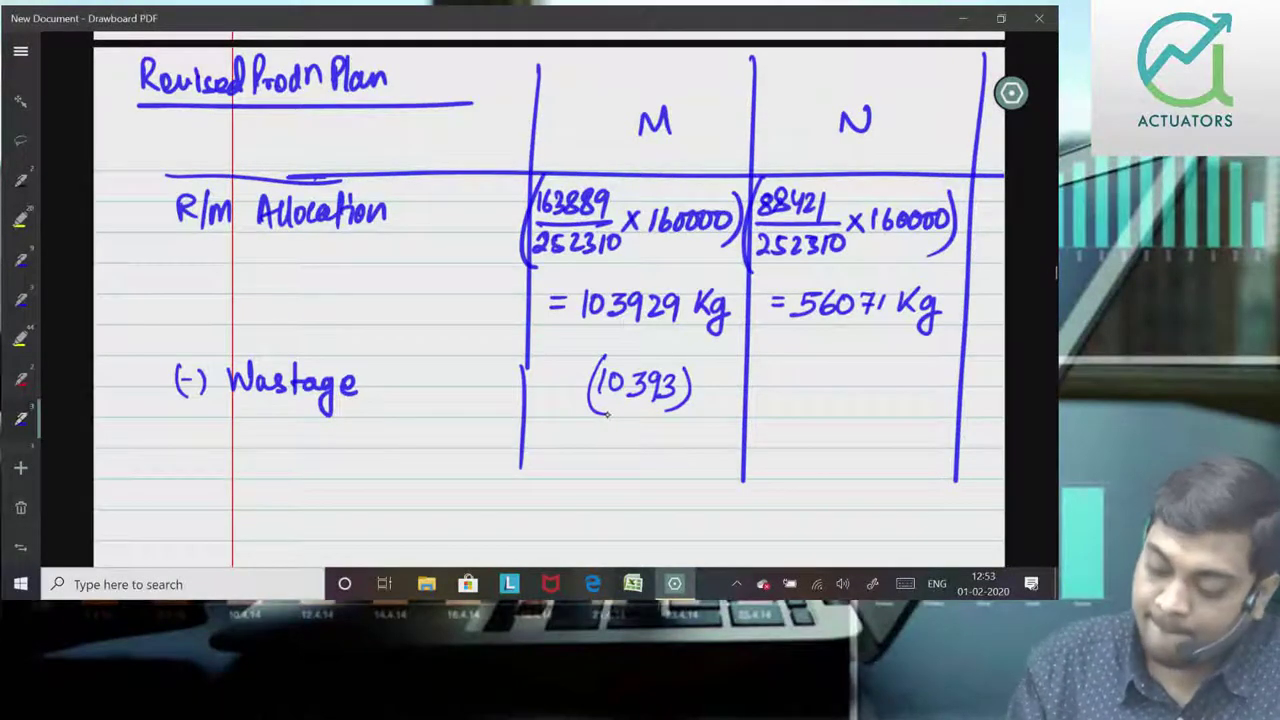
pyautogui.moveTo(812, 372)
pyautogui.mouseDown()
pyautogui.moveTo(840, 394)
pyautogui.moveTo(838, 370)
pyautogui.mouseUp()
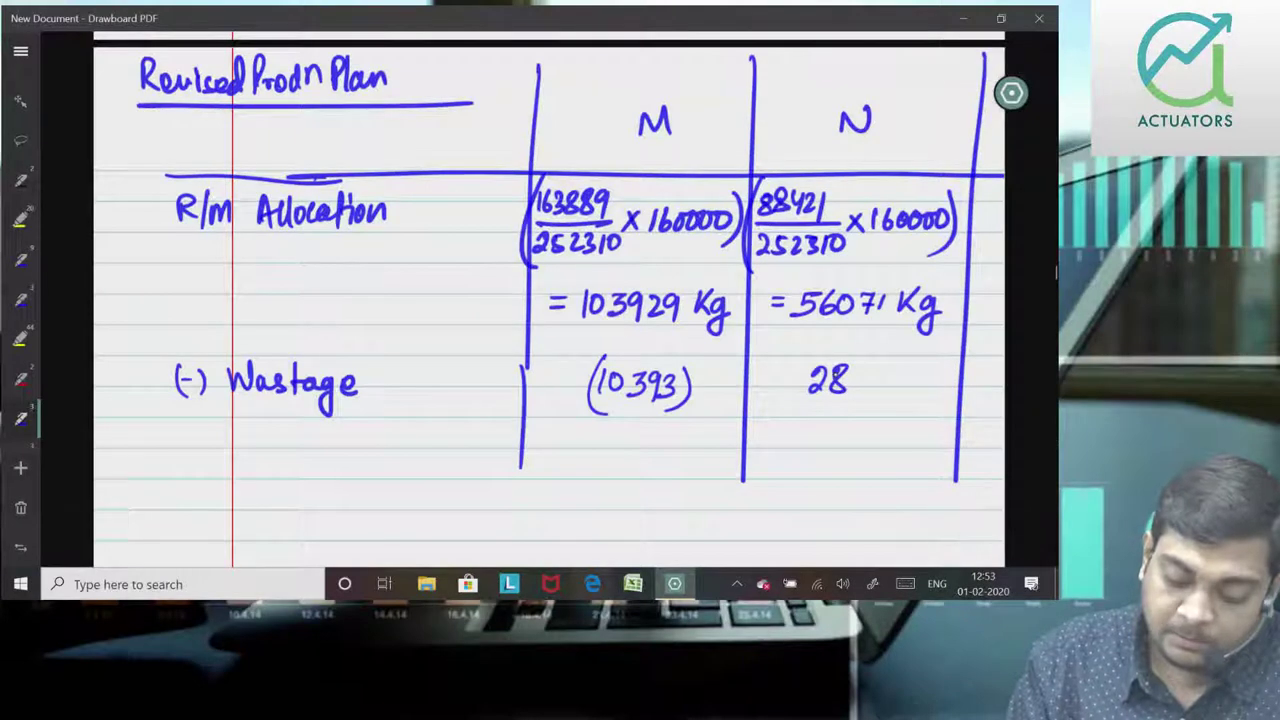
pyautogui.moveTo(856, 368)
pyautogui.mouseDown()
pyautogui.moveTo(884, 384)
pyautogui.moveTo(878, 400)
pyautogui.mouseUp()
pyautogui.moveTo(884, 364); pyautogui.dragTo(888, 404)
pyautogui.moveTo(802, 364); pyautogui.dragTo(798, 404)
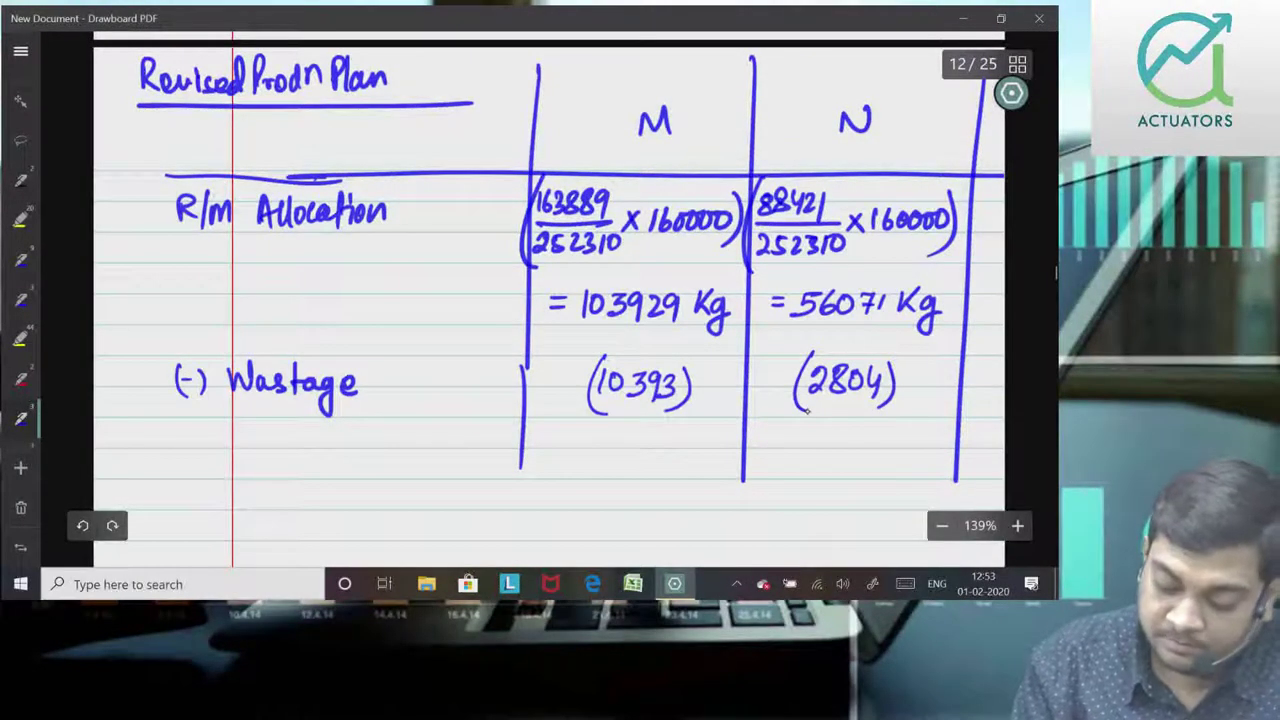
# Step: Extend the three column lines down to the bottom of the page
pyautogui.moveTo(521, 464); pyautogui.dragTo(519, 565)
pyautogui.moveTo(743, 478); pyautogui.dragTo(743, 565)
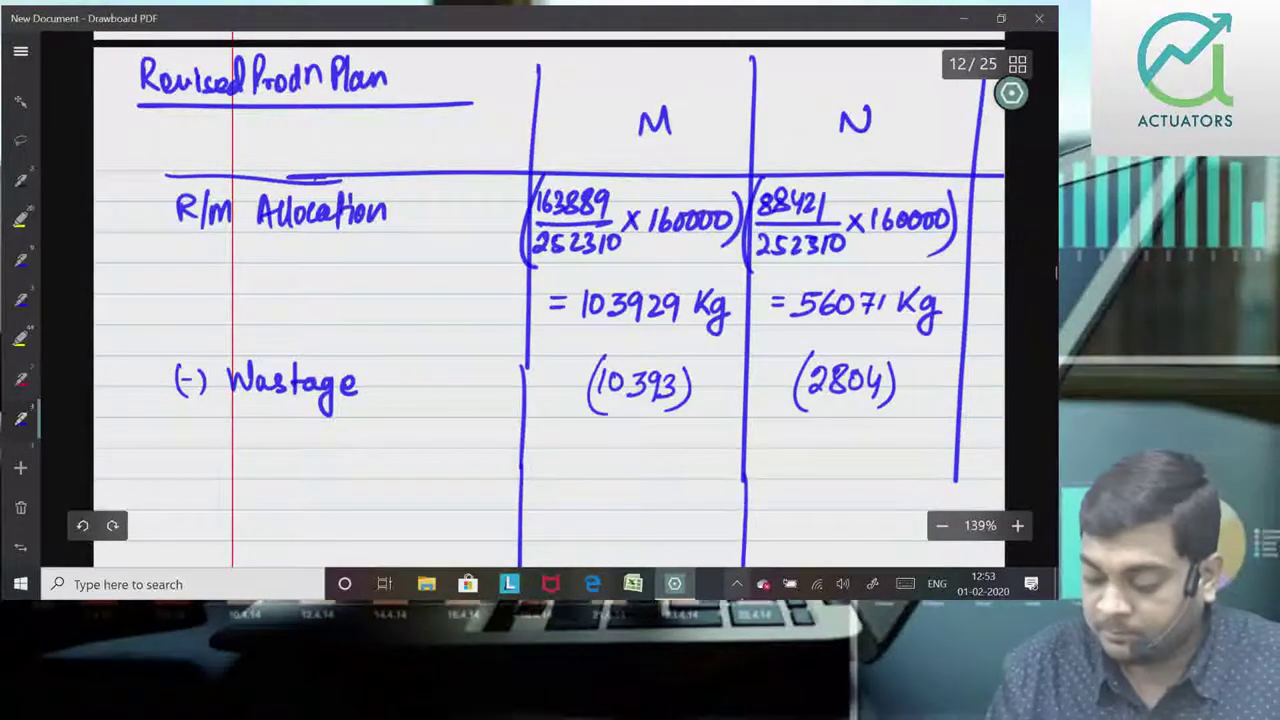
pyautogui.moveTo(956, 480); pyautogui.dragTo(954, 566)
pyautogui.scroll(-1, 550, 300)
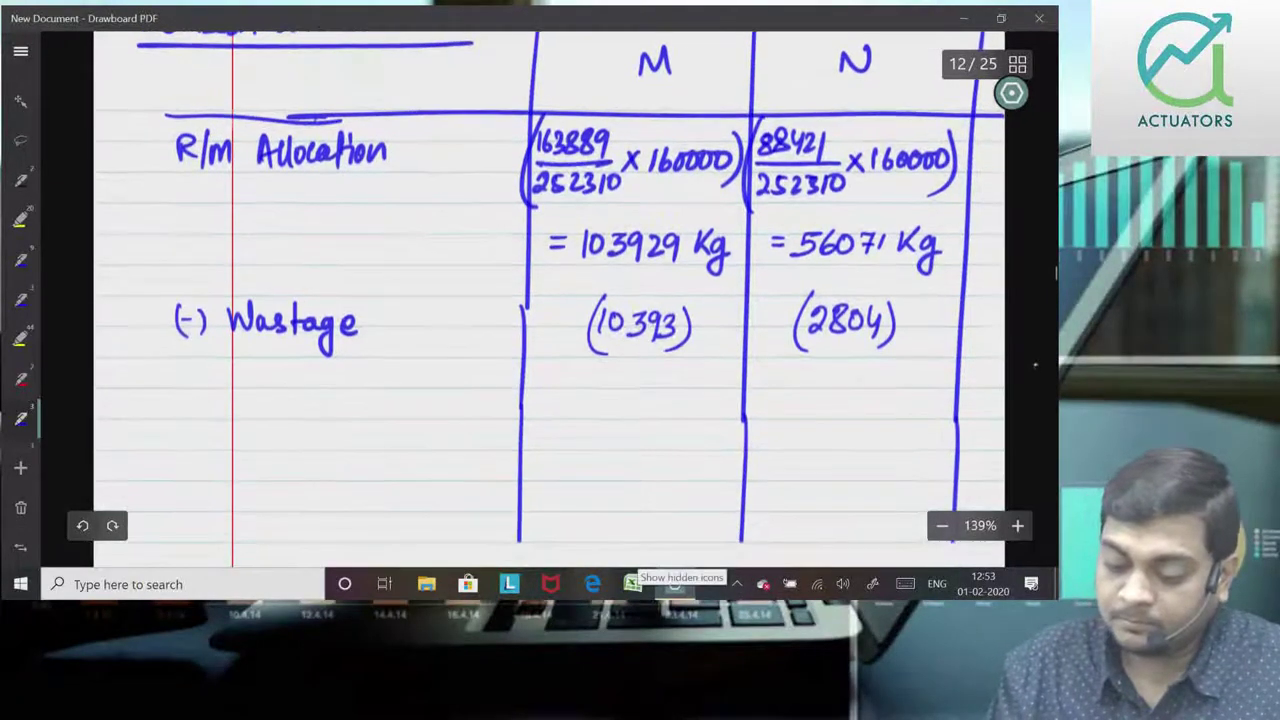
# Step: Rule a line beneath the Wastage row across both columns
pyautogui.moveTo(527, 375); pyautogui.dragTo(953, 374)
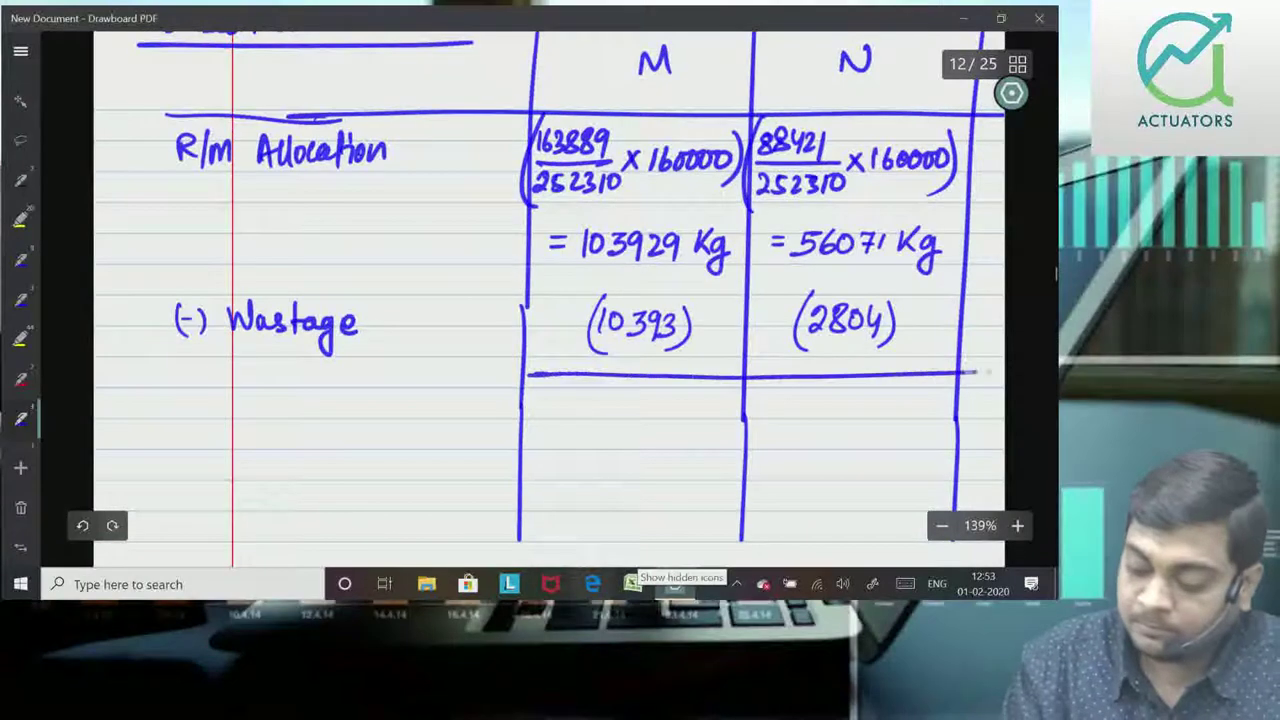
pyautogui.click(82, 525)
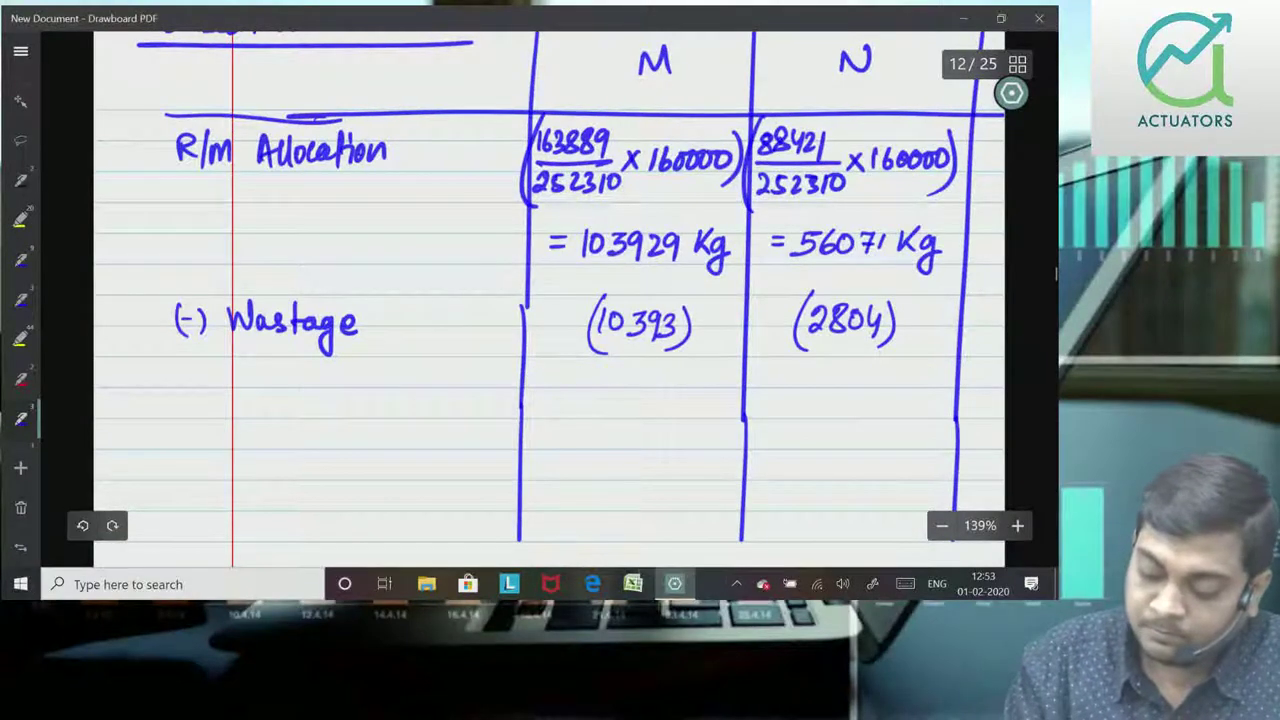
pyautogui.moveTo(533, 382); pyautogui.dragTo(952, 382)
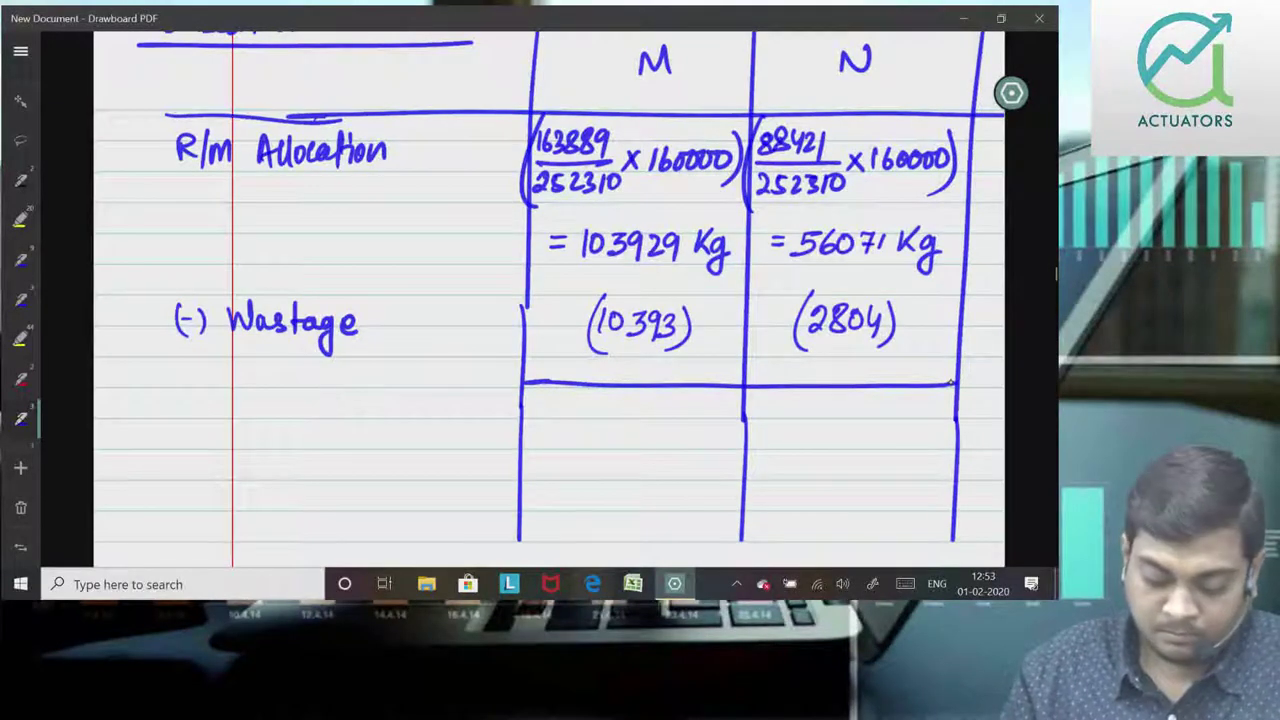
# Step: Write net figures 93536 for M and 53267 for N, and begin the R/M Consumed label
pyautogui.moveTo(598, 400)
pyautogui.mouseDown()
pyautogui.moveTo(596, 424)
pyautogui.moveTo(610, 424)
pyautogui.mouseUp()
pyautogui.moveTo(632, 398)
pyautogui.mouseDown()
pyautogui.moveTo(628, 424)
pyautogui.moveTo(652, 394)
pyautogui.moveTo(654, 424)
pyautogui.moveTo(680, 420)
pyautogui.mouseUp()
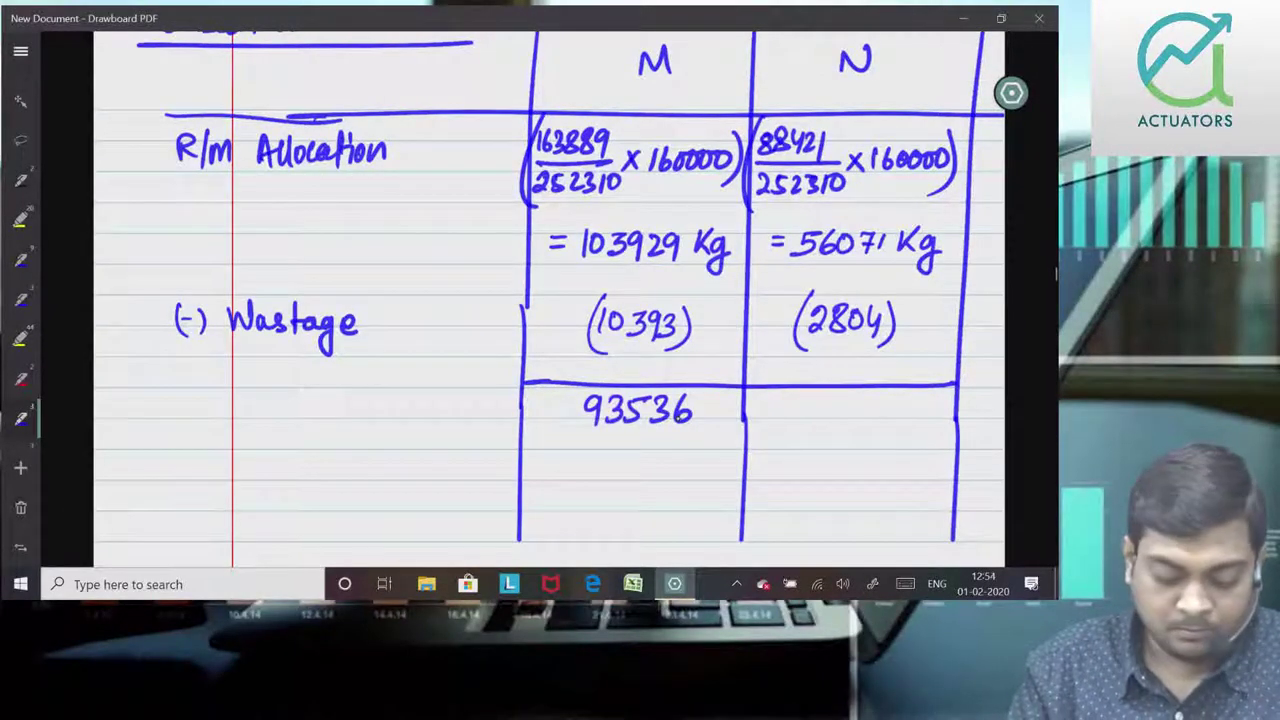
pyautogui.moveTo(781, 403)
pyautogui.mouseDown()
pyautogui.moveTo(795, 401)
pyautogui.moveTo(782, 424)
pyautogui.moveTo(830, 399)
pyautogui.moveTo(815, 420)
pyautogui.moveTo(856, 421)
pyautogui.mouseUp()
pyautogui.click(82, 525)
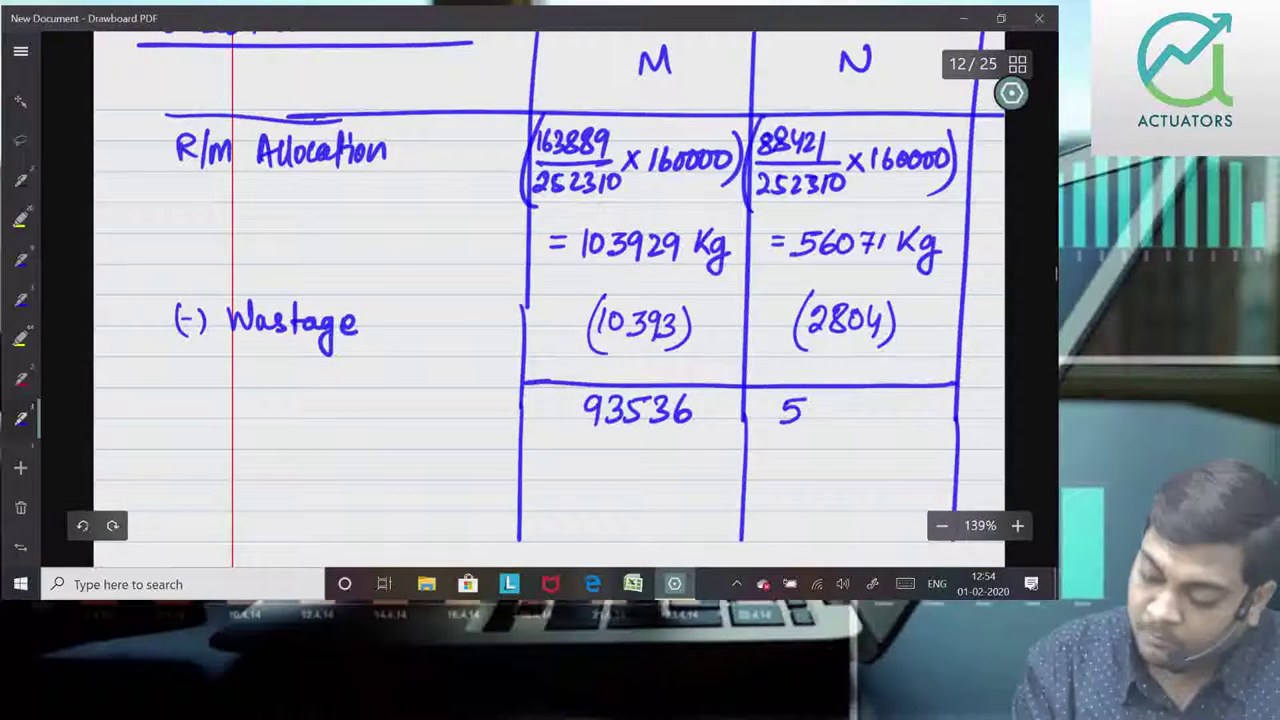
pyautogui.moveTo(826, 404)
pyautogui.mouseDown()
pyautogui.moveTo(808, 422)
pyautogui.moveTo(890, 424)
pyautogui.mouseUp()
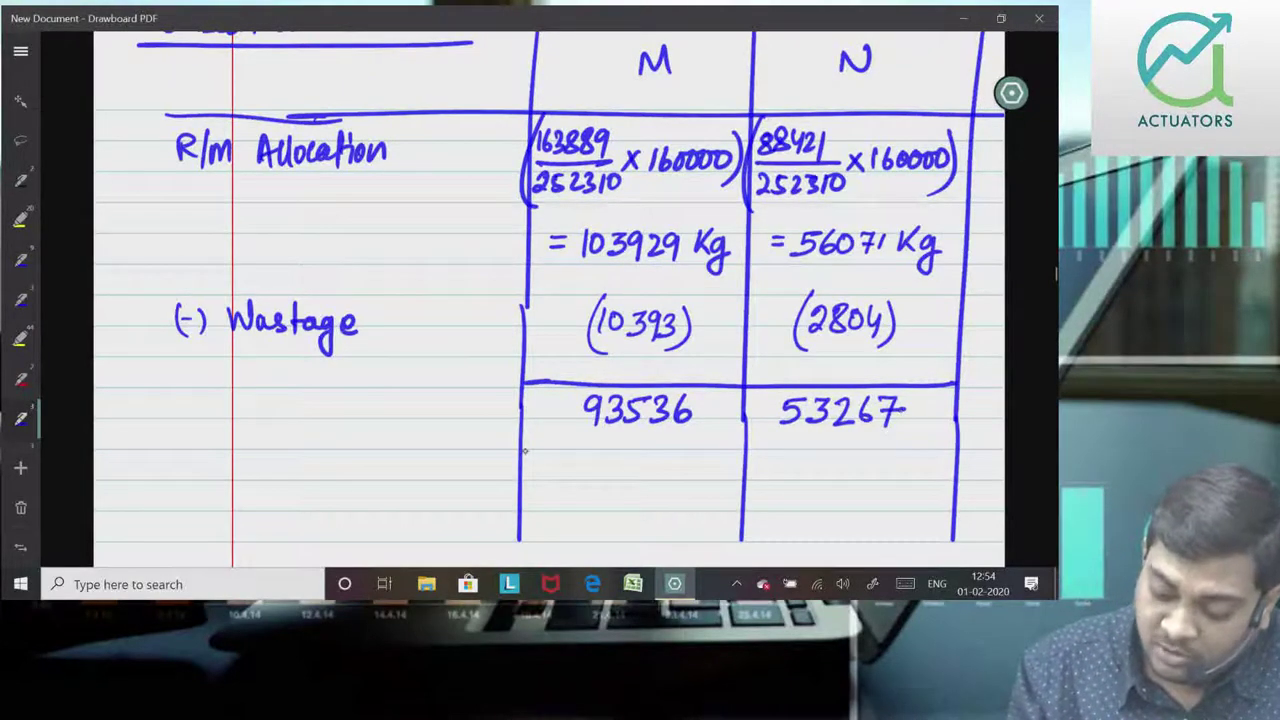
pyautogui.moveTo(260, 398)
pyautogui.mouseDown()
pyautogui.moveTo(283, 426)
pyautogui.moveTo(311, 421)
pyautogui.mouseUp()
pyautogui.moveTo(352, 394)
pyautogui.mouseDown()
pyautogui.moveTo(350, 422)
pyautogui.moveTo(434, 420)
pyautogui.moveTo(470, 388)
pyautogui.mouseUp()
# Step: Finish the R/M Consumed label, rule a line, label the Prodn row and write 93536 over a fraction line
pyautogui.moveTo(520, 447); pyautogui.dragTo(1005, 447)
pyautogui.moveTo(248, 464)
pyautogui.mouseDown()
pyautogui.moveTo(262, 480)
pyautogui.moveTo(306, 464)
pyautogui.moveTo(318, 482)
pyautogui.mouseUp()
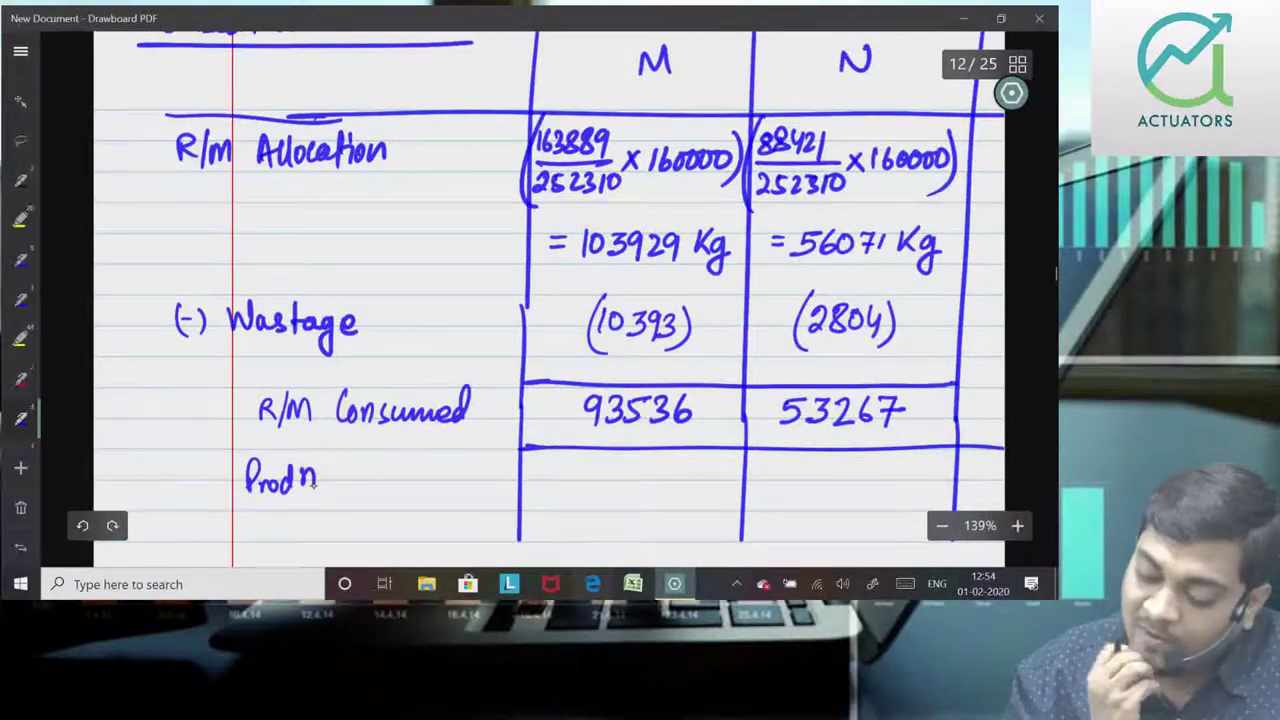
pyautogui.moveTo(546, 468)
pyautogui.mouseDown()
pyautogui.moveTo(534, 486)
pyautogui.moveTo(578, 486)
pyautogui.mouseUp()
pyautogui.moveTo(608, 458); pyautogui.dragTo(600, 478)
pyautogui.moveTo(524, 492)
pyautogui.mouseDown()
pyautogui.moveTo(610, 486)
pyautogui.moveTo(553, 510)
pyautogui.mouseUp()
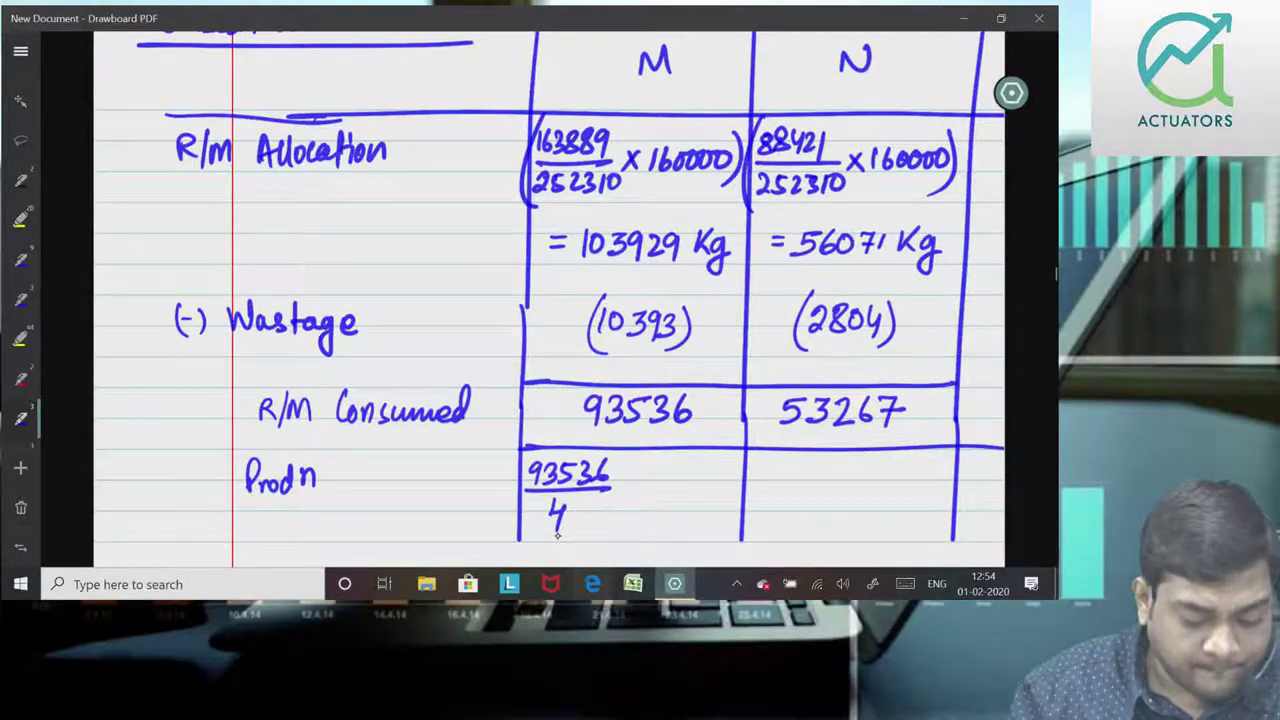
pyautogui.click(82, 525)
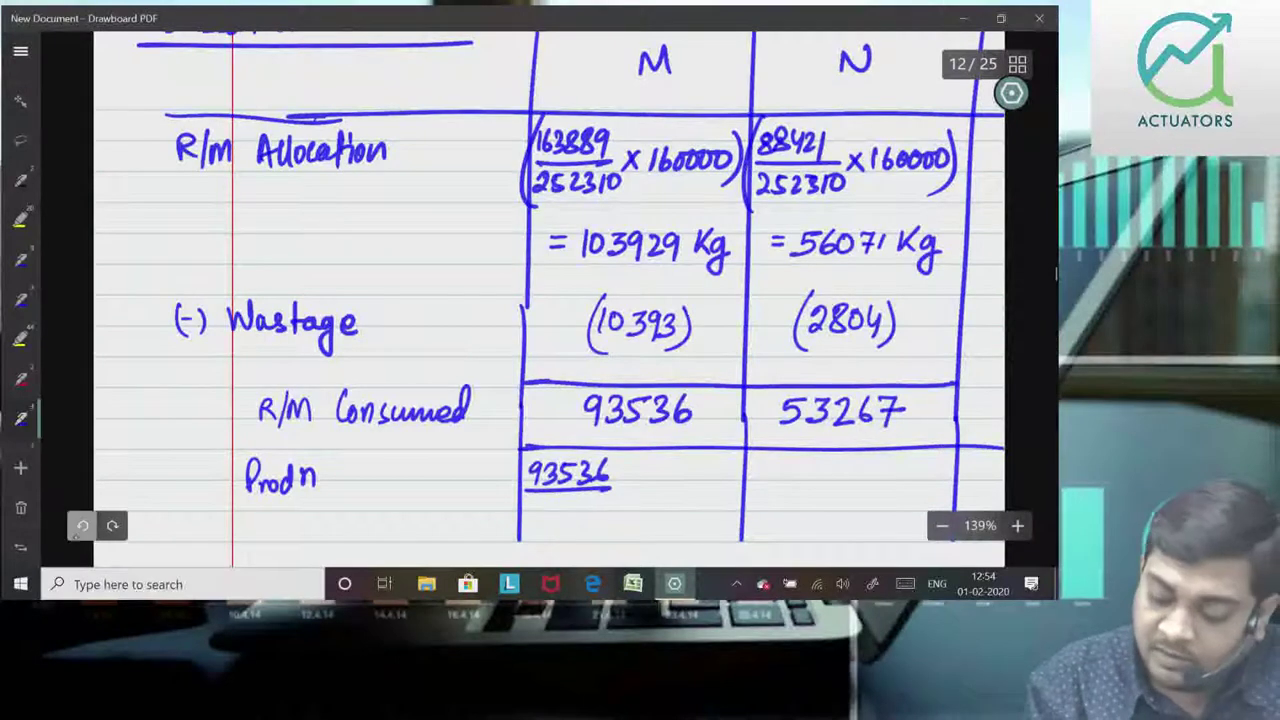
pyautogui.click(82, 525)
pyautogui.moveTo(545, 496); pyautogui.dragTo(619, 497)
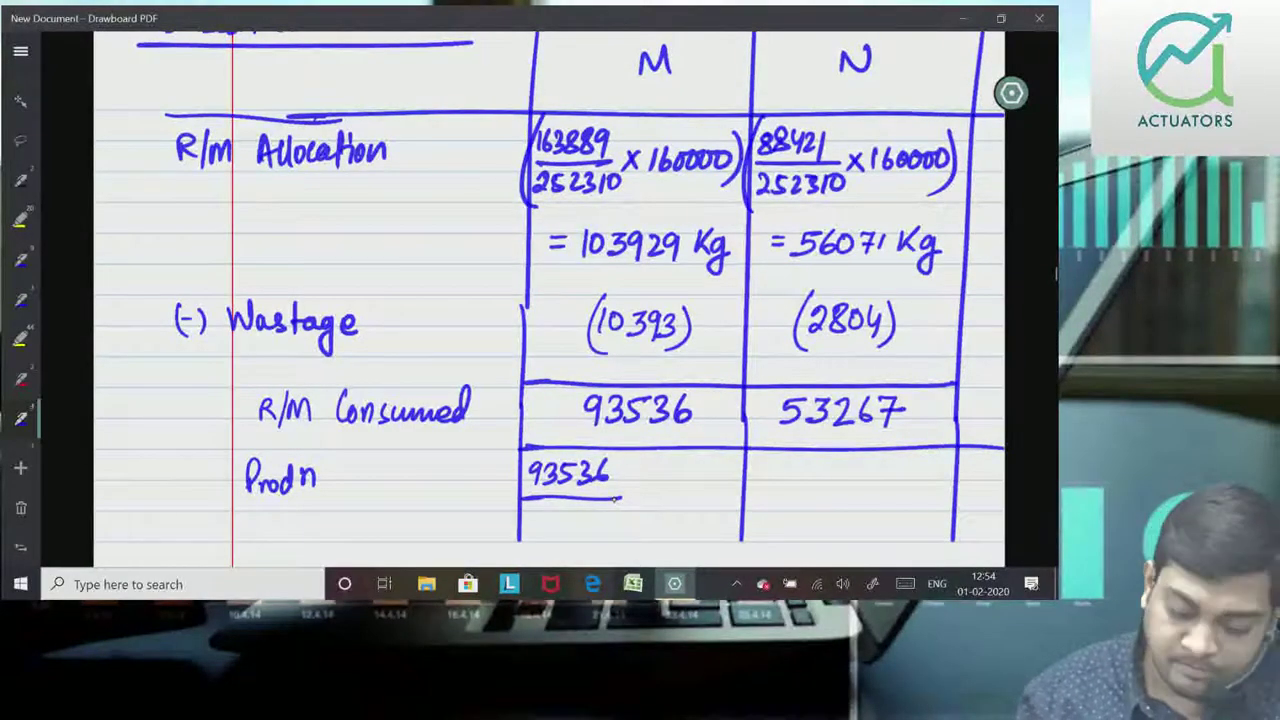
# Step: Complete M's production as [93536/5Kg] = 18707 units
pyautogui.moveTo(554, 515)
pyautogui.mouseDown()
pyautogui.moveTo(575, 518)
pyautogui.moveTo(586, 540)
pyautogui.mouseUp()
pyautogui.moveTo(618, 461); pyautogui.dragTo(619, 533)
pyautogui.moveTo(527, 455); pyautogui.dragTo(531, 536)
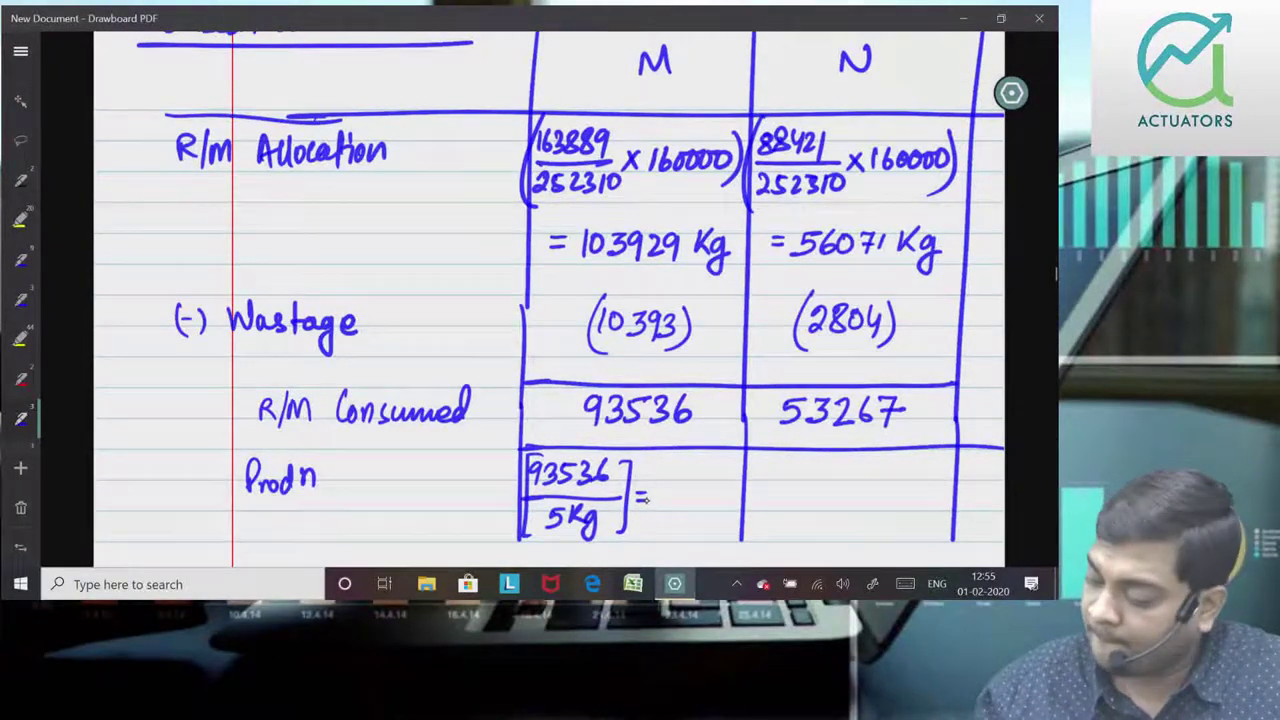
pyautogui.moveTo(659, 485)
pyautogui.mouseDown()
pyautogui.moveTo(658, 509)
pyautogui.moveTo(673, 487)
pyautogui.moveTo(686, 510)
pyautogui.moveTo(712, 511)
pyautogui.moveTo(681, 537)
pyautogui.moveTo(700, 537)
pyautogui.mouseUp()
pyautogui.moveTo(707, 514); pyautogui.dragTo(709, 538)
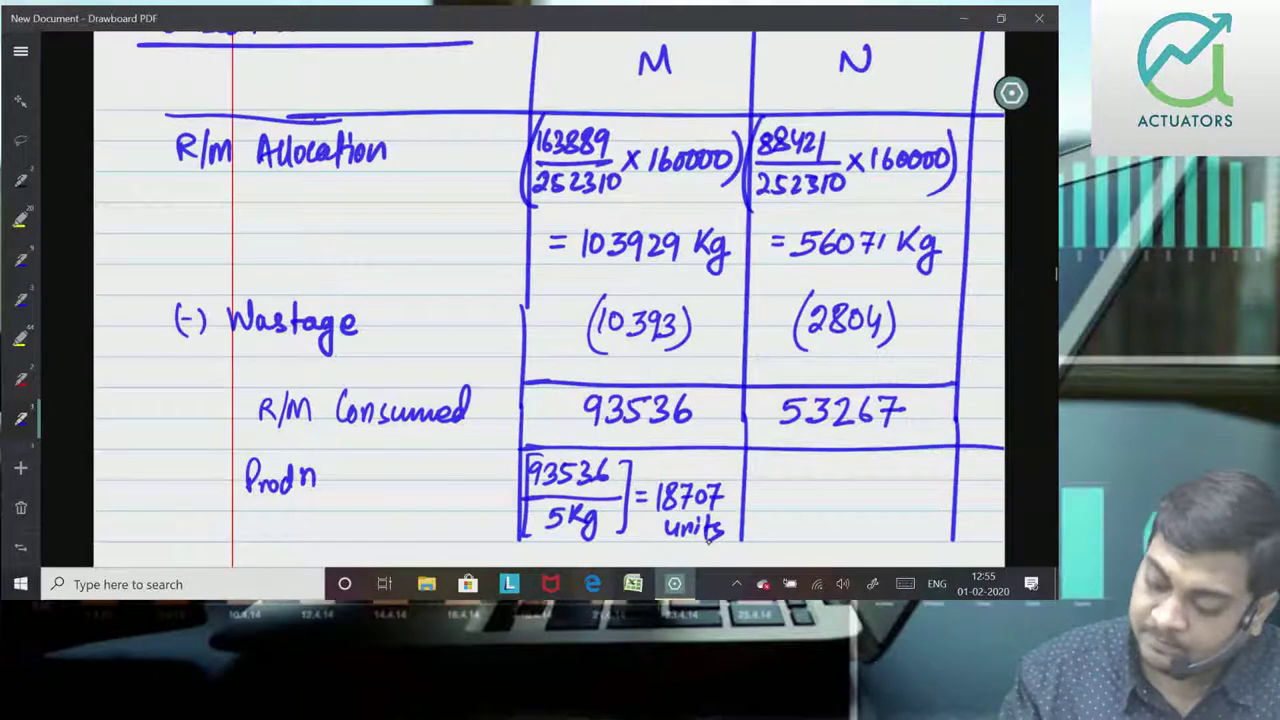
# Step: Write N's production as [53267/6Kg] = 8878 units
pyautogui.moveTo(752, 472); pyautogui.dragTo(828, 494)
pyautogui.moveTo(748, 496)
pyautogui.mouseDown()
pyautogui.moveTo(838, 490)
pyautogui.moveTo(770, 530)
pyautogui.moveTo(800, 512)
pyautogui.moveTo(803, 530)
pyautogui.mouseUp()
pyautogui.moveTo(814, 514); pyautogui.dragTo(806, 546)
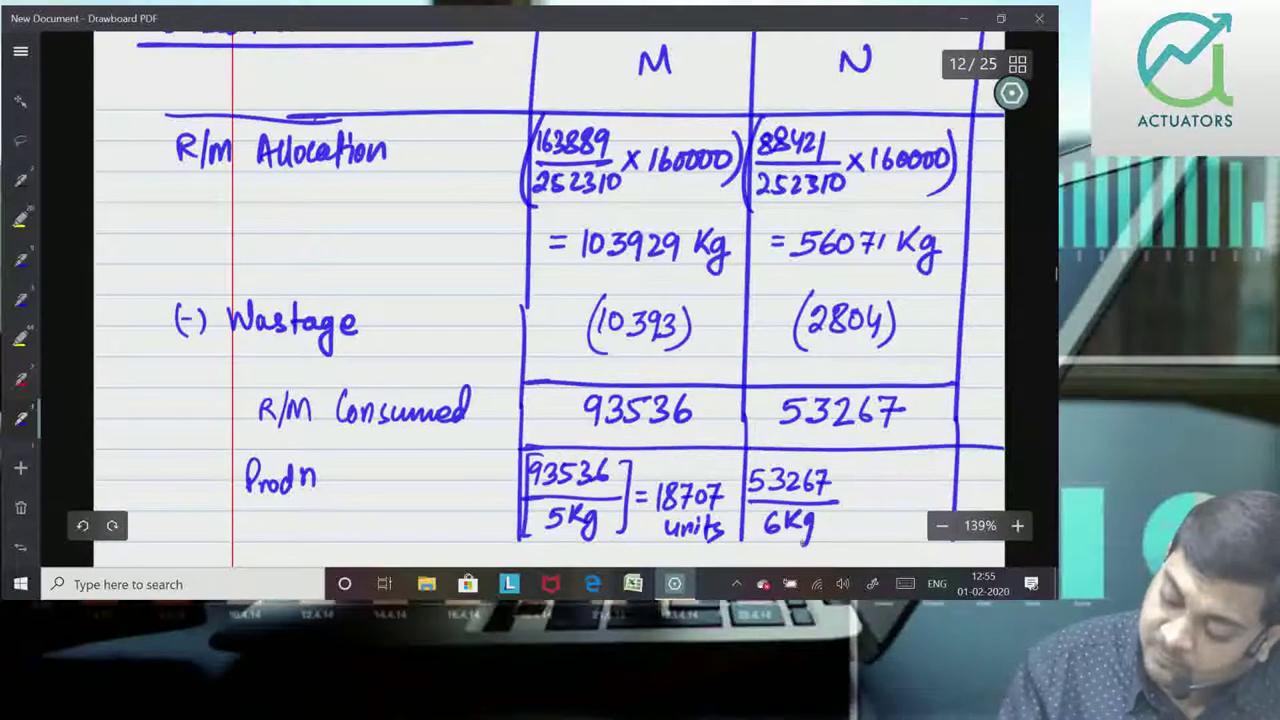
pyautogui.moveTo(834, 463); pyautogui.dragTo(826, 538)
pyautogui.moveTo(760, 460); pyautogui.dragTo(758, 535)
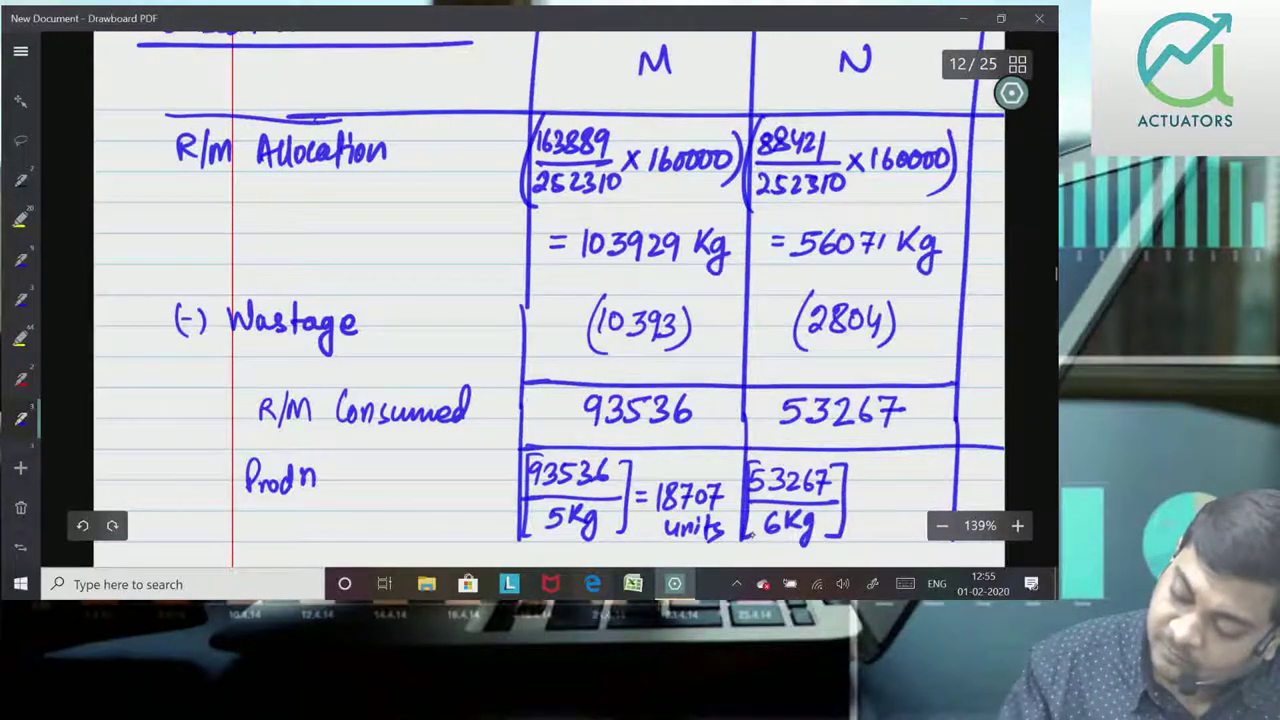
pyautogui.moveTo(848, 491); pyautogui.dragTo(862, 491)
pyautogui.moveTo(848, 503); pyautogui.dragTo(862, 503)
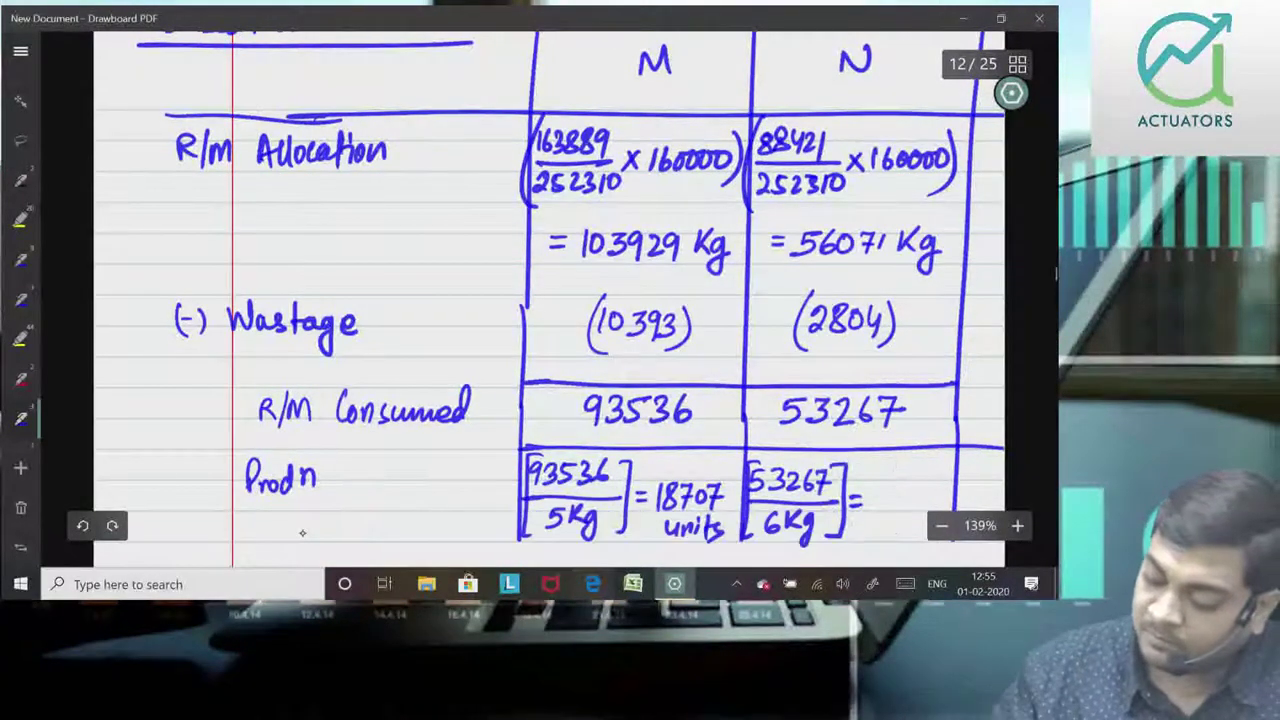
pyautogui.moveTo(874, 488); pyautogui.dragTo(889, 490)
pyautogui.moveTo(915, 487)
pyautogui.mouseDown()
pyautogui.moveTo(926, 486)
pyautogui.moveTo(895, 470)
pyautogui.moveTo(914, 466)
pyautogui.mouseUp()
pyautogui.scroll(-1, 550, 290)
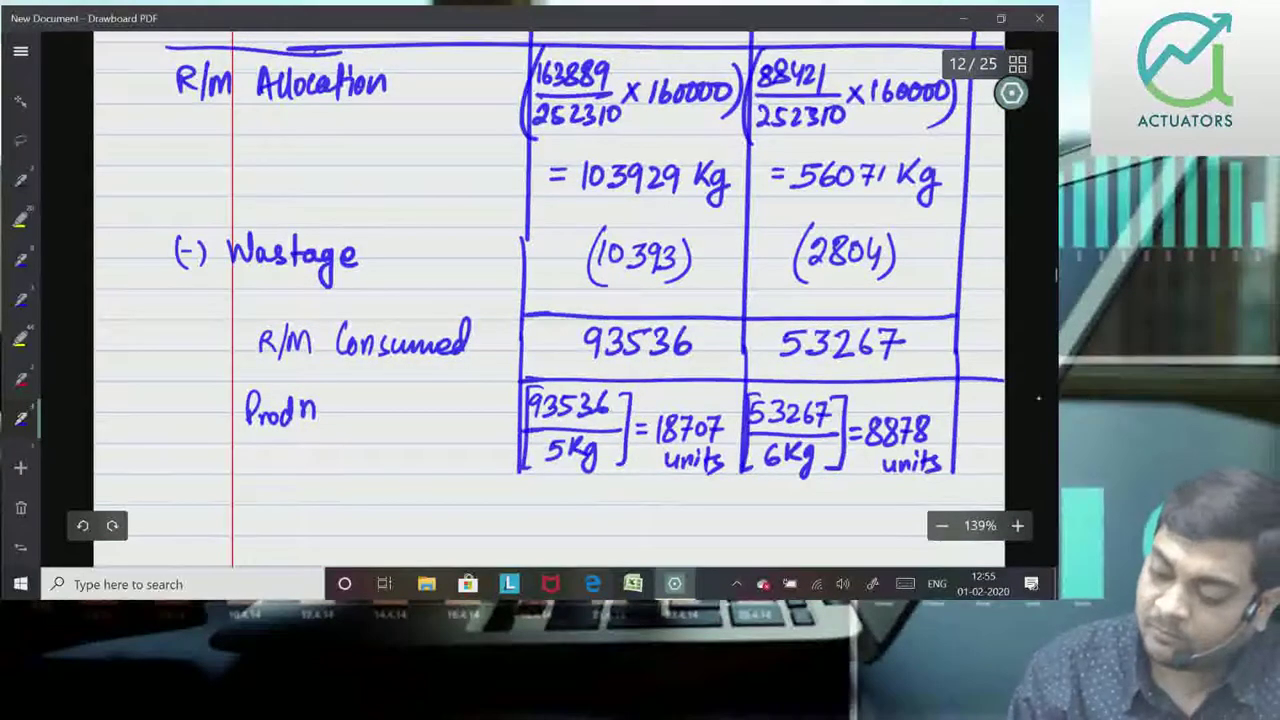
pyautogui.scroll(1, 1032, 465)
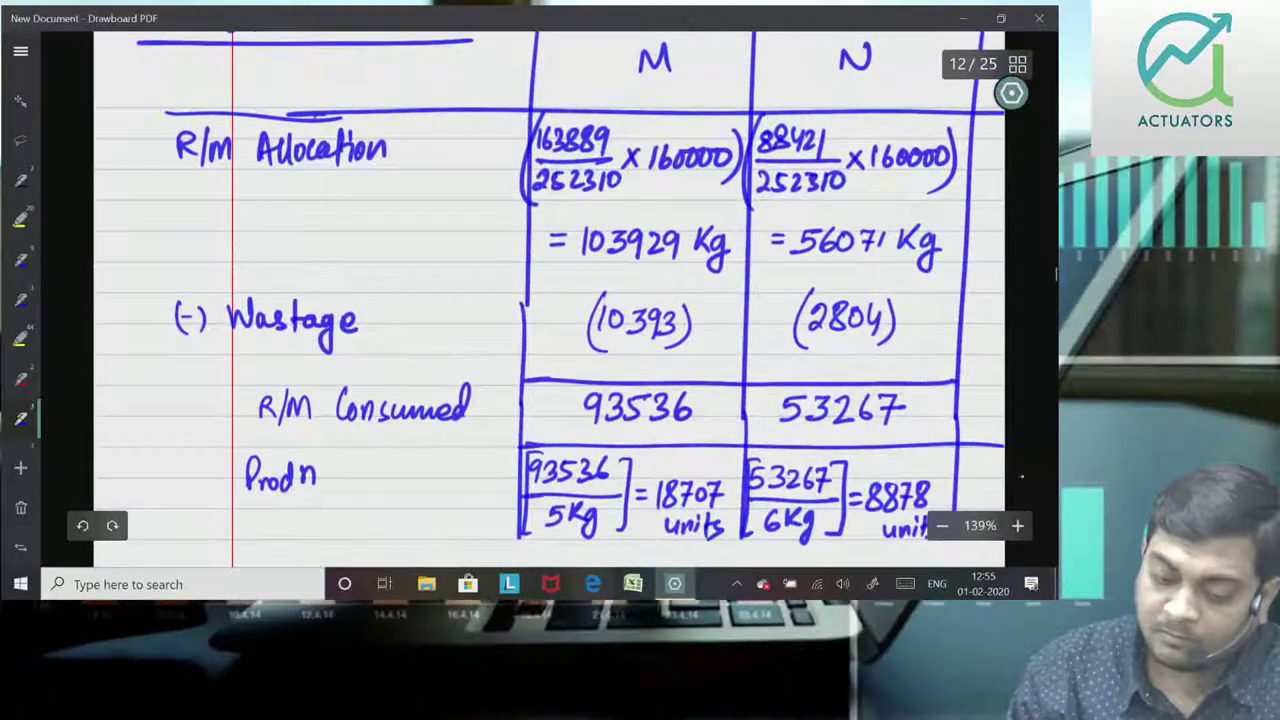
pyautogui.scroll(1, 1022, 438)
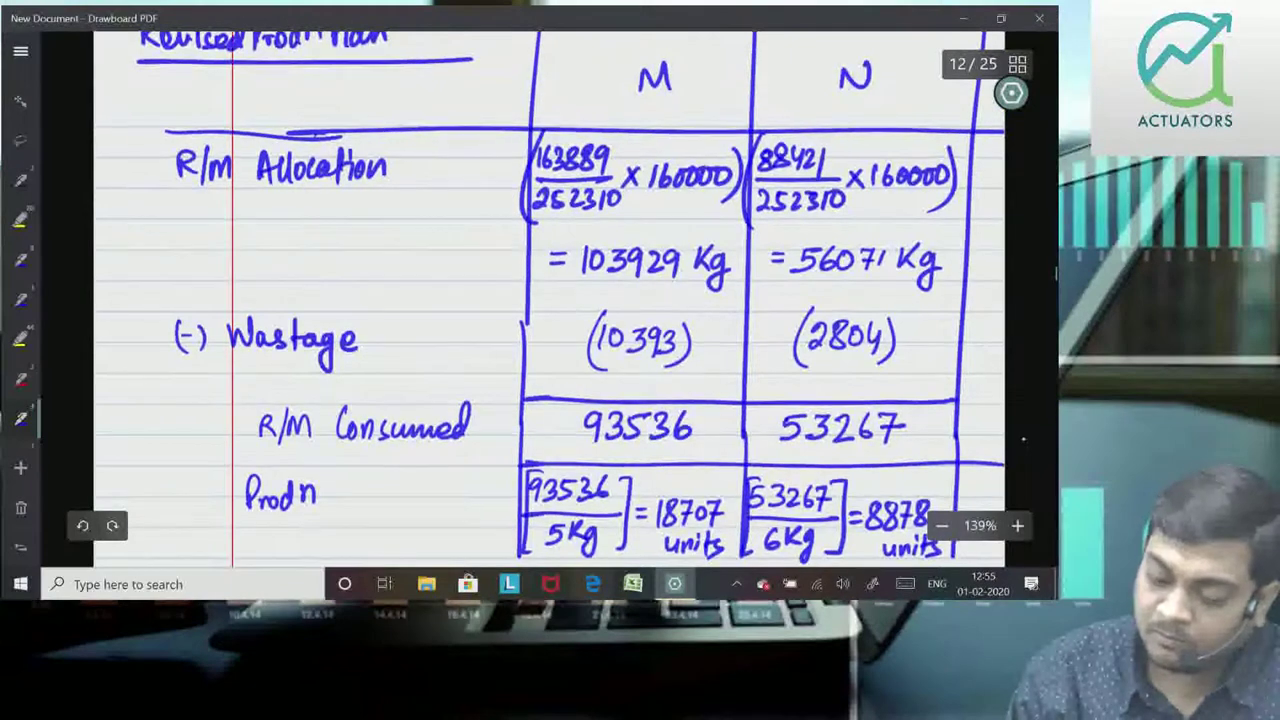
pyautogui.click(20, 338)
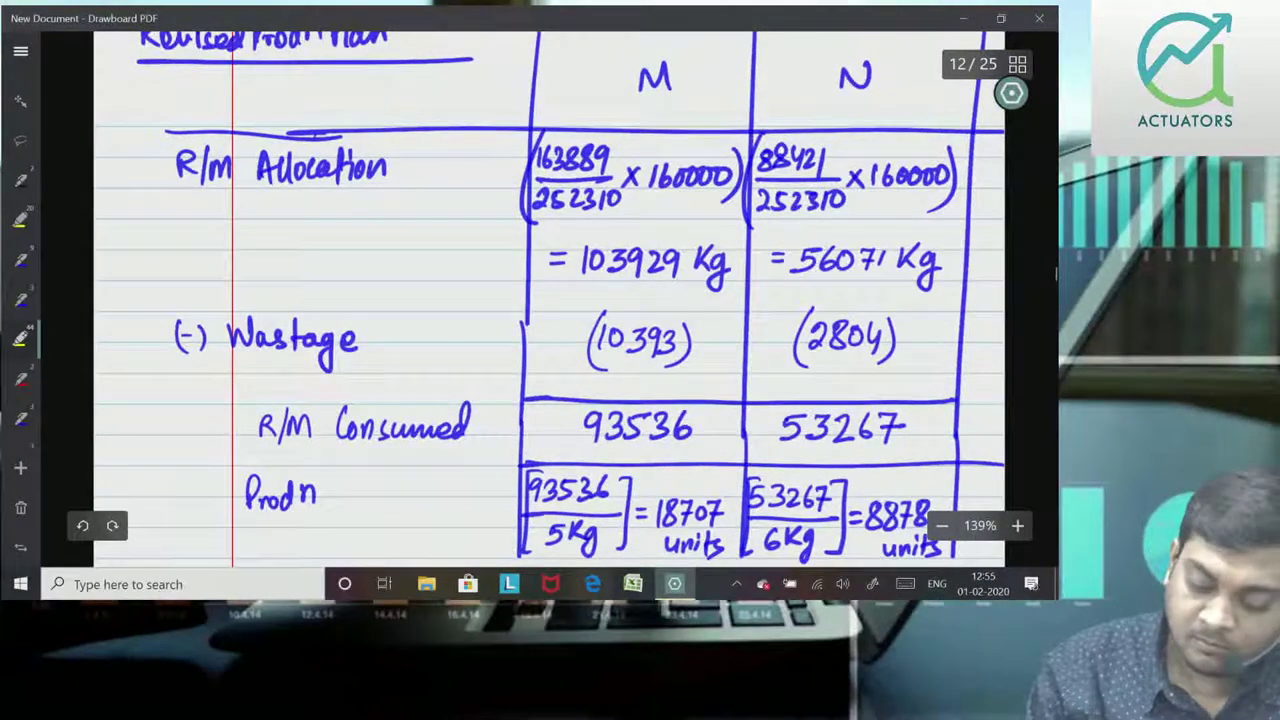
# Step: Highlight M's result 18707 units and N's result 8878 units in yellow
pyautogui.moveTo(655, 495)
pyautogui.mouseDown()
pyautogui.moveTo(725, 555)
pyautogui.moveTo(665, 545)
pyautogui.mouseUp()
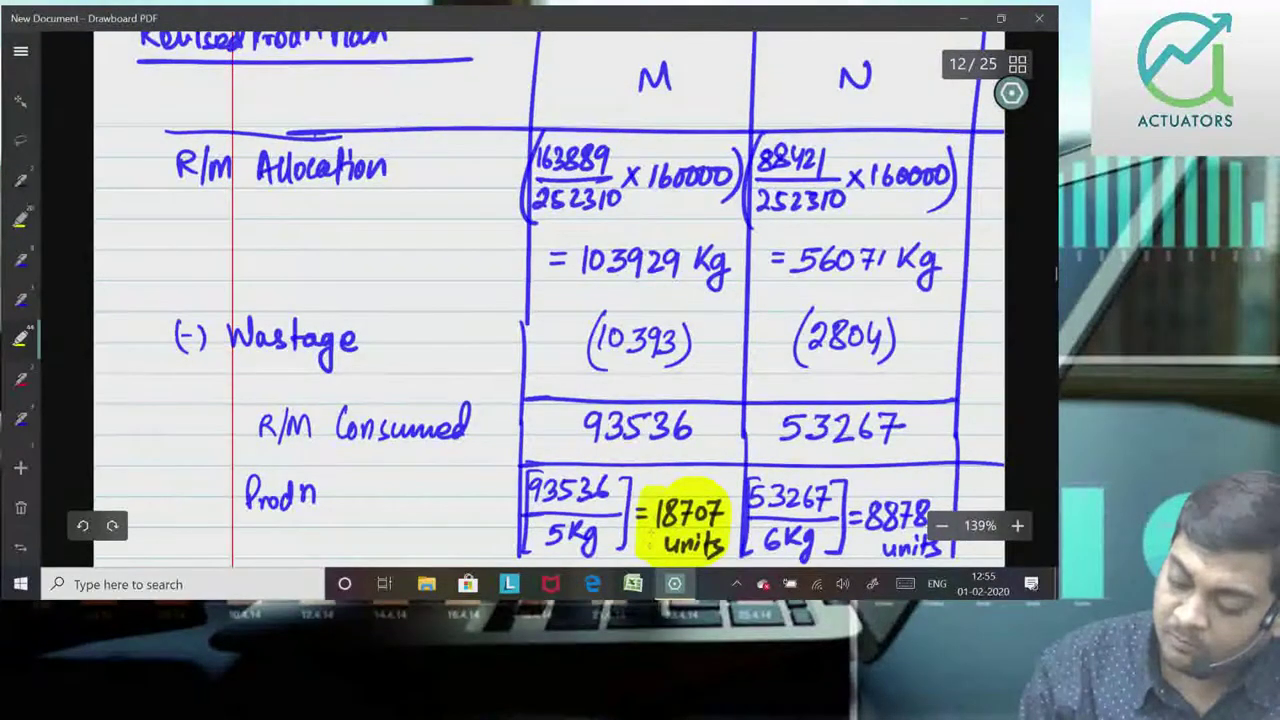
pyautogui.moveTo(860, 495)
pyautogui.mouseDown()
pyautogui.moveTo(924, 562)
pyautogui.moveTo(944, 562)
pyautogui.mouseUp()
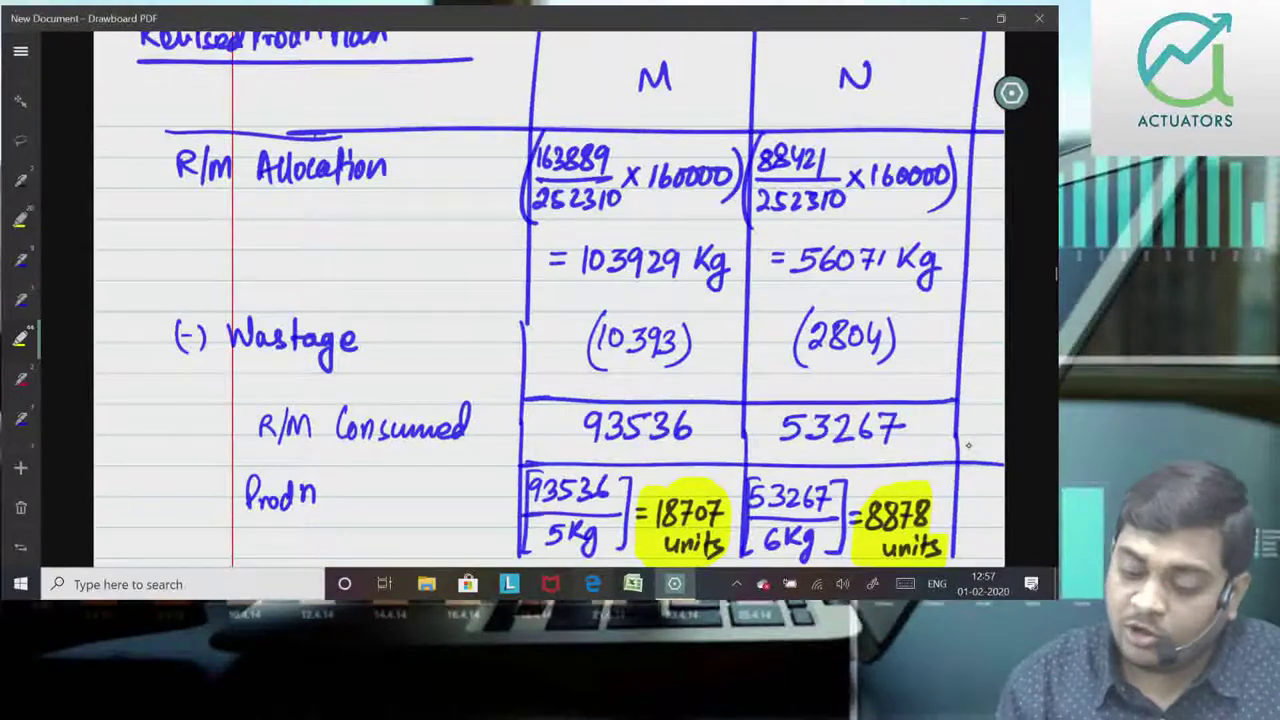
# Step: Write 'Maxm 40' in red beside the 6386 Kg EOQ
pyautogui.scroll(3, 968, 446)
pyautogui.scroll(5, 1026, 290)
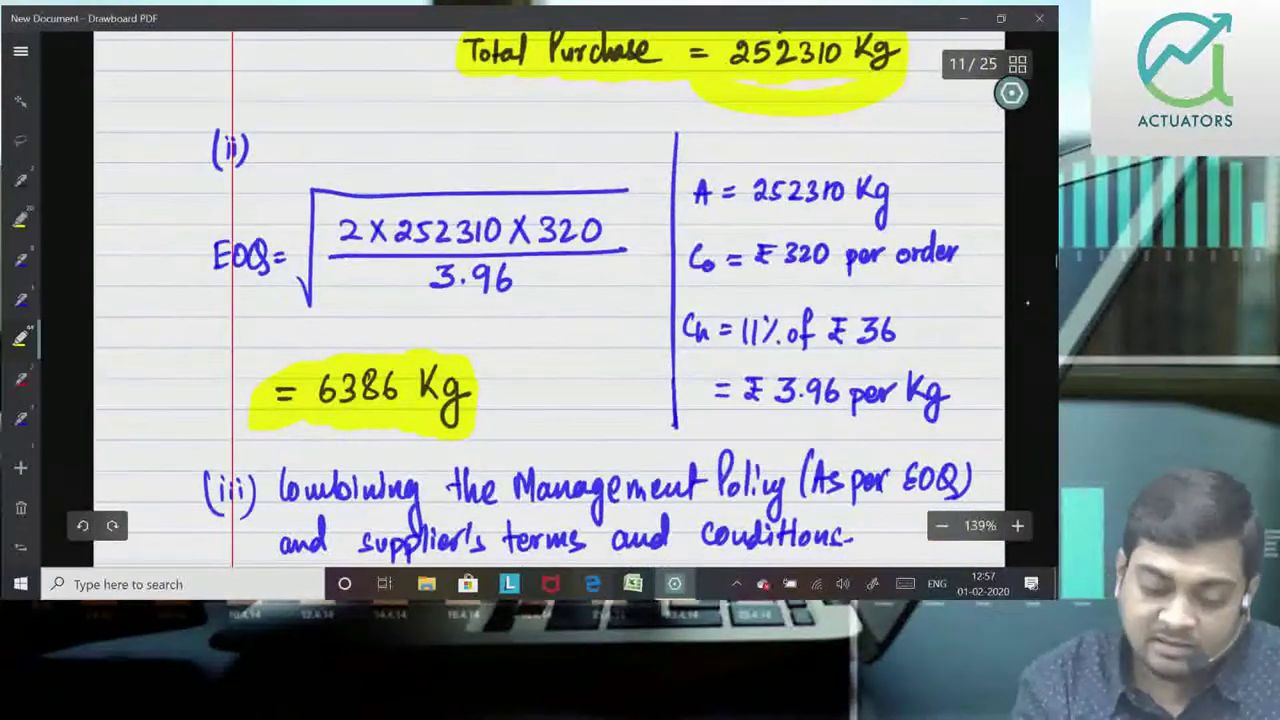
pyautogui.click(20, 378)
pyautogui.moveTo(497, 425); pyautogui.dragTo(558, 374)
pyautogui.moveTo(572, 352)
pyautogui.mouseDown()
pyautogui.moveTo(584, 372)
pyautogui.moveTo(584, 344)
pyautogui.mouseUp()
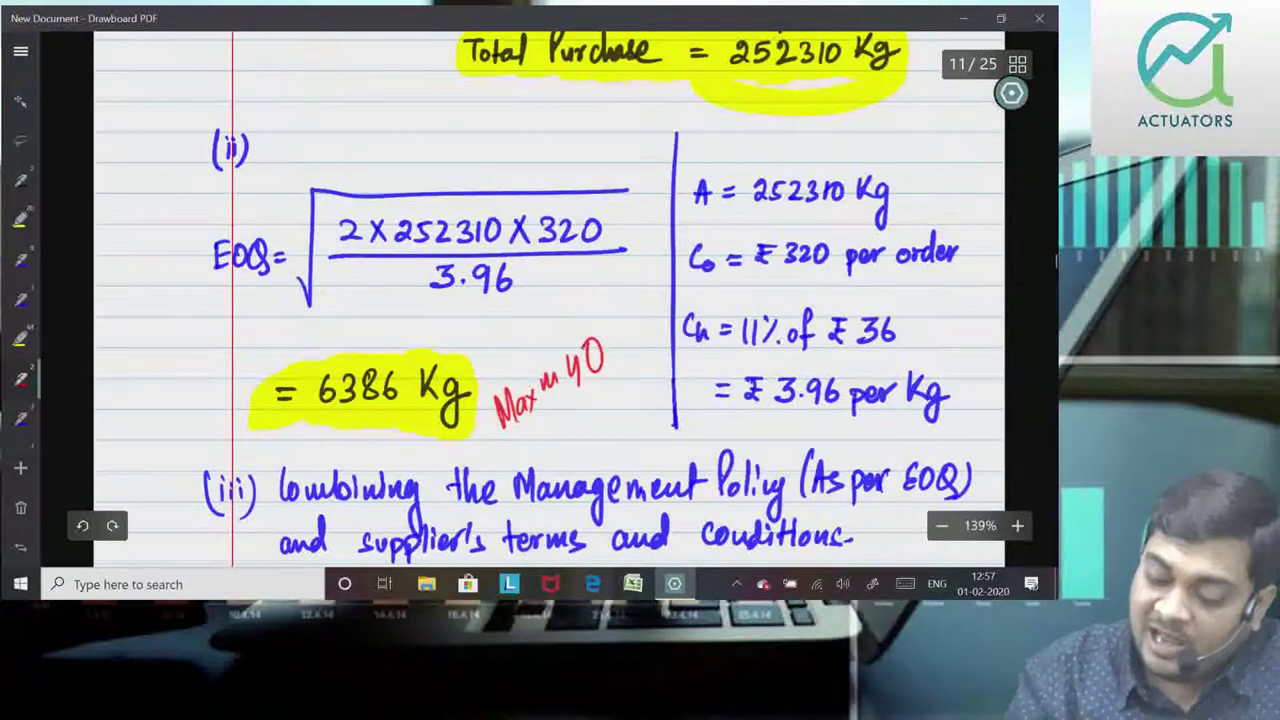
# Step: Circle 160000 Kg and tick both wastage figures, 10393 and 2804
pyautogui.scroll(-3, 550, 300)
pyautogui.scroll(-3, 550, 300)
pyautogui.moveTo(752, 433); pyautogui.dragTo(796, 498)
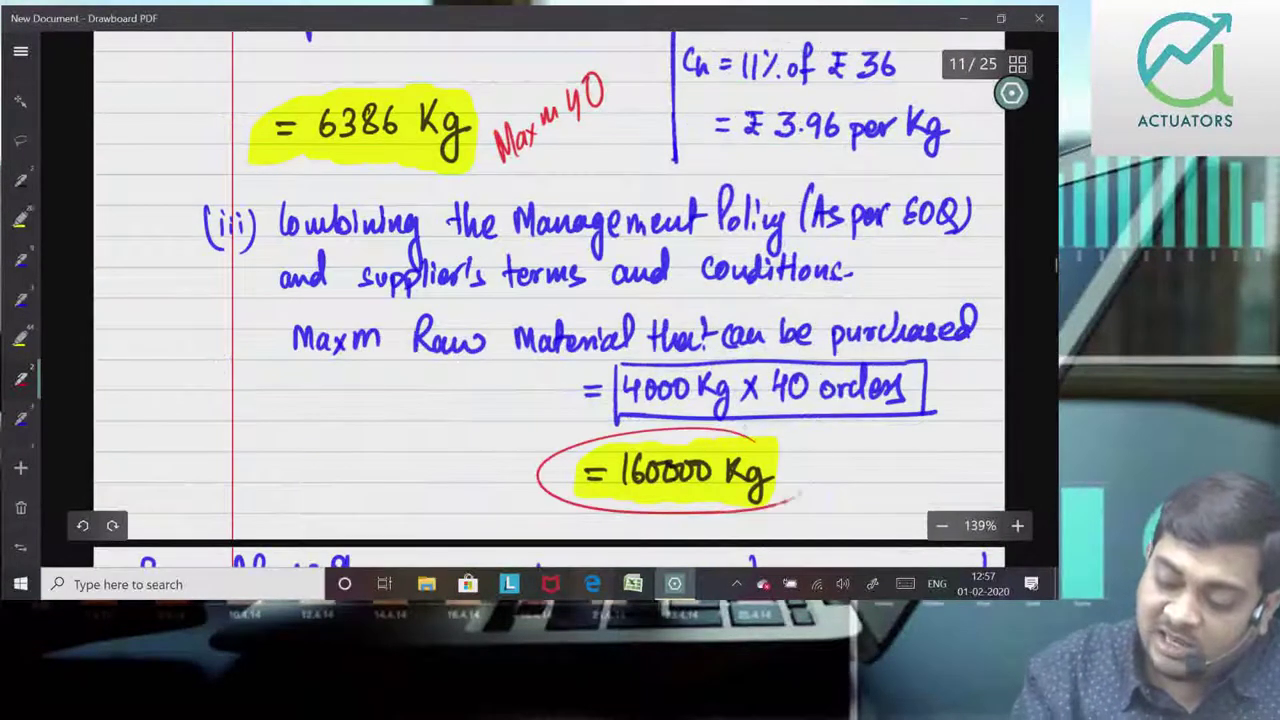
pyautogui.scroll(-3, 550, 300)
pyautogui.scroll(-2, 550, 300)
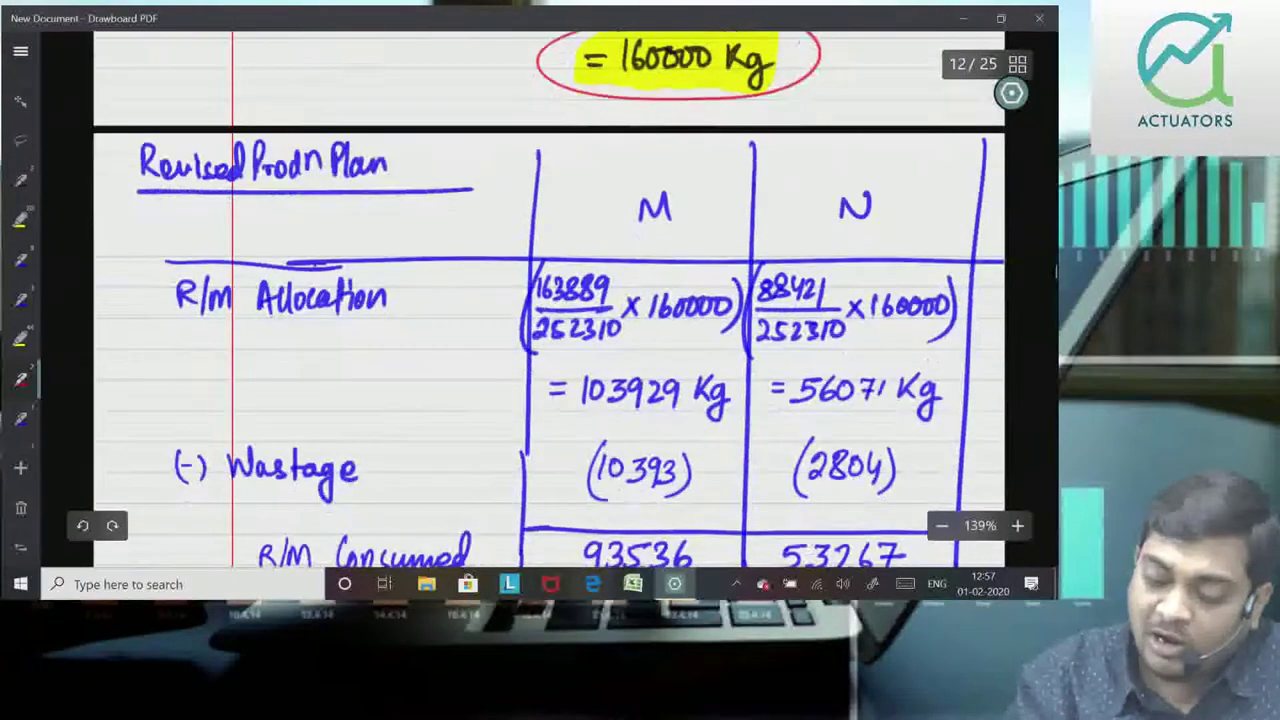
pyautogui.moveTo(558, 450); pyautogui.dragTo(596, 436)
pyautogui.moveTo(762, 448); pyautogui.dragTo(810, 425)
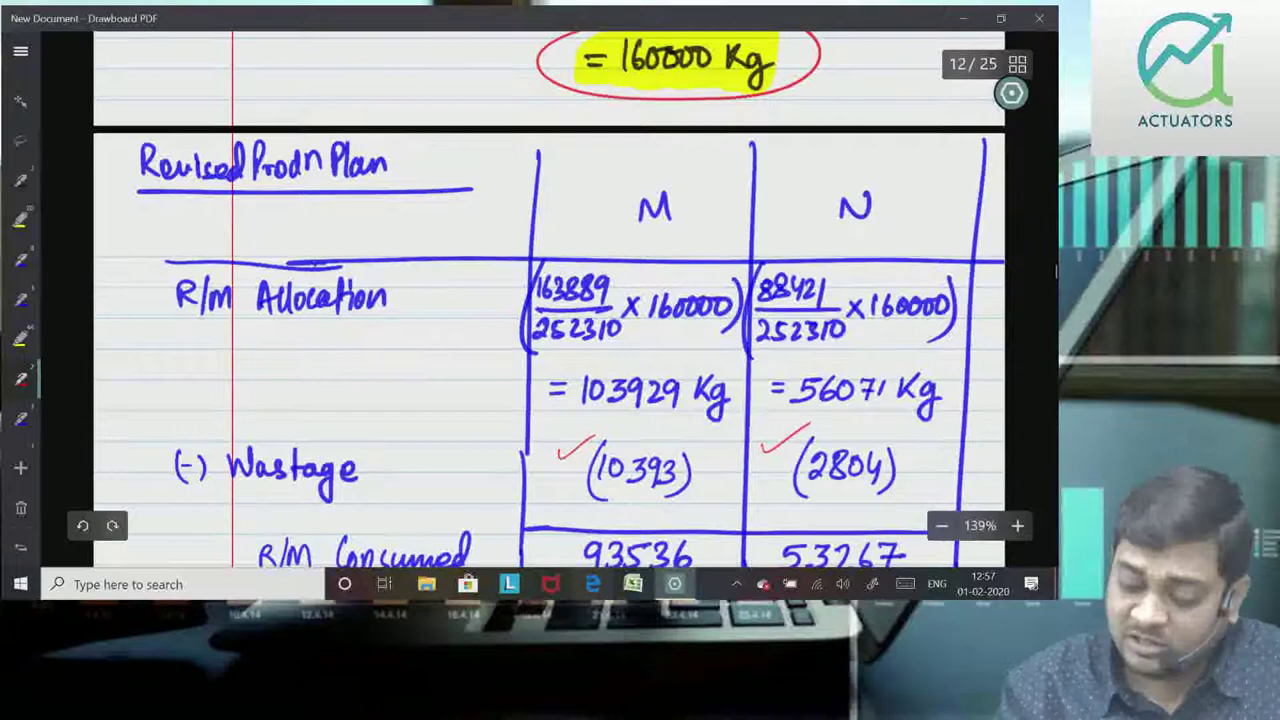
# Step: Circle both unit totals, 18707 and 8878 units, in red
pyautogui.scroll(-3, 550, 300)
pyautogui.scroll(-3, 550, 300)
pyautogui.moveTo(658, 402)
pyautogui.mouseDown()
pyautogui.moveTo(716, 398)
pyautogui.moveTo(662, 400)
pyautogui.mouseUp()
pyautogui.moveTo(938, 392); pyautogui.dragTo(886, 394)
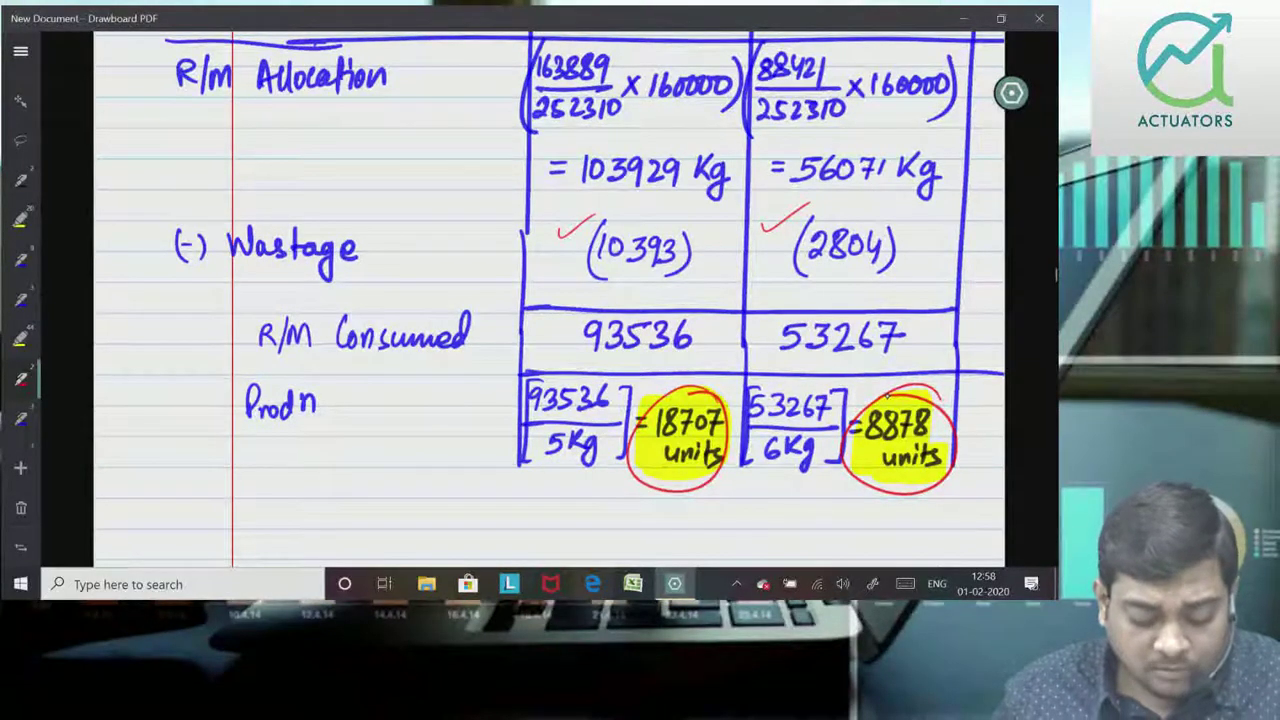
# Step: Scroll past the production table to the empty ruled area on page 12
pyautogui.scroll(-5, 826, 423)
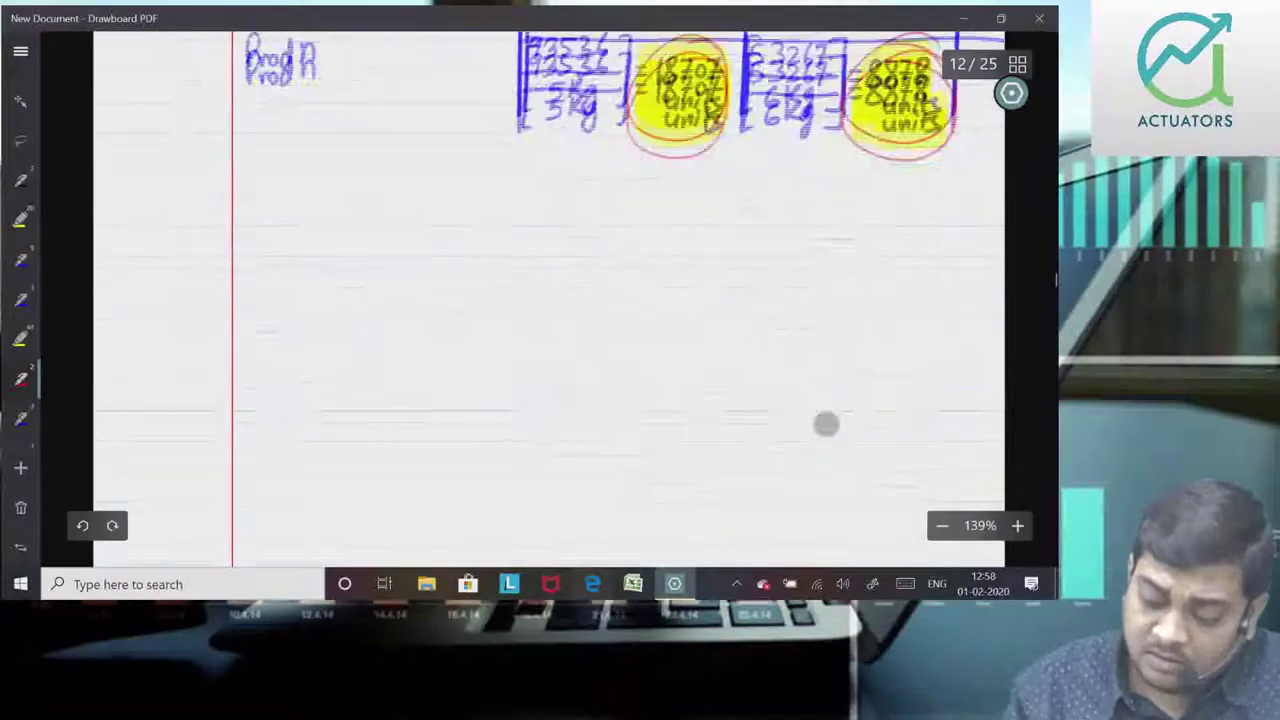
pyautogui.scroll(2, 851, 391)
pyautogui.scroll(-2, 831, 423)
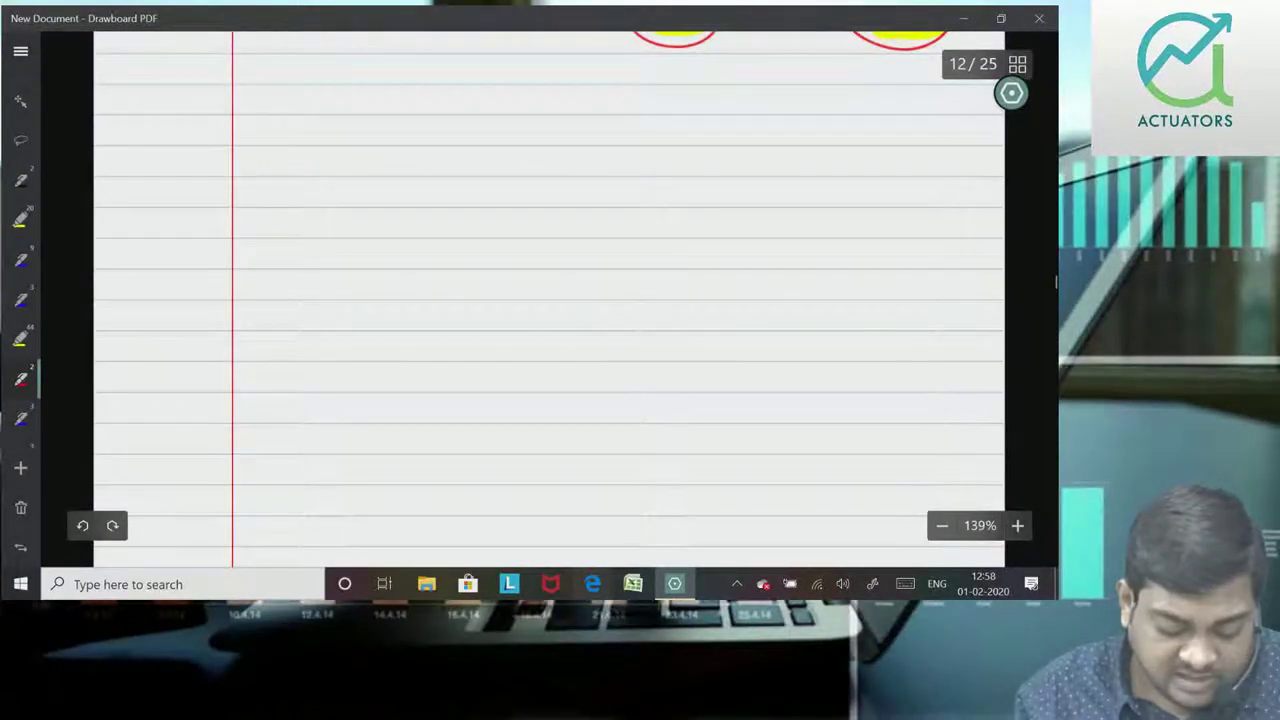
# Step: Write '15(i)(a)' in red, then 'Discretionary Cost Centre' beside it in blue
pyautogui.moveTo(192, 86)
pyautogui.mouseDown()
pyautogui.moveTo(193, 108)
pyautogui.moveTo(238, 108)
pyautogui.moveTo(252, 122)
pyautogui.moveTo(252, 150)
pyautogui.mouseUp()
pyautogui.moveTo(258, 126)
pyautogui.mouseDown()
pyautogui.moveTo(260, 158)
pyautogui.moveTo(229, 160)
pyautogui.mouseUp()
pyautogui.click(21, 299)
pyautogui.moveTo(292, 131); pyautogui.dragTo(358, 148)
pyautogui.moveTo(362, 128)
pyautogui.mouseDown()
pyautogui.moveTo(368, 152)
pyautogui.moveTo(428, 146)
pyautogui.moveTo(436, 186)
pyautogui.mouseUp()
pyautogui.moveTo(484, 118)
pyautogui.mouseDown()
pyautogui.moveTo(478, 150)
pyautogui.moveTo(508, 154)
pyautogui.mouseUp()
pyautogui.moveTo(502, 136); pyautogui.dragTo(536, 150)
pyautogui.moveTo(550, 140); pyautogui.dragTo(560, 146)
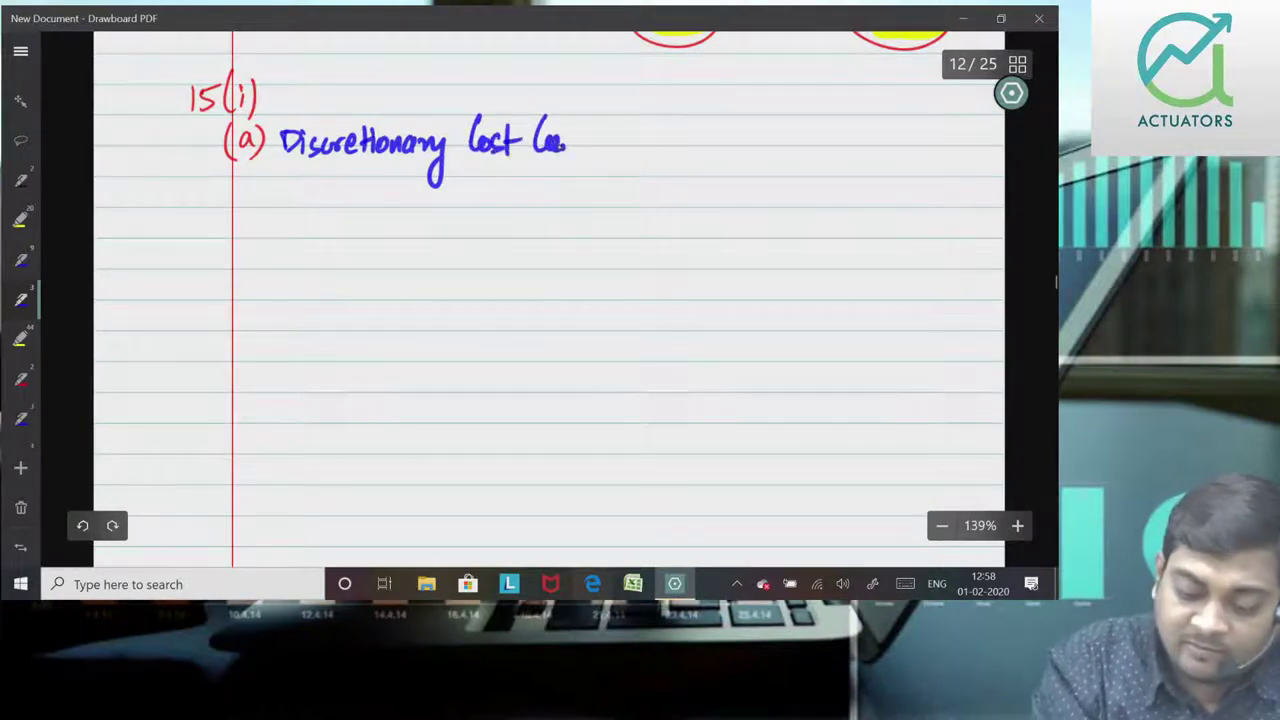
pyautogui.hotkey('ctrl', 'z')
pyautogui.moveTo(540, 120)
pyautogui.mouseDown()
pyautogui.moveTo(544, 152)
pyautogui.moveTo(556, 150)
pyautogui.mouseUp()
pyautogui.moveTo(560, 138); pyautogui.dragTo(624, 150)
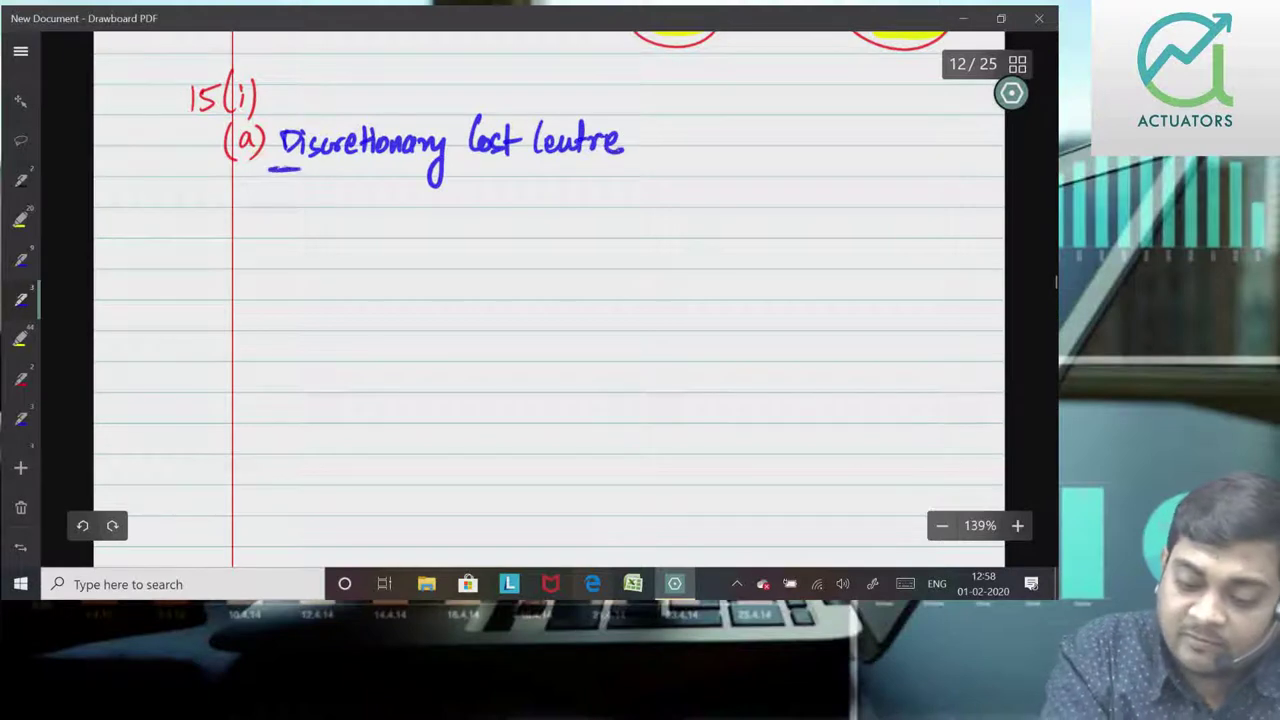
# Step: Double-underline the heading and begin 'Example – R&D' beneath it
pyautogui.moveTo(300, 170); pyautogui.dragTo(622, 152)
pyautogui.moveTo(268, 174); pyautogui.dragTo(638, 156)
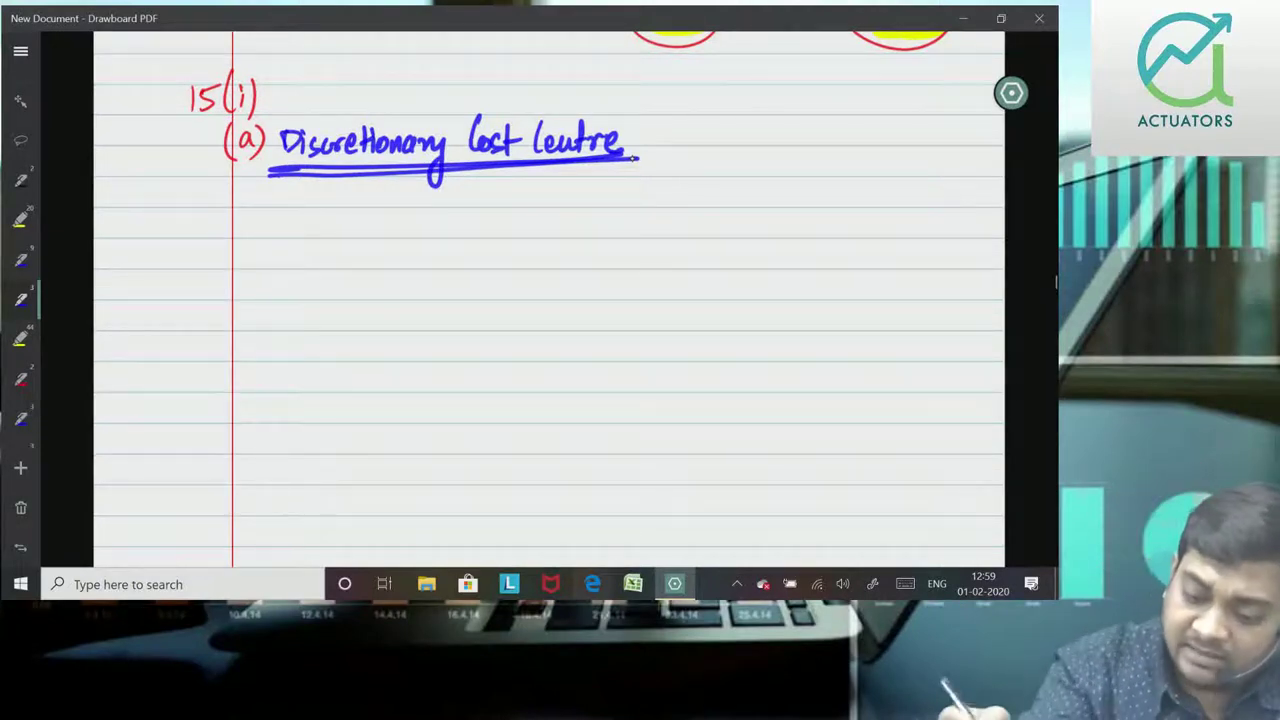
pyautogui.moveTo(387, 207)
pyautogui.mouseDown()
pyautogui.moveTo(388, 228)
pyautogui.moveTo(472, 202)
pyautogui.moveTo(480, 230)
pyautogui.moveTo(522, 214)
pyautogui.moveTo(593, 226)
pyautogui.mouseUp()
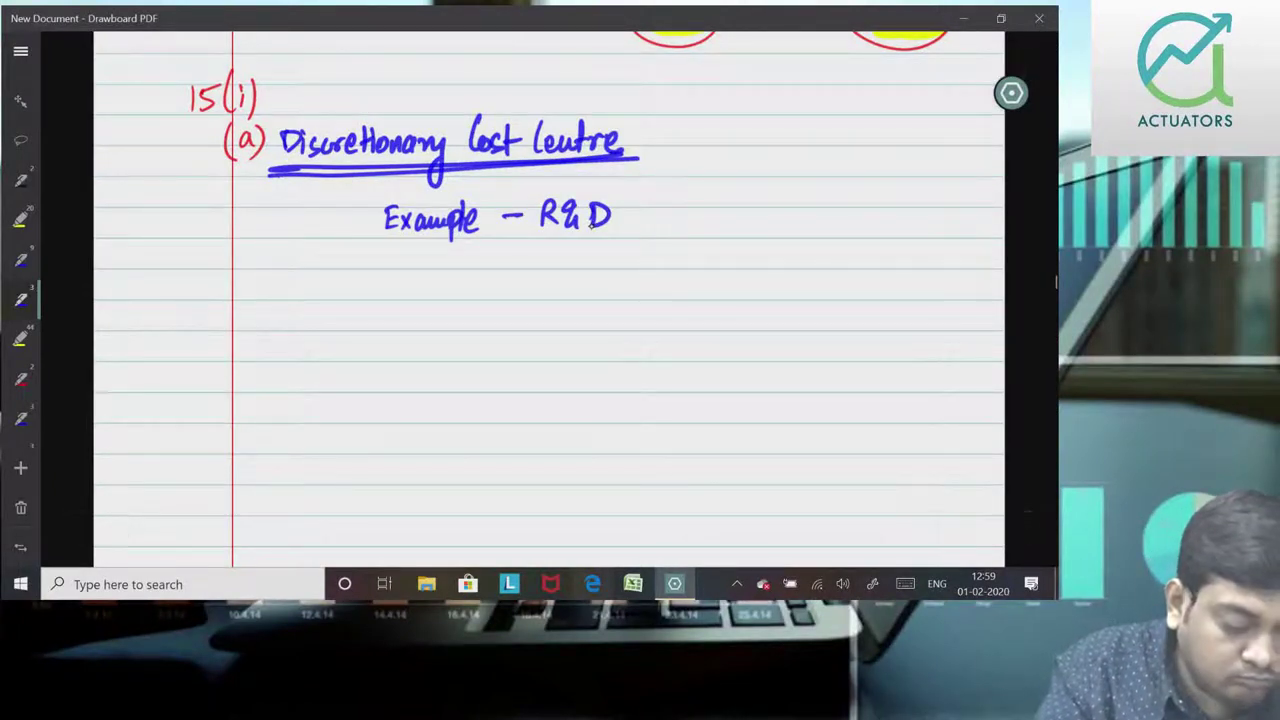
# Step: Write the examples 'R&D Department' and 'Advertisement Department', ticking both
pyautogui.moveTo(640, 205); pyautogui.dragTo(642, 228)
pyautogui.moveTo(652, 218); pyautogui.dragTo(710, 212)
pyautogui.moveTo(714, 196); pyautogui.dragTo(716, 228)
pyautogui.moveTo(708, 212); pyautogui.dragTo(776, 226)
pyautogui.moveTo(768, 208); pyautogui.dragTo(788, 206)
pyautogui.moveTo(540, 252); pyautogui.dragTo(546, 276)
pyautogui.moveTo(556, 262); pyautogui.dragTo(552, 276)
pyautogui.moveTo(560, 248)
pyautogui.mouseDown()
pyautogui.moveTo(560, 276)
pyautogui.moveTo(606, 280)
pyautogui.mouseUp()
pyautogui.moveTo(598, 264); pyautogui.dragTo(690, 278)
pyautogui.moveTo(694, 252)
pyautogui.mouseDown()
pyautogui.moveTo(696, 282)
pyautogui.moveTo(722, 282)
pyautogui.mouseUp()
pyautogui.moveTo(734, 272)
pyautogui.mouseDown()
pyautogui.moveTo(756, 292)
pyautogui.moveTo(782, 268)
pyautogui.mouseUp()
pyautogui.moveTo(790, 248)
pyautogui.mouseDown()
pyautogui.moveTo(790, 280)
pyautogui.moveTo(832, 270)
pyautogui.moveTo(866, 286)
pyautogui.mouseUp()
pyautogui.moveTo(862, 218); pyautogui.dragTo(912, 202)
pyautogui.moveTo(874, 264); pyautogui.dragTo(912, 248)
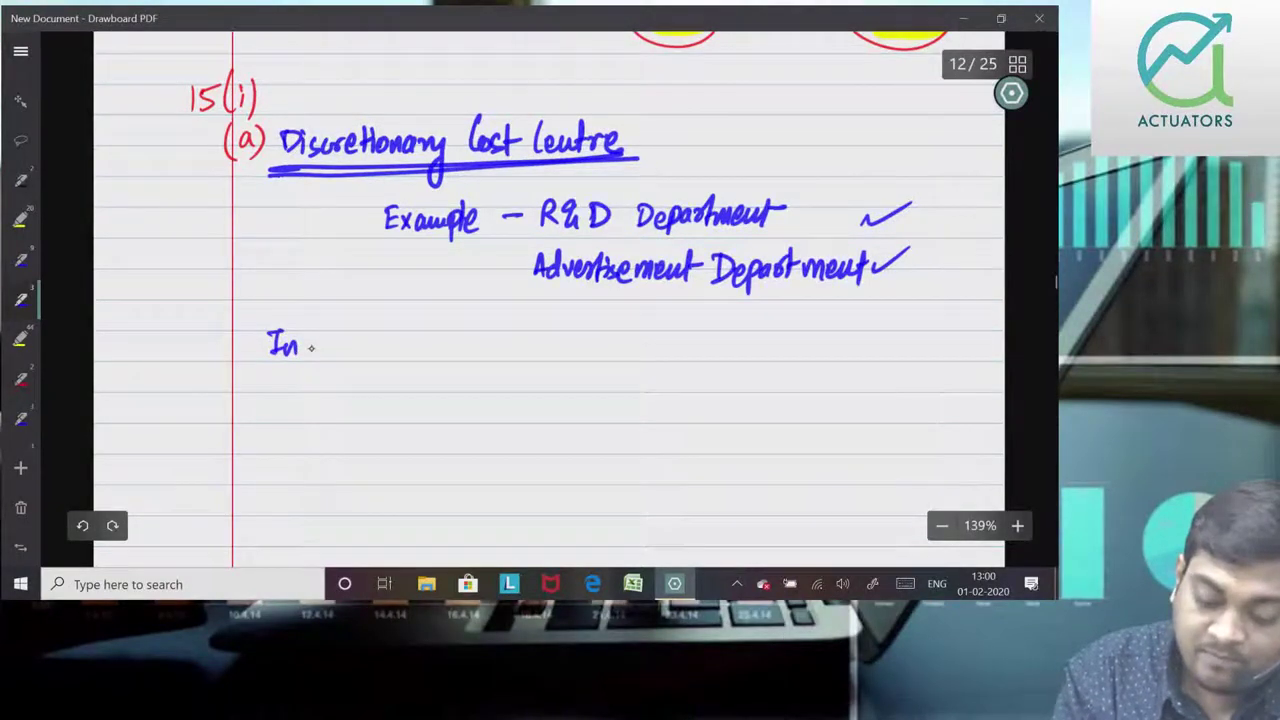
# Step: Write the note 'Output of these cost centres cannot…' below the examples
pyautogui.click(82, 525)
pyautogui.click(82, 525)
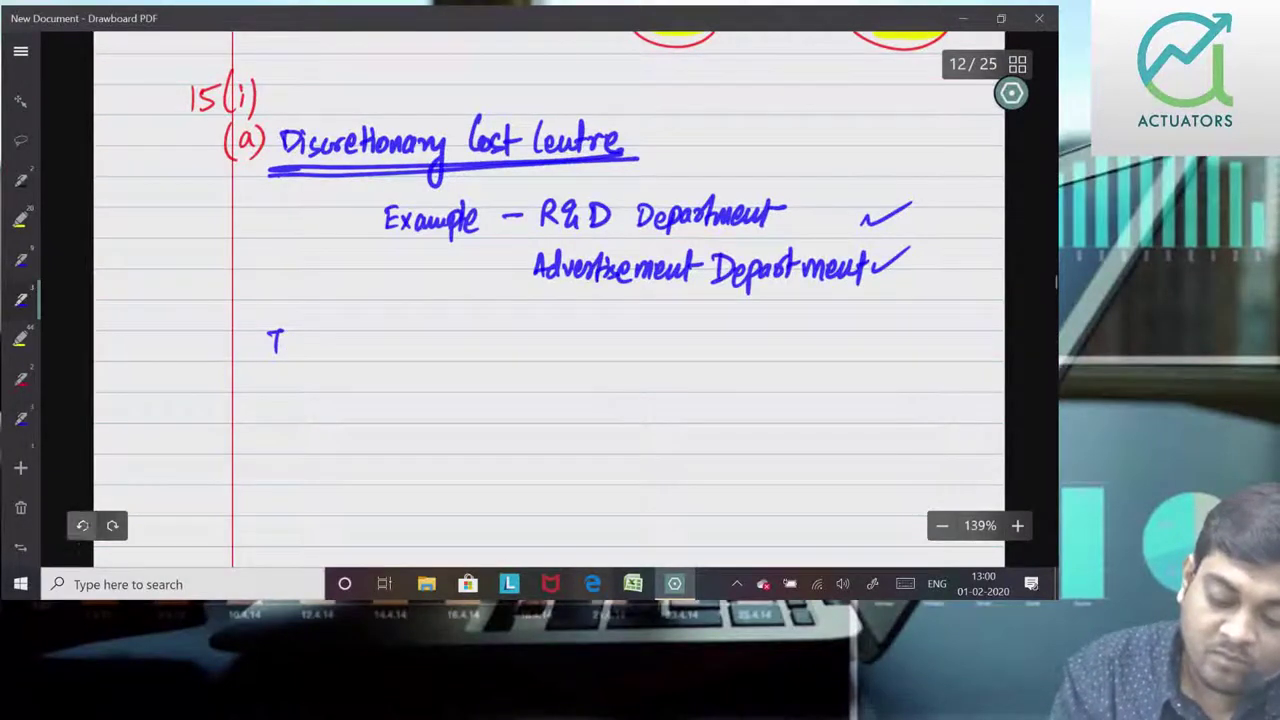
pyautogui.moveTo(268, 342)
pyautogui.mouseDown()
pyautogui.moveTo(307, 333)
pyautogui.moveTo(350, 360)
pyautogui.moveTo(388, 342)
pyautogui.moveTo(428, 366)
pyautogui.moveTo(440, 340)
pyautogui.mouseUp()
pyautogui.moveTo(442, 324)
pyautogui.mouseDown()
pyautogui.moveTo(456, 362)
pyautogui.moveTo(534, 362)
pyautogui.moveTo(556, 346)
pyautogui.mouseUp()
pyautogui.moveTo(570, 342); pyautogui.dragTo(570, 362)
pyautogui.moveTo(560, 343); pyautogui.dragTo(648, 362)
pyautogui.moveTo(652, 330)
pyautogui.mouseDown()
pyautogui.moveTo(652, 366)
pyautogui.moveTo(660, 342)
pyautogui.mouseUp()
pyautogui.moveTo(662, 350); pyautogui.dragTo(690, 362)
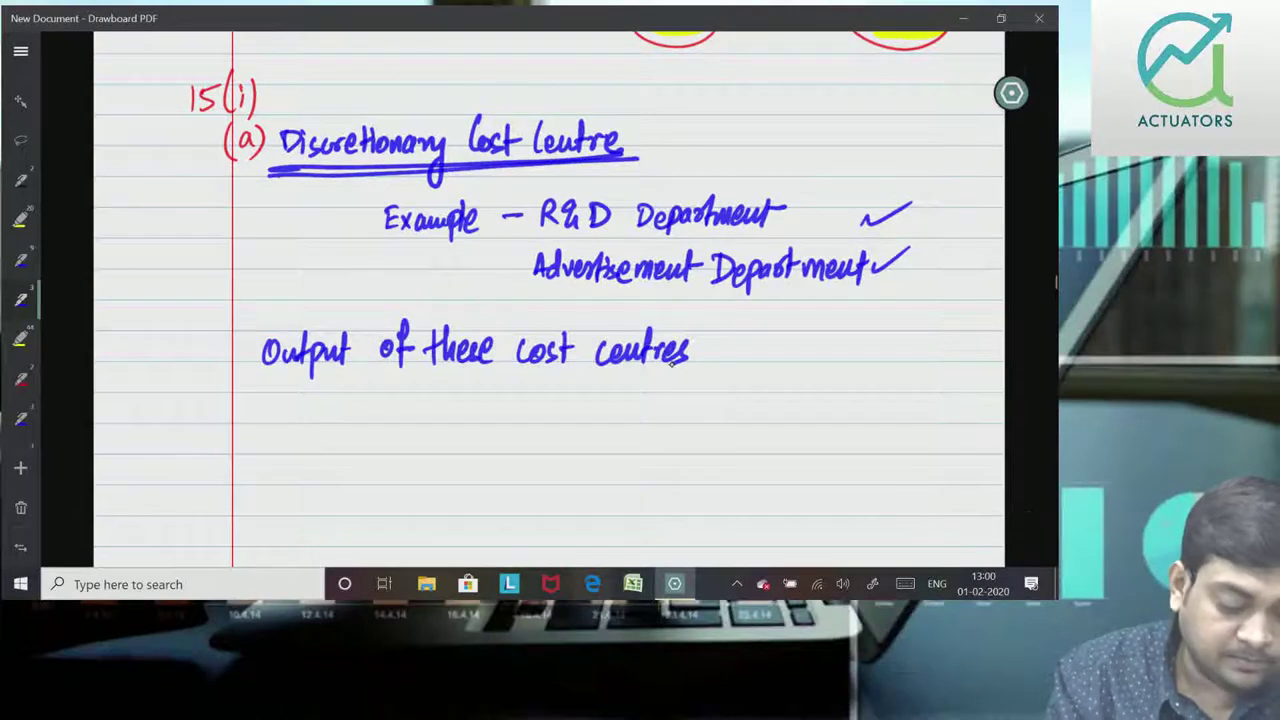
pyautogui.moveTo(718, 346)
pyautogui.mouseDown()
pyautogui.moveTo(720, 362)
pyautogui.moveTo(792, 362)
pyautogui.mouseUp()
pyautogui.moveTo(794, 334); pyautogui.dragTo(796, 366)
pyautogui.moveTo(788, 344)
pyautogui.mouseDown()
pyautogui.moveTo(808, 337)
pyautogui.moveTo(812, 364)
pyautogui.moveTo(958, 358)
pyautogui.moveTo(984, 328)
pyautogui.mouseUp()
# Step: Finish the note's second line, ending with 'incurred', and mark it with an asterisk
pyautogui.moveTo(298, 397)
pyautogui.mouseDown()
pyautogui.moveTo(580, 404)
pyautogui.moveTo(668, 392)
pyautogui.moveTo(686, 408)
pyautogui.moveTo(804, 390)
pyautogui.mouseUp()
pyautogui.click(808, 400)
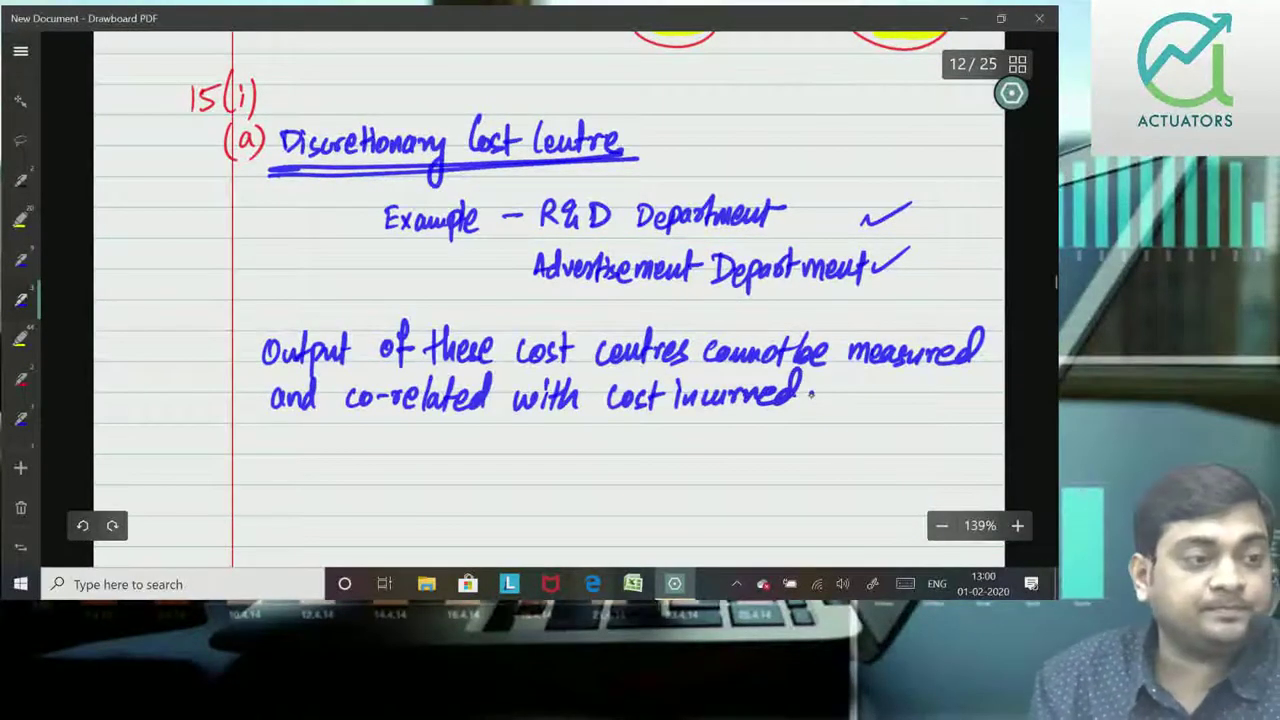
pyautogui.moveTo(226, 340)
pyautogui.mouseDown()
pyautogui.moveTo(234, 374)
pyautogui.moveTo(246, 344)
pyautogui.mouseUp()
pyautogui.moveTo(218, 346); pyautogui.dragTo(246, 364)
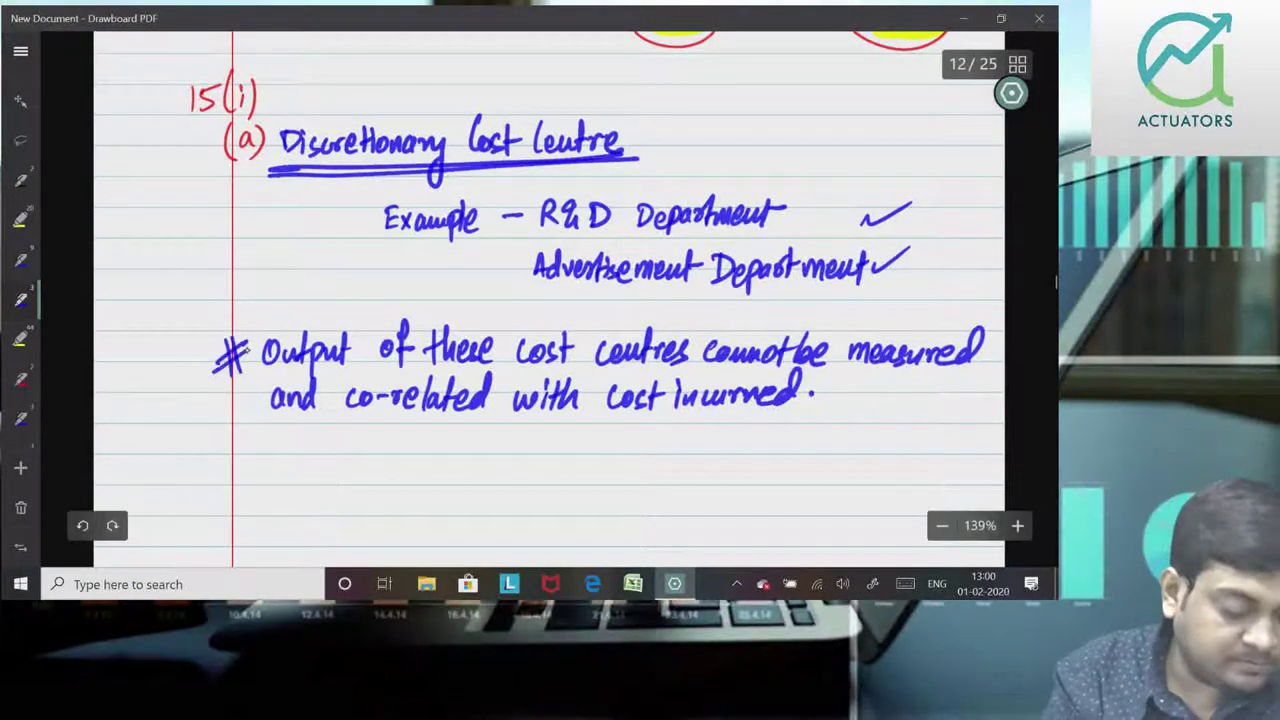
# Step: Label part (b) and start writing 'Investment Cost' beside it
pyautogui.moveTo(240, 446); pyautogui.dragTo(254, 482)
pyautogui.moveTo(236, 444); pyautogui.dragTo(240, 485)
pyautogui.scroll(-3, 548, 300)
pyautogui.moveTo(282, 308)
pyautogui.mouseDown()
pyautogui.moveTo(294, 330)
pyautogui.moveTo(356, 332)
pyautogui.mouseUp()
pyautogui.moveTo(362, 304); pyautogui.dragTo(362, 332)
pyautogui.moveTo(356, 314); pyautogui.dragTo(430, 330)
pyautogui.moveTo(436, 298); pyautogui.dragTo(440, 336)
pyautogui.moveTo(494, 304)
pyautogui.mouseDown()
pyautogui.moveTo(478, 330)
pyautogui.moveTo(548, 330)
pyautogui.mouseUp()
# Step: Finish and underline 'Investment Cost Centre', then write point (i) 'Responsible for profitability plus'
pyautogui.moveTo(548, 322); pyautogui.dragTo(598, 330)
pyautogui.moveTo(604, 318); pyautogui.dragTo(620, 312)
pyautogui.moveTo(272, 342); pyautogui.dragTo(624, 346)
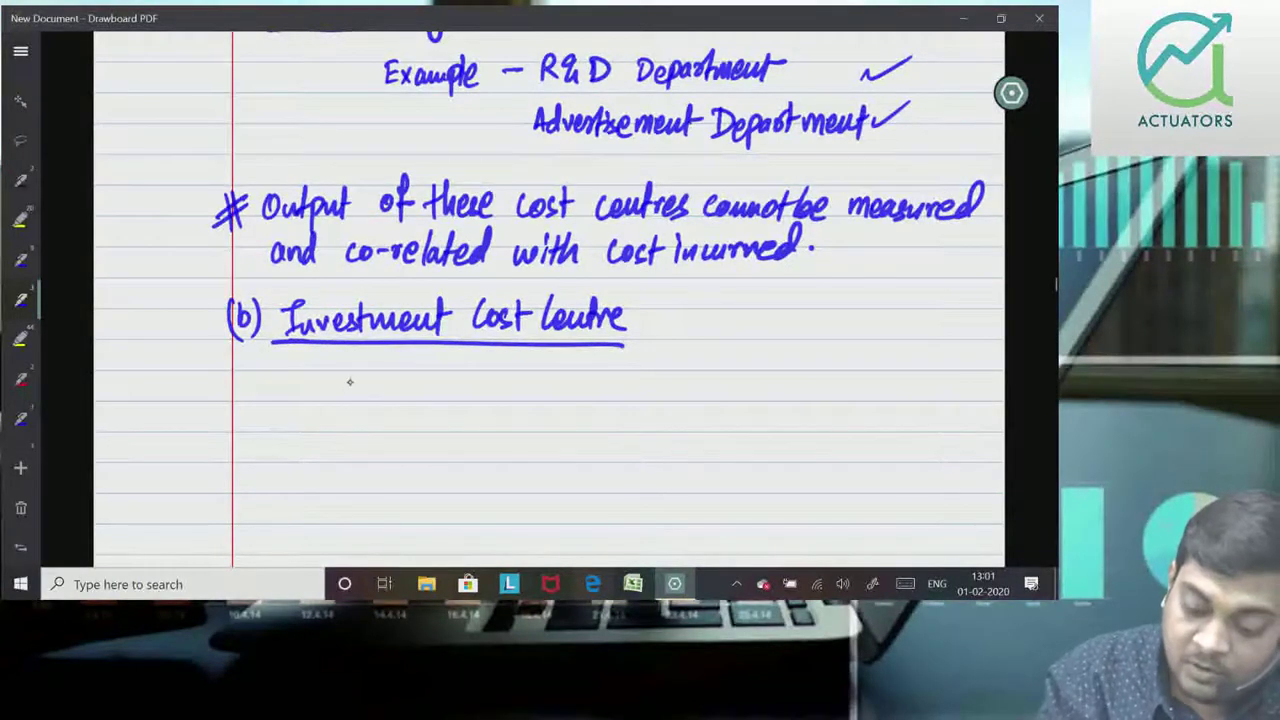
pyautogui.moveTo(349, 377); pyautogui.dragTo(348, 385)
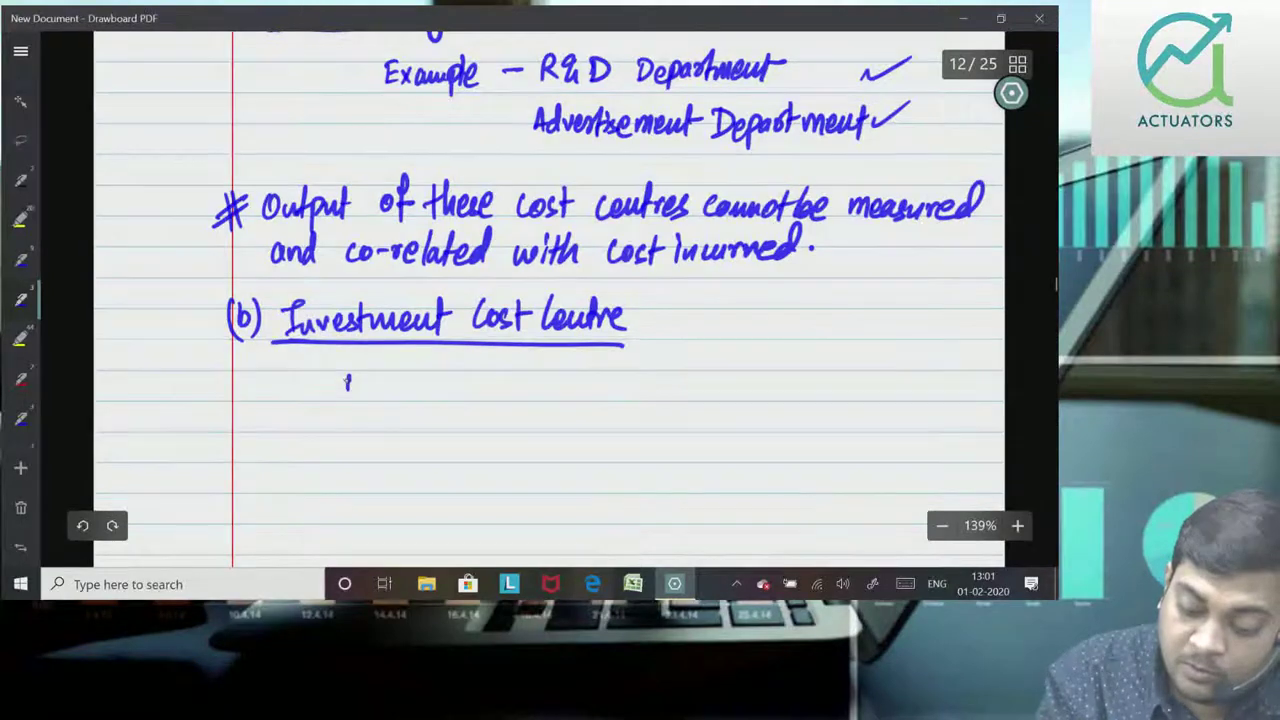
pyautogui.moveTo(340, 362); pyautogui.dragTo(336, 402)
pyautogui.moveTo(356, 362)
pyautogui.mouseDown()
pyautogui.moveTo(360, 400)
pyautogui.moveTo(428, 396)
pyautogui.mouseUp()
pyautogui.moveTo(444, 378)
pyautogui.mouseDown()
pyautogui.moveTo(487, 396)
pyautogui.moveTo(598, 404)
pyautogui.moveTo(652, 378)
pyautogui.mouseUp()
pyautogui.moveTo(668, 374)
pyautogui.mouseDown()
pyautogui.moveTo(670, 404)
pyautogui.moveTo(702, 382)
pyautogui.mouseUp()
pyautogui.moveTo(706, 376)
pyautogui.mouseDown()
pyautogui.moveTo(722, 398)
pyautogui.moveTo(836, 386)
pyautogui.mouseUp()
pyautogui.moveTo(842, 368); pyautogui.dragTo(842, 410)
pyautogui.moveTo(888, 372)
pyautogui.mouseDown()
pyautogui.moveTo(888, 400)
pyautogui.moveTo(898, 386)
pyautogui.mouseUp()
pyautogui.moveTo(912, 346)
pyautogui.mouseDown()
pyautogui.moveTo(910, 384)
pyautogui.moveTo(934, 382)
pyautogui.mouseUp()
pyautogui.moveTo(954, 364); pyautogui.dragTo(933, 388)
# Step: Write point (ii): 'Authority to make investment Decisions'
pyautogui.moveTo(358, 426)
pyautogui.mouseDown()
pyautogui.moveTo(362, 464)
pyautogui.moveTo(324, 470)
pyautogui.mouseUp()
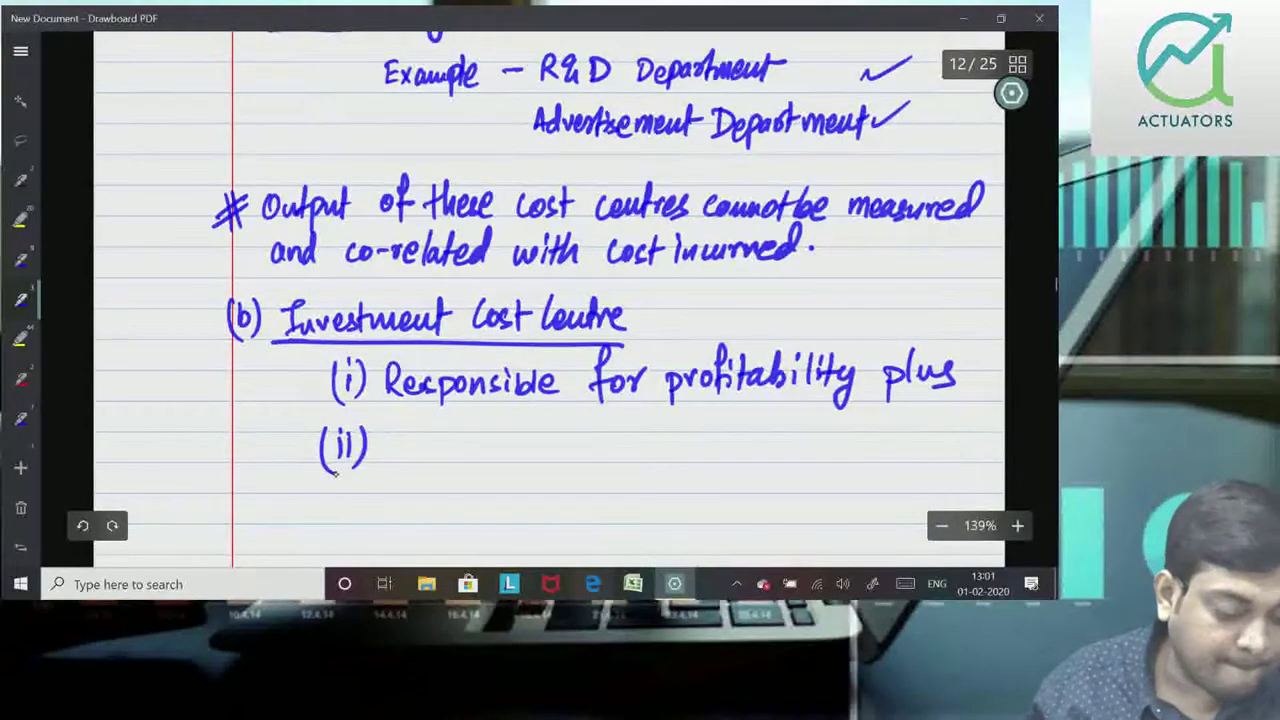
pyautogui.moveTo(394, 430)
pyautogui.mouseDown()
pyautogui.moveTo(384, 462)
pyautogui.moveTo(420, 462)
pyautogui.mouseUp()
pyautogui.moveTo(428, 428); pyautogui.dragTo(452, 462)
pyautogui.moveTo(462, 446); pyautogui.dragTo(506, 492)
pyautogui.moveTo(542, 426); pyautogui.dragTo(544, 468)
pyautogui.moveTo(532, 440); pyautogui.dragTo(614, 464)
pyautogui.moveTo(620, 448); pyautogui.dragTo(634, 464)
pyautogui.moveTo(650, 432)
pyautogui.mouseDown()
pyautogui.moveTo(648, 466)
pyautogui.moveTo(668, 464)
pyautogui.mouseUp()
pyautogui.moveTo(666, 456); pyautogui.dragTo(850, 462)
pyautogui.moveTo(856, 434)
pyautogui.mouseDown()
pyautogui.moveTo(858, 462)
pyautogui.moveTo(866, 447)
pyautogui.mouseUp()
pyautogui.moveTo(362, 486); pyautogui.dragTo(363, 510)
pyautogui.moveTo(360, 488)
pyautogui.mouseDown()
pyautogui.moveTo(362, 510)
pyautogui.moveTo(398, 508)
pyautogui.mouseUp()
pyautogui.moveTo(402, 496); pyautogui.dragTo(482, 510)
pyautogui.moveTo(494, 496); pyautogui.dragTo(486, 510)
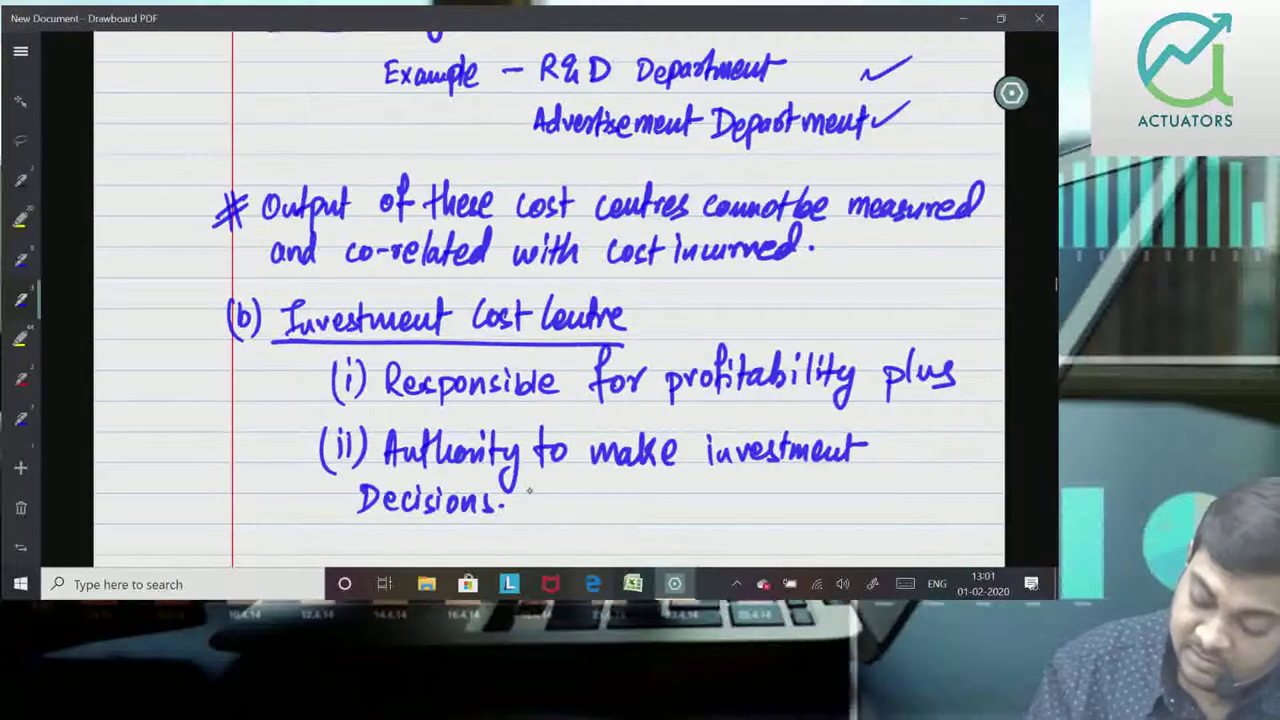
# Step: Add 'For Eg RoI, RI measures are used to measure performance' below
pyautogui.scroll(-2, 530, 490)
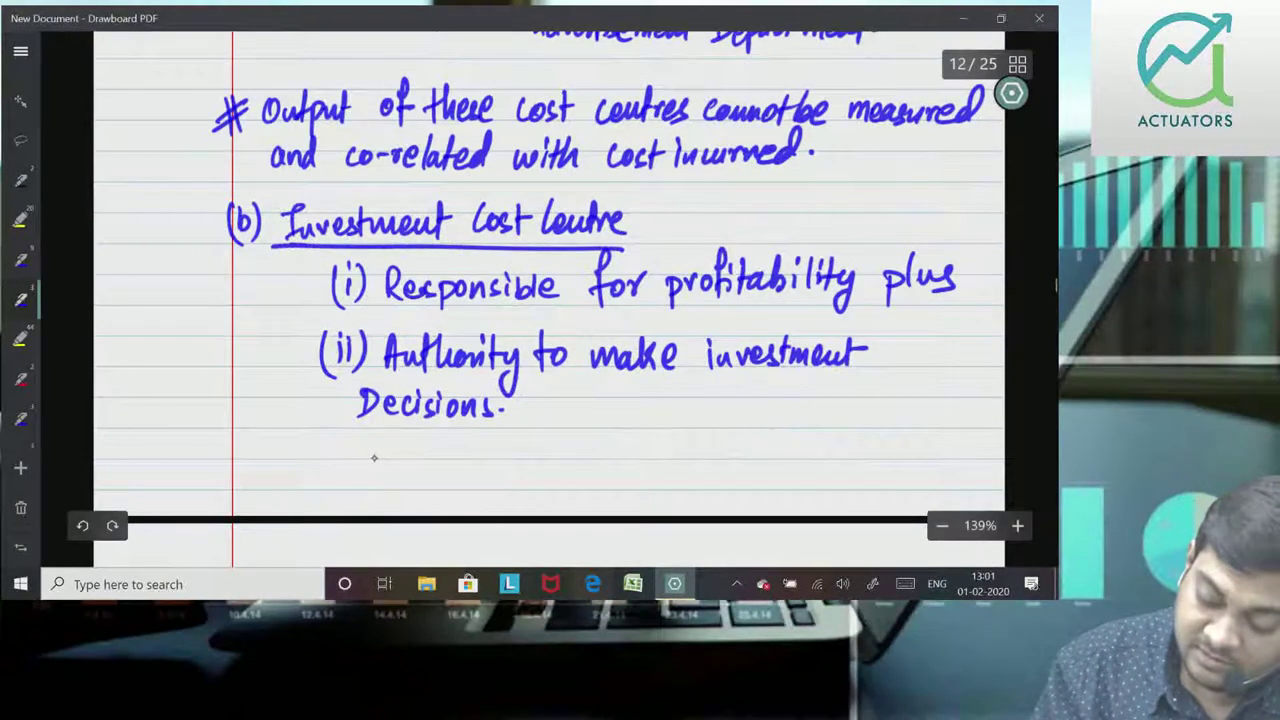
pyautogui.moveTo(382, 446)
pyautogui.mouseDown()
pyautogui.moveTo(380, 478)
pyautogui.moveTo(420, 456)
pyautogui.mouseUp()
pyautogui.moveTo(440, 446); pyautogui.dragTo(452, 492)
pyautogui.moveTo(472, 448); pyautogui.dragTo(470, 458)
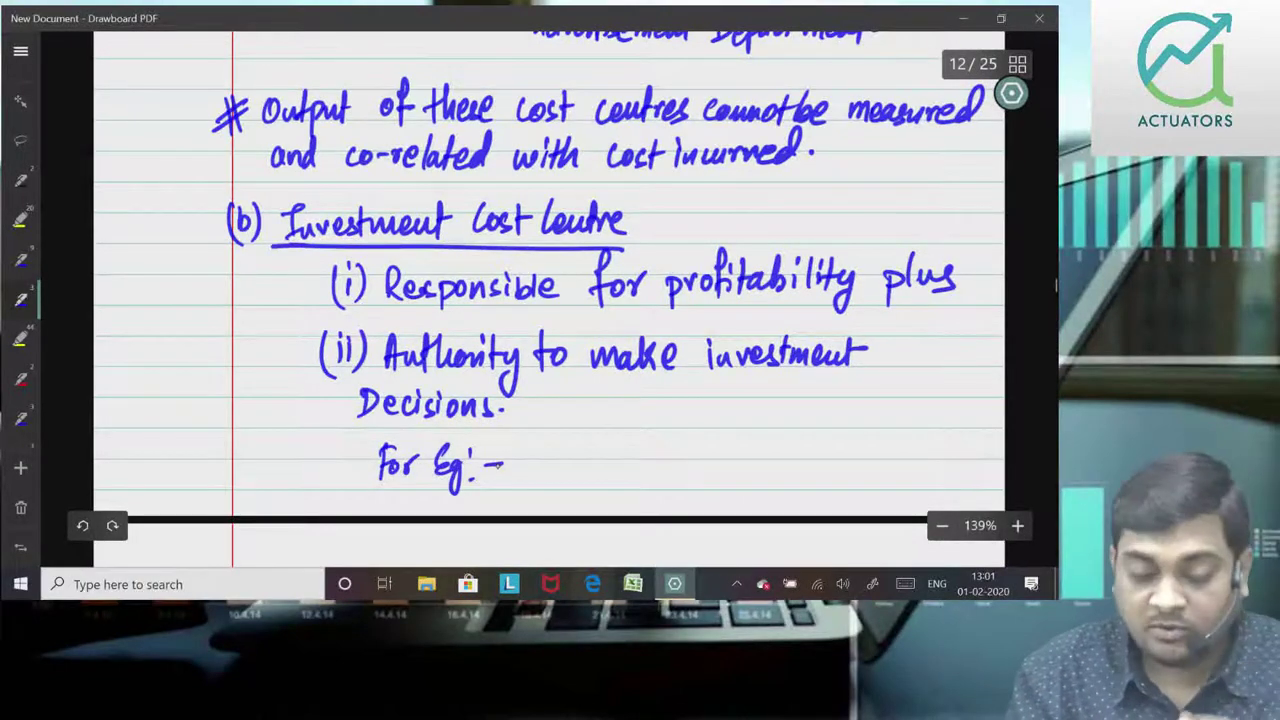
pyautogui.moveTo(522, 450)
pyautogui.mouseDown()
pyautogui.moveTo(522, 478)
pyautogui.moveTo(540, 476)
pyautogui.mouseUp()
pyautogui.moveTo(554, 458); pyautogui.dragTo(548, 474)
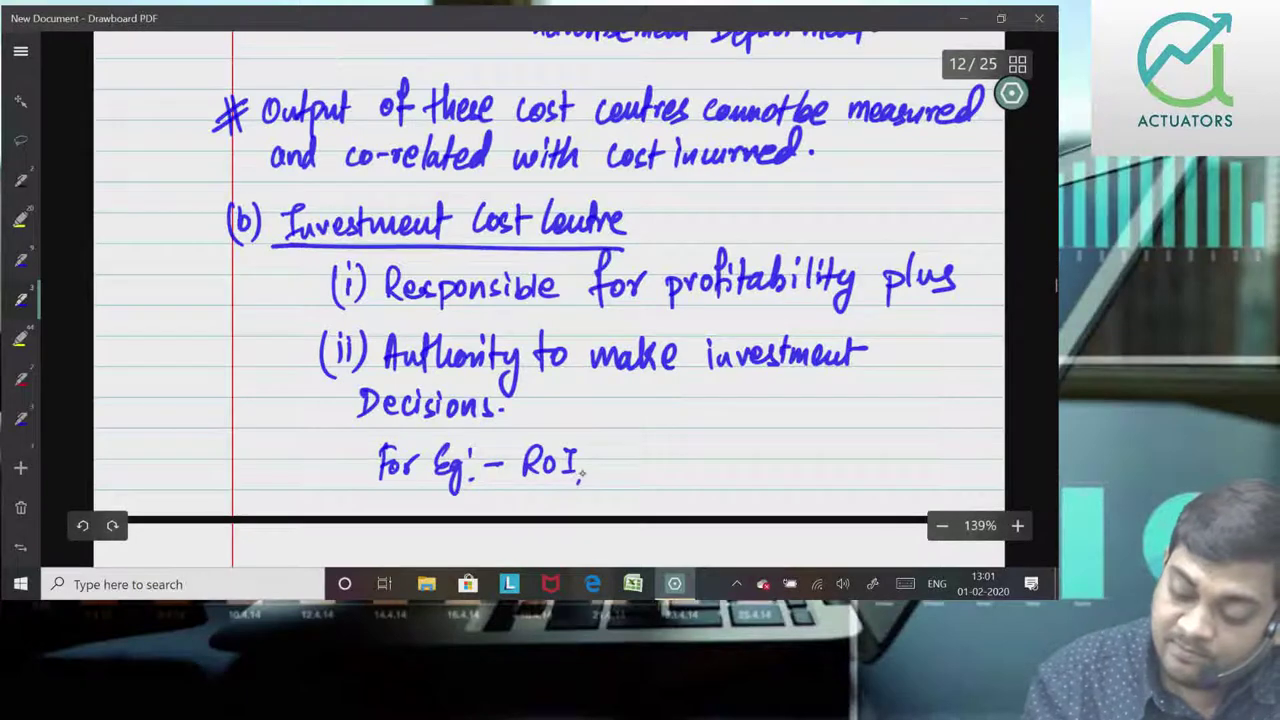
pyautogui.moveTo(634, 448); pyautogui.dragTo(636, 474)
pyautogui.moveTo(628, 474); pyautogui.dragTo(750, 470)
pyautogui.moveTo(758, 456); pyautogui.dragTo(850, 470)
pyautogui.moveTo(854, 470)
pyautogui.mouseDown()
pyautogui.moveTo(948, 462)
pyautogui.moveTo(956, 430)
pyautogui.mouseUp()
pyautogui.moveTo(464, 496); pyautogui.dragTo(492, 496)
pyautogui.moveTo(494, 500); pyautogui.dragTo(568, 506)
pyautogui.moveTo(580, 498)
pyautogui.mouseDown()
pyautogui.moveTo(582, 510)
pyautogui.moveTo(700, 512)
pyautogui.moveTo(750, 488)
pyautogui.moveTo(790, 506)
pyautogui.moveTo(888, 506)
pyautogui.mouseUp()
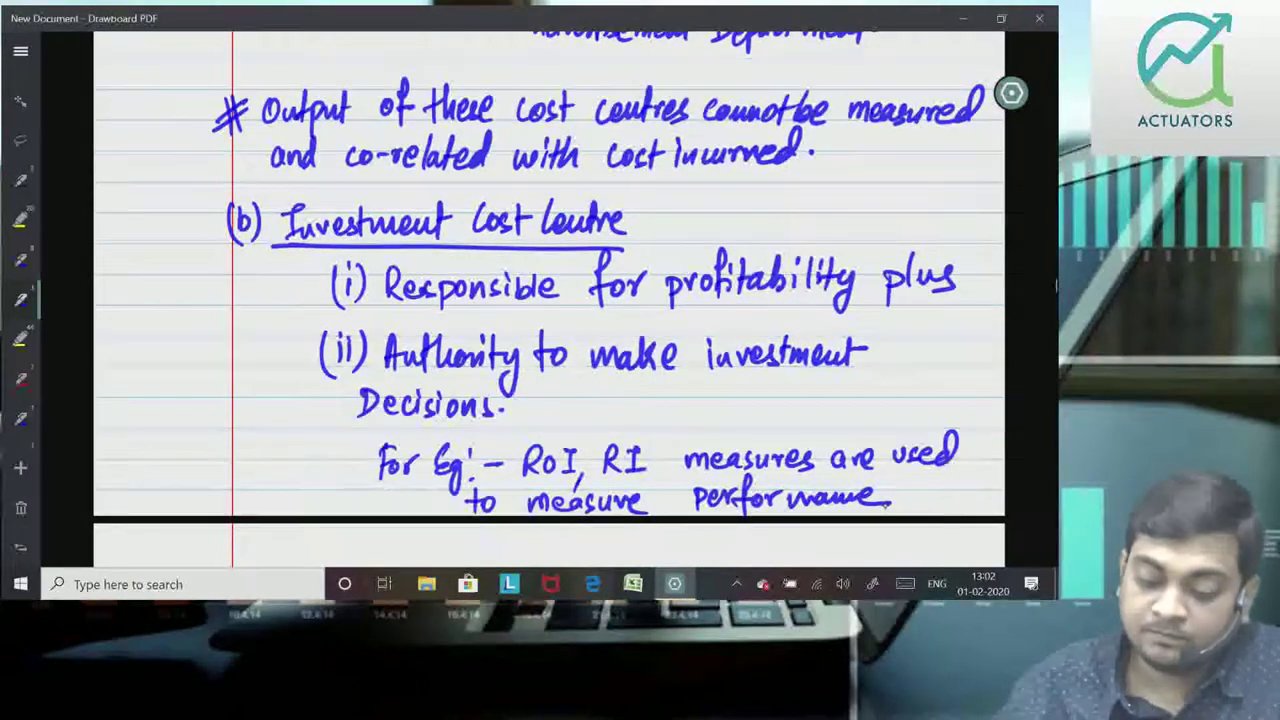
pyautogui.scroll(-2, 748, 351)
# Step: Write and underline the heading '(ii) Advantages of Cost plus Contracts'
pyautogui.scroll(-3, 748, 351)
pyautogui.scroll(2, 727, 420)
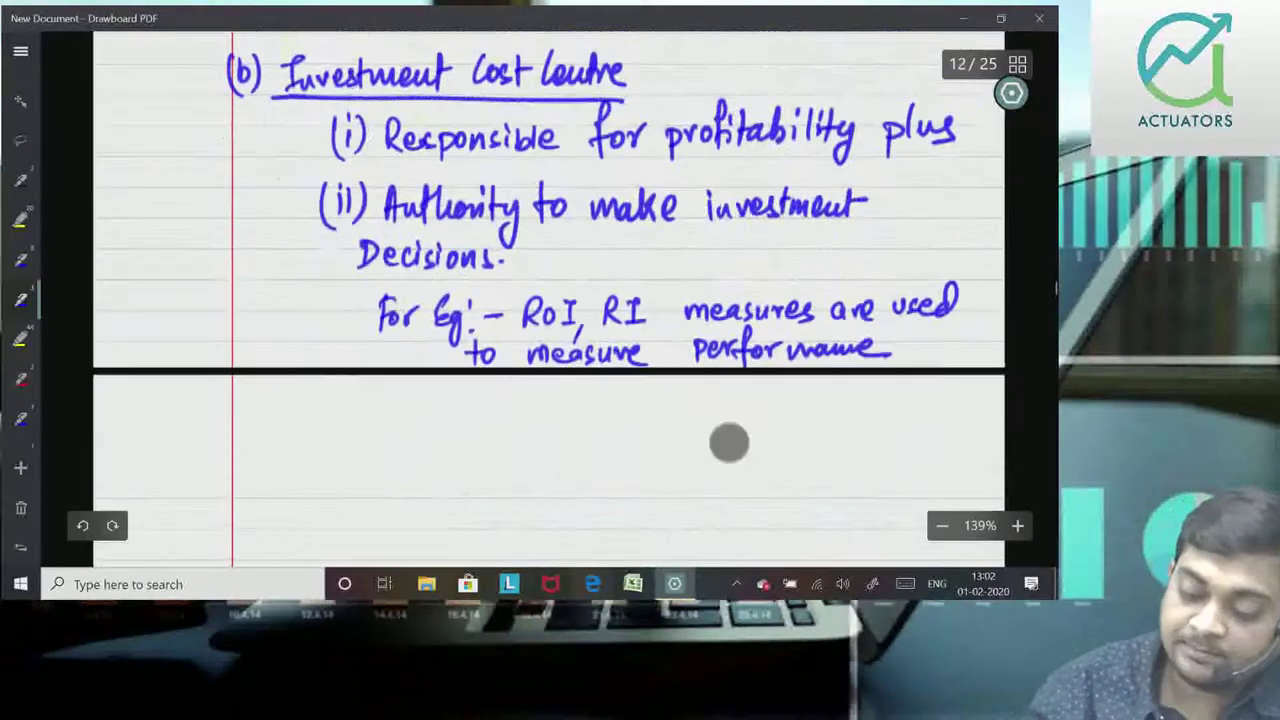
pyautogui.moveTo(248, 368); pyautogui.dragTo(246, 410)
pyautogui.moveTo(221, 368)
pyautogui.mouseDown()
pyautogui.moveTo(216, 410)
pyautogui.moveTo(293, 404)
pyautogui.moveTo(291, 391)
pyautogui.mouseUp()
pyautogui.moveTo(306, 387)
pyautogui.mouseDown()
pyautogui.moveTo(310, 404)
pyautogui.moveTo(366, 398)
pyautogui.mouseUp()
pyautogui.moveTo(378, 388)
pyautogui.mouseDown()
pyautogui.moveTo(398, 422)
pyautogui.moveTo(422, 392)
pyautogui.mouseUp()
pyautogui.moveTo(424, 384)
pyautogui.mouseDown()
pyautogui.moveTo(482, 378)
pyautogui.moveTo(498, 408)
pyautogui.moveTo(516, 382)
pyautogui.mouseUp()
pyautogui.moveTo(562, 368)
pyautogui.mouseDown()
pyautogui.moveTo(560, 396)
pyautogui.moveTo(572, 382)
pyautogui.mouseUp()
pyautogui.moveTo(588, 378)
pyautogui.mouseDown()
pyautogui.moveTo(578, 396)
pyautogui.moveTo(596, 398)
pyautogui.mouseUp()
pyautogui.moveTo(586, 378); pyautogui.dragTo(632, 388)
pyautogui.moveTo(646, 362); pyautogui.dragTo(644, 398)
pyautogui.moveTo(650, 378); pyautogui.dragTo(660, 398)
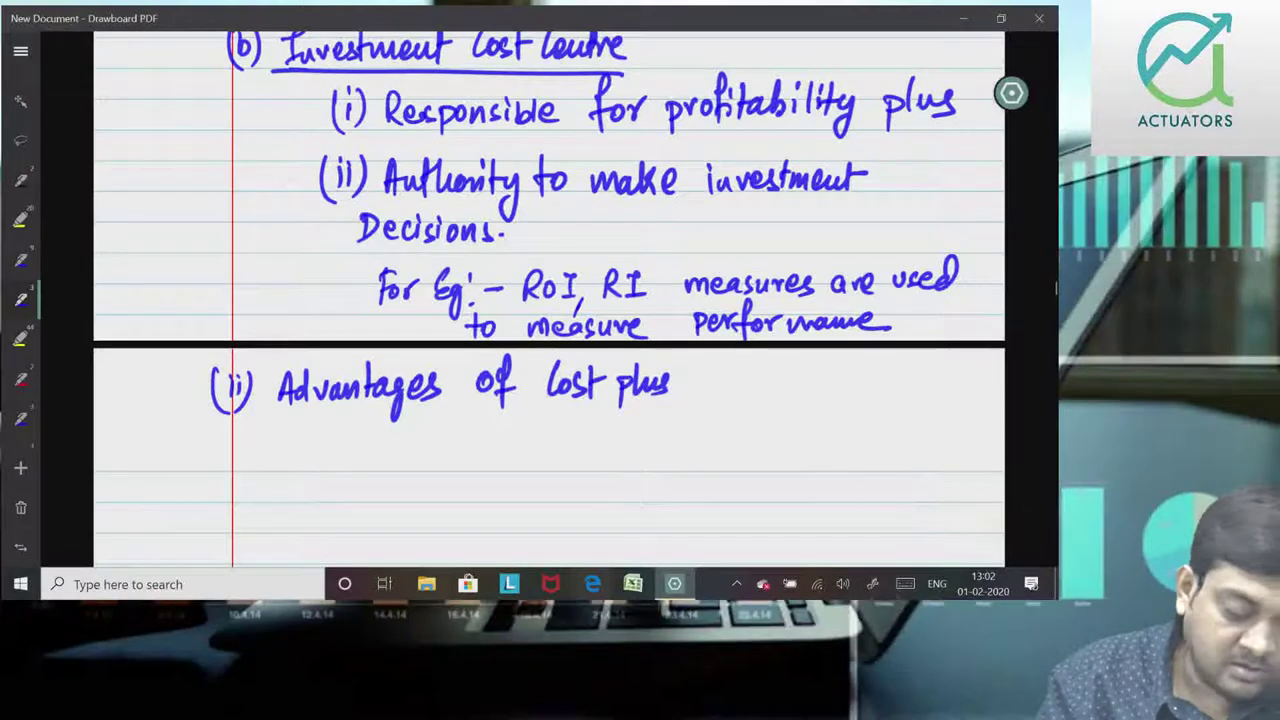
pyautogui.moveTo(702, 364)
pyautogui.mouseDown()
pyautogui.moveTo(703, 390)
pyautogui.moveTo(735, 368)
pyautogui.moveTo(788, 372)
pyautogui.moveTo(798, 386)
pyautogui.mouseUp()
pyautogui.moveTo(276, 410); pyautogui.dragTo(861, 396)
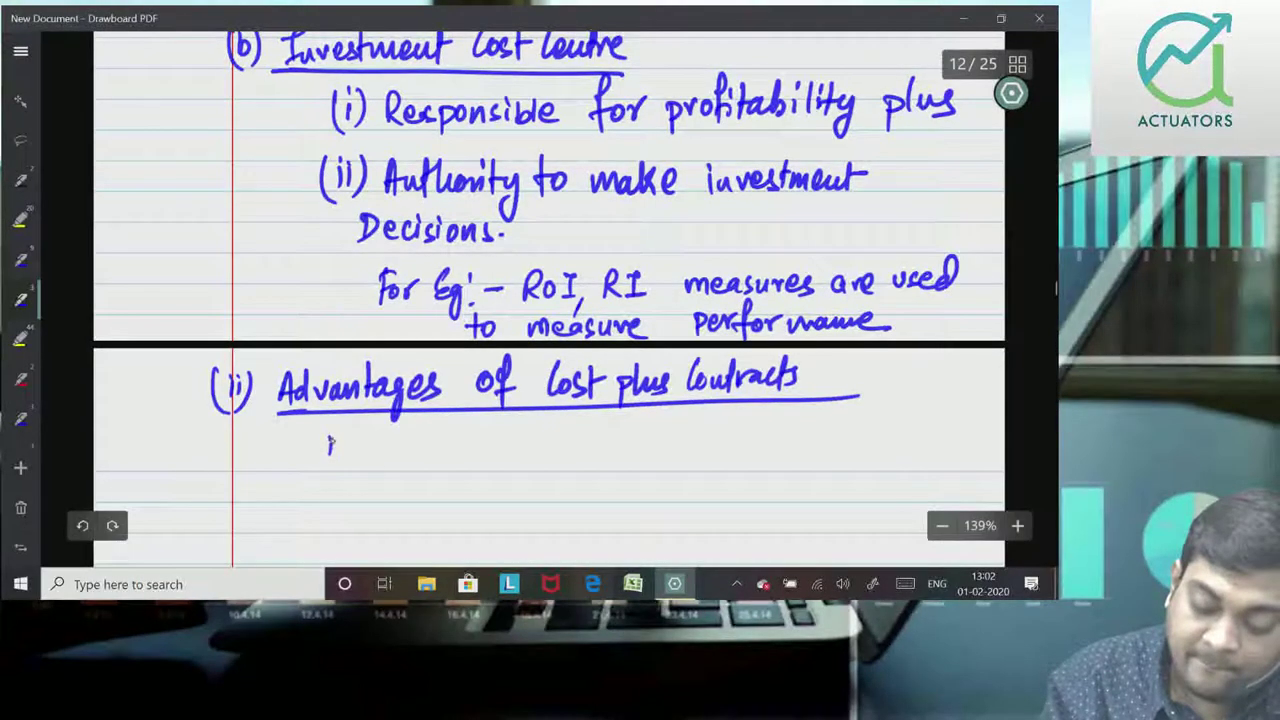
# Step: Write point (a): 'No risk of any loss on the contract'
pyautogui.moveTo(340, 428); pyautogui.dragTo(343, 464)
pyautogui.moveTo(318, 428); pyautogui.dragTo(316, 466)
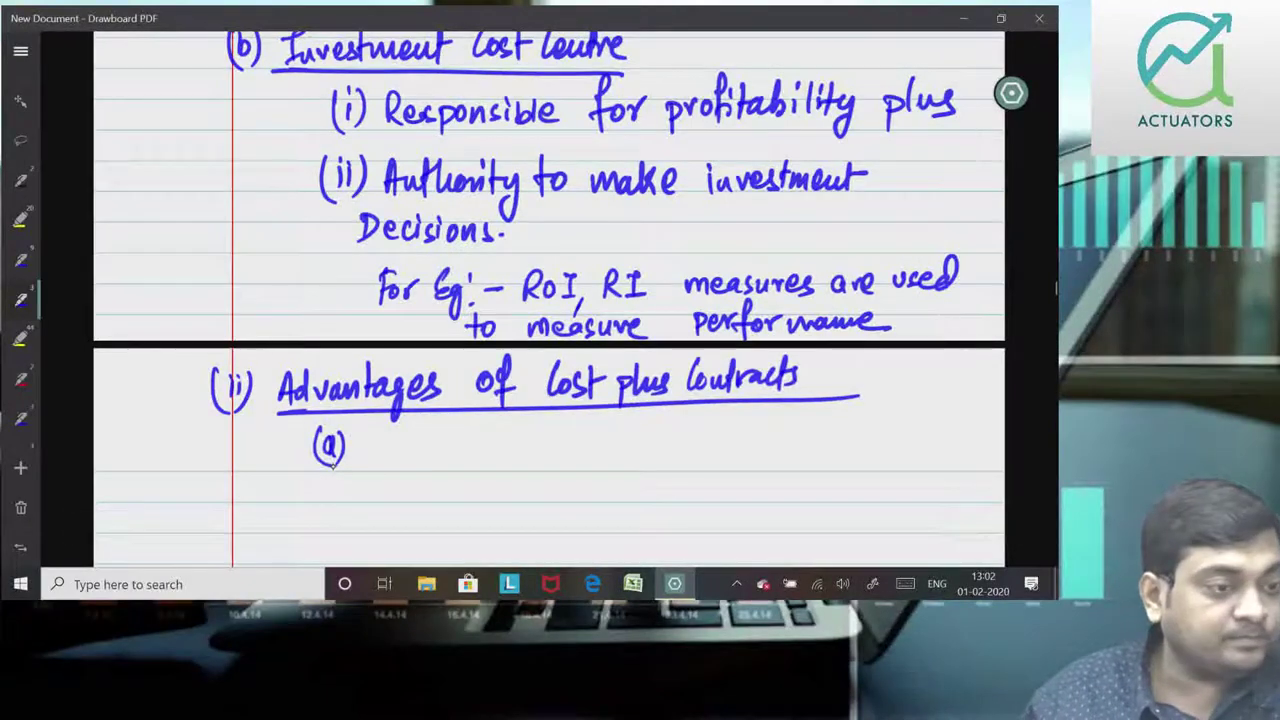
pyautogui.moveTo(366, 440)
pyautogui.mouseDown()
pyautogui.moveTo(369, 460)
pyautogui.moveTo(464, 458)
pyautogui.mouseUp()
pyautogui.moveTo(517, 418)
pyautogui.mouseDown()
pyautogui.moveTo(514, 466)
pyautogui.moveTo(572, 484)
pyautogui.moveTo(636, 442)
pyautogui.moveTo(712, 450)
pyautogui.mouseUp()
pyautogui.moveTo(734, 418)
pyautogui.mouseDown()
pyautogui.moveTo(732, 450)
pyautogui.moveTo(744, 430)
pyautogui.mouseUp()
pyautogui.moveTo(744, 420)
pyautogui.mouseDown()
pyautogui.moveTo(758, 450)
pyautogui.moveTo(848, 446)
pyautogui.mouseUp()
pyautogui.moveTo(846, 414)
pyautogui.mouseDown()
pyautogui.moveTo(846, 448)
pyautogui.moveTo(884, 440)
pyautogui.mouseUp()
pyautogui.moveTo(900, 406)
pyautogui.mouseDown()
pyautogui.moveTo(900, 432)
pyautogui.moveTo(910, 418)
pyautogui.mouseUp()
# Step: Label point (b) and begin writing its text 'useful'
pyautogui.scroll(-2, 549, 300)
pyautogui.moveTo(326, 418); pyautogui.dragTo(340, 454)
pyautogui.moveTo(316, 418); pyautogui.dragTo(318, 456)
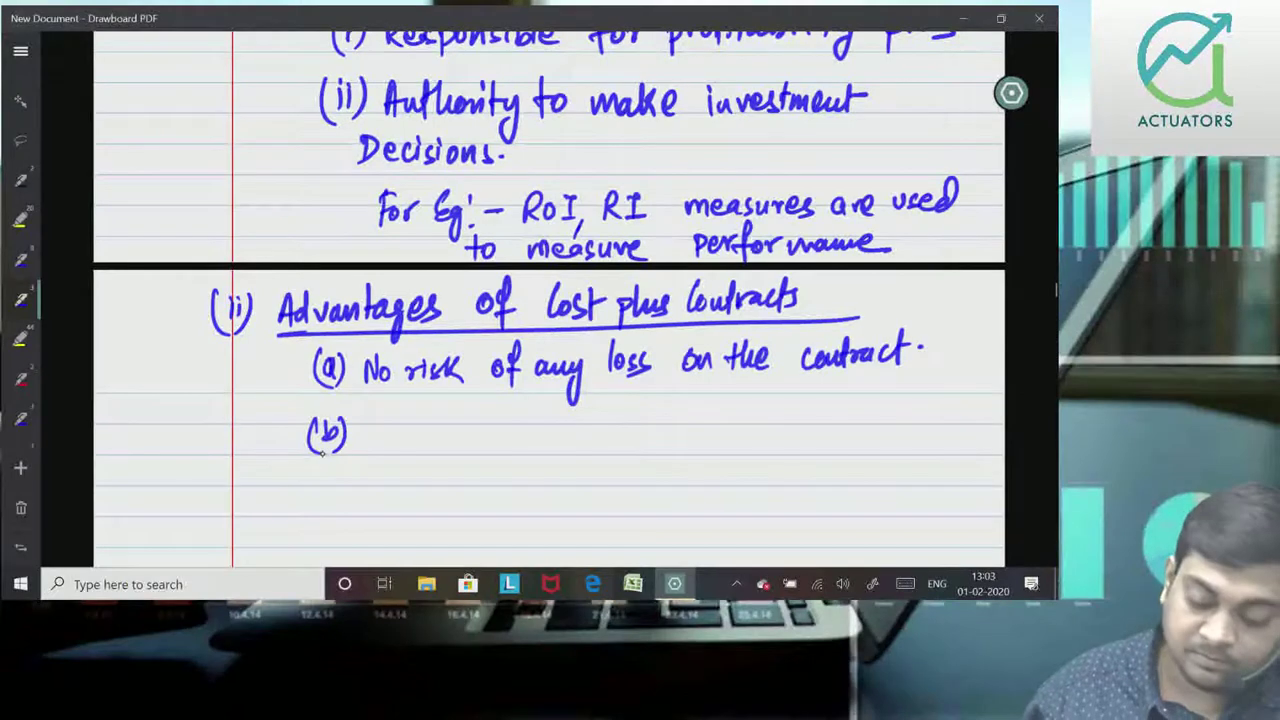
pyautogui.moveTo(374, 425)
pyautogui.mouseDown()
pyautogui.moveTo(406, 440)
pyautogui.moveTo(476, 424)
pyautogui.moveTo(494, 438)
pyautogui.mouseUp()
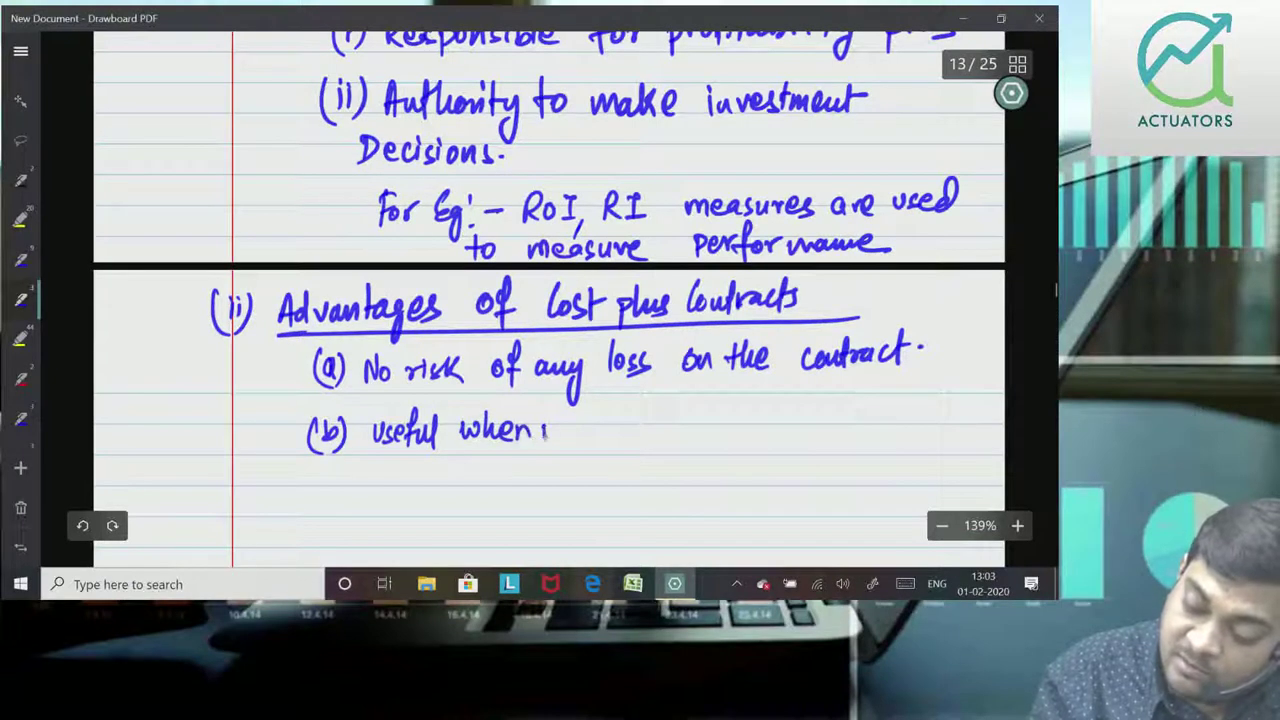
# Step: Finish point (b): 'useful when work is not defined properly.'
pyautogui.moveTo(580, 430); pyautogui.dragTo(598, 422)
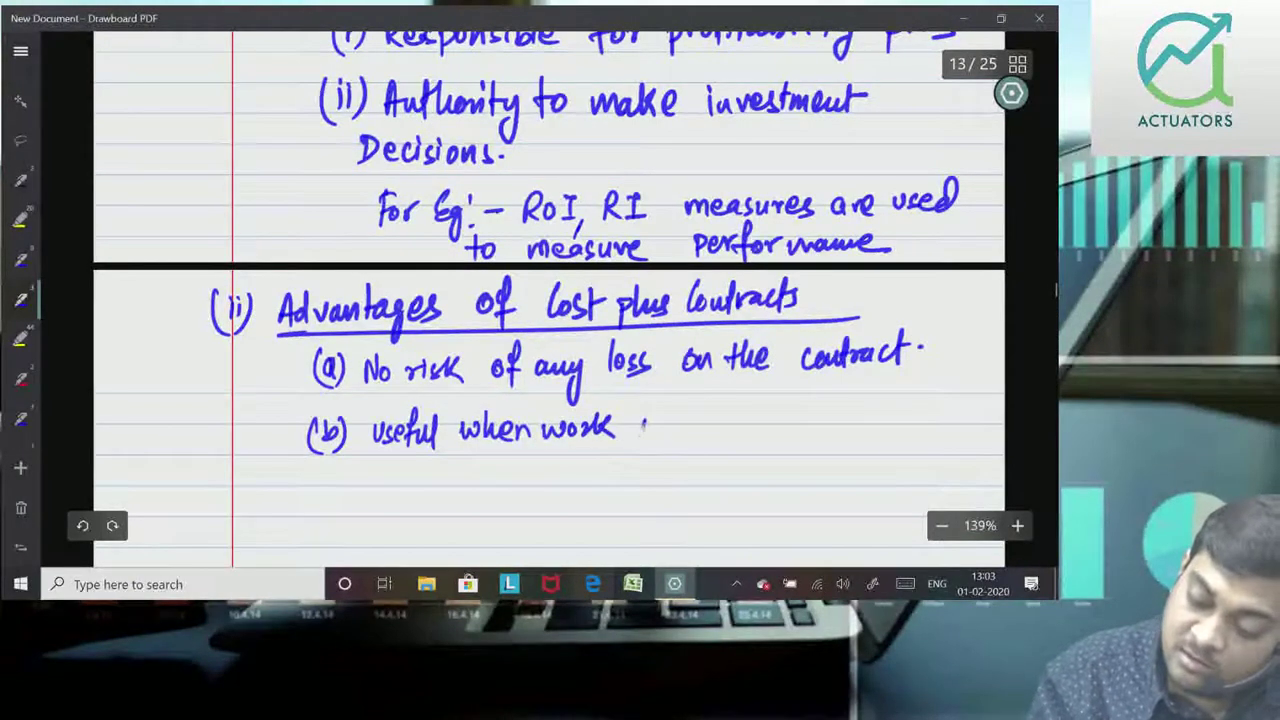
pyautogui.moveTo(684, 422)
pyautogui.mouseDown()
pyautogui.moveTo(762, 404)
pyautogui.moveTo(786, 432)
pyautogui.moveTo(844, 420)
pyautogui.moveTo(846, 398)
pyautogui.moveTo(872, 446)
pyautogui.moveTo(902, 418)
pyautogui.mouseUp()
pyautogui.moveTo(908, 418)
pyautogui.mouseDown()
pyautogui.moveTo(908, 430)
pyautogui.moveTo(950, 414)
pyautogui.moveTo(962, 456)
pyautogui.mouseUp()
pyautogui.click(978, 424)
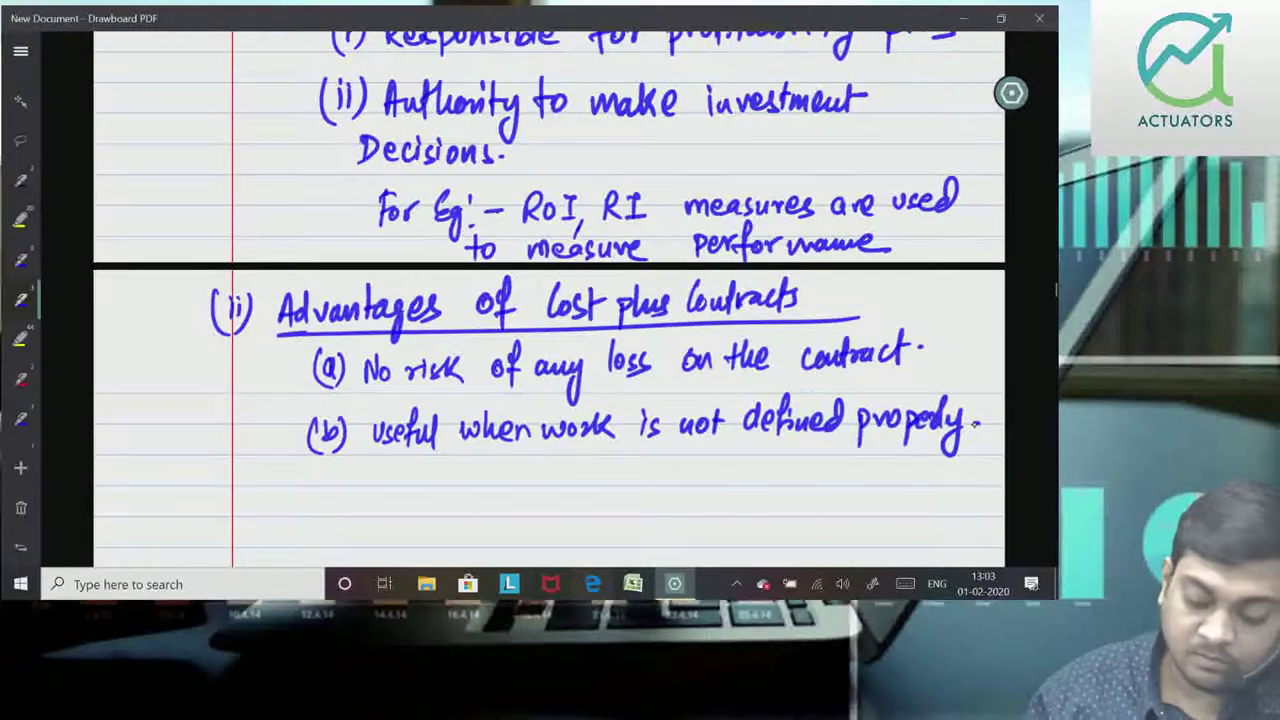
# Step: Write point (c): 'Contractee has the authority to examine'
pyautogui.moveTo(330, 496)
pyautogui.mouseDown()
pyautogui.moveTo(342, 516)
pyautogui.moveTo(316, 522)
pyautogui.mouseUp()
pyautogui.moveTo(382, 484)
pyautogui.mouseDown()
pyautogui.moveTo(378, 518)
pyautogui.moveTo(400, 516)
pyautogui.mouseUp()
pyautogui.moveTo(408, 482)
pyautogui.mouseDown()
pyautogui.moveTo(414, 516)
pyautogui.moveTo(656, 512)
pyautogui.mouseUp()
pyautogui.moveTo(672, 498)
pyautogui.mouseDown()
pyautogui.moveTo(716, 516)
pyautogui.moveTo(796, 506)
pyautogui.moveTo(794, 534)
pyautogui.mouseUp()
pyautogui.moveTo(816, 470)
pyautogui.mouseDown()
pyautogui.moveTo(842, 506)
pyautogui.moveTo(886, 506)
pyautogui.mouseUp()
pyautogui.moveTo(886, 488); pyautogui.dragTo(870, 506)
pyautogui.moveTo(904, 490)
pyautogui.mouseDown()
pyautogui.moveTo(900, 504)
pyautogui.moveTo(974, 488)
pyautogui.mouseUp()
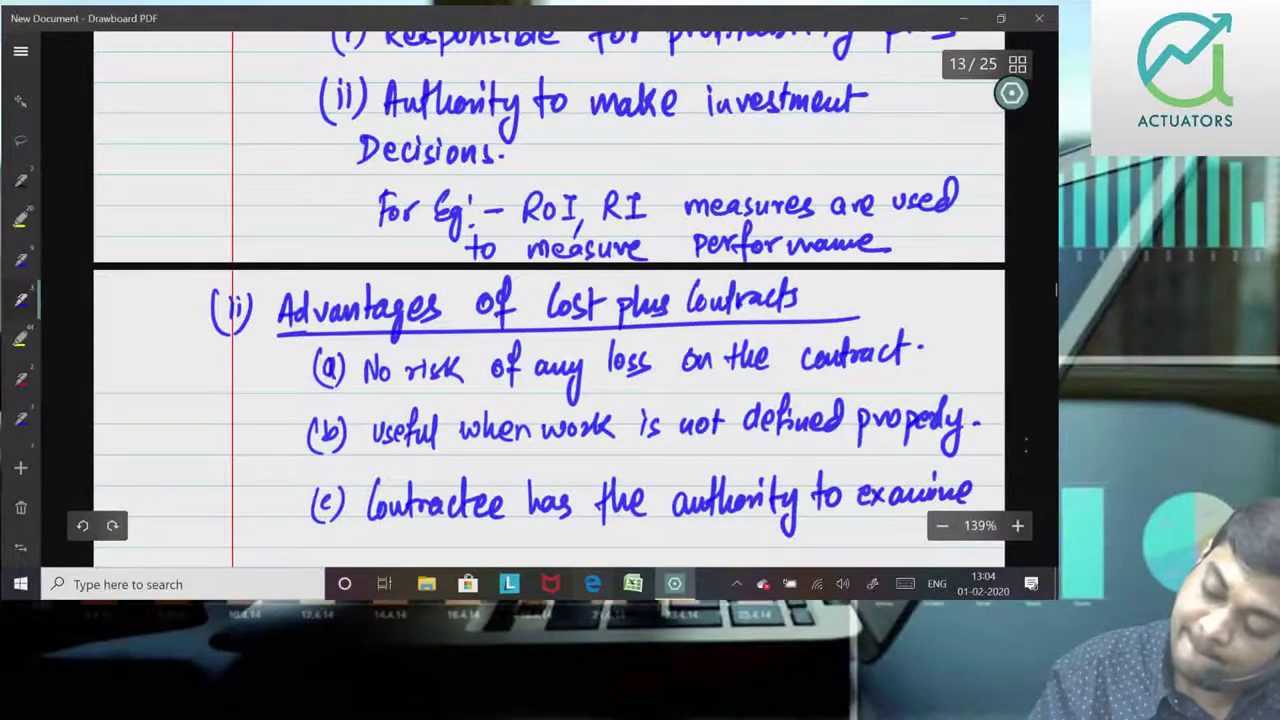
# Step: Continue point (c) on the next line with 'the books of the Contractee'
pyautogui.scroll(-2, 550, 350)
pyautogui.moveTo(388, 432)
pyautogui.mouseDown()
pyautogui.moveTo(390, 460)
pyautogui.moveTo(494, 448)
pyautogui.moveTo(506, 460)
pyautogui.mouseUp()
pyautogui.moveTo(510, 446); pyautogui.dragTo(504, 460)
pyautogui.moveTo(538, 442)
pyautogui.mouseDown()
pyautogui.moveTo(532, 456)
pyautogui.moveTo(556, 424)
pyautogui.moveTo(606, 462)
pyautogui.moveTo(660, 452)
pyautogui.mouseUp()
pyautogui.moveTo(678, 440); pyautogui.dragTo(700, 456)
pyautogui.moveTo(706, 420)
pyautogui.mouseDown()
pyautogui.moveTo(704, 458)
pyautogui.moveTo(748, 458)
pyautogui.mouseUp()
pyautogui.moveTo(760, 418)
pyautogui.mouseDown()
pyautogui.moveTo(756, 460)
pyautogui.moveTo(806, 456)
pyautogui.mouseUp()
# Step: Undo the mistaken last word and rewrite it as 'Contractor.' with a full stop
pyautogui.click(82, 525)
pyautogui.click(82, 525)
pyautogui.click(82, 525)
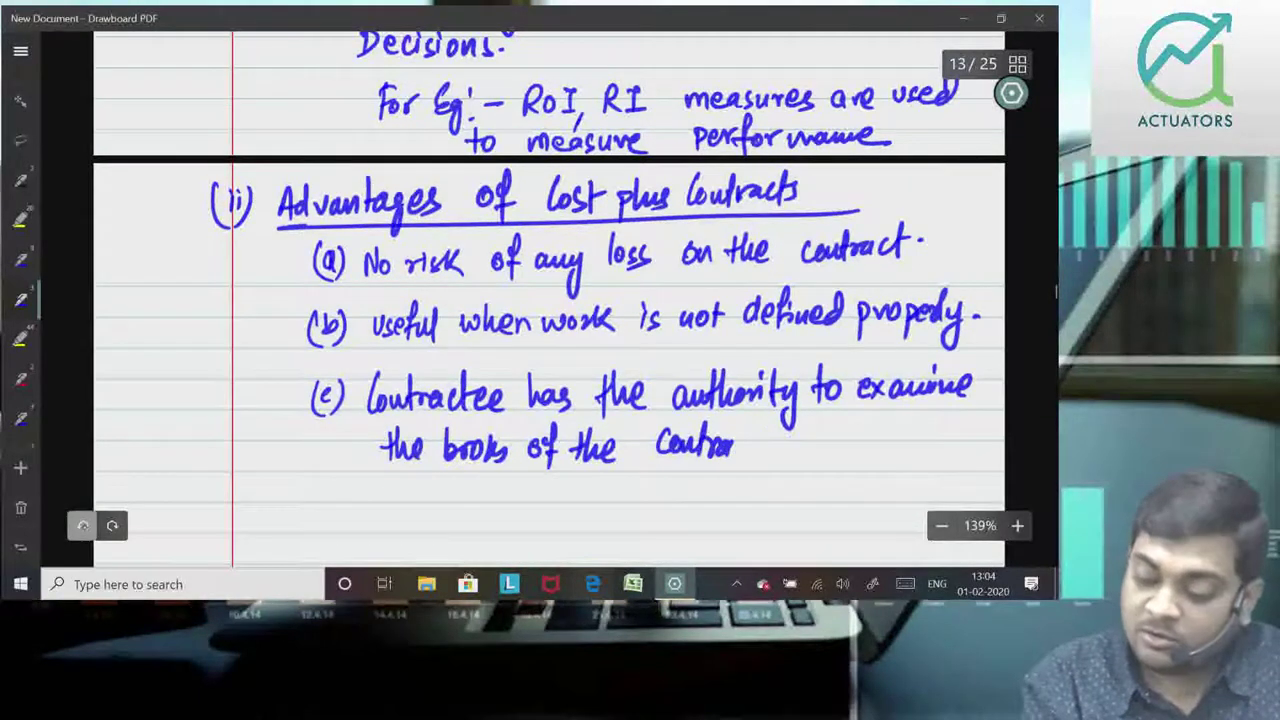
pyautogui.click(82, 525)
pyautogui.click(82, 525)
pyautogui.moveTo(700, 440); pyautogui.dragTo(750, 456)
pyautogui.moveTo(746, 424)
pyautogui.mouseDown()
pyautogui.moveTo(744, 456)
pyautogui.moveTo(778, 452)
pyautogui.mouseUp()
pyautogui.moveTo(770, 440); pyautogui.dragTo(820, 440)
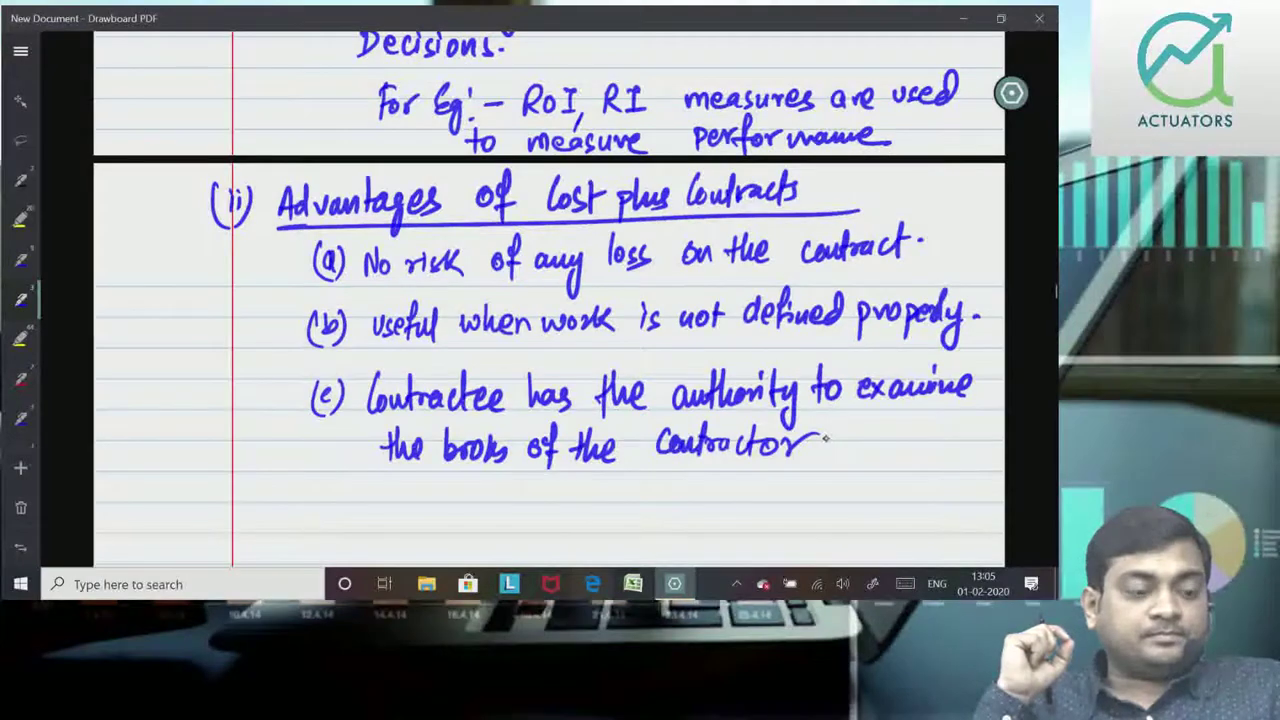
pyautogui.click(826, 437)
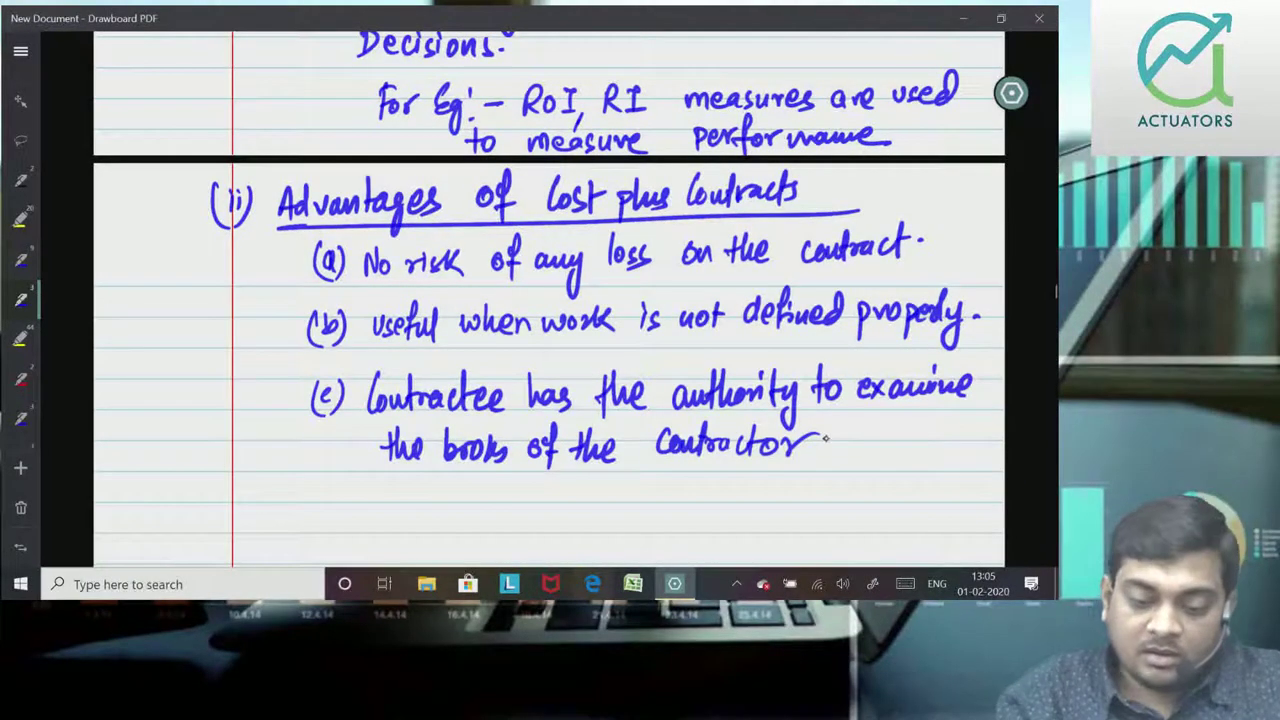
pyautogui.scroll(-5, 550, 300)
# Step: Write and underline the heading '(iv) Operation Costing', redrawing the misdrawn (iv)
pyautogui.moveTo(229, 212)
pyautogui.mouseDown()
pyautogui.moveTo(240, 236)
pyautogui.moveTo(226, 238)
pyautogui.mouseUp()
pyautogui.moveTo(244, 211); pyautogui.dragTo(246, 238)
pyautogui.click(82, 525)
pyautogui.click(82, 525)
pyautogui.click(82, 525)
pyautogui.moveTo(237, 219); pyautogui.dragTo(250, 218)
pyautogui.moveTo(253, 212)
pyautogui.mouseDown()
pyautogui.moveTo(255, 246)
pyautogui.moveTo(224, 254)
pyautogui.mouseUp()
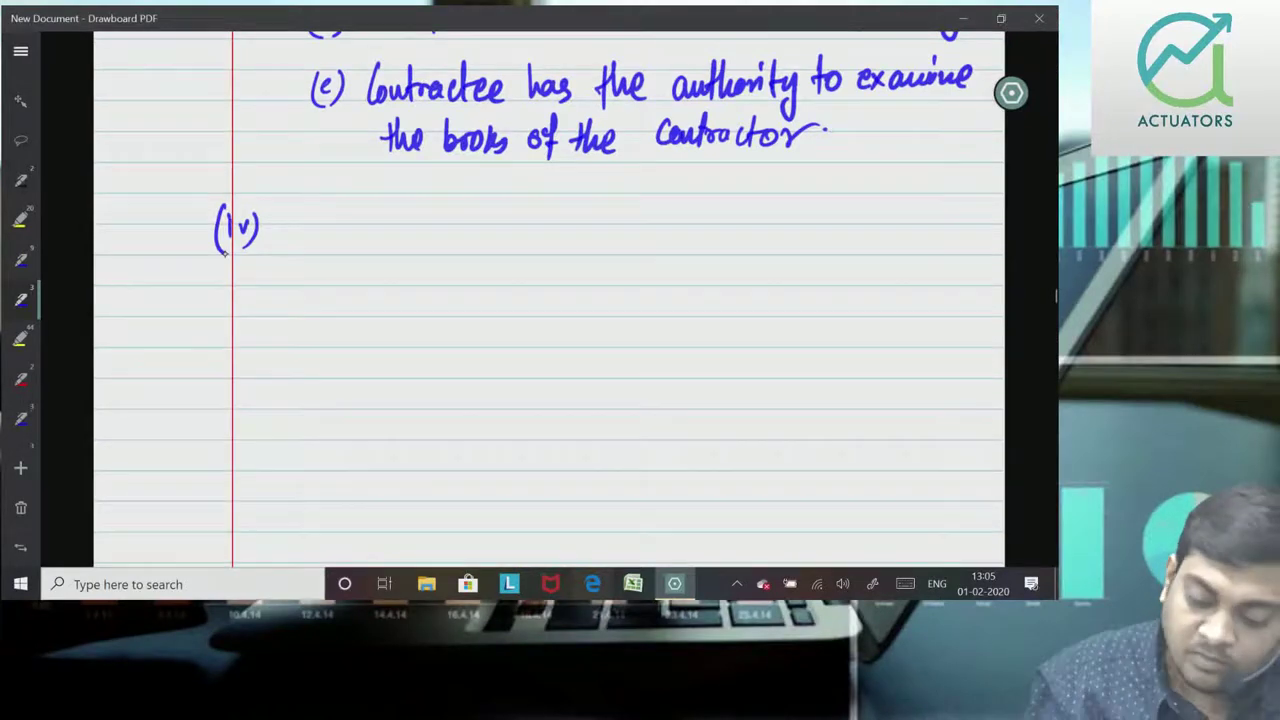
pyautogui.moveTo(292, 216); pyautogui.dragTo(288, 220)
pyautogui.moveTo(303, 222)
pyautogui.mouseDown()
pyautogui.moveTo(304, 260)
pyautogui.moveTo(358, 227)
pyautogui.moveTo(456, 232)
pyautogui.mouseUp()
pyautogui.moveTo(462, 204)
pyautogui.mouseDown()
pyautogui.moveTo(464, 236)
pyautogui.moveTo(470, 216)
pyautogui.mouseUp()
pyautogui.moveTo(468, 214); pyautogui.dragTo(486, 230)
pyautogui.moveTo(496, 216); pyautogui.dragTo(490, 262)
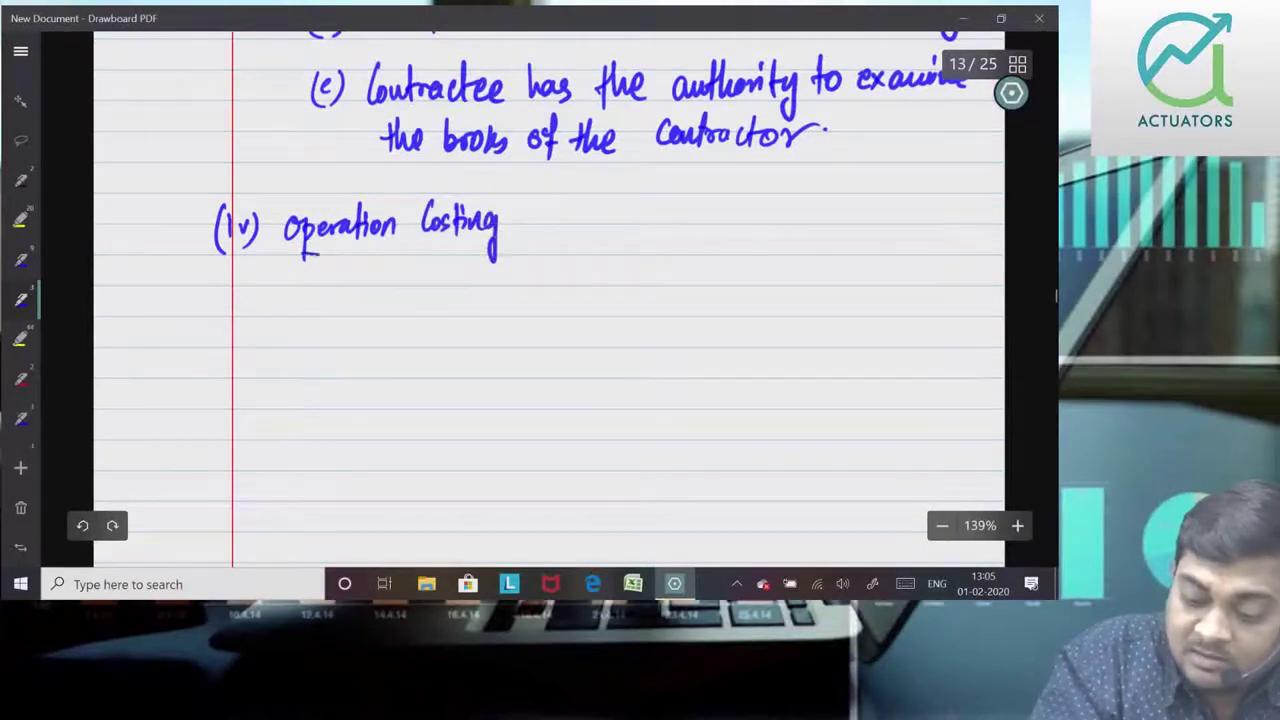
pyautogui.moveTo(284, 256); pyautogui.dragTo(512, 250)
# Step: Write the subheading 'Process Costing' below the heading
pyautogui.moveTo(368, 296)
pyautogui.mouseDown()
pyautogui.moveTo(370, 328)
pyautogui.moveTo(376, 318)
pyautogui.mouseUp()
pyautogui.moveTo(380, 308)
pyautogui.mouseDown()
pyautogui.moveTo(394, 326)
pyautogui.moveTo(426, 326)
pyautogui.mouseUp()
pyautogui.moveTo(428, 310); pyautogui.dragTo(448, 326)
pyautogui.moveTo(502, 294)
pyautogui.mouseDown()
pyautogui.moveTo(490, 322)
pyautogui.moveTo(510, 322)
pyautogui.mouseUp()
pyautogui.moveTo(512, 308); pyautogui.dragTo(530, 324)
pyautogui.moveTo(532, 306)
pyautogui.mouseDown()
pyautogui.moveTo(560, 318)
pyautogui.moveTo(568, 344)
pyautogui.mouseUp()
pyautogui.moveTo(408, 392)
pyautogui.mouseDown()
pyautogui.moveTo(420, 390)
pyautogui.moveTo(412, 412)
pyautogui.mouseUp()
pyautogui.moveTo(424, 400)
pyautogui.mouseDown()
pyautogui.moveTo(462, 426)
pyautogui.moveTo(480, 408)
pyautogui.mouseUp()
# Step: Draw the Input → A, B, C → Final output flow diagram and underline Process Costing
pyautogui.moveTo(484, 386)
pyautogui.mouseDown()
pyautogui.moveTo(488, 410)
pyautogui.moveTo(496, 396)
pyautogui.mouseUp()
pyautogui.moveTo(526, 406)
pyautogui.mouseDown()
pyautogui.moveTo(895, 386)
pyautogui.moveTo(888, 408)
pyautogui.moveTo(917, 404)
pyautogui.moveTo(930, 377)
pyautogui.mouseUp()
pyautogui.moveTo(932, 390)
pyautogui.mouseDown()
pyautogui.moveTo(932, 401)
pyautogui.moveTo(962, 398)
pyautogui.moveTo(976, 370)
pyautogui.mouseUp()
pyautogui.moveTo(930, 422)
pyautogui.mouseDown()
pyautogui.moveTo(964, 446)
pyautogui.moveTo(984, 424)
pyautogui.mouseUp()
pyautogui.moveTo(986, 404)
pyautogui.mouseDown()
pyautogui.moveTo(988, 436)
pyautogui.moveTo(998, 412)
pyautogui.mouseUp()
pyautogui.moveTo(362, 342)
pyautogui.mouseDown()
pyautogui.moveTo(528, 326)
pyautogui.moveTo(572, 340)
pyautogui.mouseUp()
pyautogui.moveTo(443, 350)
pyautogui.mouseDown()
pyautogui.moveTo(443, 372)
pyautogui.moveTo(454, 360)
pyautogui.mouseUp()
pyautogui.moveTo(601, 395); pyautogui.dragTo(620, 385)
pyautogui.moveTo(722, 364)
pyautogui.mouseDown()
pyautogui.moveTo(722, 386)
pyautogui.moveTo(740, 388)
pyautogui.mouseUp()
pyautogui.moveTo(856, 360); pyautogui.dragTo(858, 384)
pyautogui.scroll(-2, 548, 300)
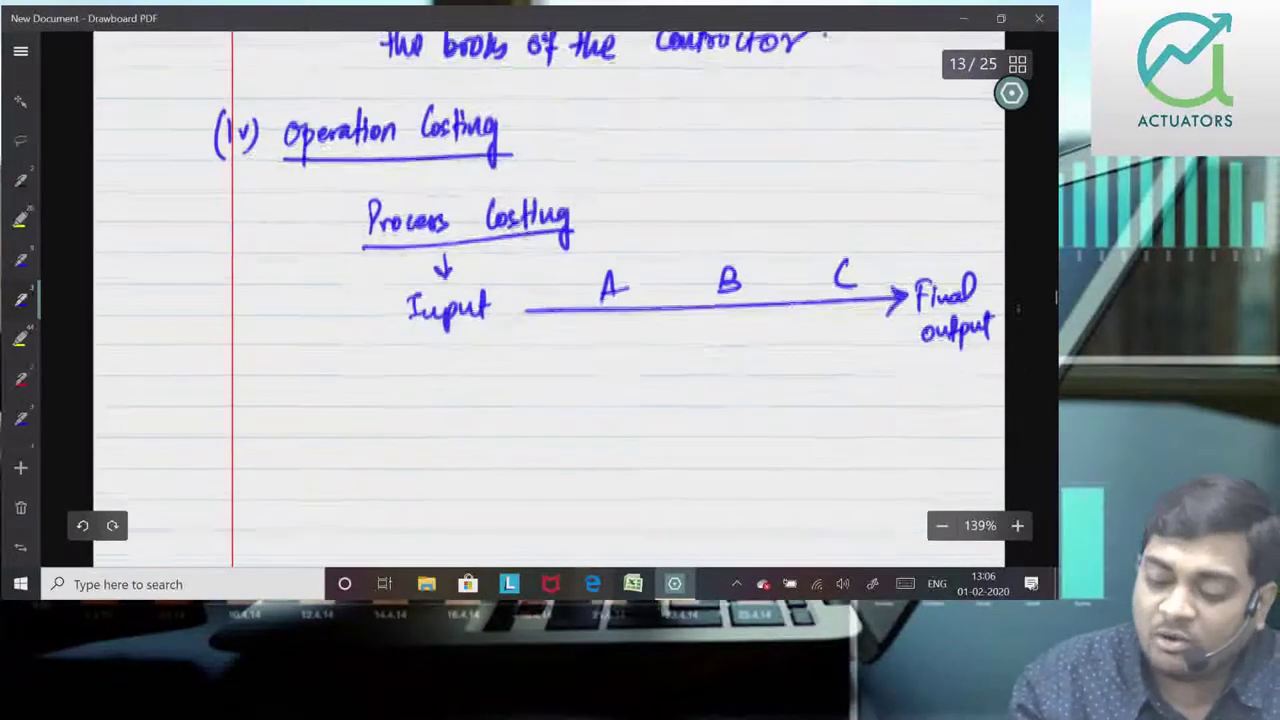
# Step: Write and underline the heading 'Operating Costing'
pyautogui.scroll(-1, 548, 300)
pyautogui.moveTo(384, 348); pyautogui.dragTo(376, 350)
pyautogui.moveTo(390, 350)
pyautogui.mouseDown()
pyautogui.moveTo(390, 392)
pyautogui.moveTo(402, 364)
pyautogui.moveTo(434, 358)
pyautogui.moveTo(456, 330)
pyautogui.moveTo(484, 392)
pyautogui.mouseUp()
pyautogui.moveTo(508, 338)
pyautogui.mouseDown()
pyautogui.moveTo(504, 364)
pyautogui.moveTo(540, 366)
pyautogui.mouseUp()
pyautogui.moveTo(532, 342)
pyautogui.mouseDown()
pyautogui.moveTo(576, 352)
pyautogui.moveTo(566, 390)
pyautogui.mouseUp()
pyautogui.moveTo(370, 396); pyautogui.dragTo(598, 386)
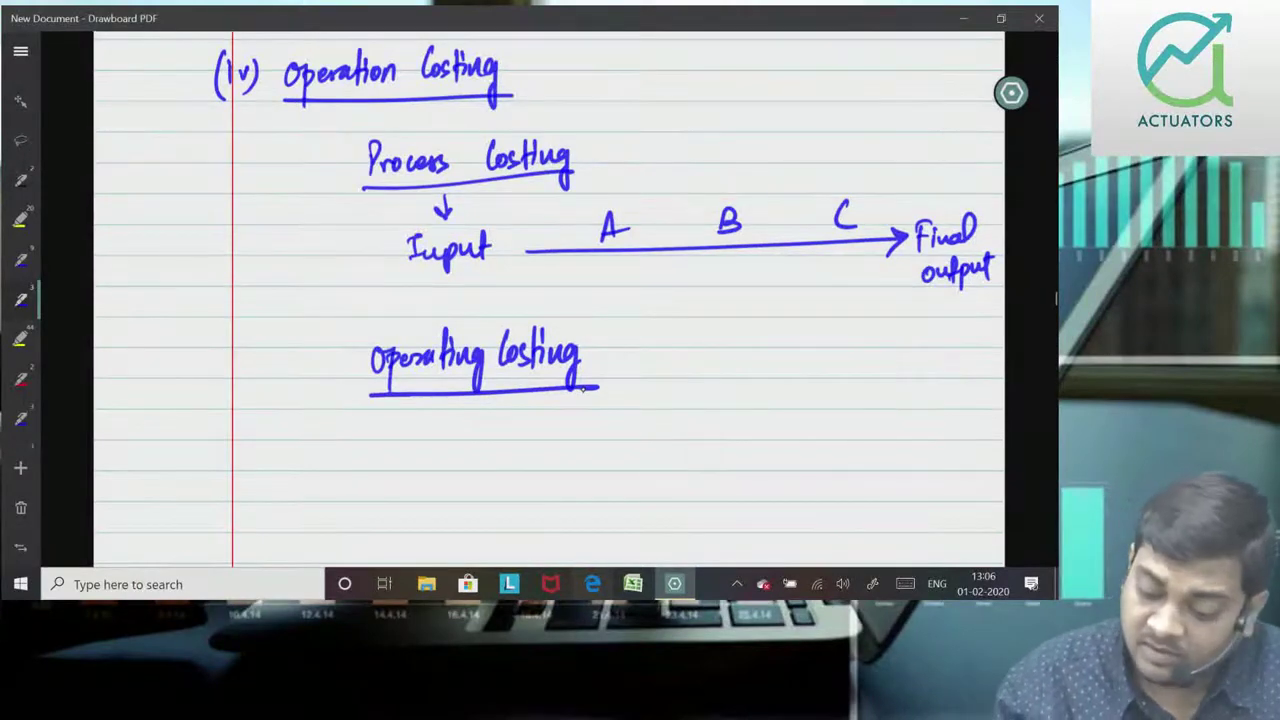
# Step: Draw arrows from Input A to FOA and from Input B to FOB
pyautogui.moveTo(414, 442)
pyautogui.mouseDown()
pyautogui.moveTo(492, 452)
pyautogui.moveTo(900, 430)
pyautogui.mouseUp()
pyautogui.moveTo(878, 420); pyautogui.dragTo(880, 448)
pyautogui.moveTo(916, 408)
pyautogui.mouseDown()
pyautogui.moveTo(914, 430)
pyautogui.moveTo(936, 408)
pyautogui.mouseUp()
pyautogui.moveTo(932, 410); pyautogui.dragTo(962, 432)
pyautogui.moveTo(416, 486)
pyautogui.mouseDown()
pyautogui.moveTo(420, 512)
pyautogui.moveTo(446, 510)
pyautogui.mouseUp()
pyautogui.moveTo(440, 498)
pyautogui.mouseDown()
pyautogui.moveTo(488, 516)
pyautogui.moveTo(908, 500)
pyautogui.mouseUp()
pyautogui.moveTo(884, 490)
pyautogui.mouseDown()
pyautogui.moveTo(886, 514)
pyautogui.moveTo(920, 502)
pyautogui.mouseUp()
pyautogui.moveTo(918, 480)
pyautogui.mouseDown()
pyautogui.moveTo(936, 476)
pyautogui.moveTo(950, 506)
pyautogui.mouseUp()
# Step: Label stages A, B, C on both arrows and note the conversion activities are similar
pyautogui.moveTo(606, 420); pyautogui.dragTo(628, 426)
pyautogui.moveTo(734, 402); pyautogui.dragTo(750, 418)
pyautogui.moveTo(834, 398); pyautogui.dragTo(826, 416)
pyautogui.moveTo(612, 494); pyautogui.dragTo(640, 484)
pyautogui.moveTo(728, 468)
pyautogui.mouseDown()
pyautogui.moveTo(730, 490)
pyautogui.moveTo(752, 492)
pyautogui.mouseUp()
pyautogui.moveTo(856, 474); pyautogui.dragTo(860, 490)
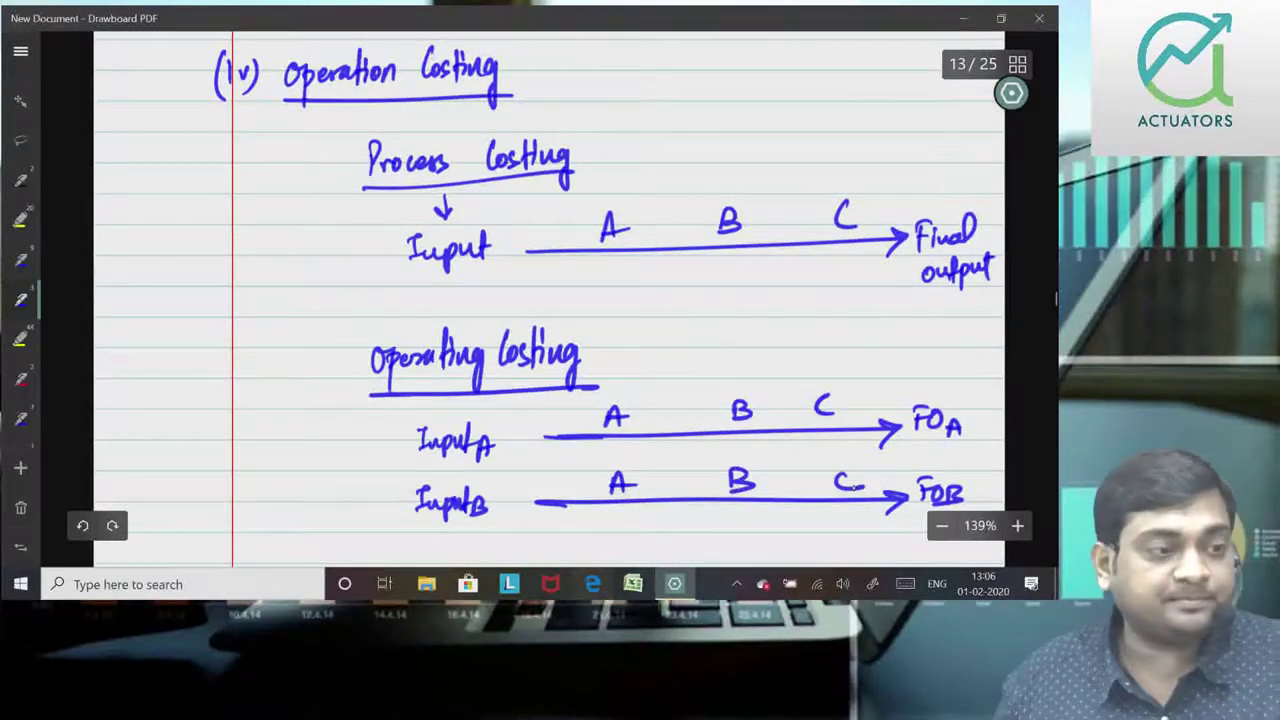
pyautogui.moveTo(660, 352)
pyautogui.mouseDown()
pyautogui.moveTo(658, 378)
pyautogui.moveTo(756, 366)
pyautogui.mouseUp()
pyautogui.moveTo(776, 380)
pyautogui.mouseDown()
pyautogui.moveTo(790, 354)
pyautogui.moveTo(808, 378)
pyautogui.moveTo(840, 370)
pyautogui.moveTo(886, 384)
pyautogui.moveTo(872, 402)
pyautogui.moveTo(986, 384)
pyautogui.mouseUp()
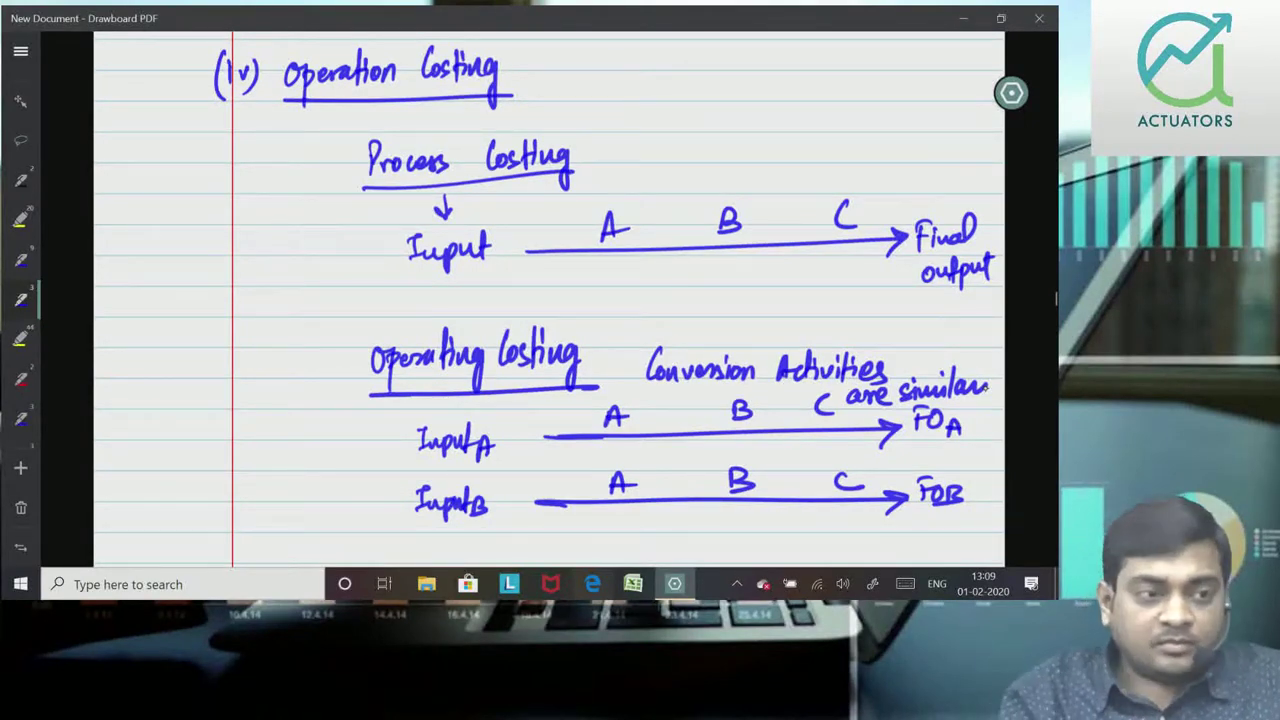
# Step: Circle both A stages and join Input A and Input B to the circle
pyautogui.moveTo(612, 374); pyautogui.dragTo(640, 390)
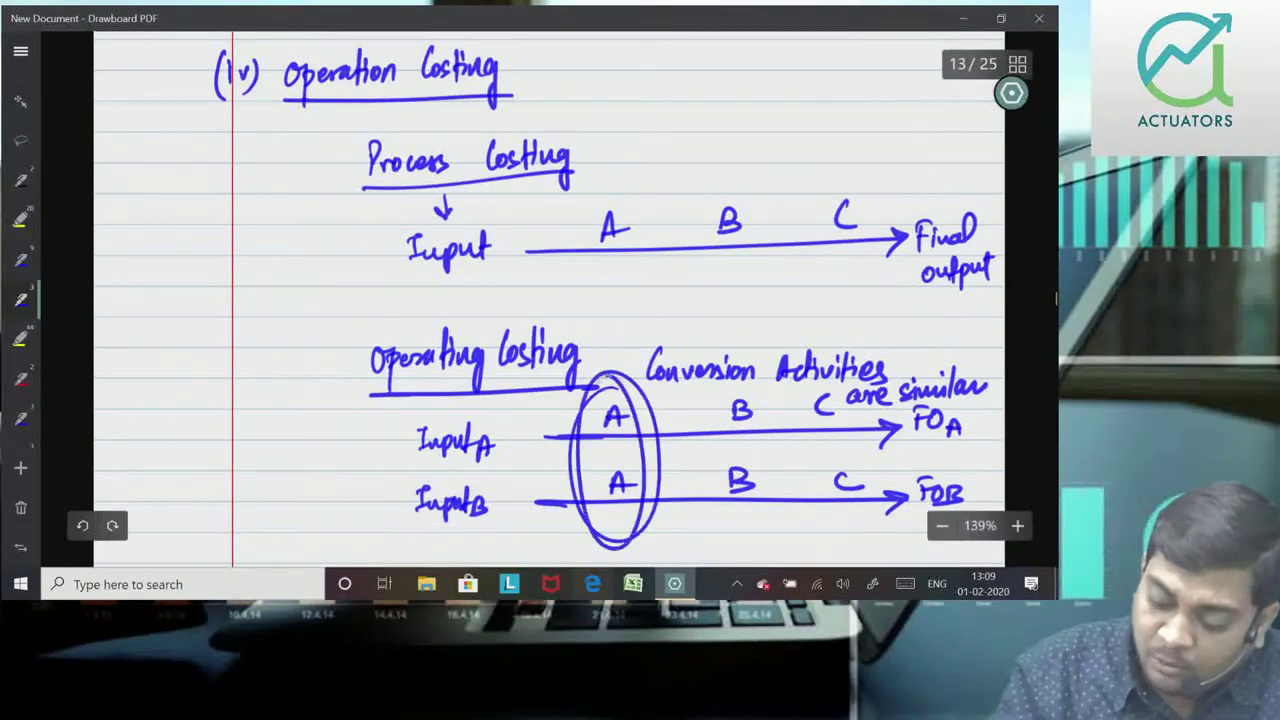
pyautogui.moveTo(590, 432)
pyautogui.mouseDown()
pyautogui.moveTo(492, 455)
pyautogui.moveTo(604, 418)
pyautogui.mouseUp()
pyautogui.moveTo(492, 545); pyautogui.dragTo(605, 478)
pyautogui.moveTo(565, 505); pyautogui.dragTo(612, 478)
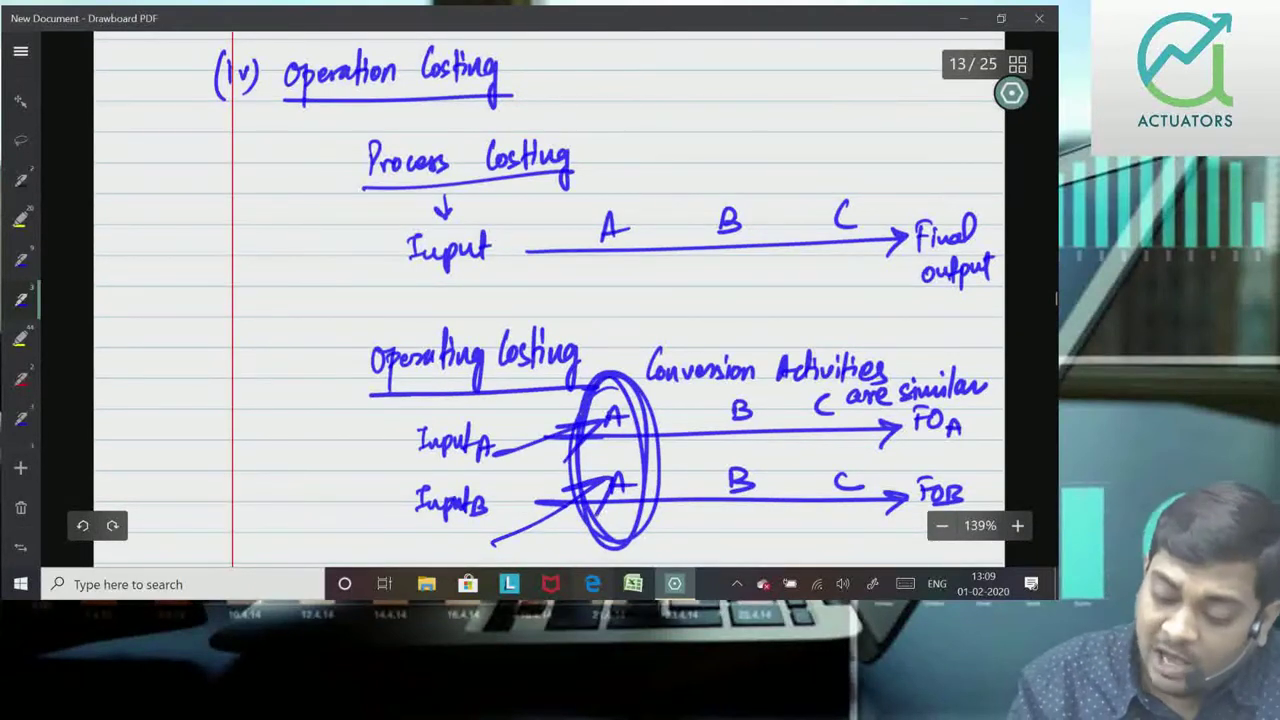
pyautogui.moveTo(612, 366); pyautogui.dragTo(570, 500)
pyautogui.moveTo(600, 540); pyautogui.dragTo(660, 400)
# Step: Write 'Pre-determined Abs. Rate' below the diagram
pyautogui.scroll(-3, 826, 331)
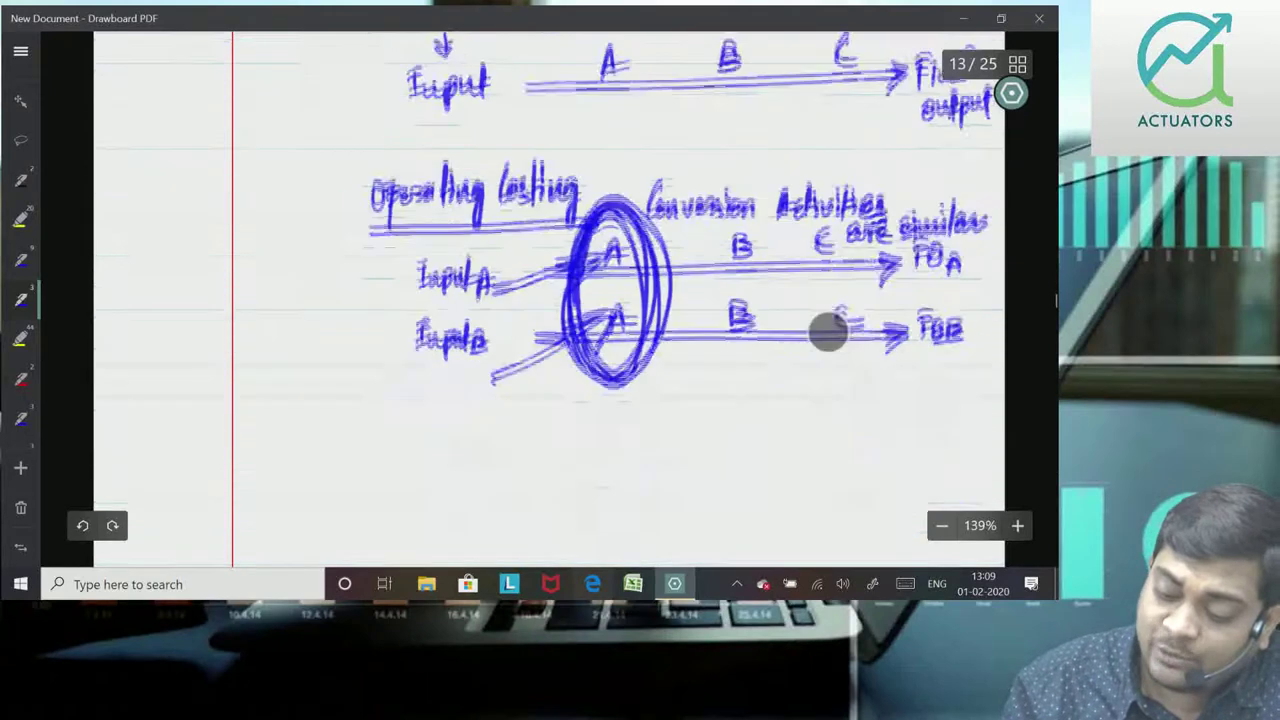
pyautogui.moveTo(538, 372)
pyautogui.mouseDown()
pyautogui.moveTo(539, 404)
pyautogui.moveTo(580, 380)
pyautogui.mouseUp()
pyautogui.moveTo(583, 378)
pyautogui.mouseDown()
pyautogui.moveTo(612, 350)
pyautogui.moveTo(622, 372)
pyautogui.mouseUp()
pyautogui.moveTo(626, 345)
pyautogui.mouseDown()
pyautogui.moveTo(630, 382)
pyautogui.moveTo(690, 368)
pyautogui.moveTo(710, 325)
pyautogui.mouseUp()
pyautogui.moveTo(572, 442)
pyautogui.mouseDown()
pyautogui.moveTo(586, 414)
pyautogui.moveTo(604, 438)
pyautogui.moveTo(634, 408)
pyautogui.moveTo(646, 428)
pyautogui.mouseUp()
pyautogui.moveTo(652, 424)
pyautogui.mouseDown()
pyautogui.moveTo(664, 410)
pyautogui.moveTo(672, 424)
pyautogui.moveTo(692, 394)
pyautogui.mouseUp()
pyautogui.moveTo(550, 490)
pyautogui.mouseDown()
pyautogui.moveTo(634, 468)
pyautogui.moveTo(614, 488)
pyautogui.mouseUp()
# Step: Write A → charge and B → charge beneath the note
pyautogui.moveTo(662, 452)
pyautogui.mouseDown()
pyautogui.moveTo(672, 468)
pyautogui.moveTo(724, 430)
pyautogui.moveTo(726, 446)
pyautogui.mouseUp()
pyautogui.moveTo(502, 520); pyautogui.dragTo(518, 518)
pyautogui.moveTo(504, 510)
pyautogui.mouseDown()
pyautogui.moveTo(516, 510)
pyautogui.moveTo(518, 556)
pyautogui.moveTo(646, 522)
pyautogui.mouseUp()
pyautogui.moveTo(624, 518); pyautogui.dragTo(632, 540)
pyautogui.moveTo(674, 502); pyautogui.dragTo(680, 520)
pyautogui.moveTo(686, 488)
pyautogui.mouseDown()
pyautogui.moveTo(694, 512)
pyautogui.moveTo(722, 520)
pyautogui.moveTo(744, 484)
pyautogui.mouseUp()
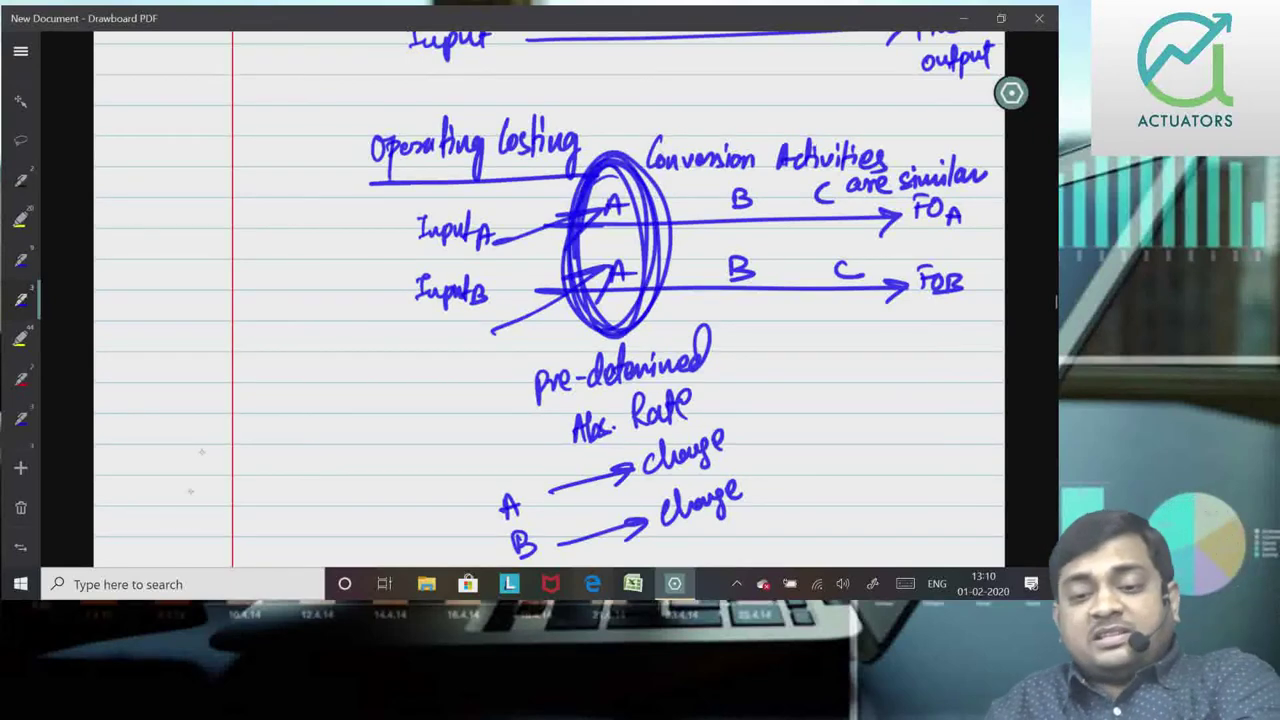
# Step: Scroll back up the document toward page 12
pyautogui.scroll(20, 199, 510)
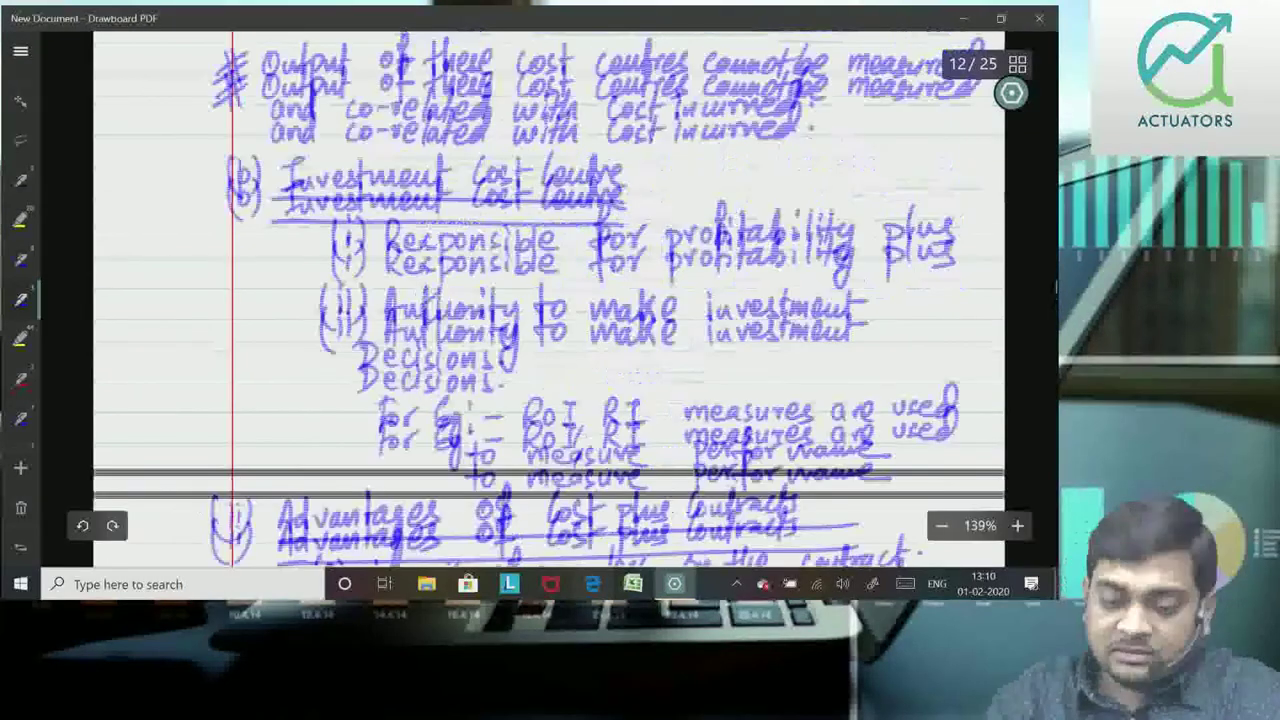
# Step: Scroll up to page 9 showing the Net Benefit figures and 10000 units note
pyautogui.scroll(5, 548, 300)
pyautogui.scroll(5, 548, 300)
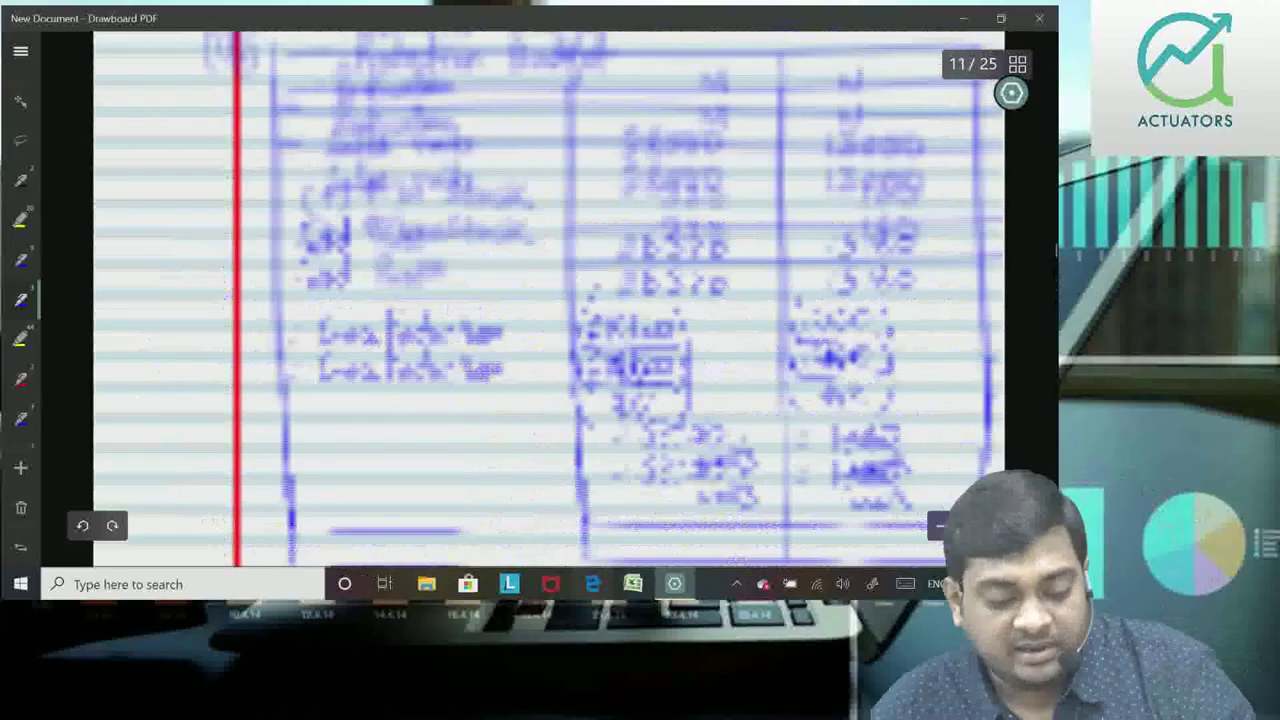
pyautogui.scroll(5, 548, 300)
pyautogui.scroll(3, 548, 300)
pyautogui.scroll(3, 548, 300)
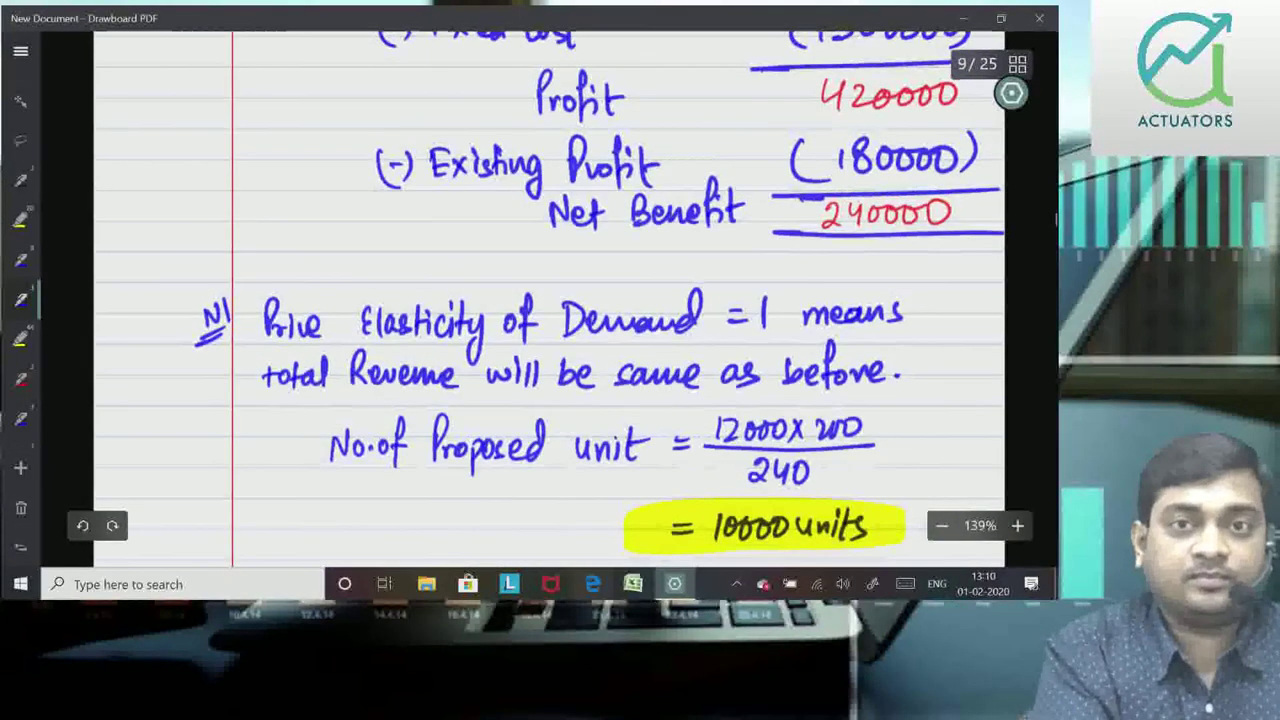